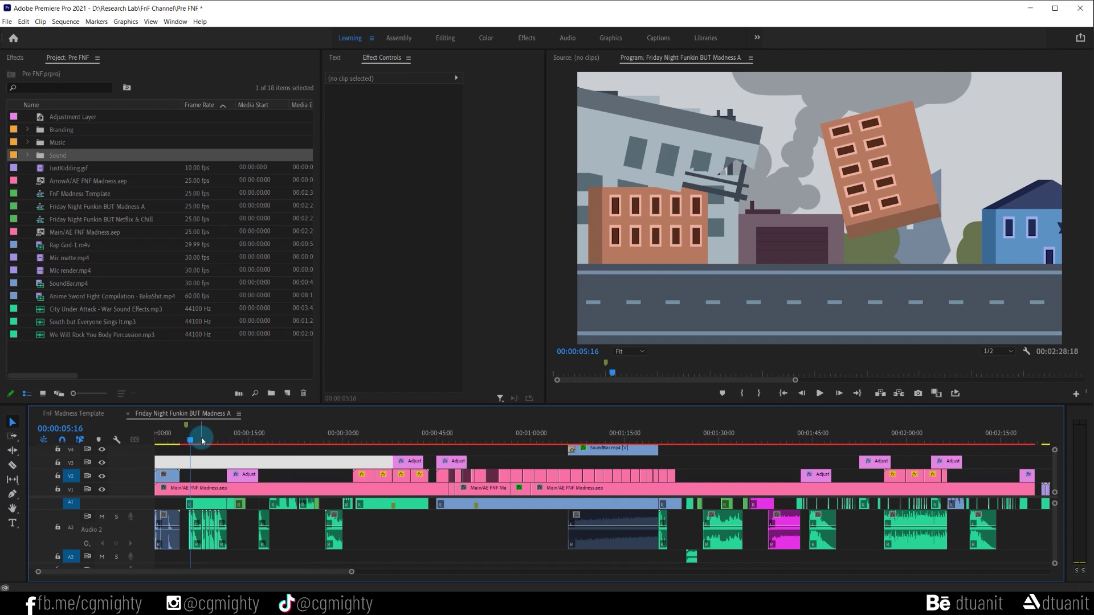
Play the Friday Night Funkin BUT Madness A sequence from near its start, and again from about 1:35
key(space)
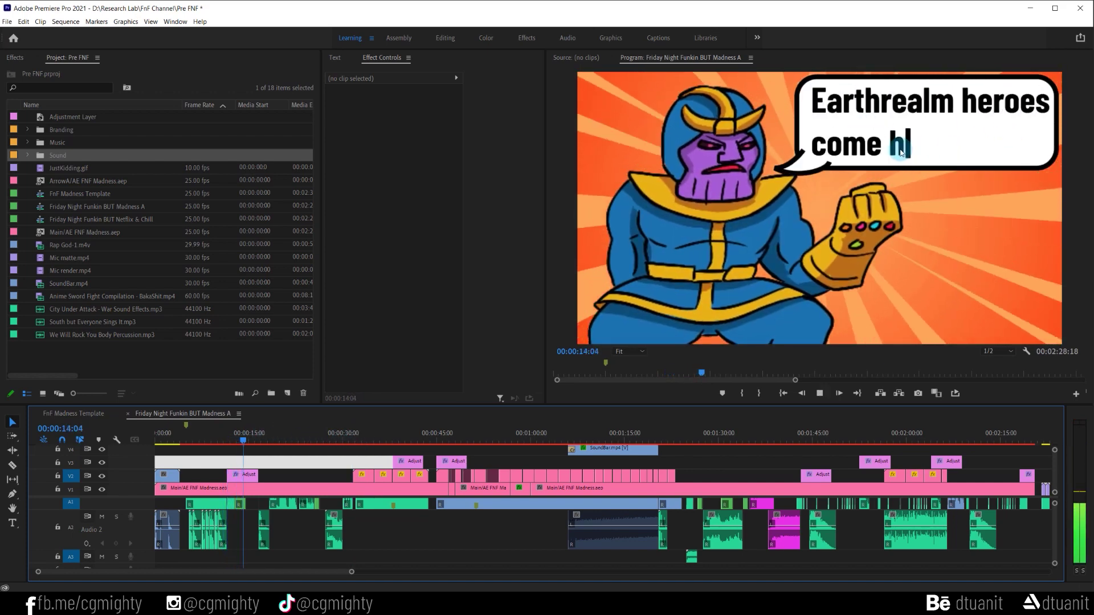
click(750, 429)
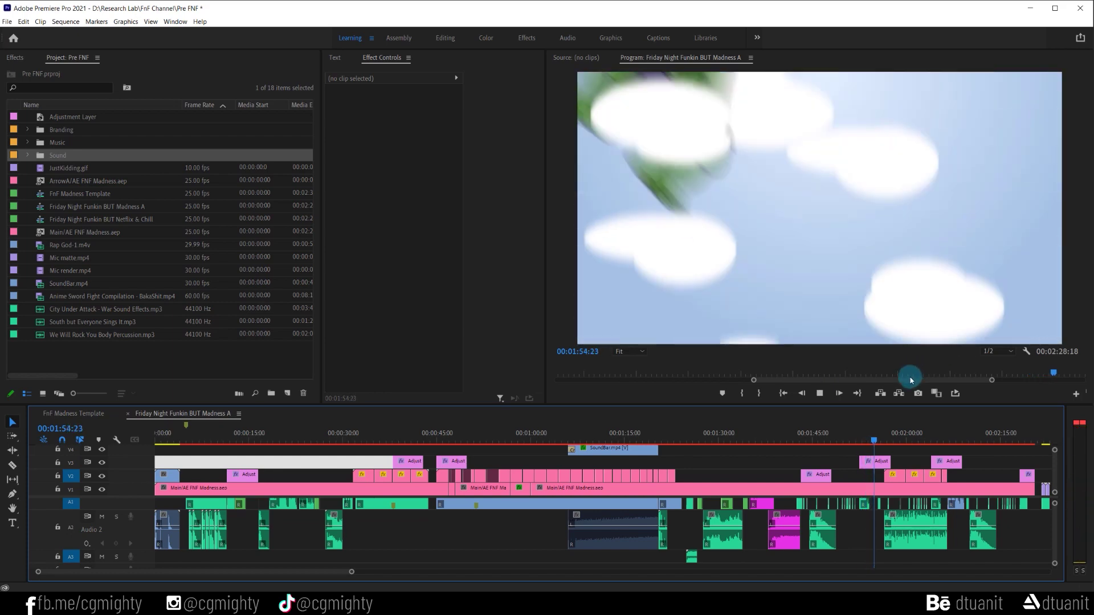
key(space)
Open the original After Effects composition of the last long Main/AE FNF Madness clip on track V1
click(718, 491)
right_click(738, 488)
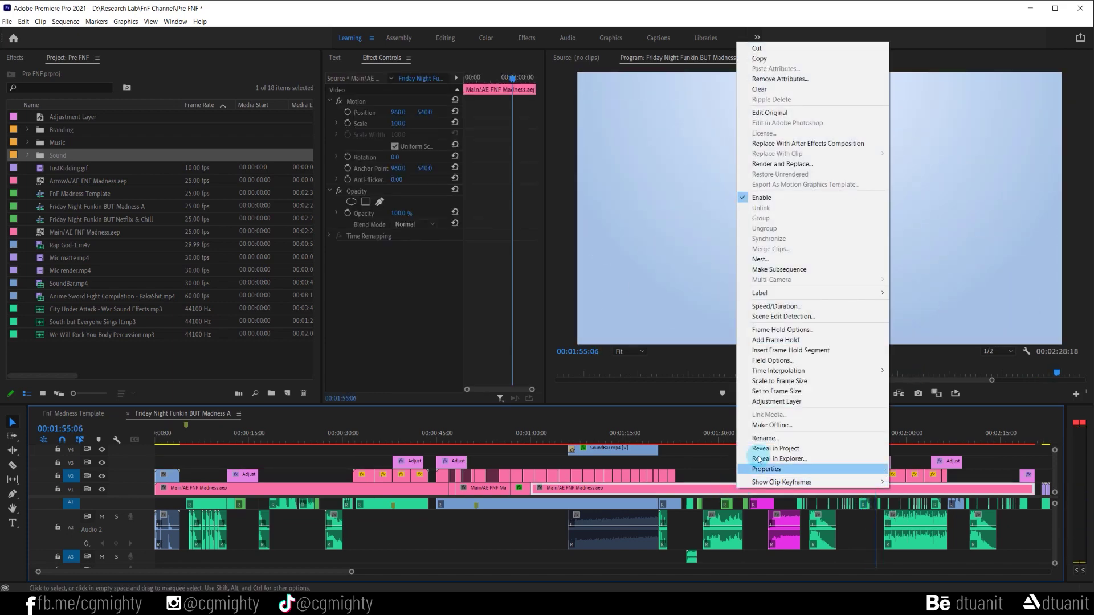
click(821, 113)
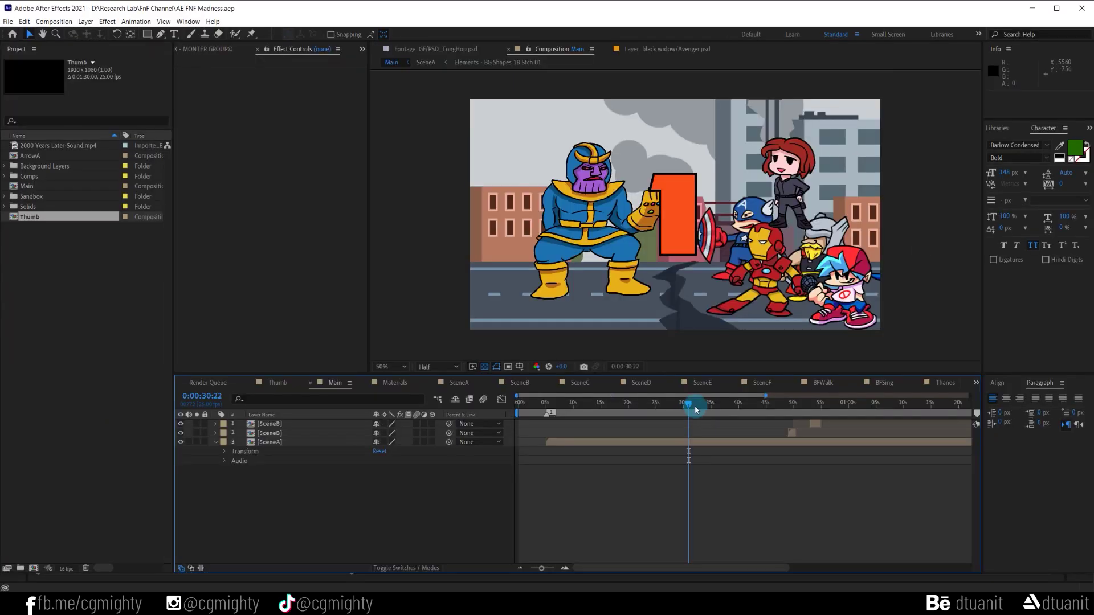
Scrub through the Main composition and open its nested SceneA, then the SceneE layer around 1:51
scroll(790, 408, down, 2)
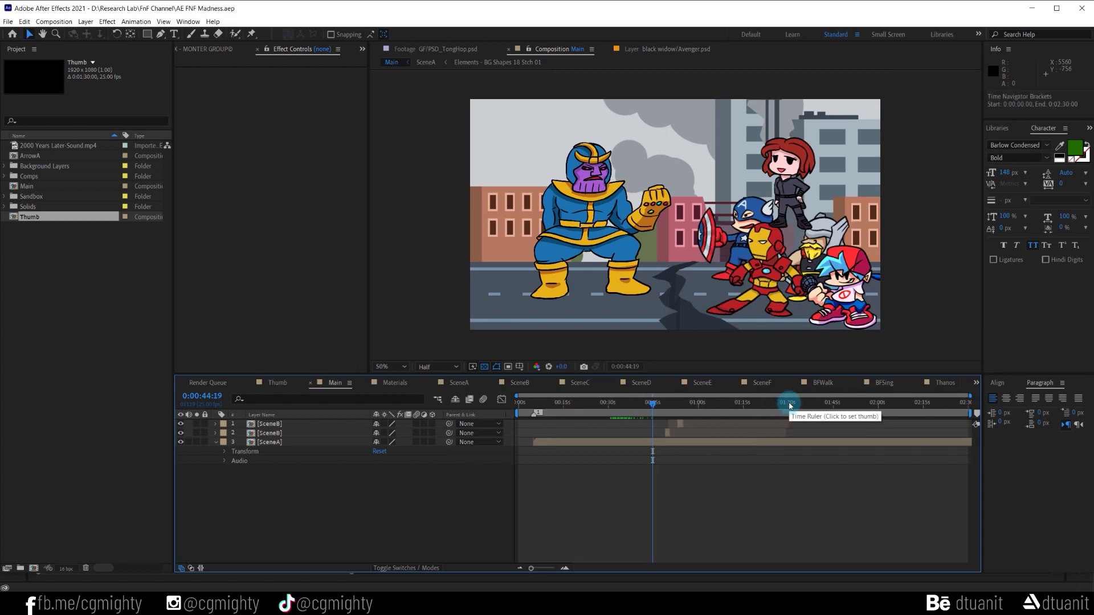
click(789, 403)
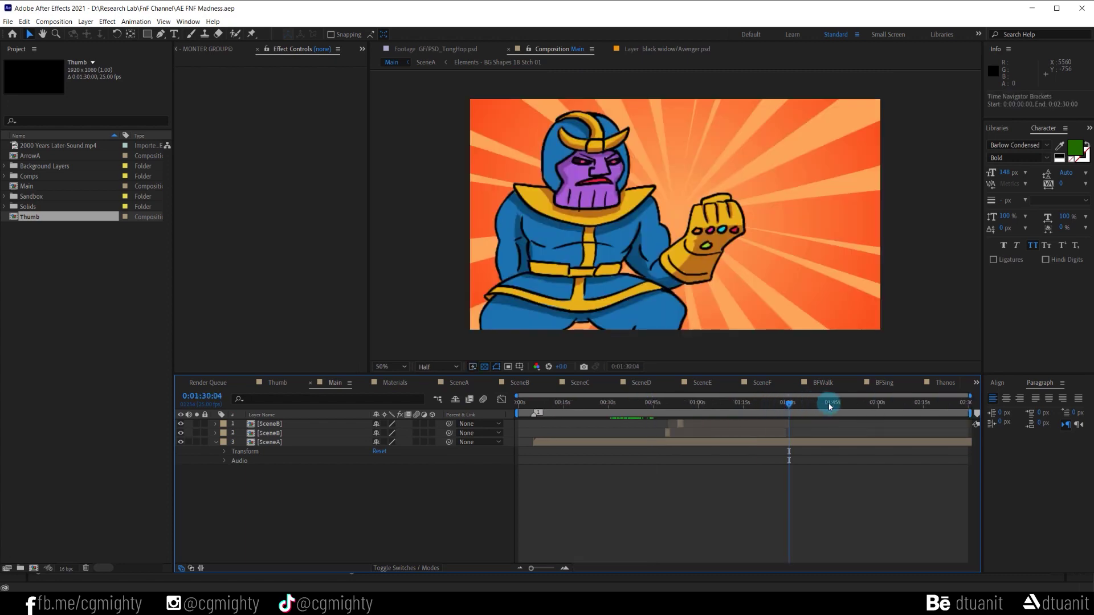
drag(830, 407, 857, 447)
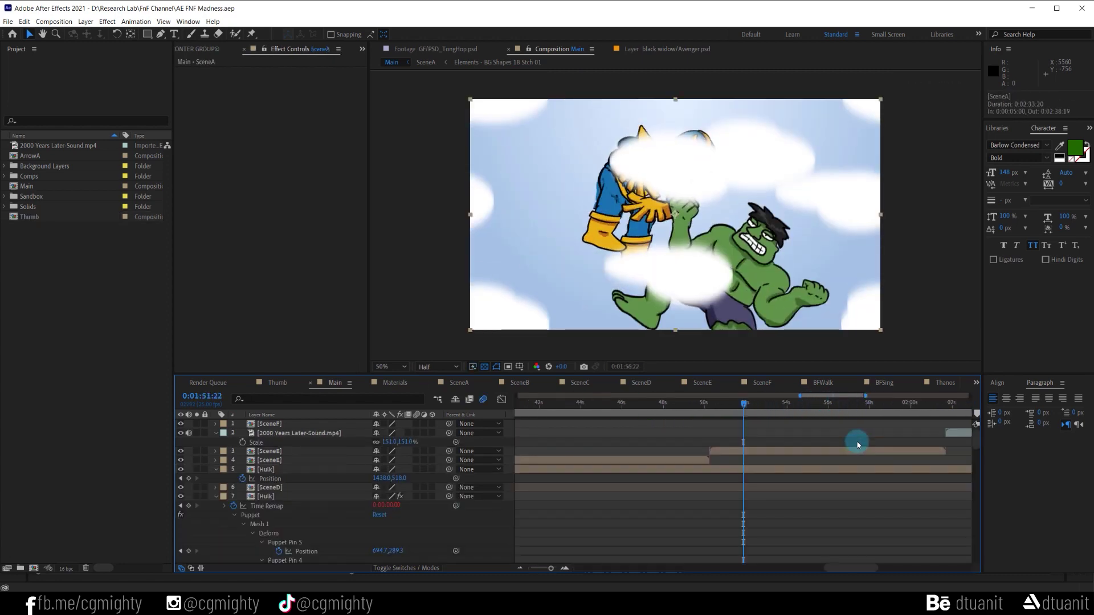
click(726, 453)
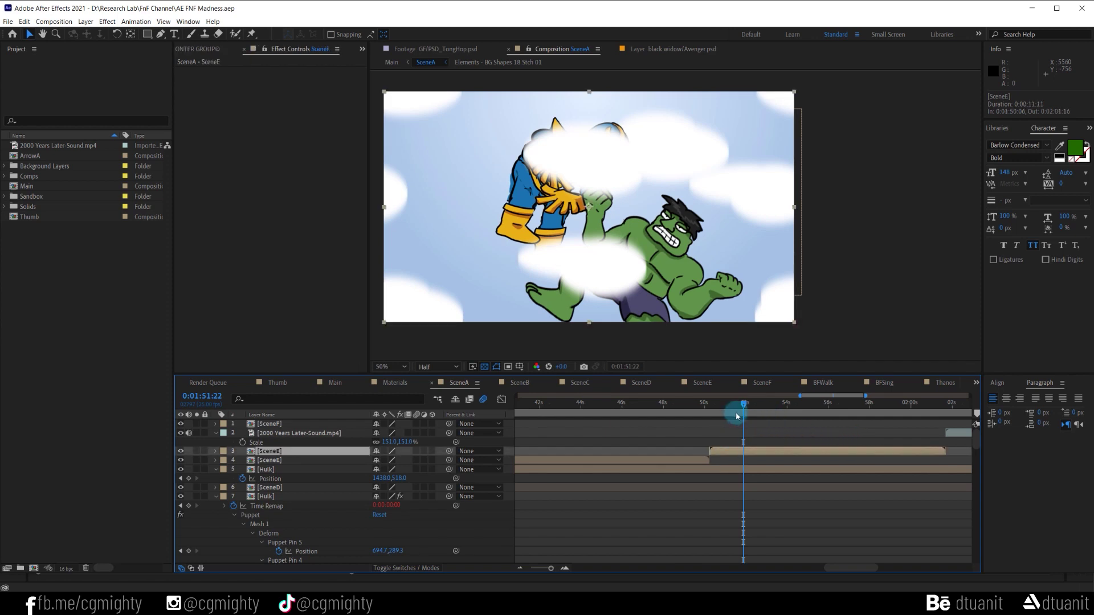
mouse_move(738, 406)
mouse_down()
mouse_move(764, 403)
mouse_move(714, 409)
mouse_move(744, 405)
mouse_up()
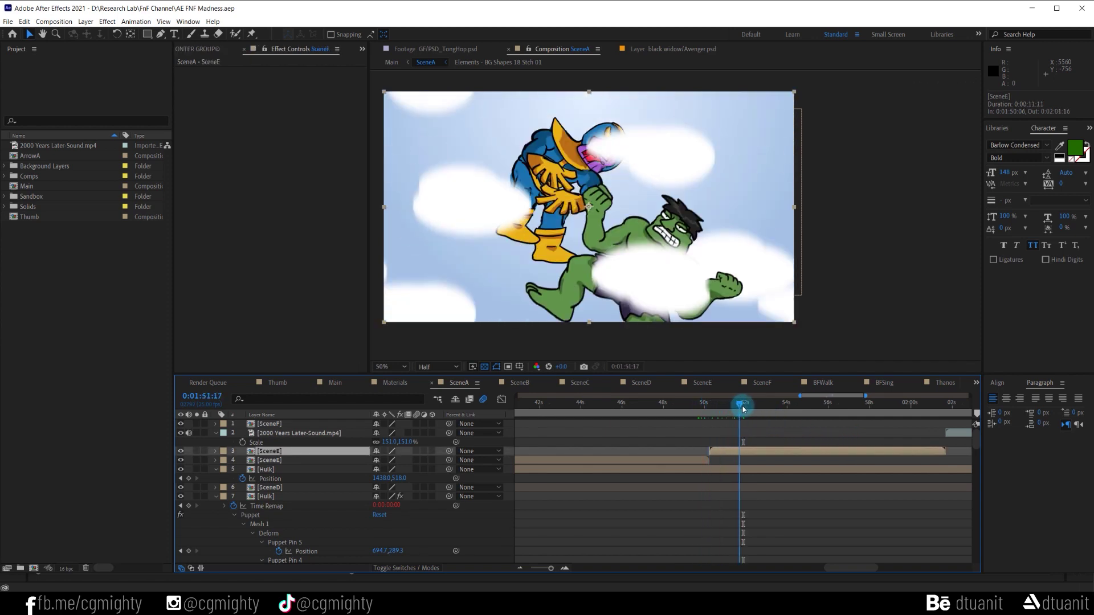
double_click(754, 455)
Preview the SceneE animation over its full duration
drag(625, 405, 740, 419)
key(minus)
key(space)
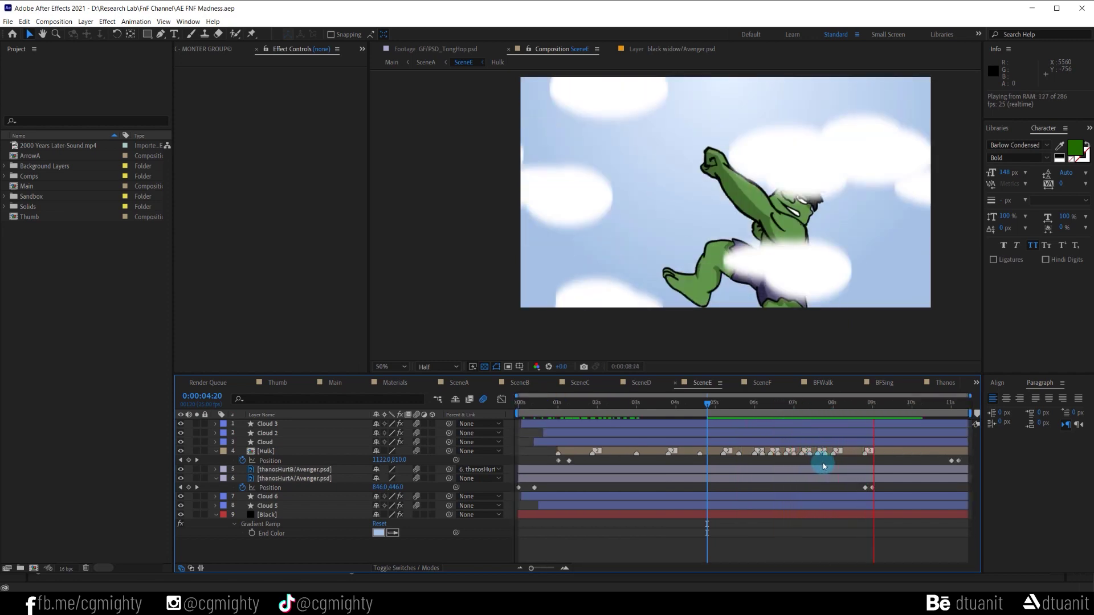
key(space)
Open the nested Hulk composition and examine its pose layers and the action layer's markers along the whole timeline
double_click(854, 452)
key(minus)
key(minus)
key(minus)
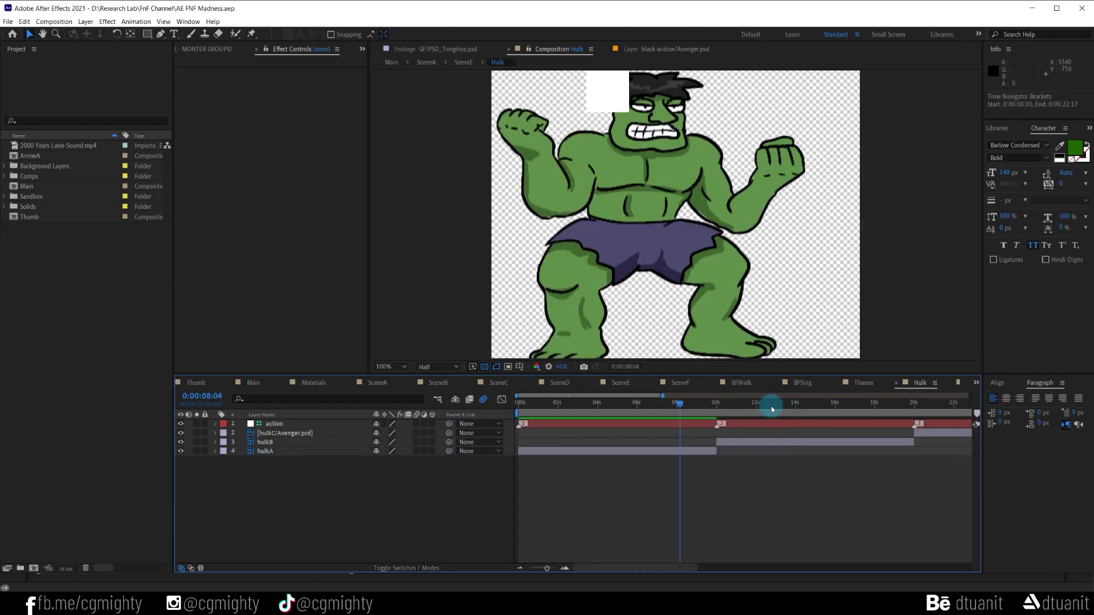
key(minus)
mouse_move(539, 403)
mouse_down()
mouse_move(855, 412)
mouse_move(531, 409)
mouse_up()
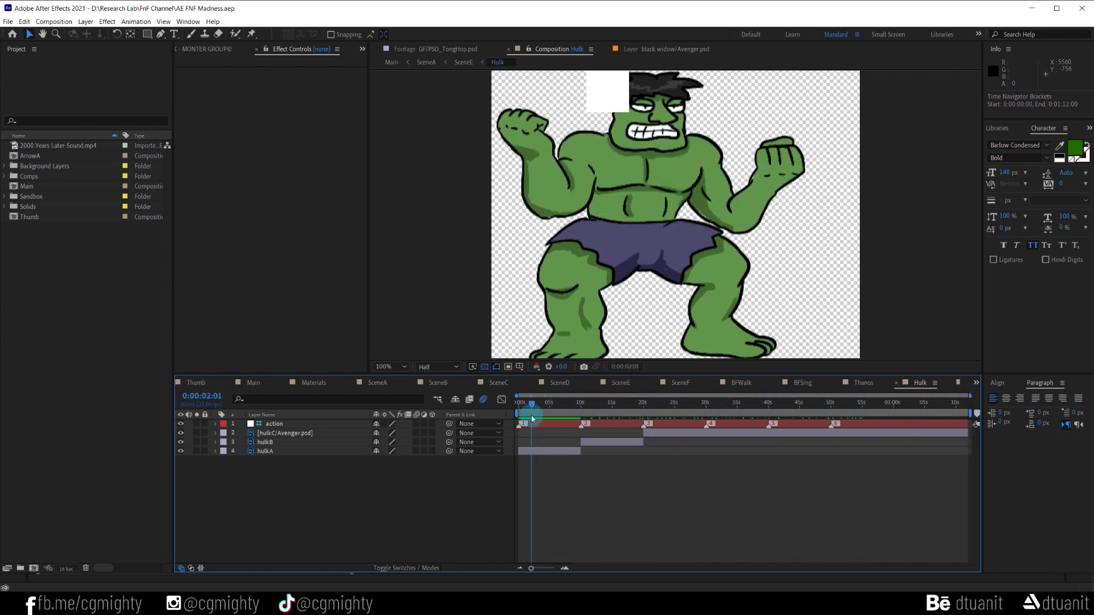
Return to SceneE and display the Time Remap expression of the Hulk layer
key(Tab)
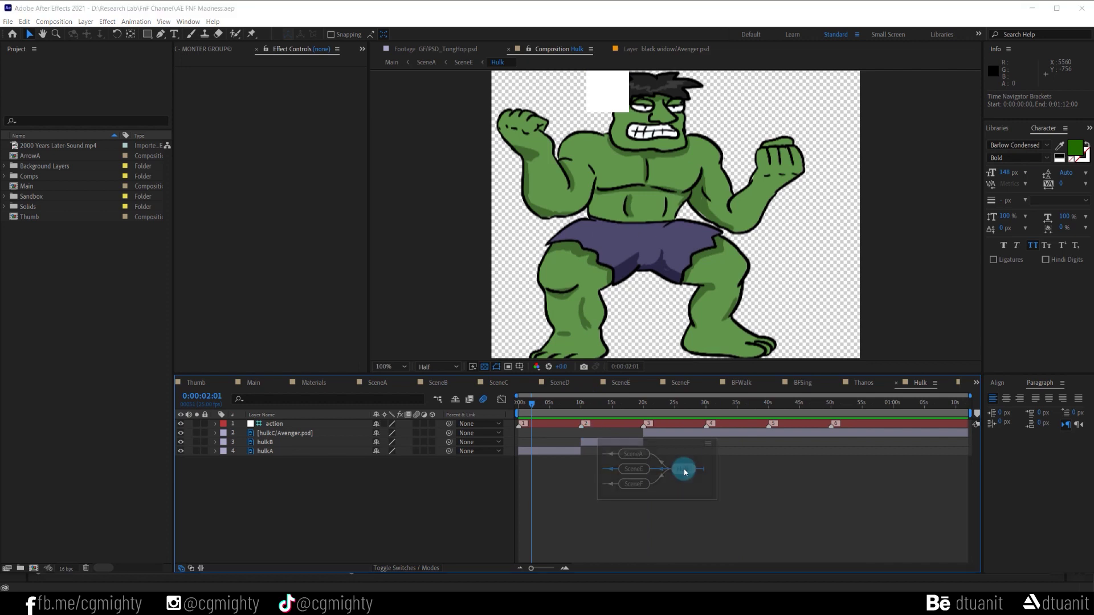
click(634, 470)
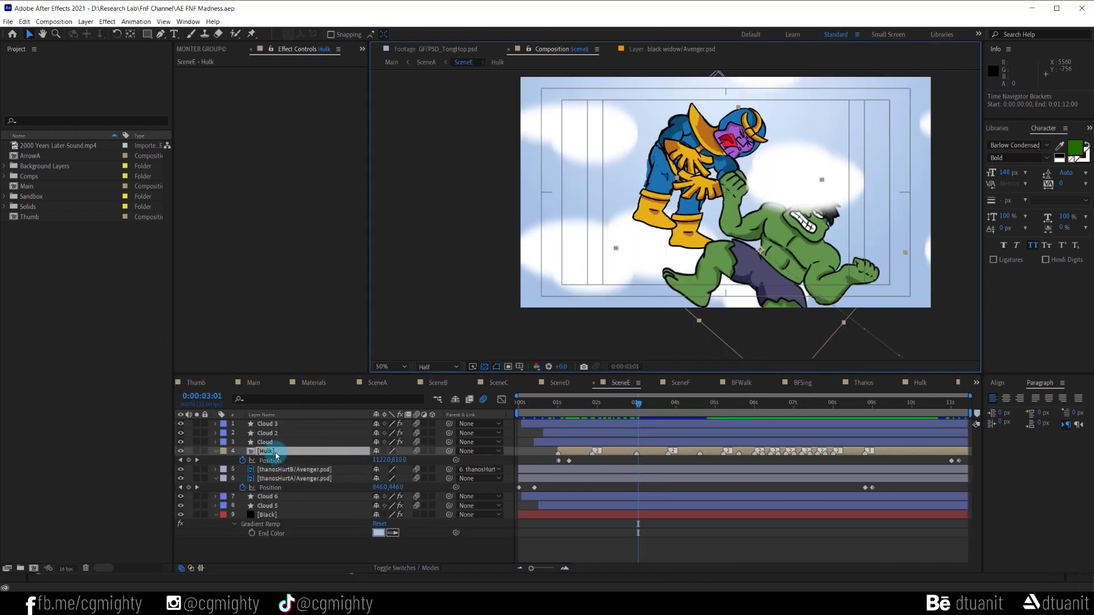
key(e)
key(e)
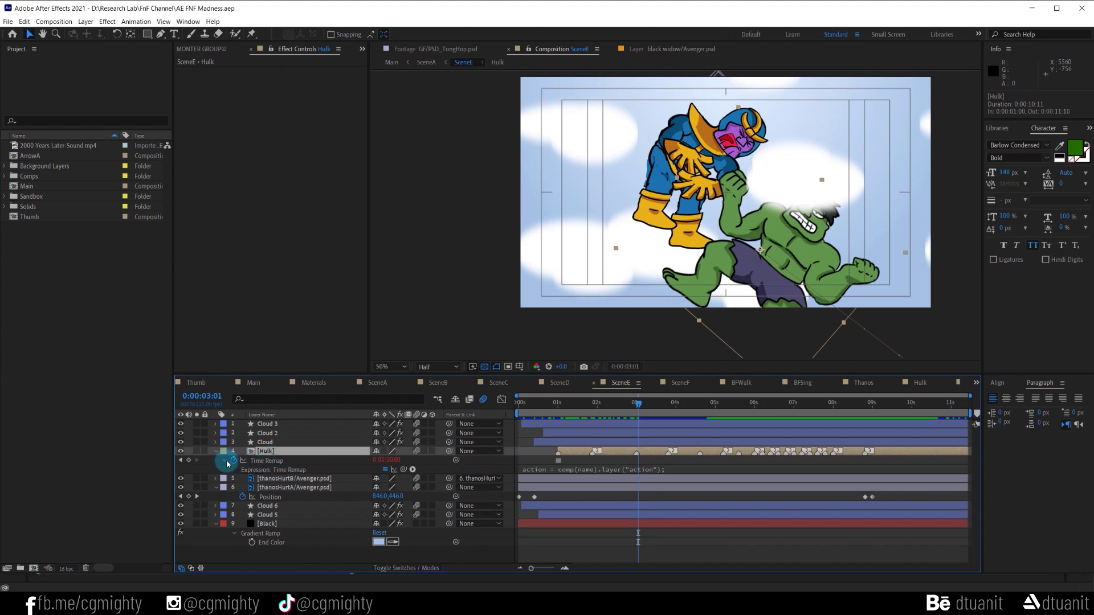
click(672, 472)
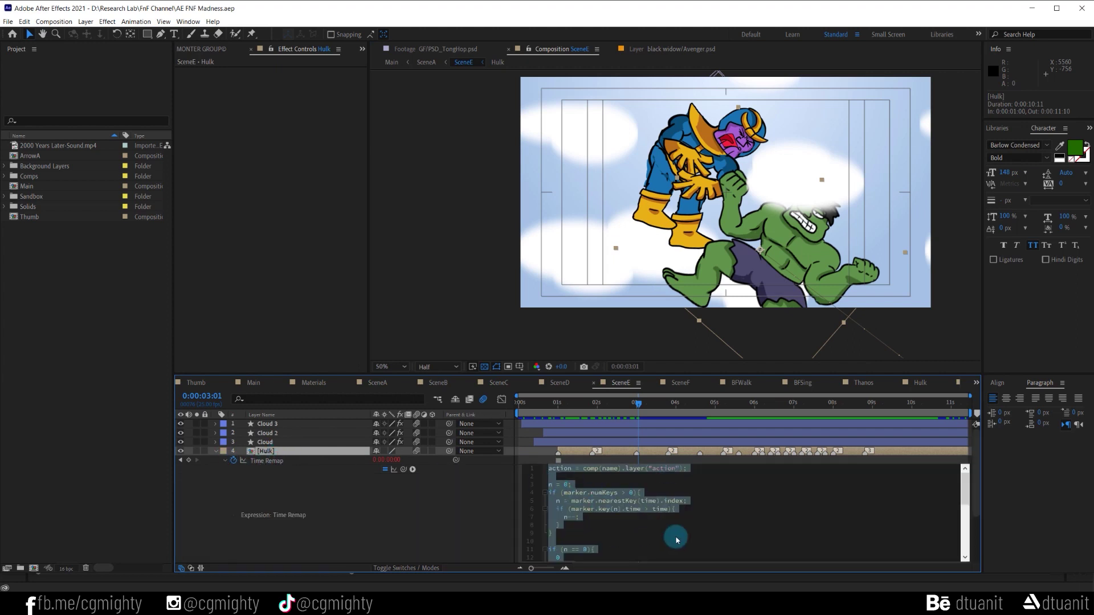
click(521, 483)
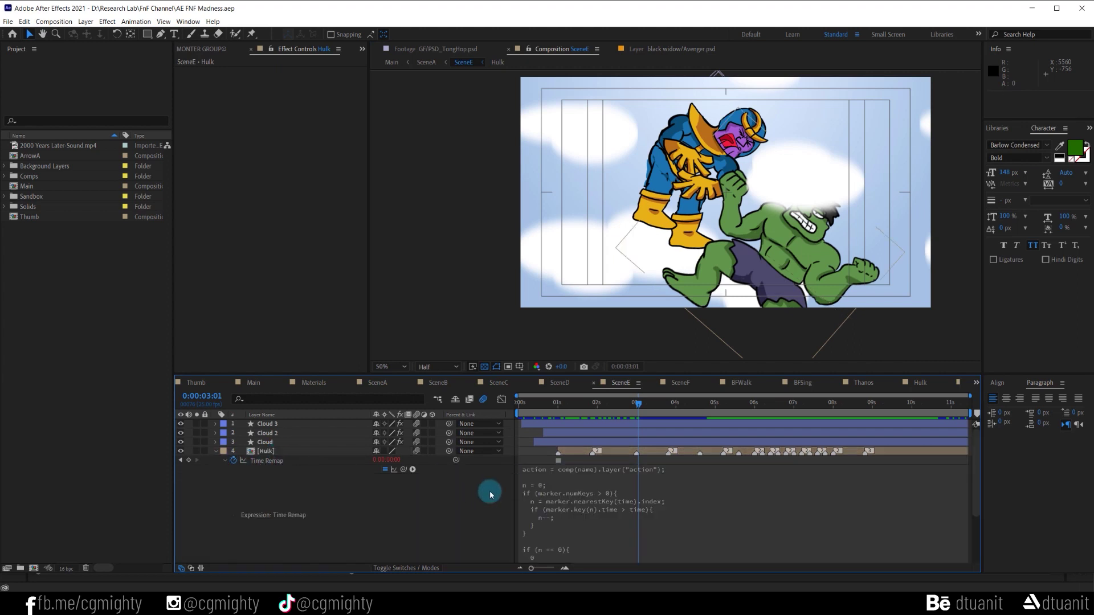
Enlarge the timeline and expression field to read the full Time Remap expression, restore the layout, and collapse the Hulk layer
key(grave)
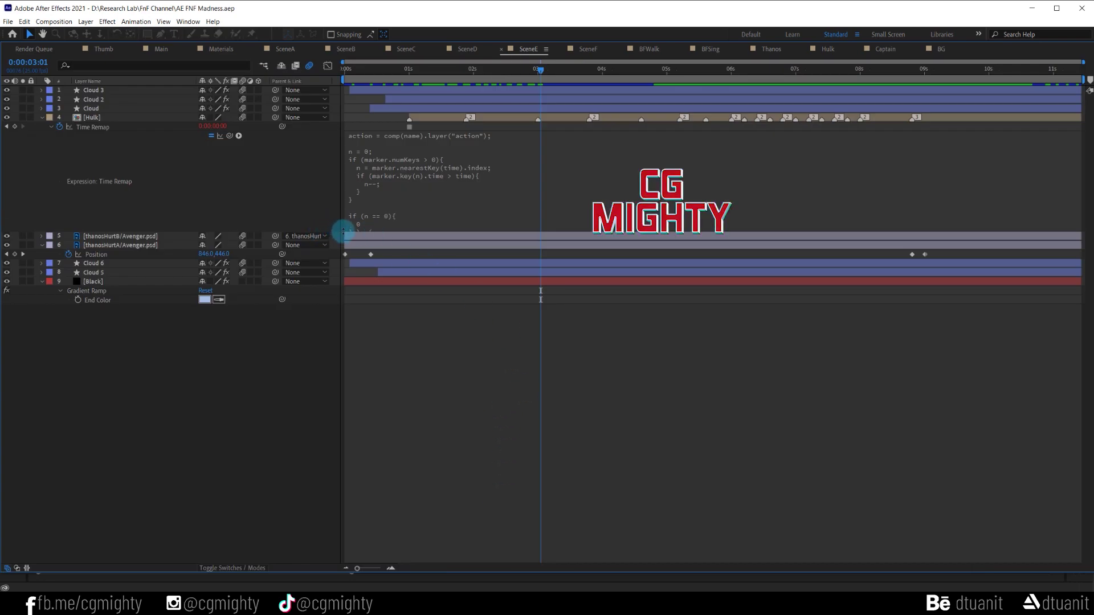
drag(343, 231, 349, 391)
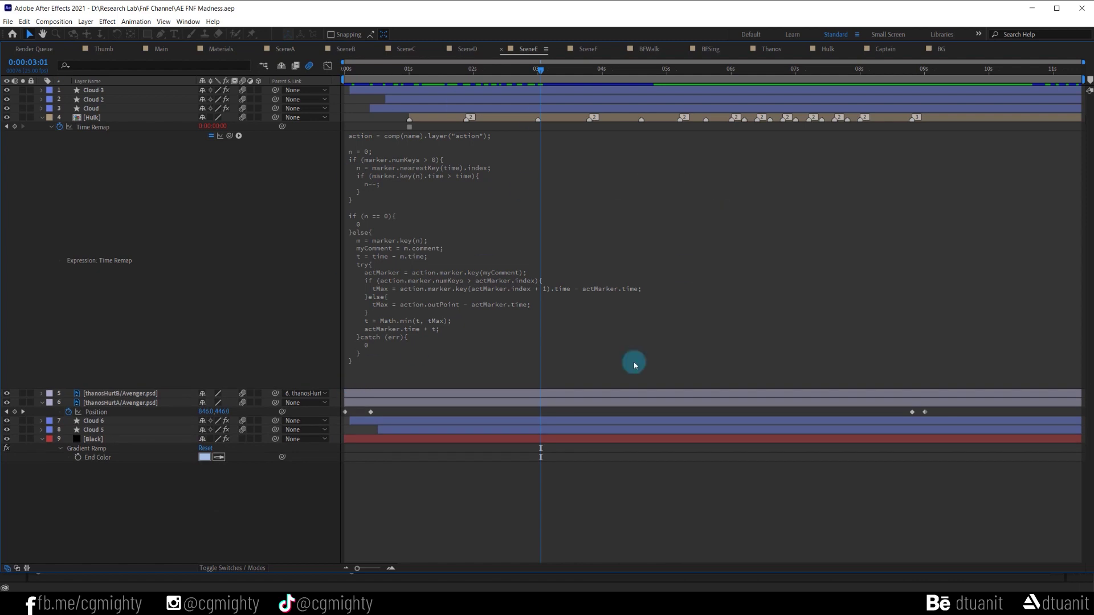
key(grave)
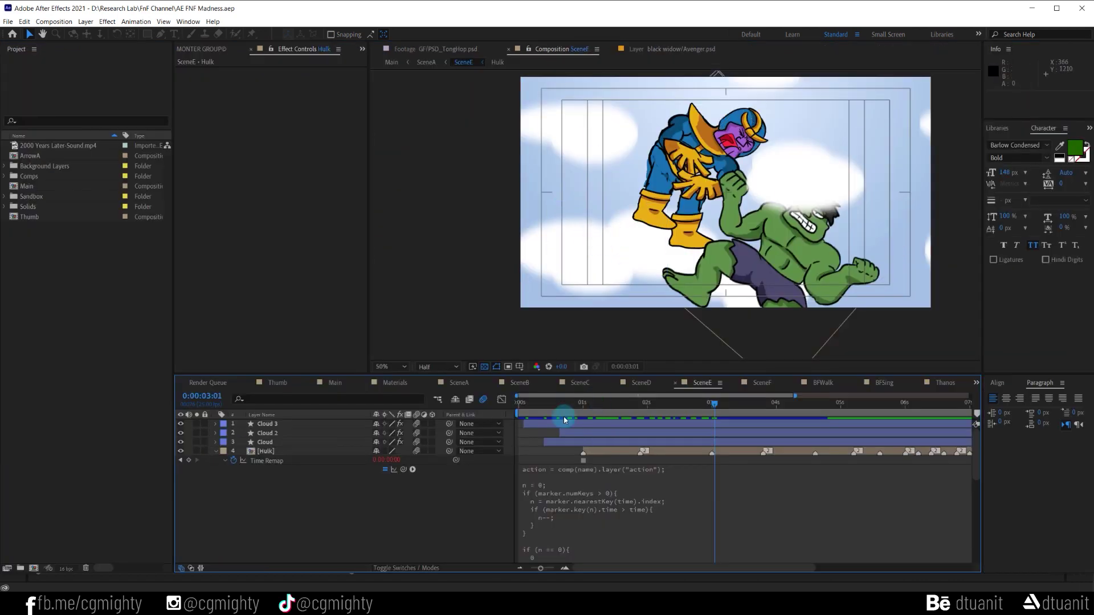
click(216, 452)
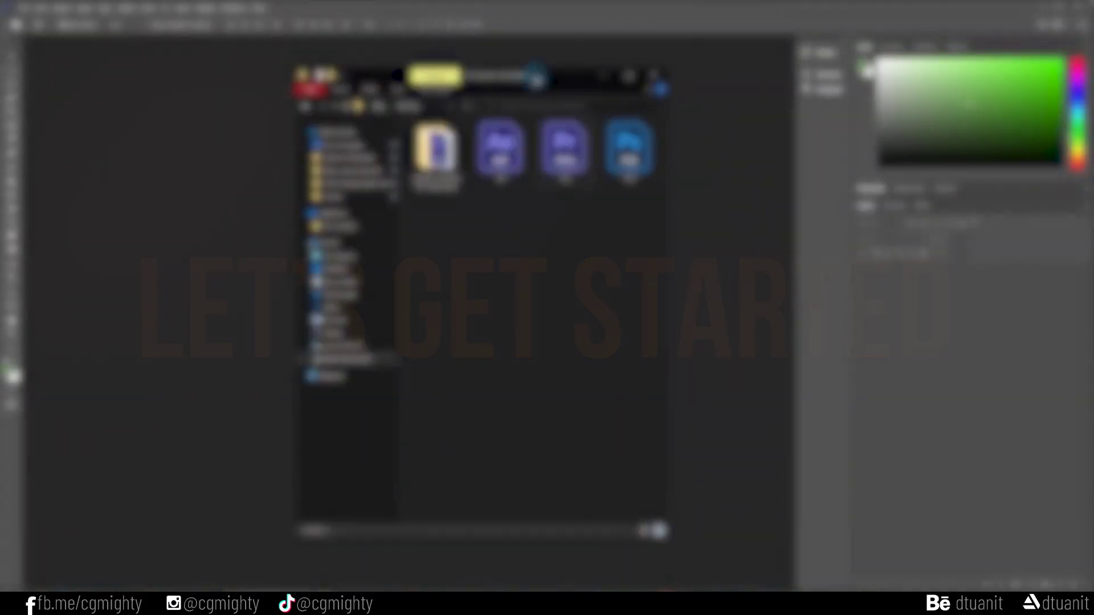
Open the PSD file from the 2D Cartoon Animation folder in Photoshop and hide the AmongUs group
click(634, 165)
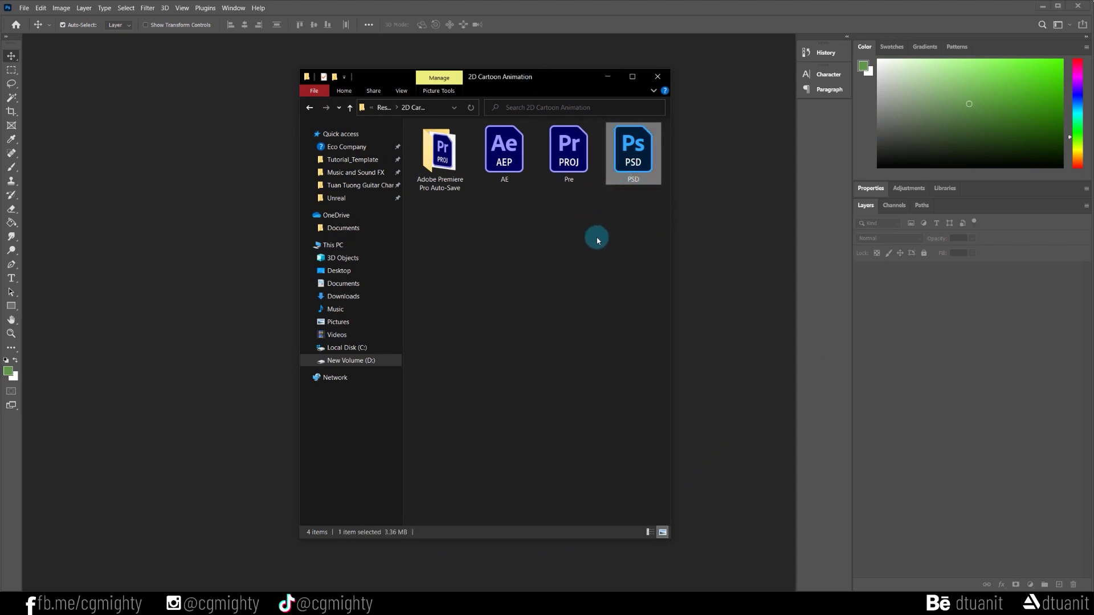
double_click(631, 165)
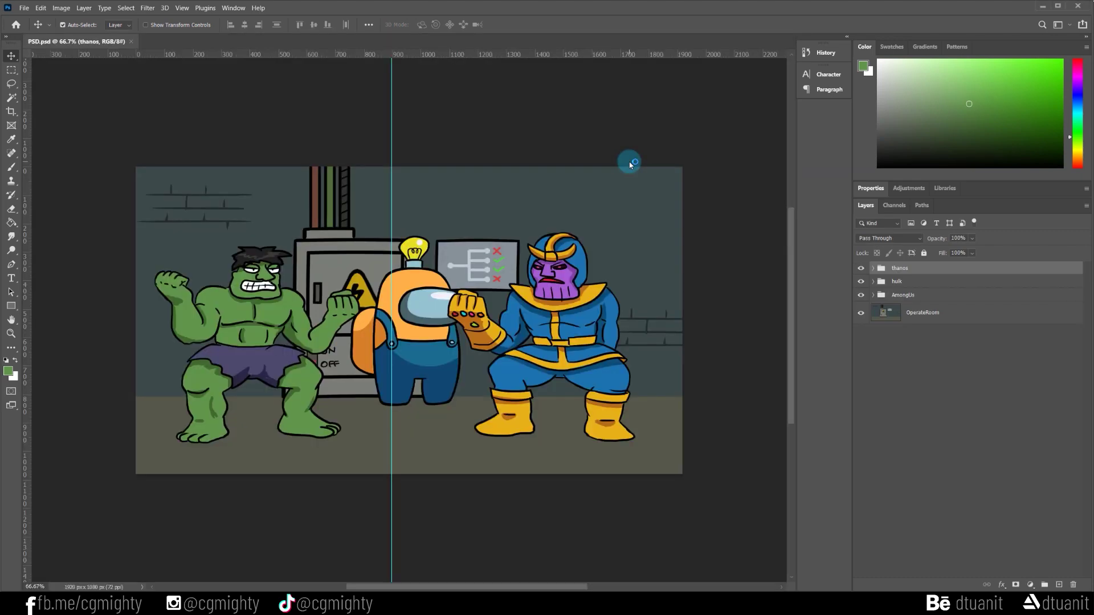
click(861, 295)
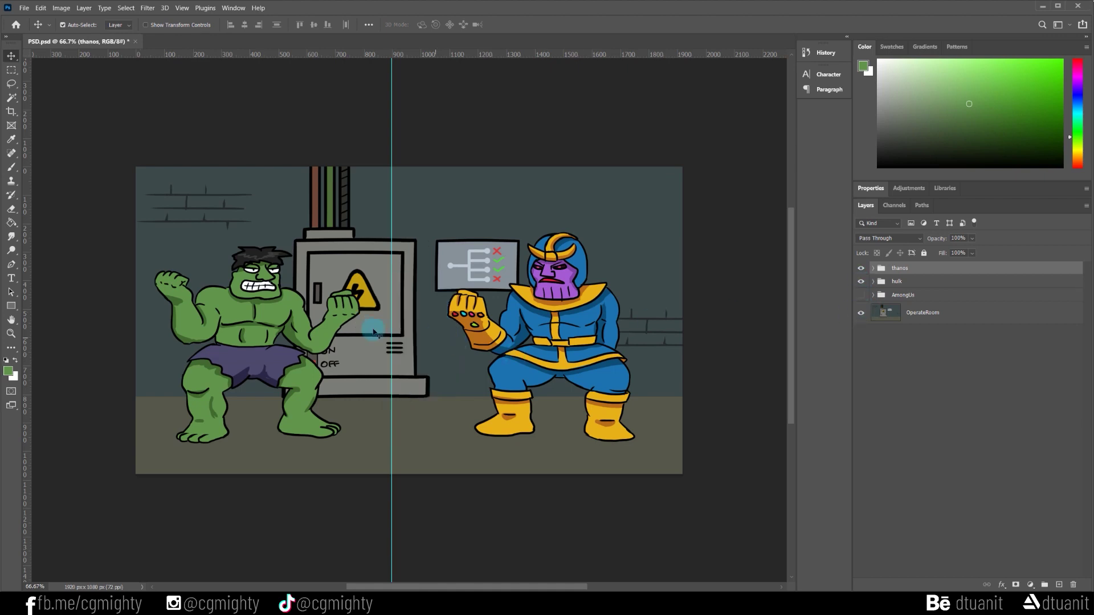
Expand the hulk group, hide hulkA, and view the hulkB and hulkC poses one at a time, leaving all three hidden
click(874, 281)
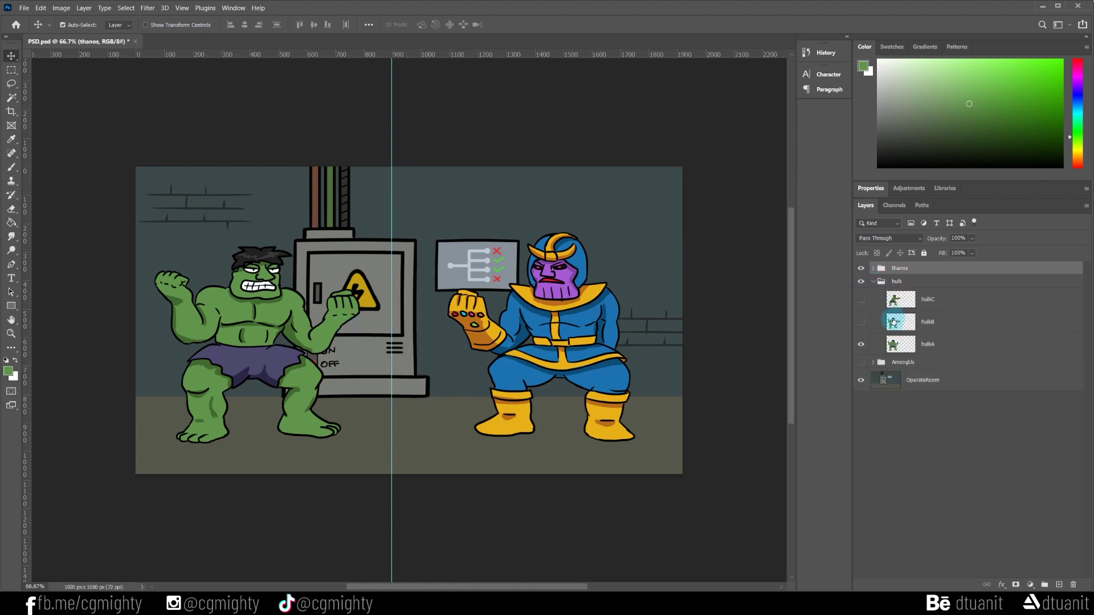
click(861, 344)
click(861, 322)
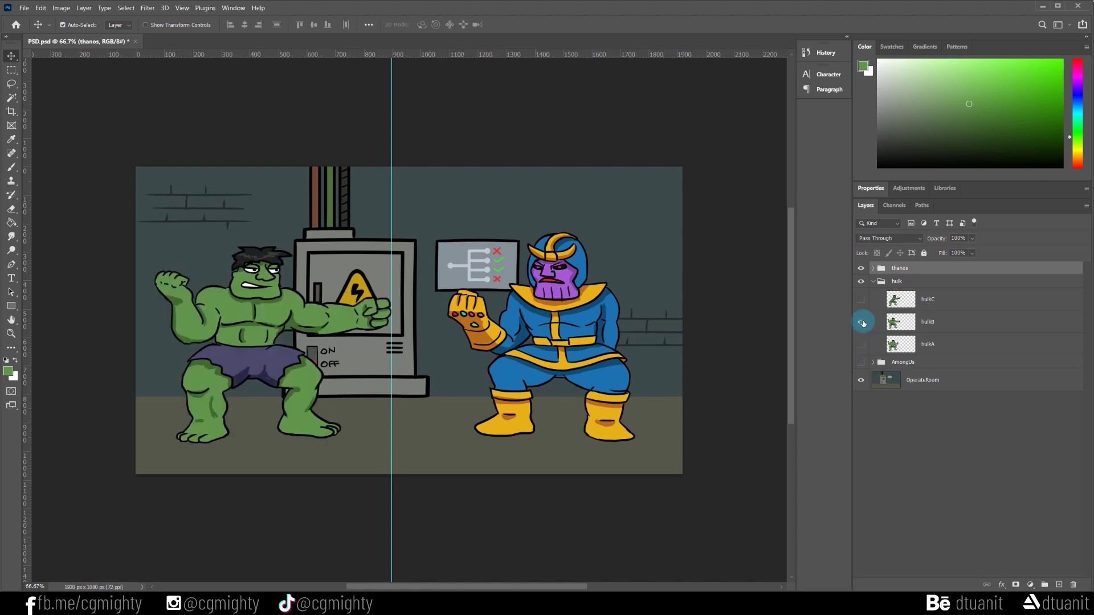
click(861, 322)
click(861, 300)
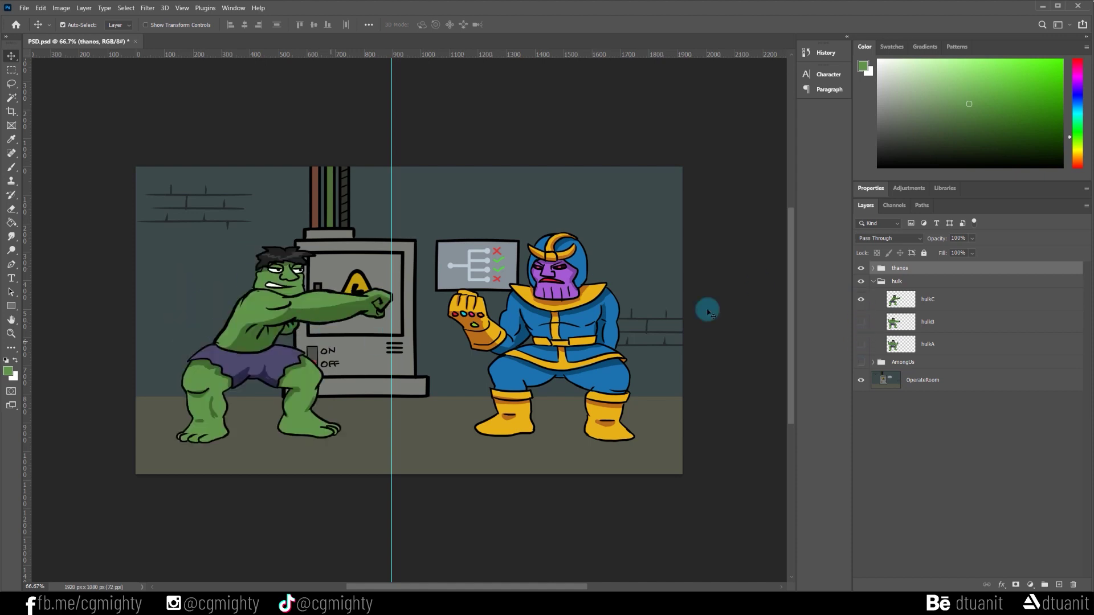
click(861, 299)
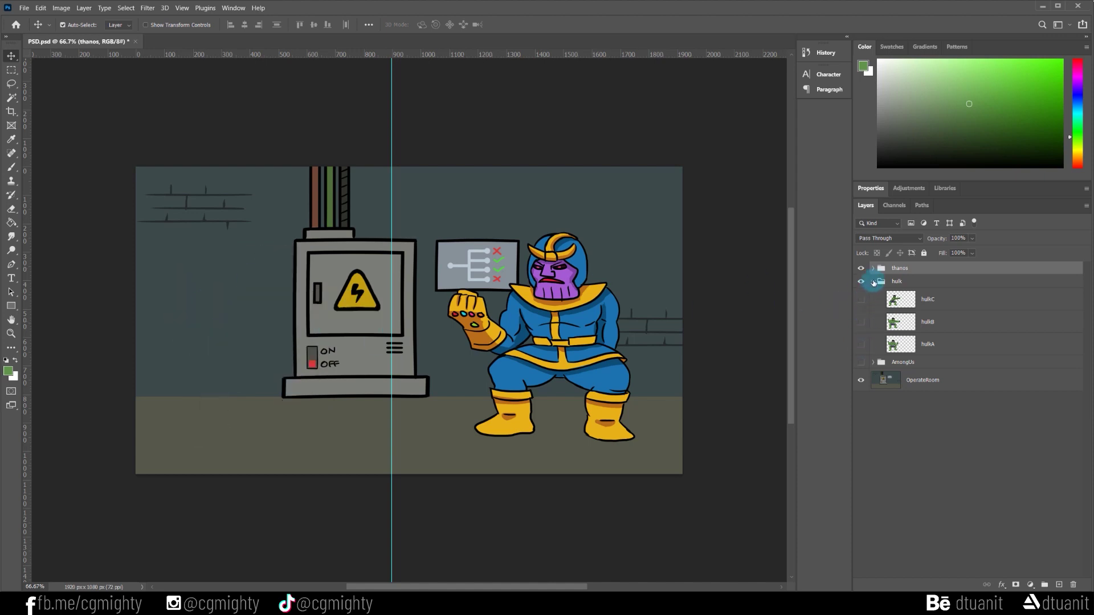
View the thanosB, thanosHurtA and thanosHurtB poses one at a time, leave every Thanos pose hidden, and collapse both character groups
click(873, 269)
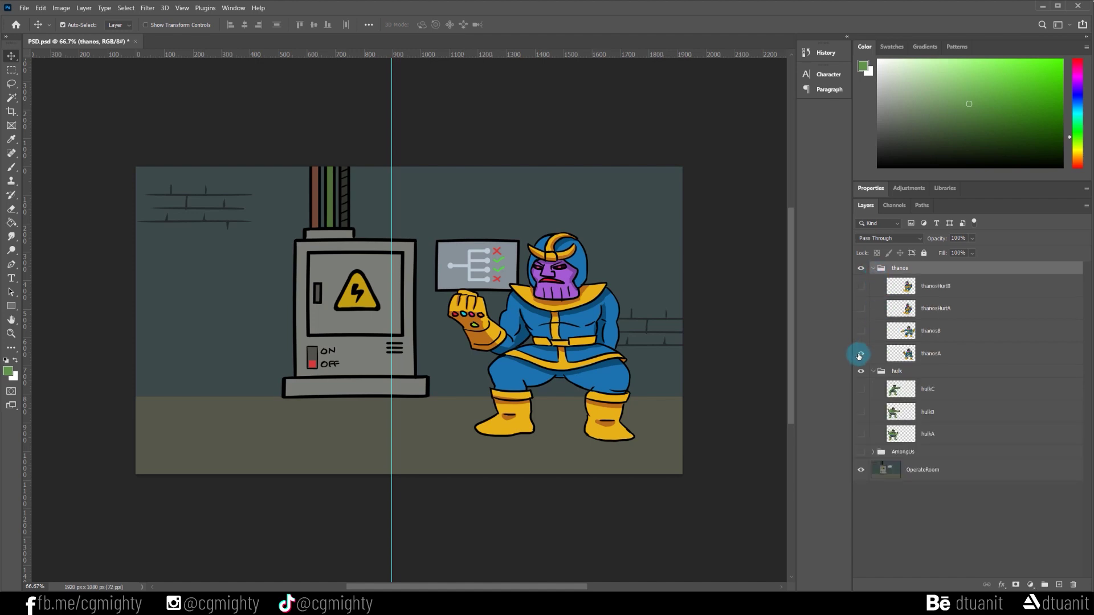
click(860, 354)
click(861, 331)
click(862, 332)
click(861, 309)
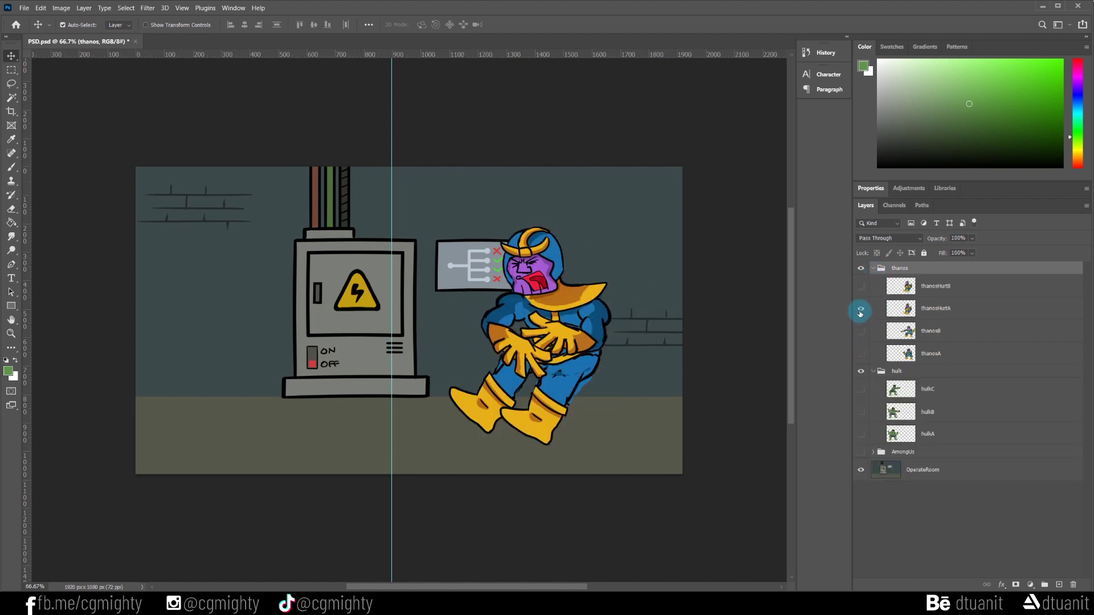
click(860, 309)
click(860, 286)
click(861, 287)
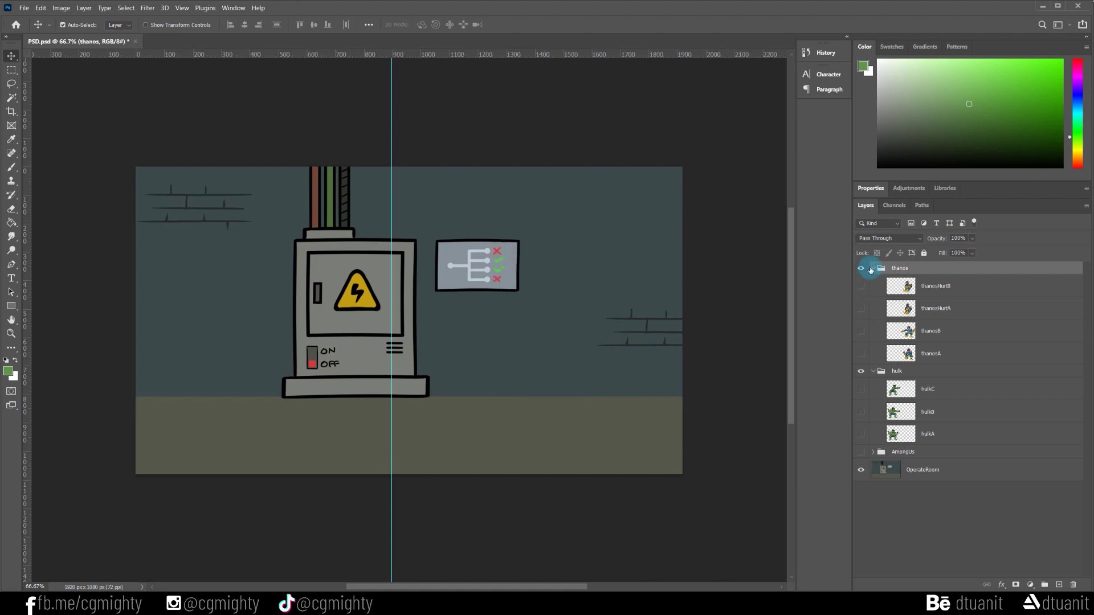
click(873, 269)
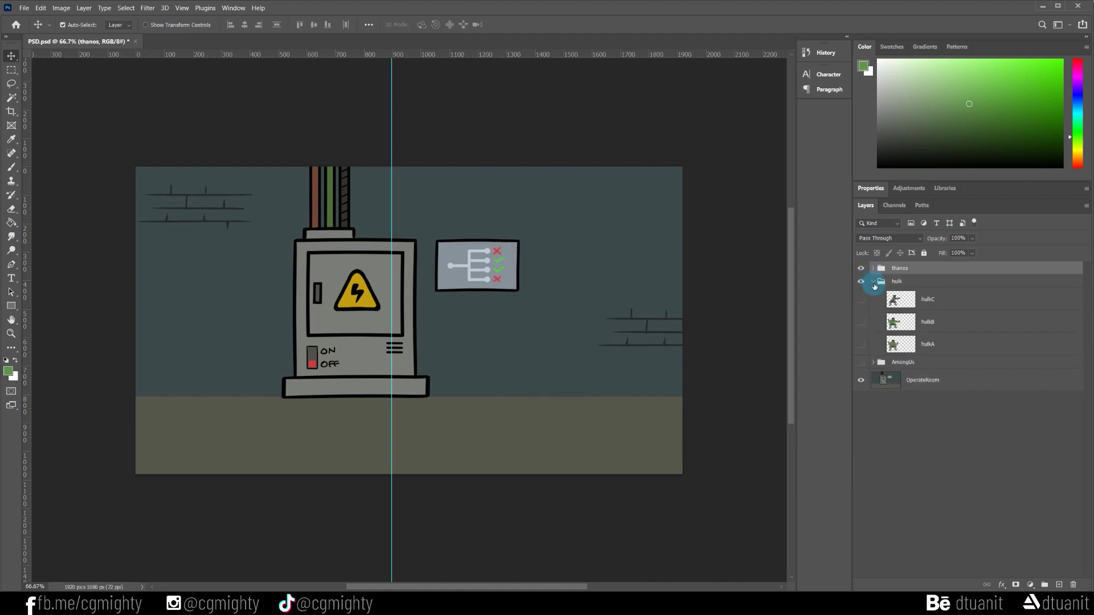
click(874, 282)
Expand and show the AmongUs group, hide stand, view walk 1 to walk 4 one at a time, leave them all hidden, and collapse the group
click(873, 294)
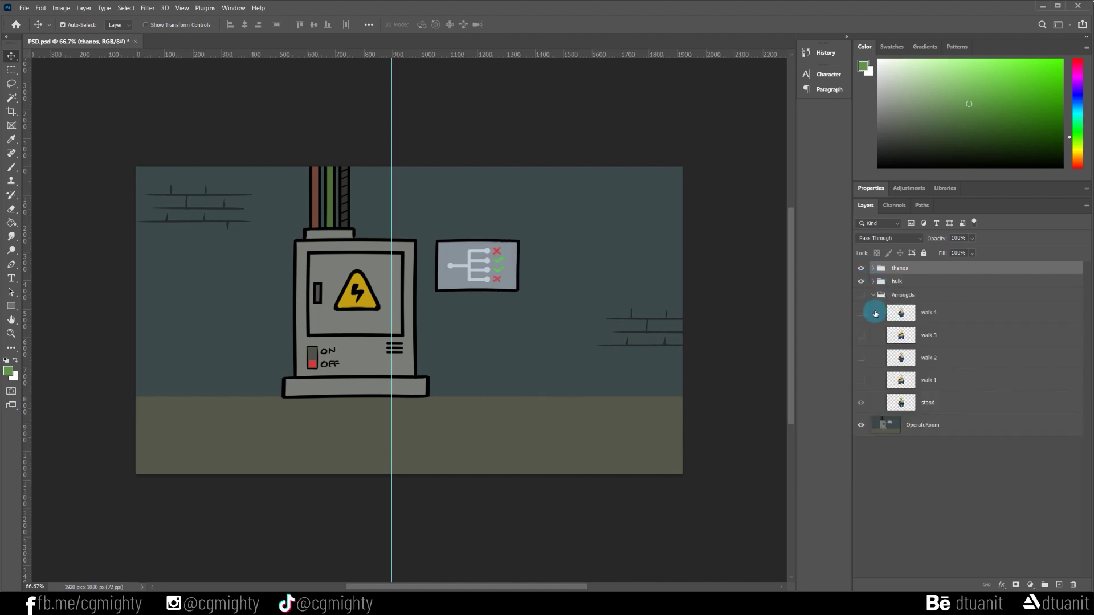
click(864, 298)
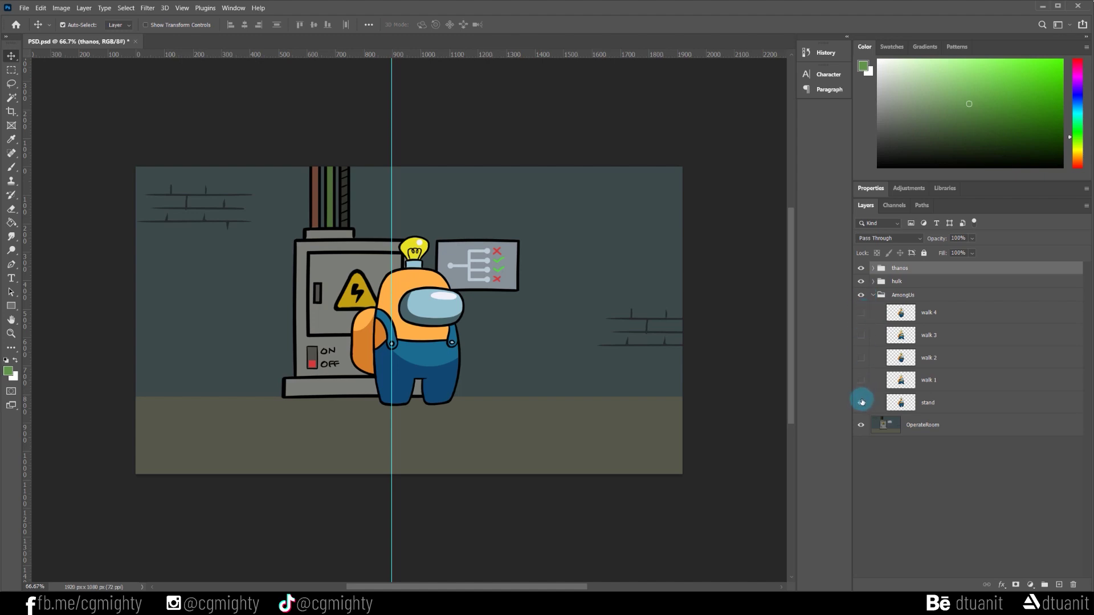
click(861, 403)
click(861, 380)
click(861, 380)
click(861, 358)
click(861, 358)
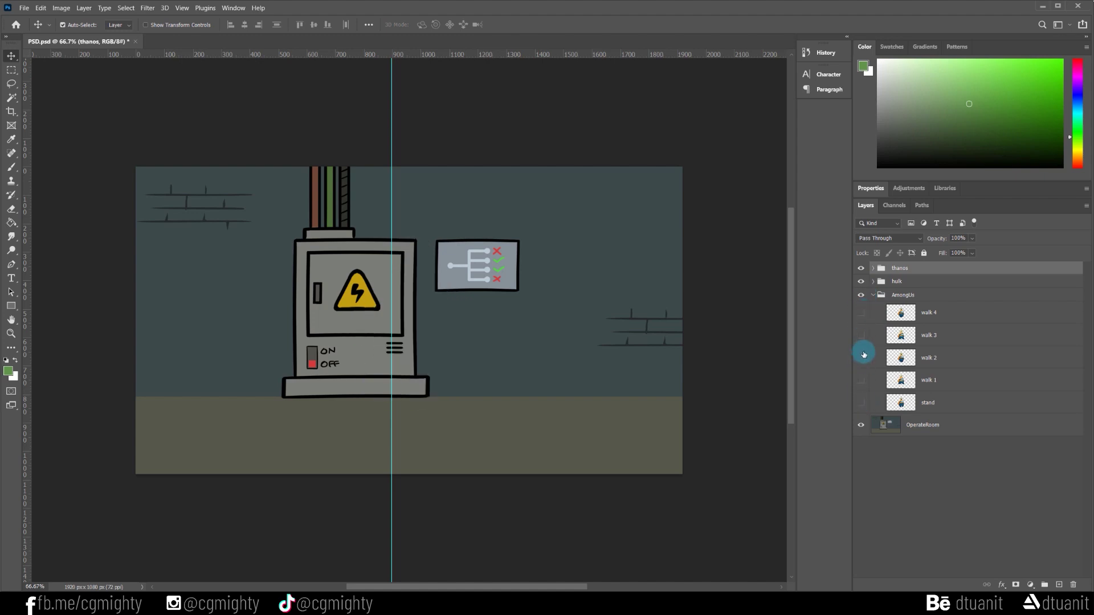
click(861, 335)
click(861, 337)
click(862, 313)
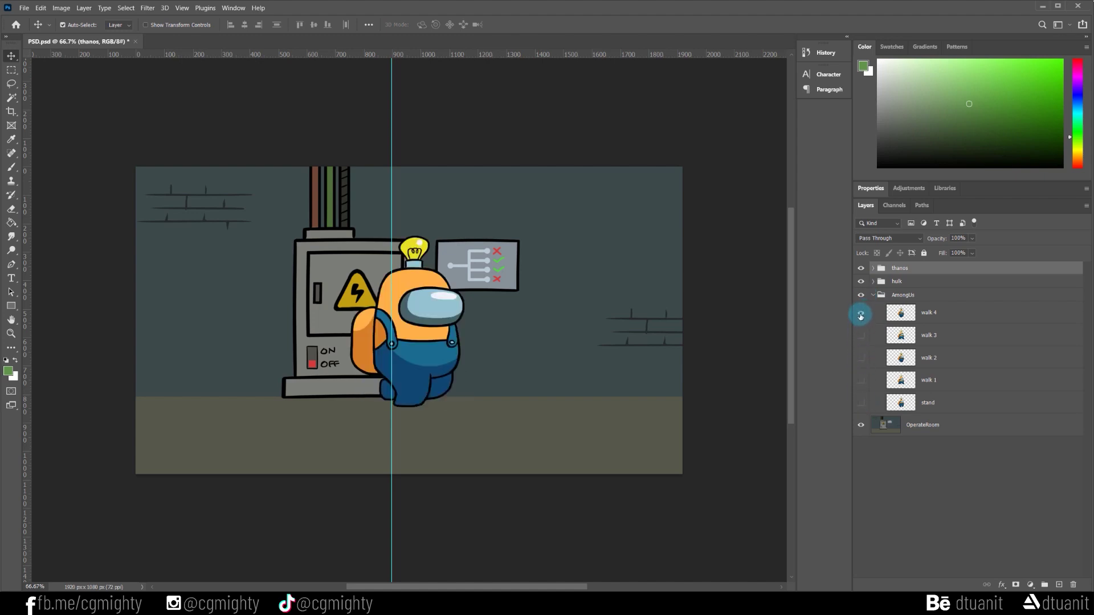
click(864, 311)
click(874, 295)
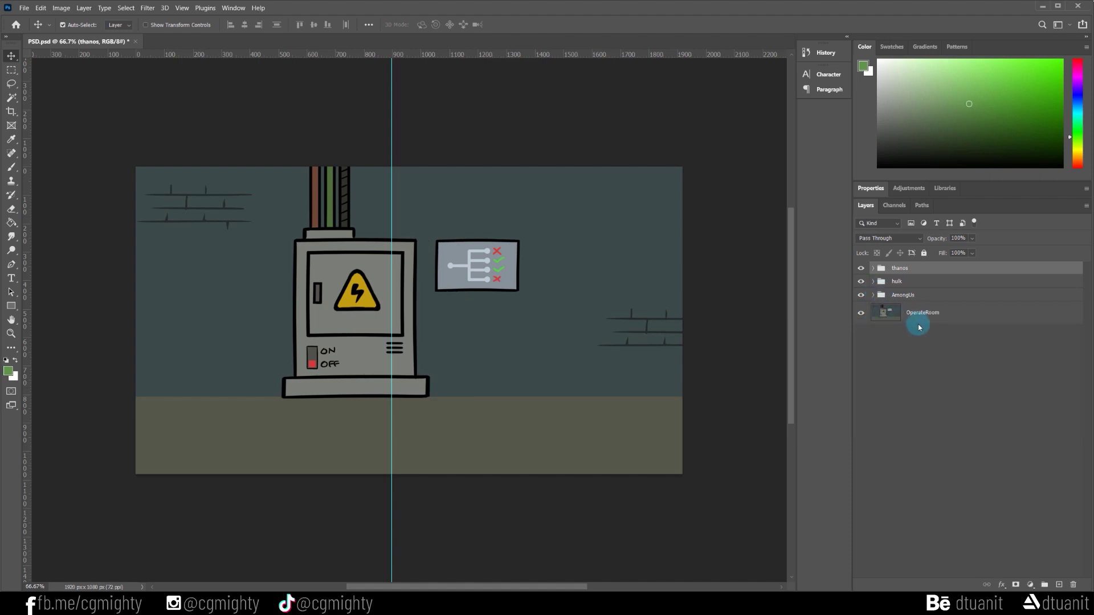
Hide the OperateRoom background layer briefly, show it again, and deselect all layers
click(861, 314)
click(862, 315)
click(904, 350)
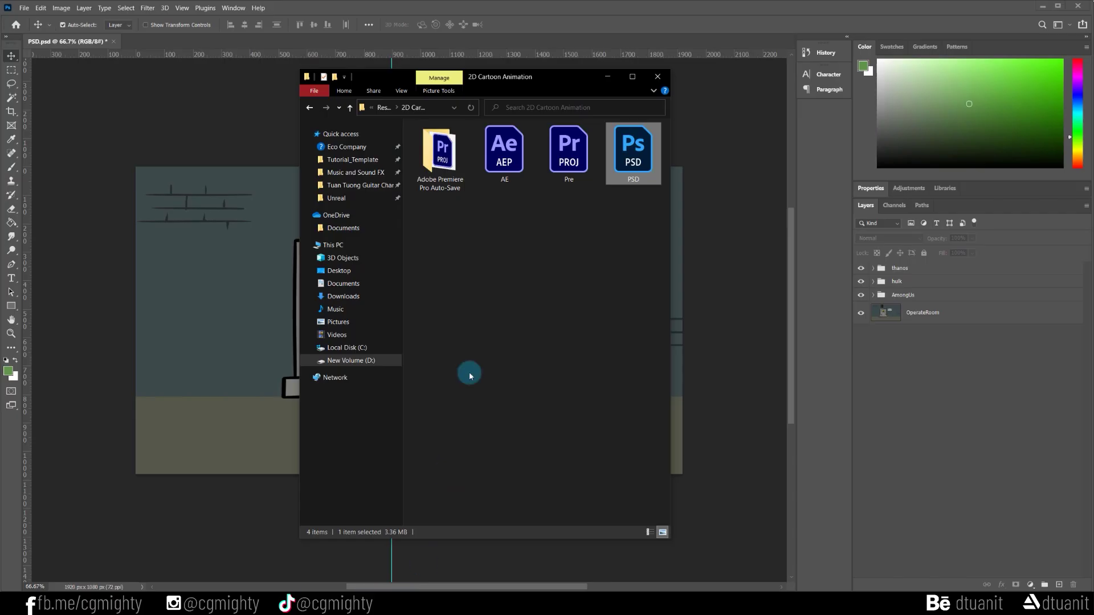
Open the AE project in After Effects and import PSD.psd as Composition - Retain Layer Sizes with layer styles merged into footage
click(515, 174)
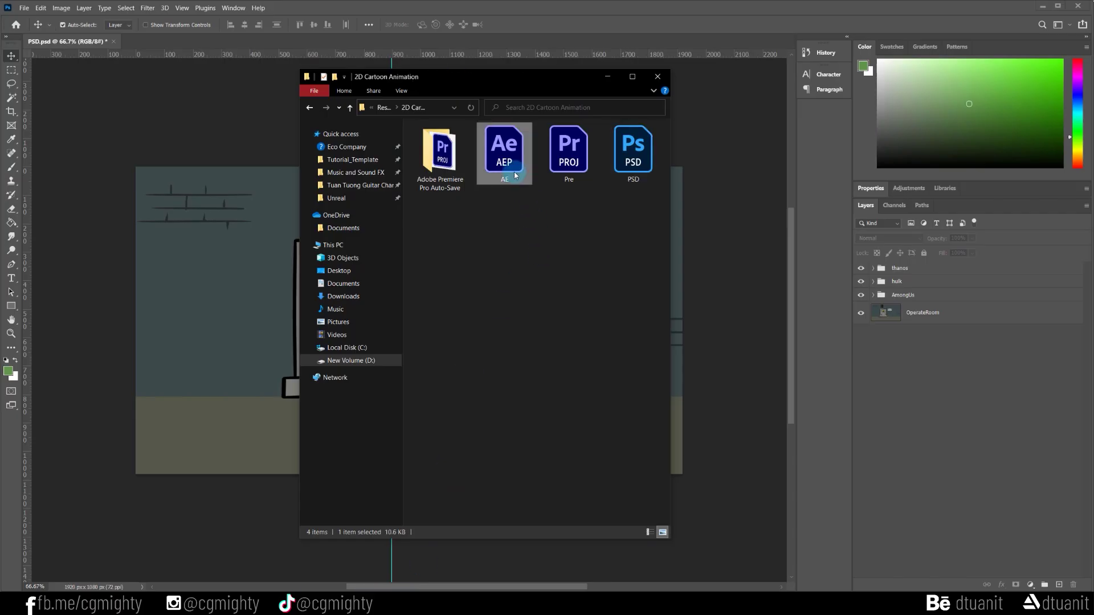
double_click(514, 164)
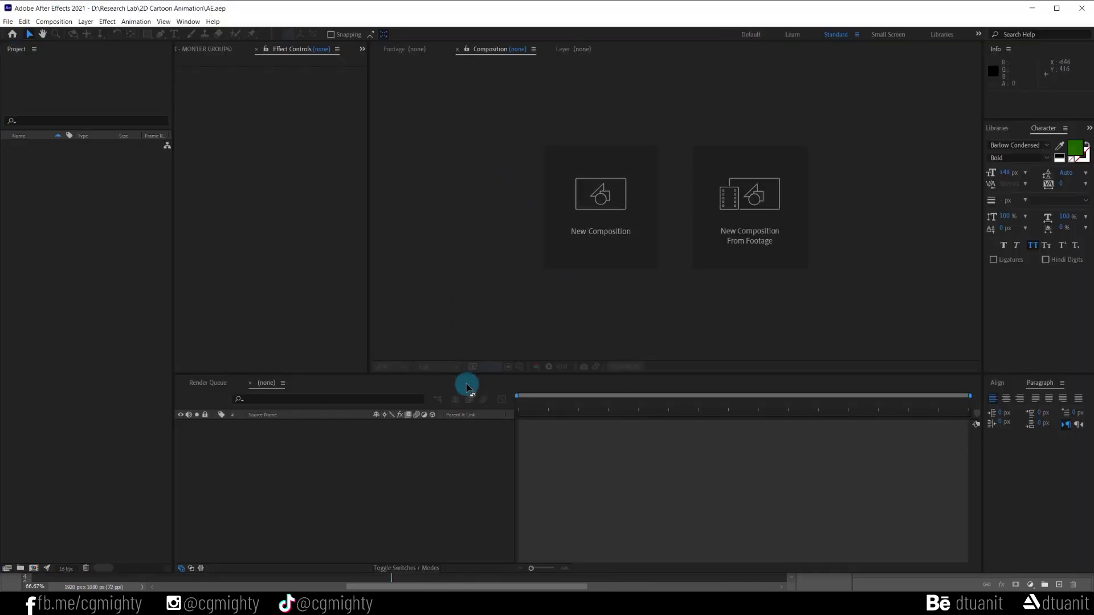
key(alt+Tab)
click(632, 156)
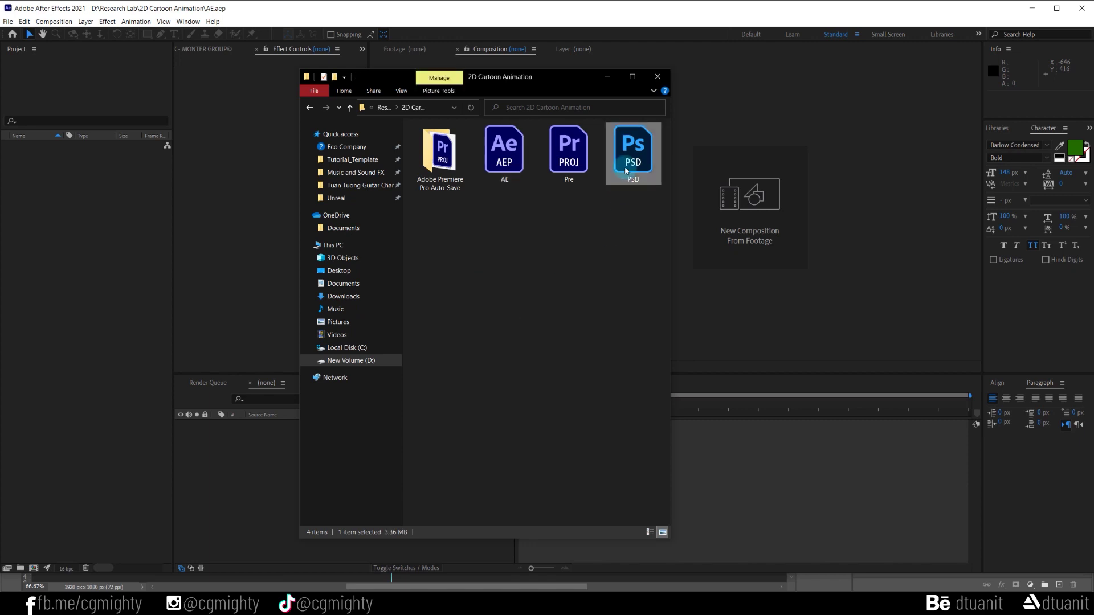
drag(633, 160, 106, 296)
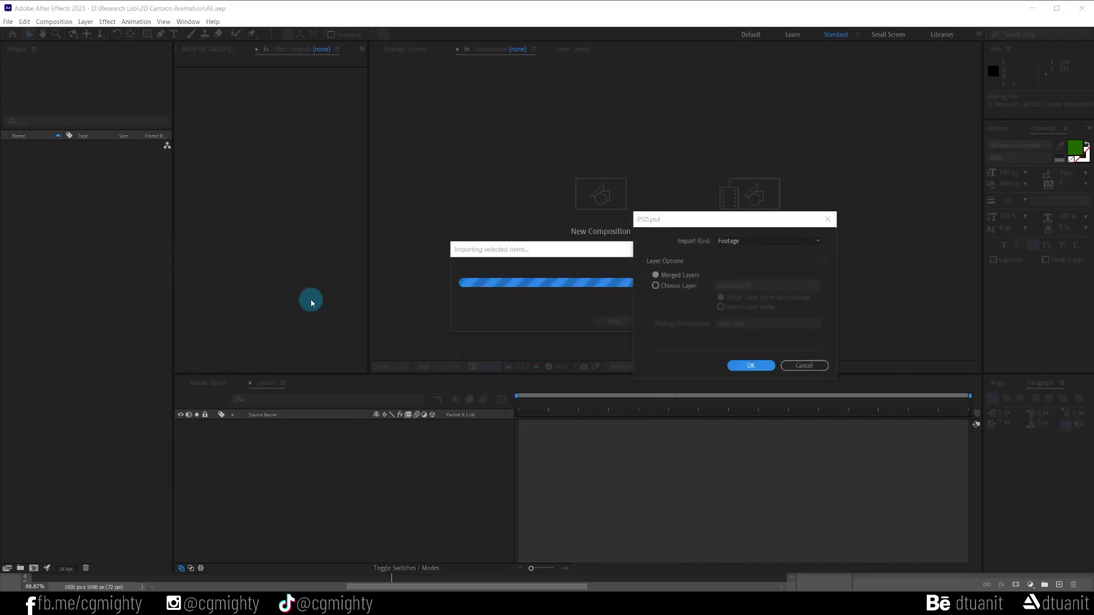
click(740, 240)
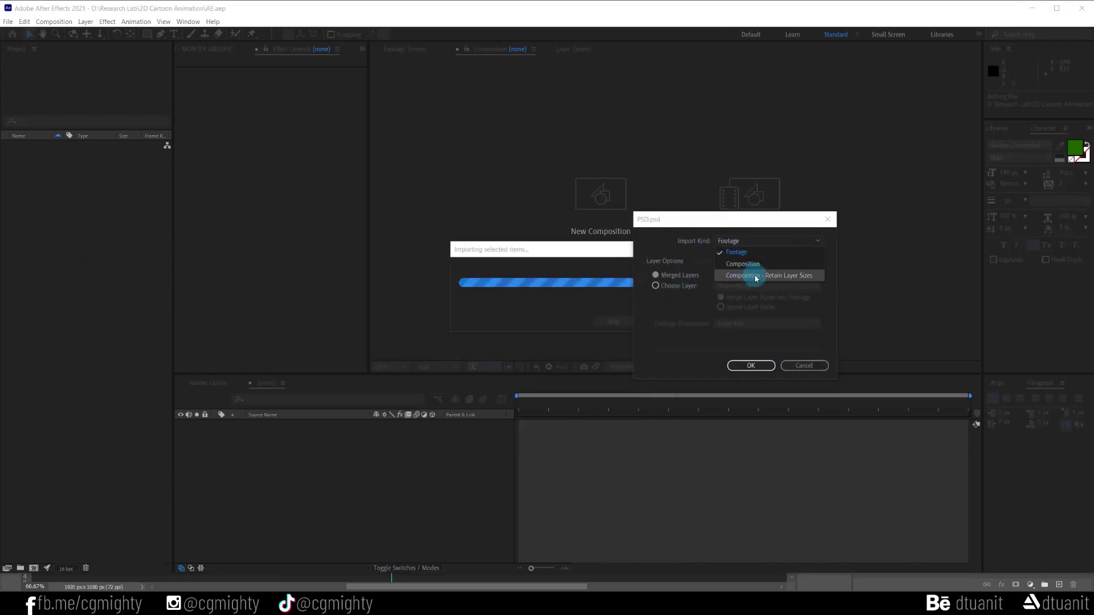
click(801, 277)
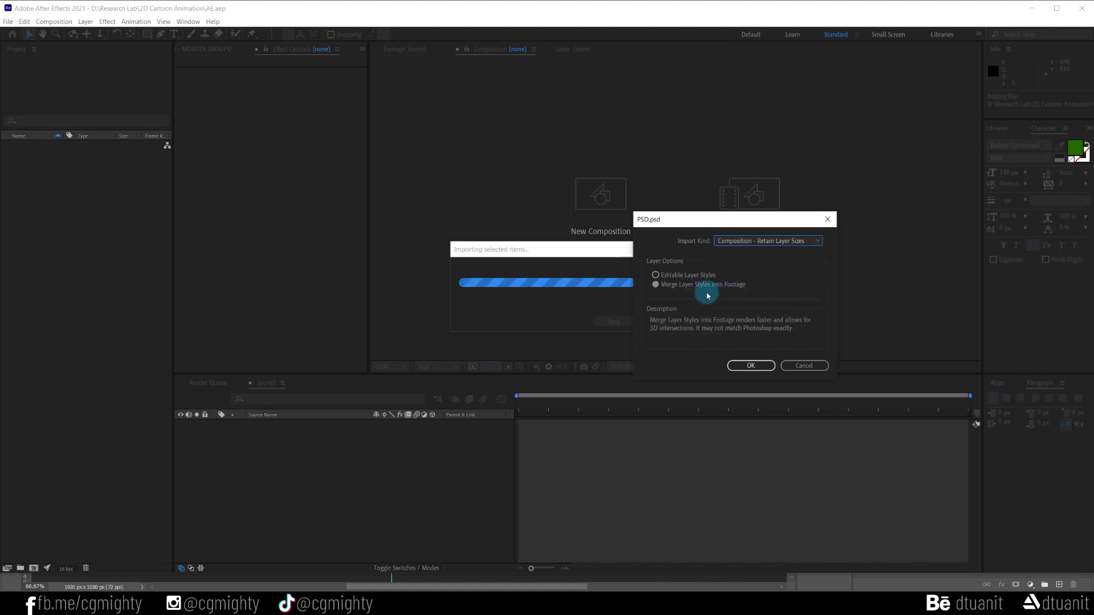
click(755, 367)
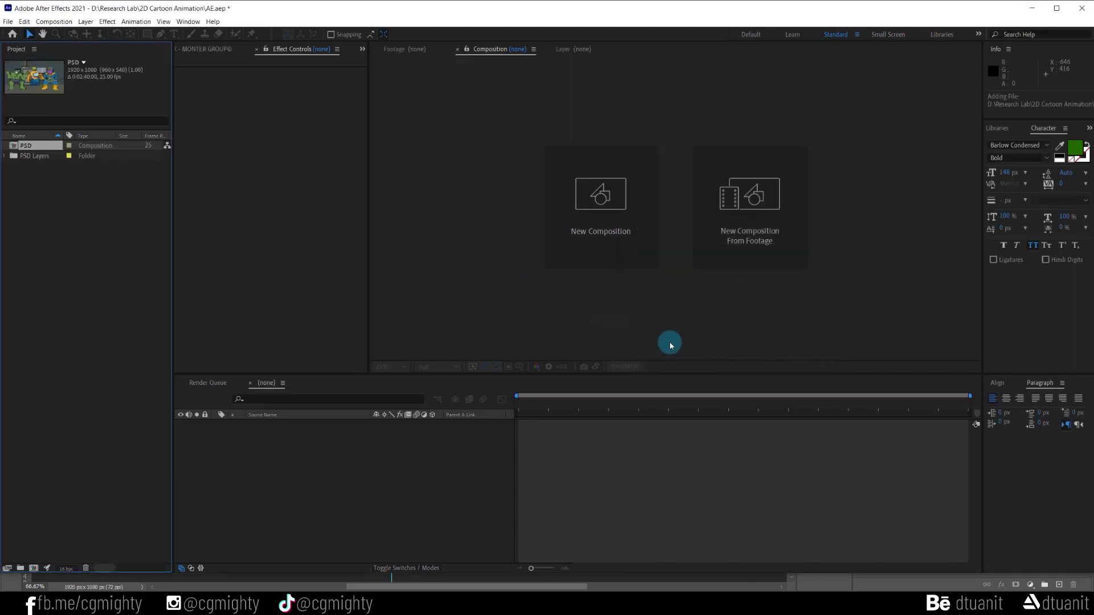
Open the imported PSD composition and create a new 1920 x 1080, 25 fps composition named Talking
double_click(14, 148)
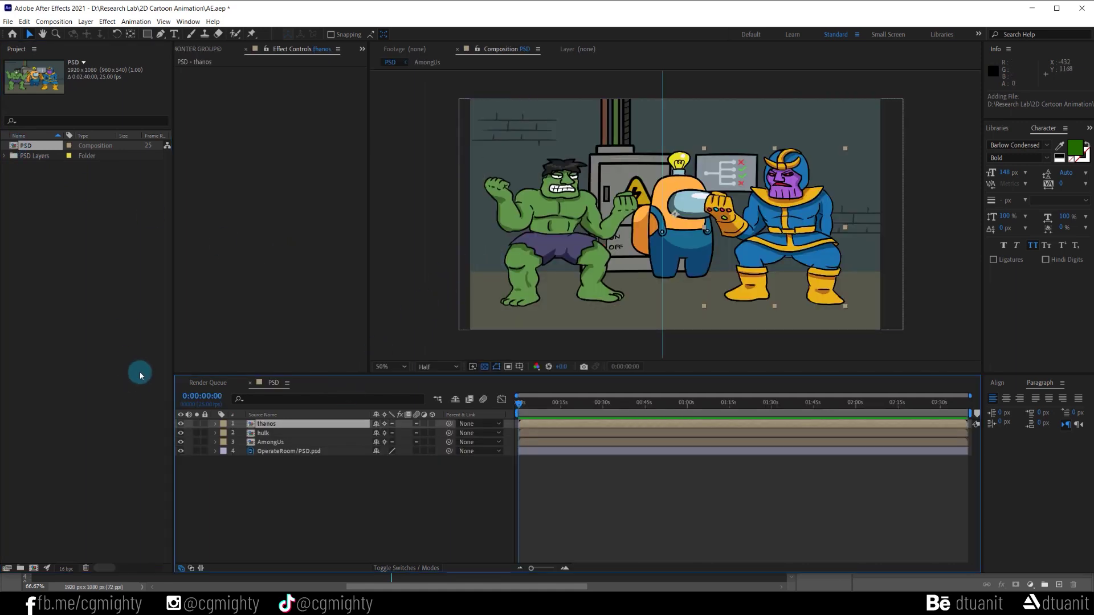
click(34, 568)
text(Talking)
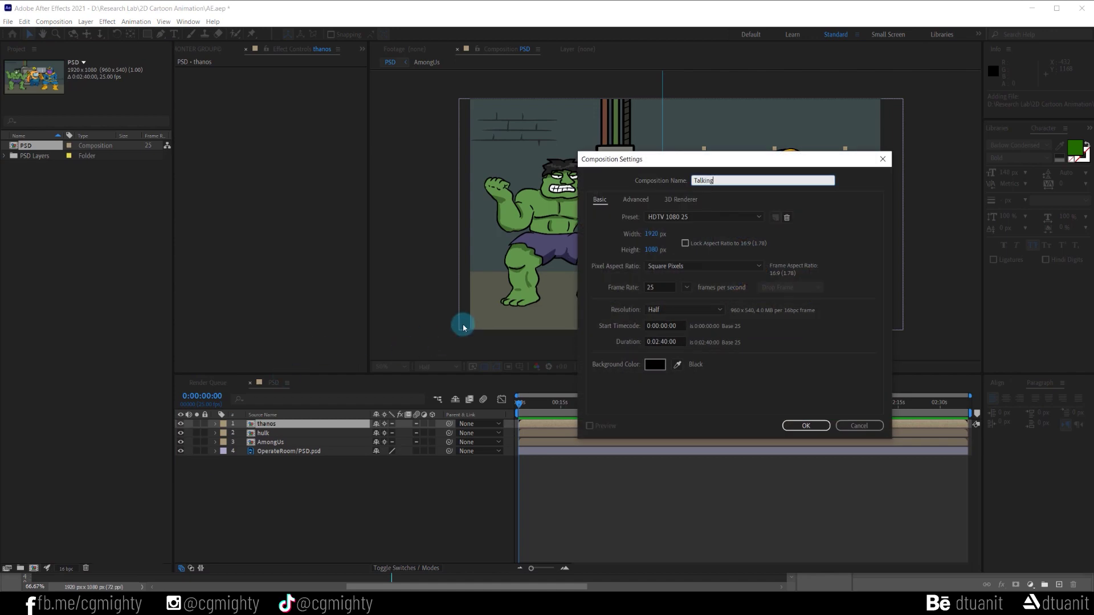
click(812, 431)
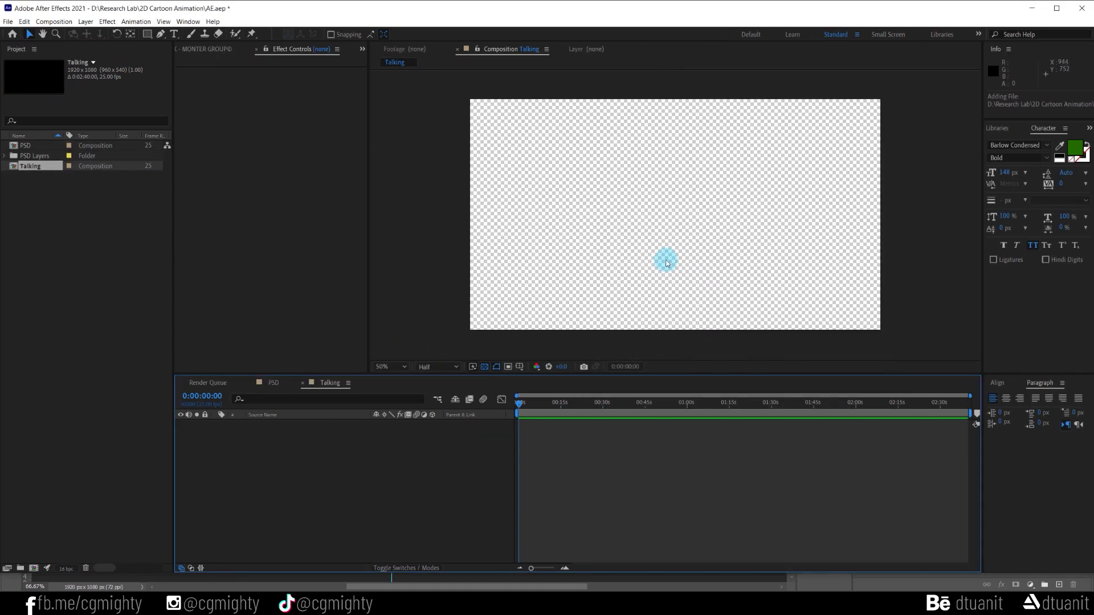
Copy the thanos layer from the PSD composition and paste it into the Talking composition
click(269, 383)
click(286, 425)
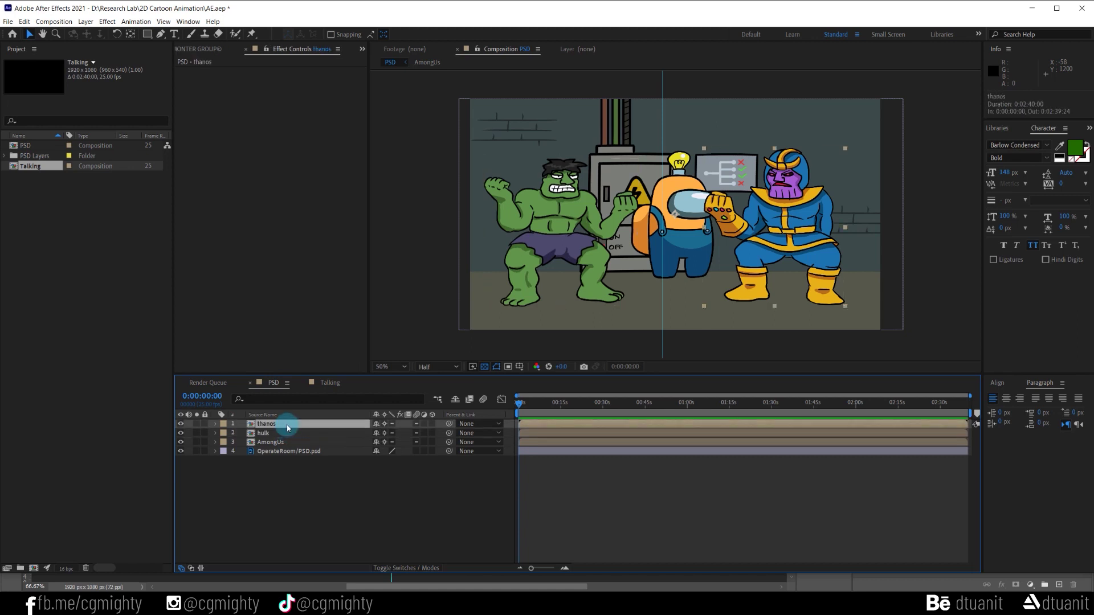
key(ctrl+c)
click(328, 385)
key(ctrl+v)
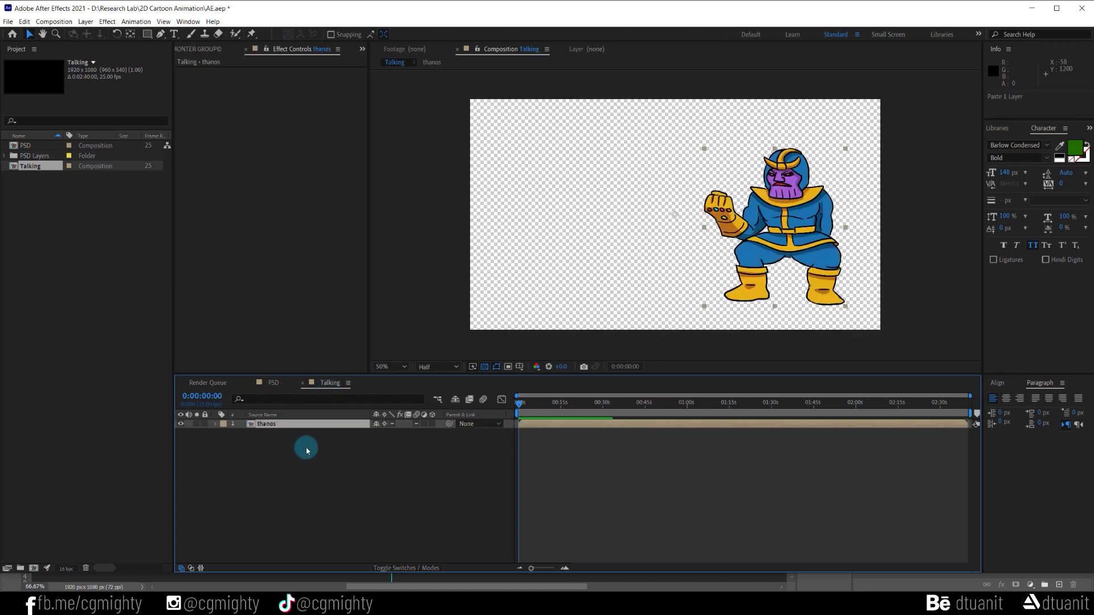
Scale the thanos layer to 171% and reposition it in the right half of the frame
key(s)
drag(393, 433, 710, 308)
click(569, 220)
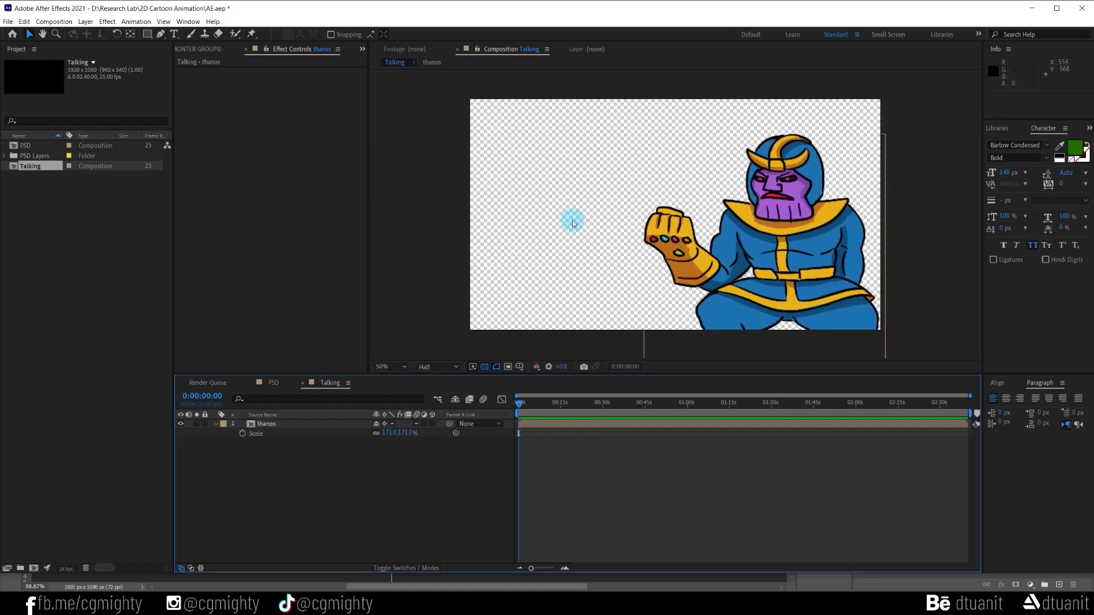
Draw a rounded-rectangle speech bubble to the left of Thanos's head with a white fill and a 22 px black stroke
click(149, 35)
drag(149, 36, 171, 53)
drag(484, 120, 698, 205)
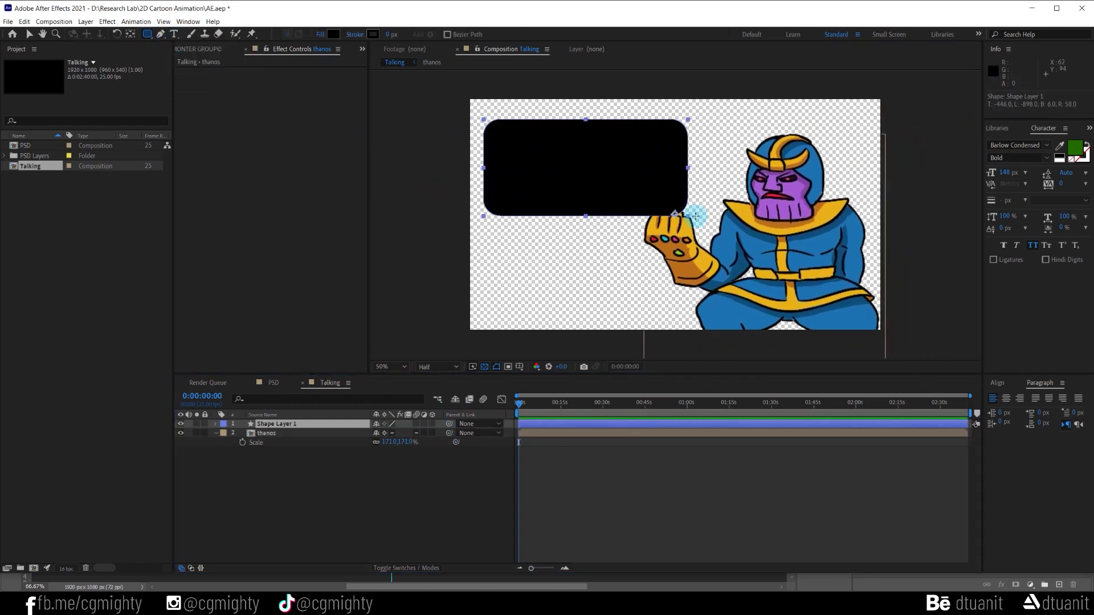
click(332, 34)
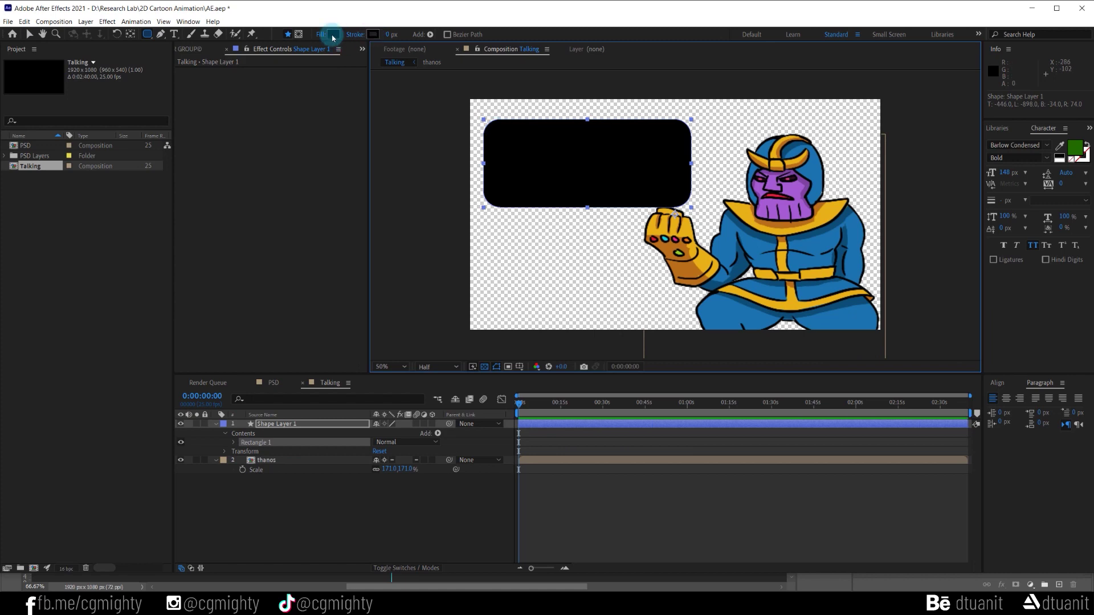
click(602, 91)
click(834, 92)
Draw a lightning-bolt tail on the bubble's shape layer with the Pen tool, running from the bubble's right edge toward Thanos's face
key(g)
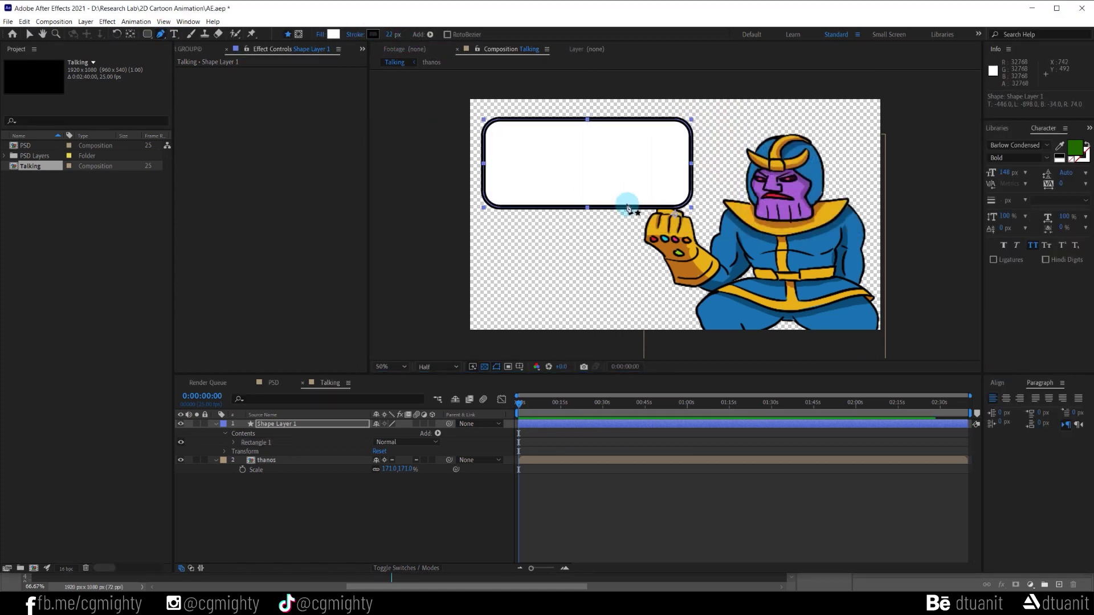
scroll(701, 208, up, 3)
click(642, 178)
click(695, 209)
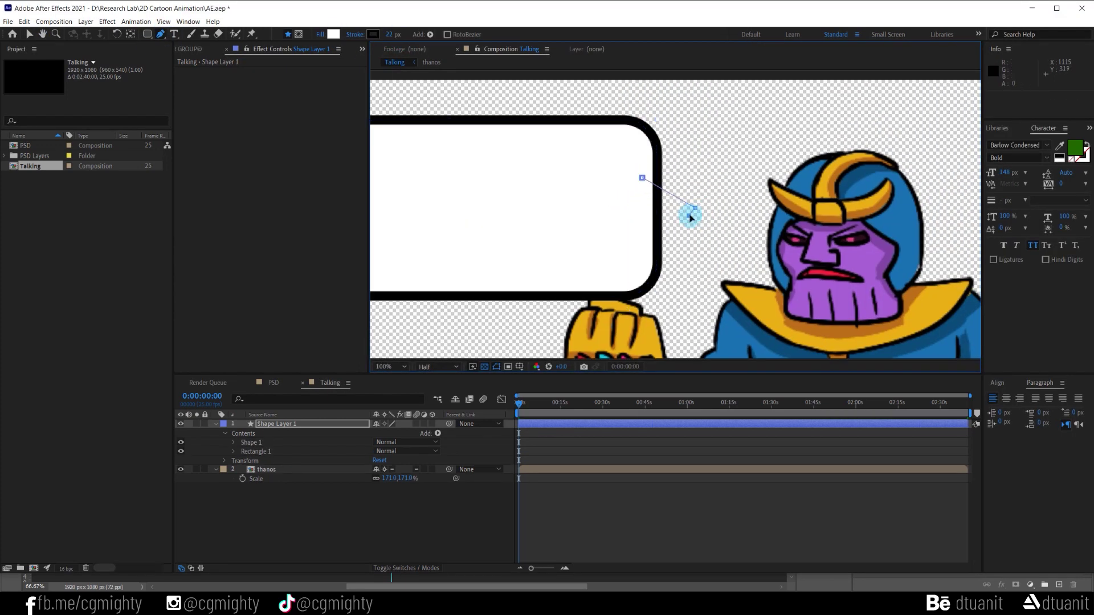
click(682, 216)
click(744, 260)
click(647, 223)
click(663, 213)
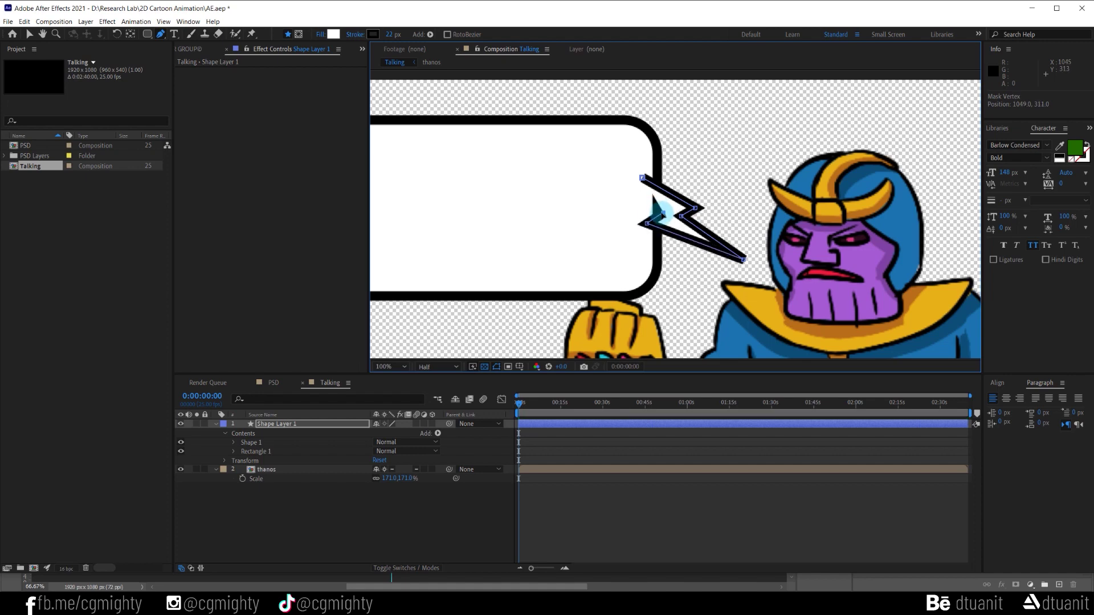
click(636, 210)
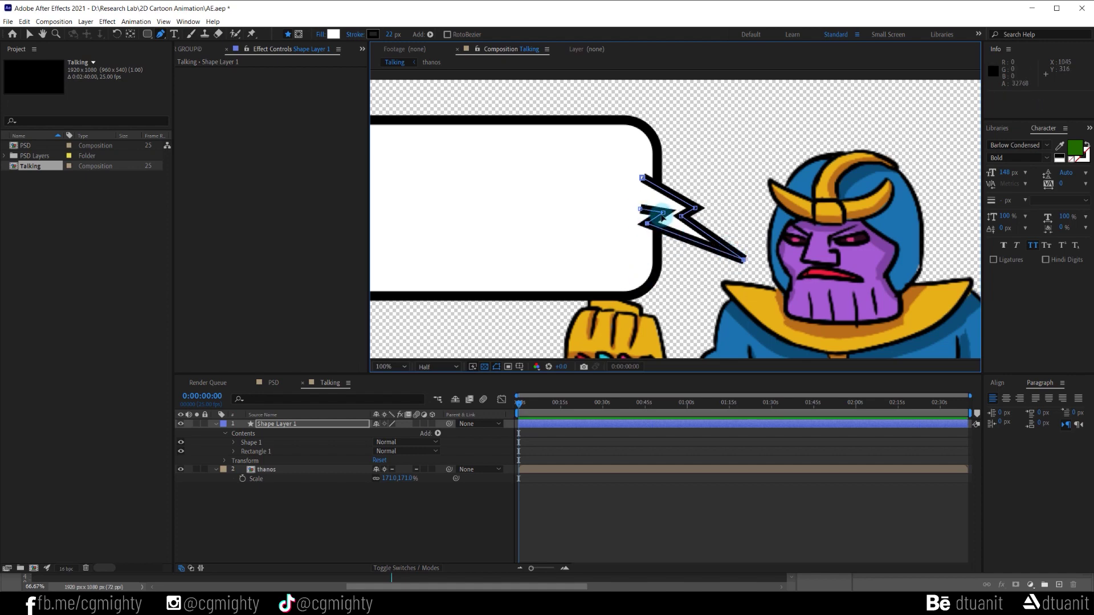
click(282, 442)
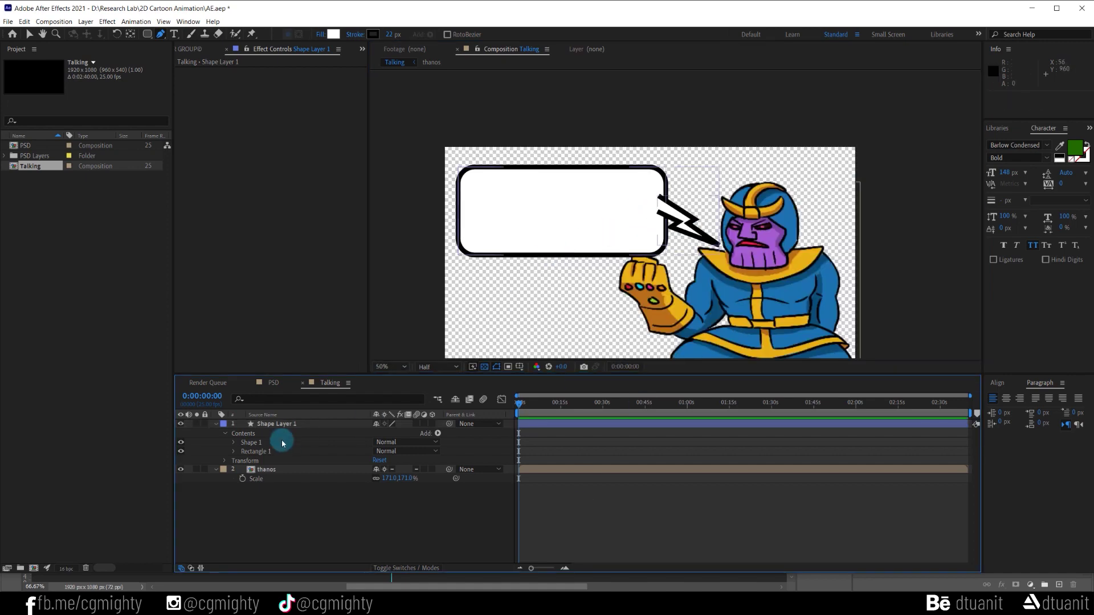
key(F2)
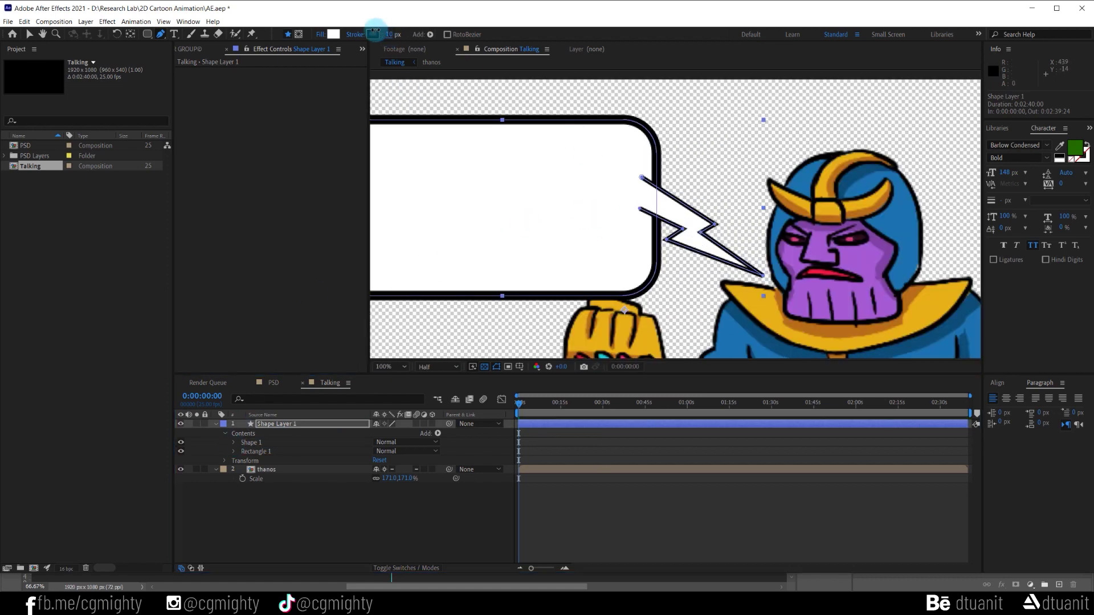
drag(536, 266, 571, 263)
Add the two-line text "Cartoon Tutorial" inside the speech bubble
scroll(472, 224, down, 2)
key(ctrl+t)
click(552, 211)
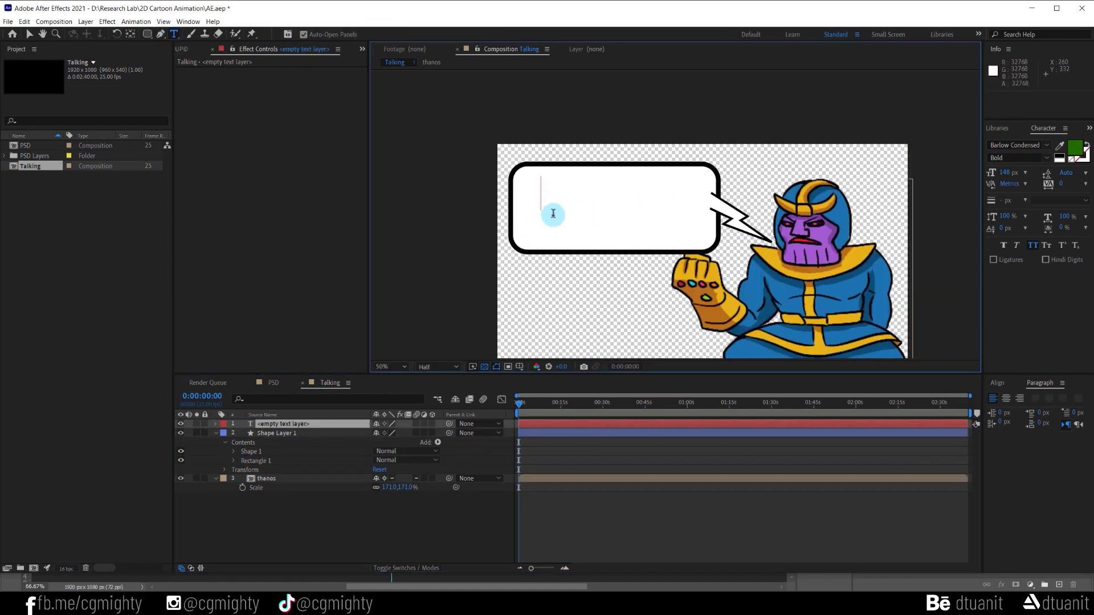
text(Cartoon)
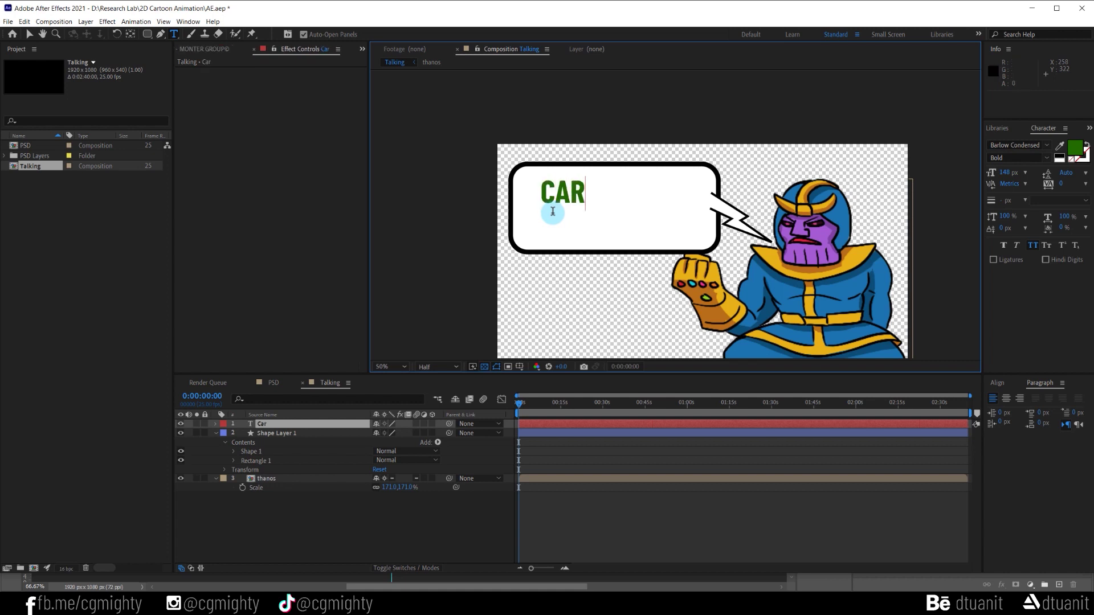
key(Return)
text(Tutorial)
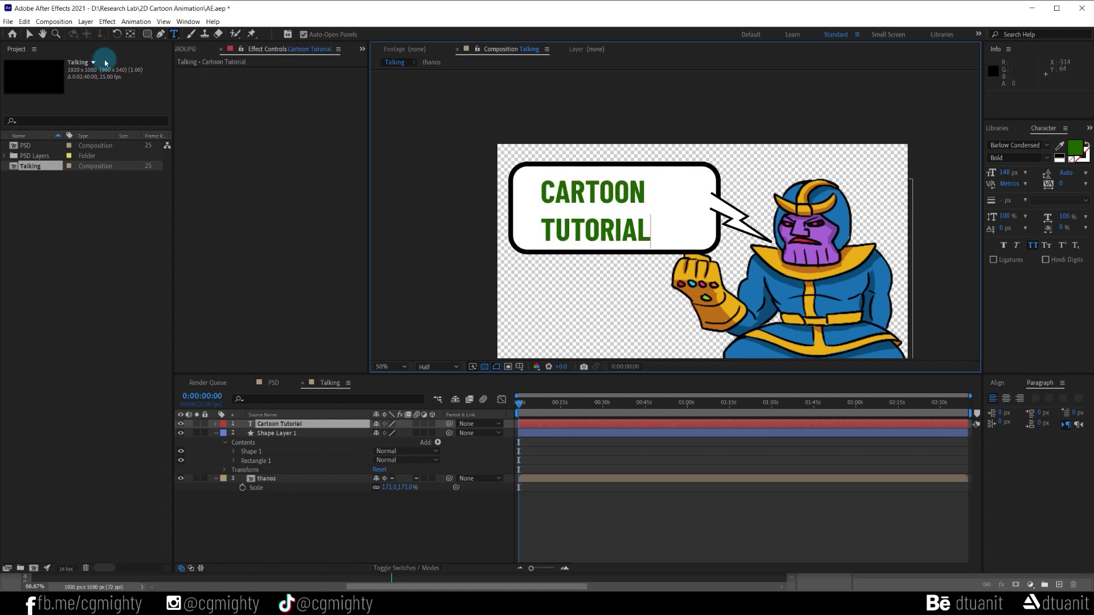
Center the Cartoon Tutorial text within the speech bubble and recolor it purple
click(29, 34)
drag(592, 228, 612, 225)
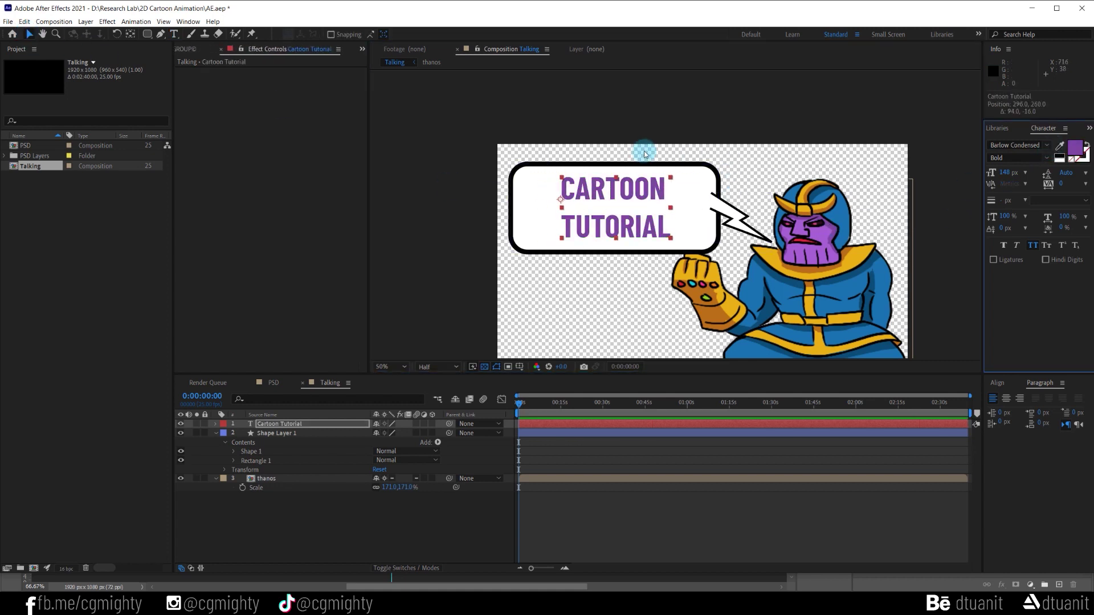
click(579, 264)
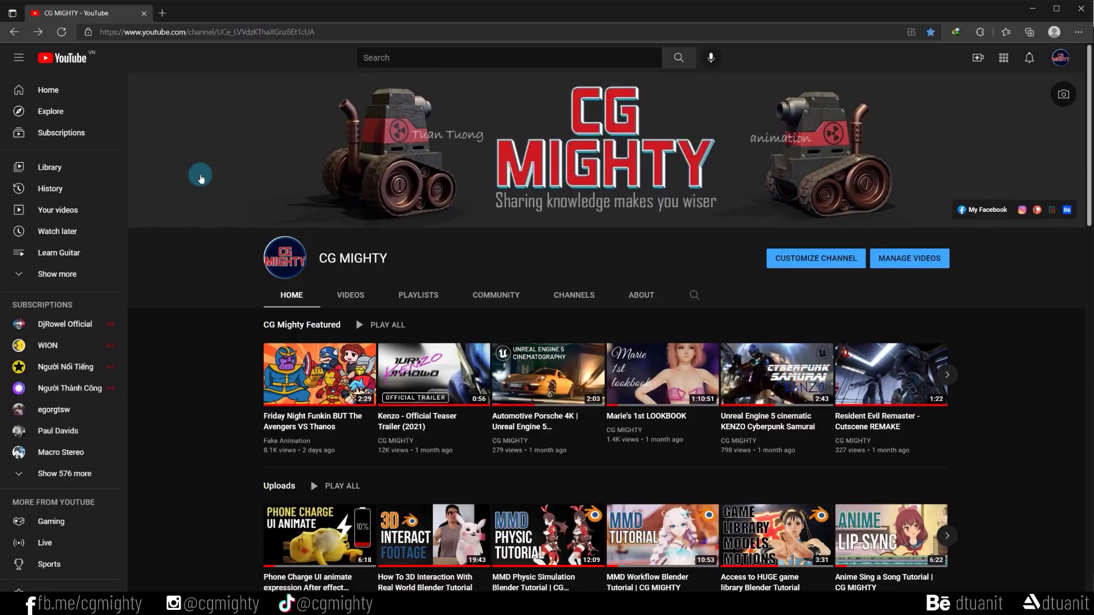
Browse the CG MIGHTY YouTube channel in the web browser down to the After Effect Tutorials section
scroll(200, 178, down, 7)
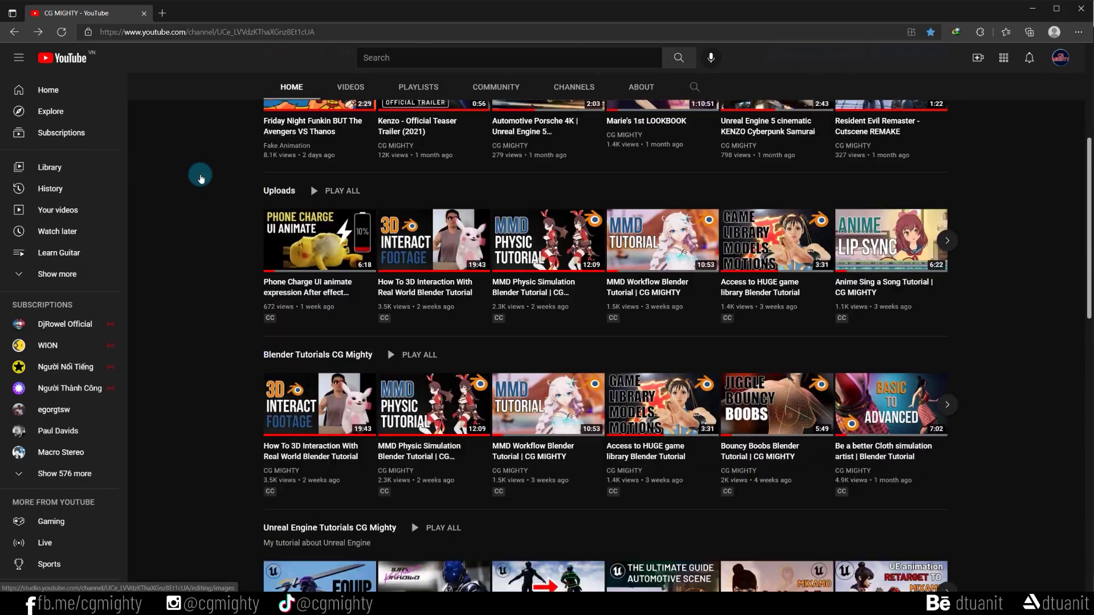
scroll(195, 203, up, 1)
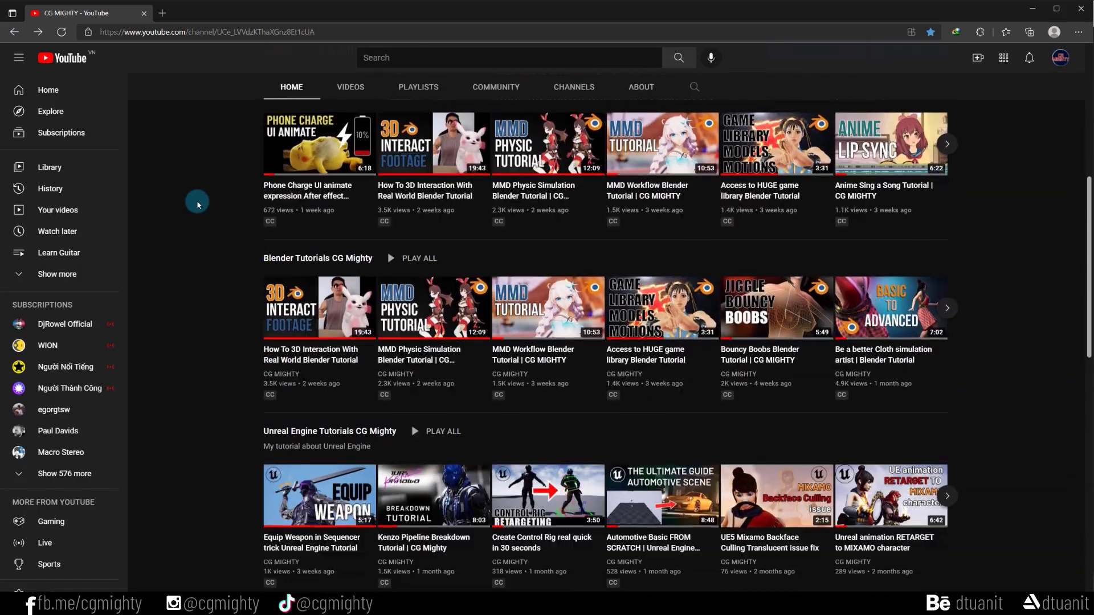
scroll(183, 289, down, 5)
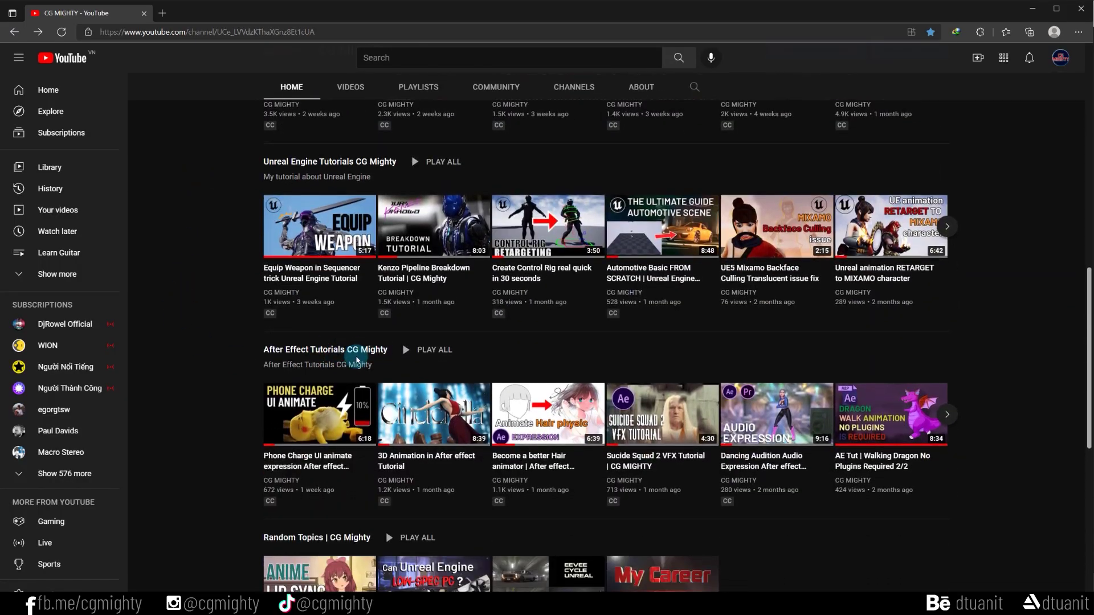
Open the Triggers Using Markers After Effect Expression Tutorial video from the After Effect Tutorials CG Mighty playlist
click(360, 351)
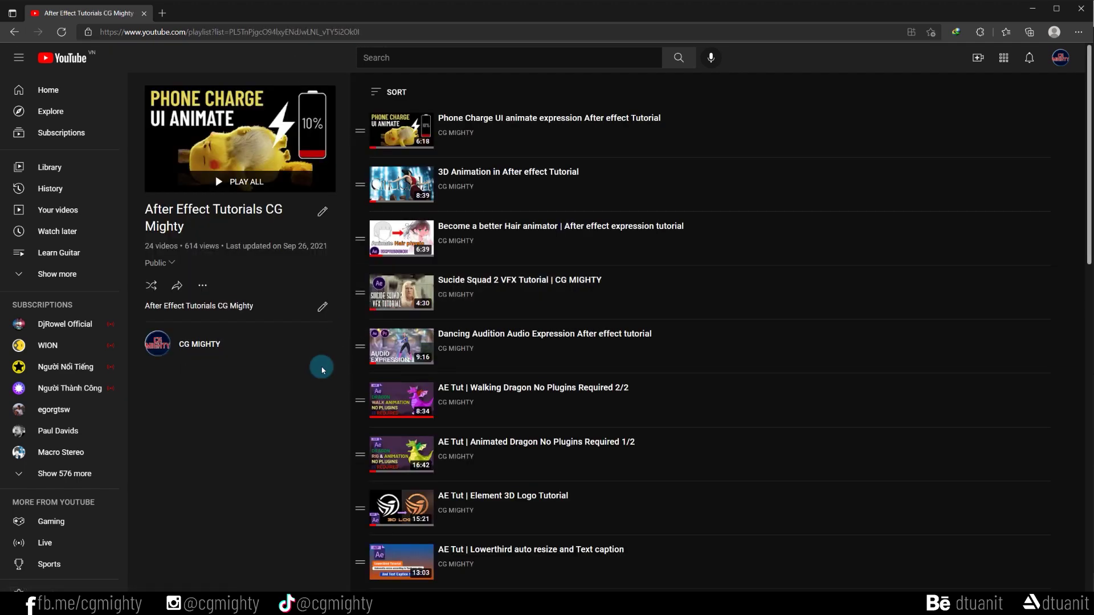
scroll(315, 388, down, 8)
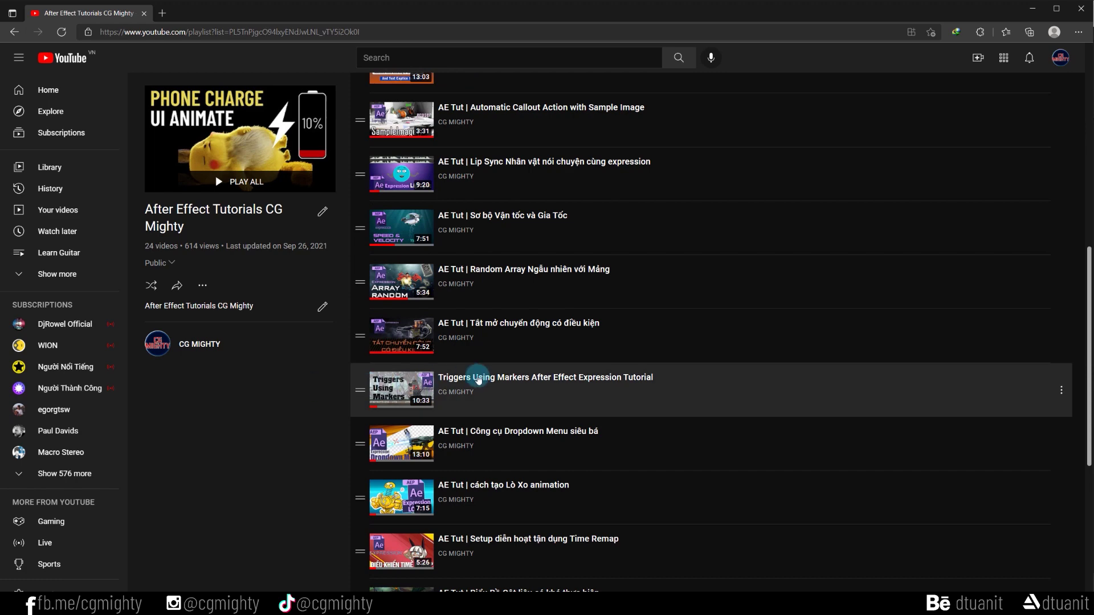
click(479, 380)
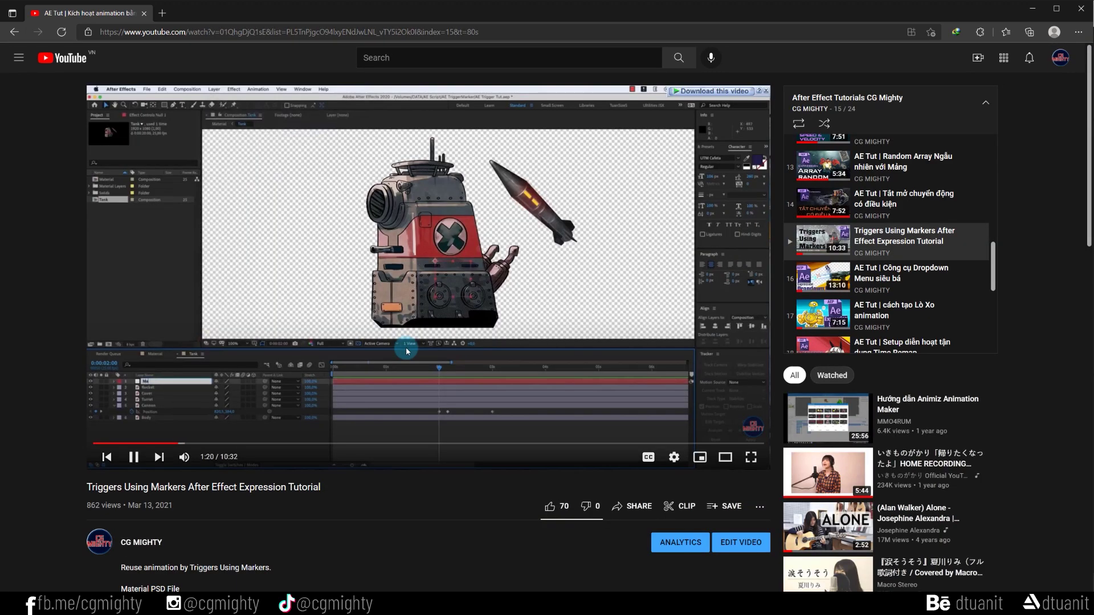
Pause the video and open the After Effect Expression - CG MIGHTY document from the Marker Sync Expression Drive folder linked in its description
click(407, 351)
scroll(310, 358, down, 4)
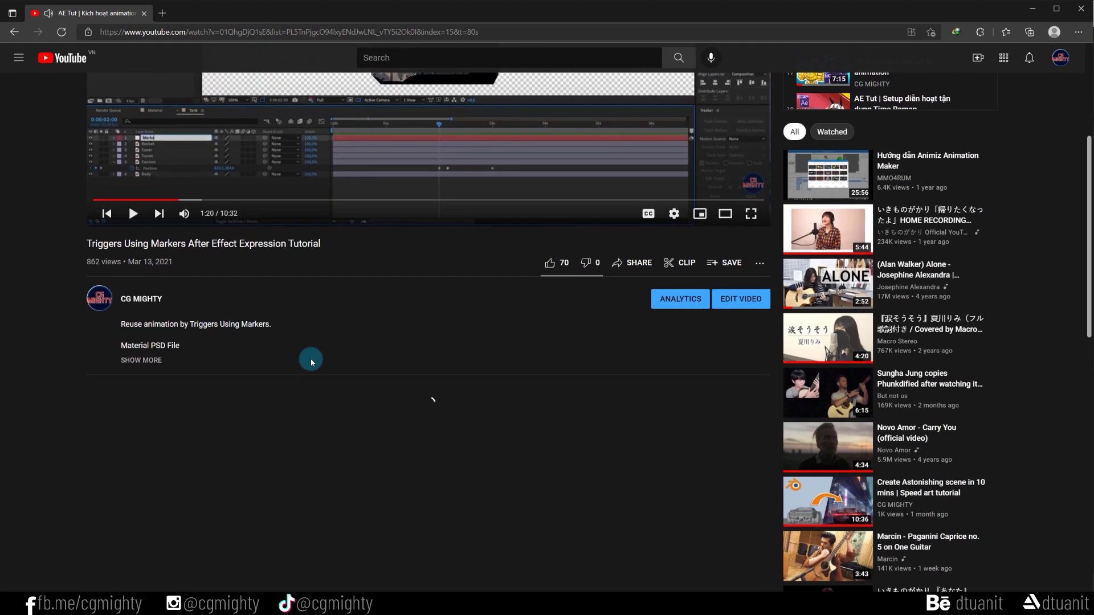
click(147, 357)
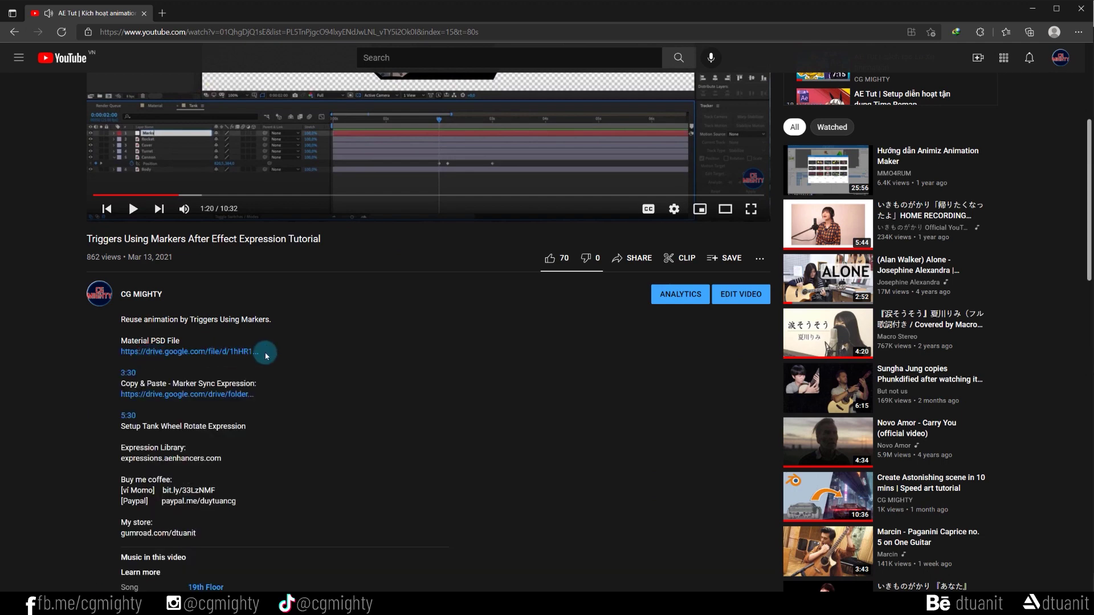
click(209, 397)
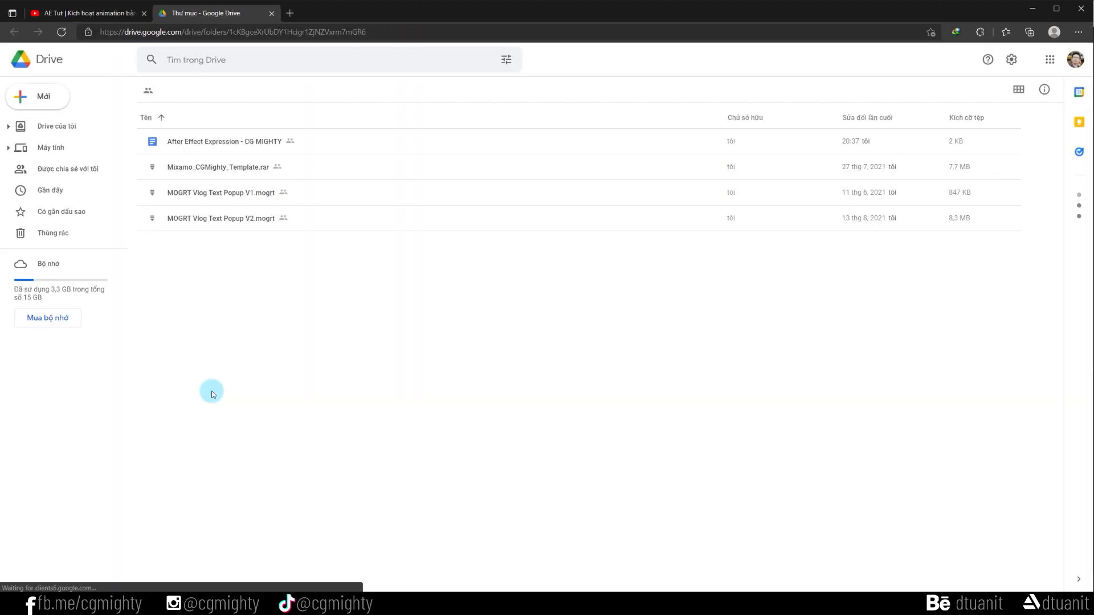
click(238, 144)
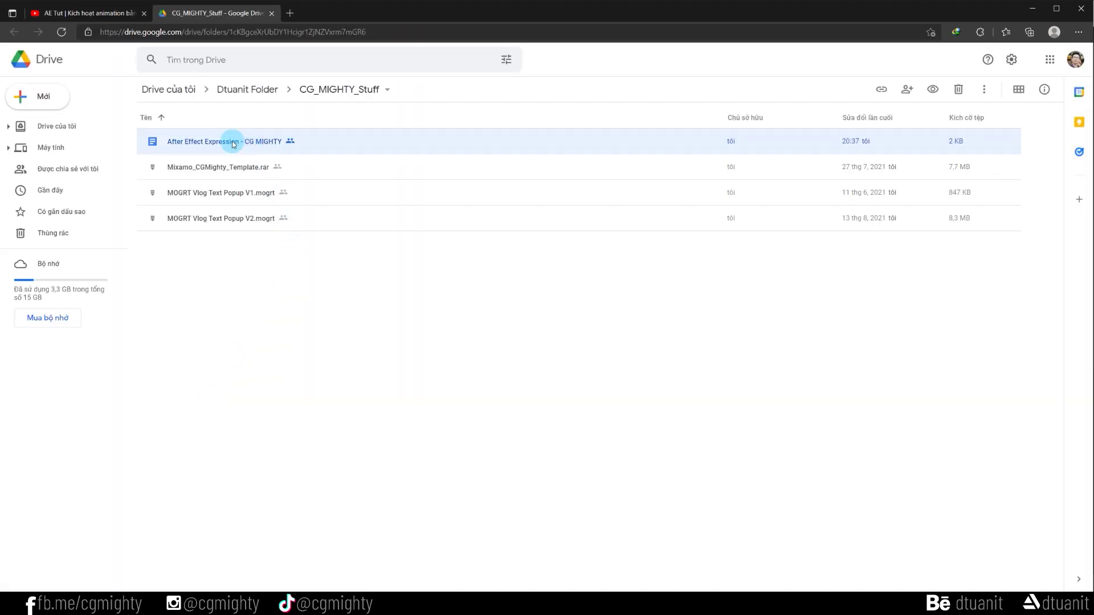
double_click(233, 144)
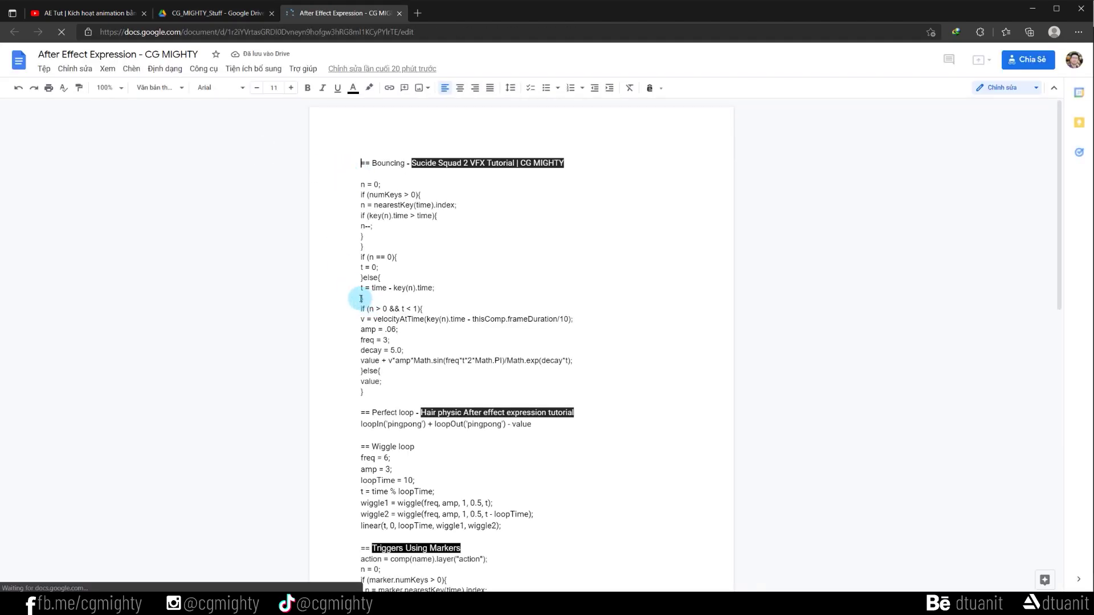
Copy the five-line expression under the heading Blinking Cursor while text is typing in the document
scroll(436, 308, down, 5)
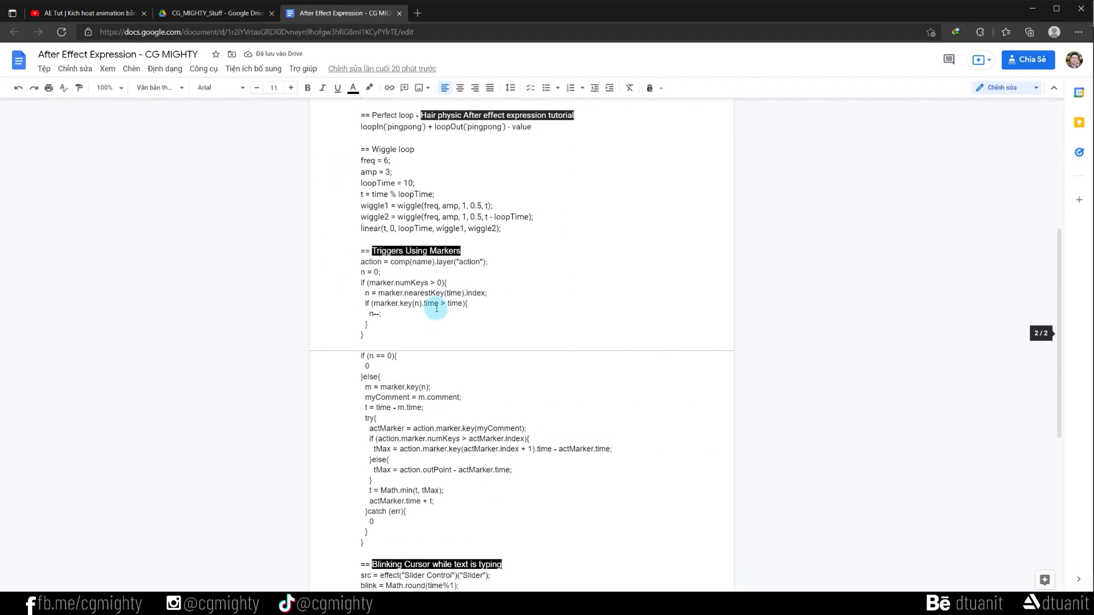
scroll(436, 308, down, 5)
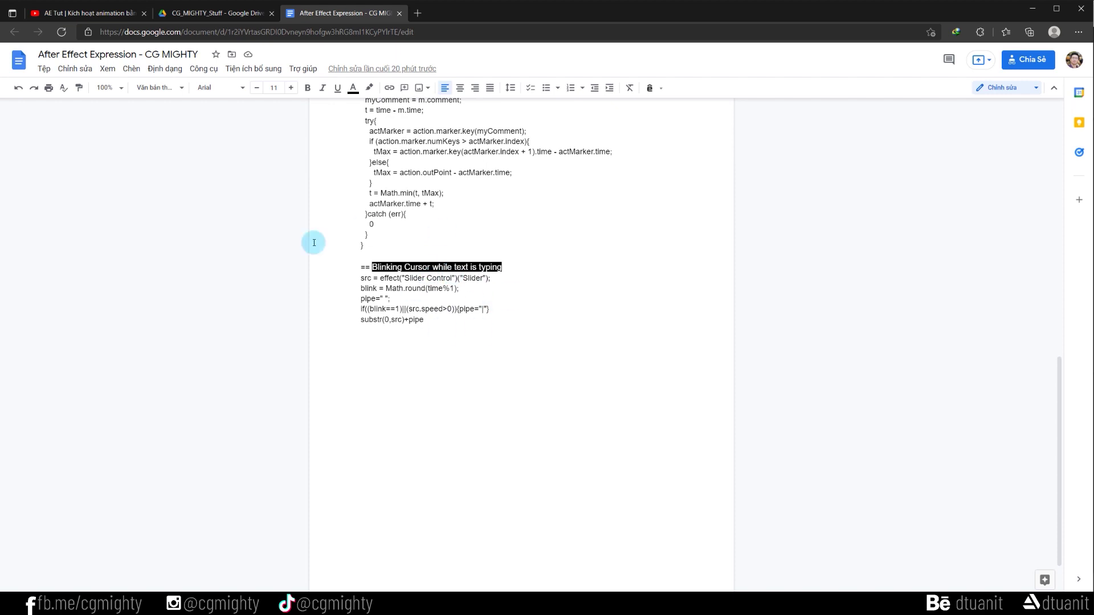
drag(361, 278, 433, 334)
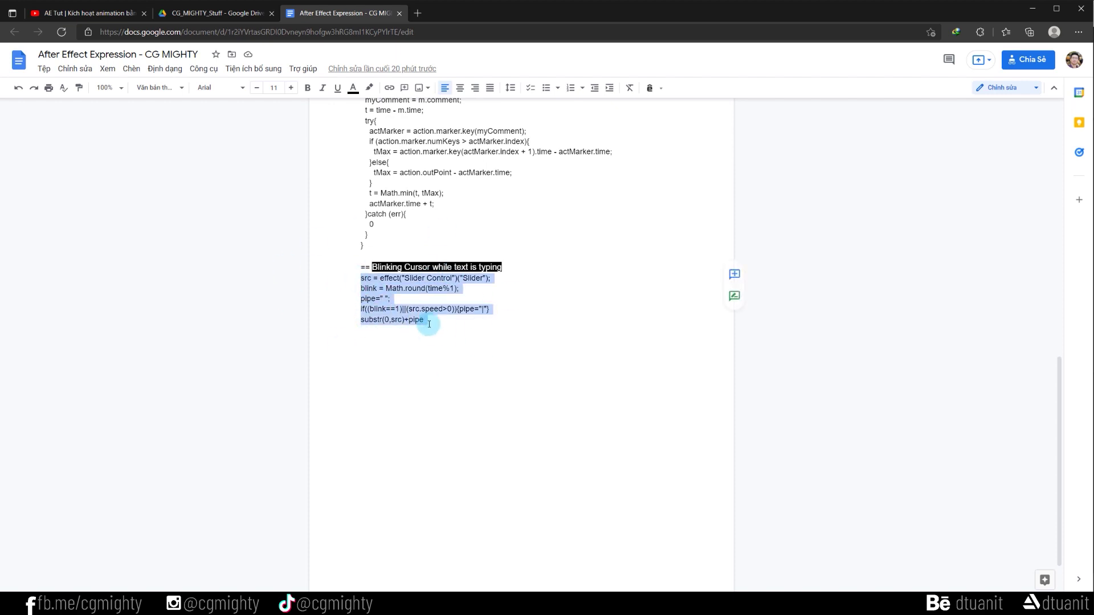
right_click(431, 294)
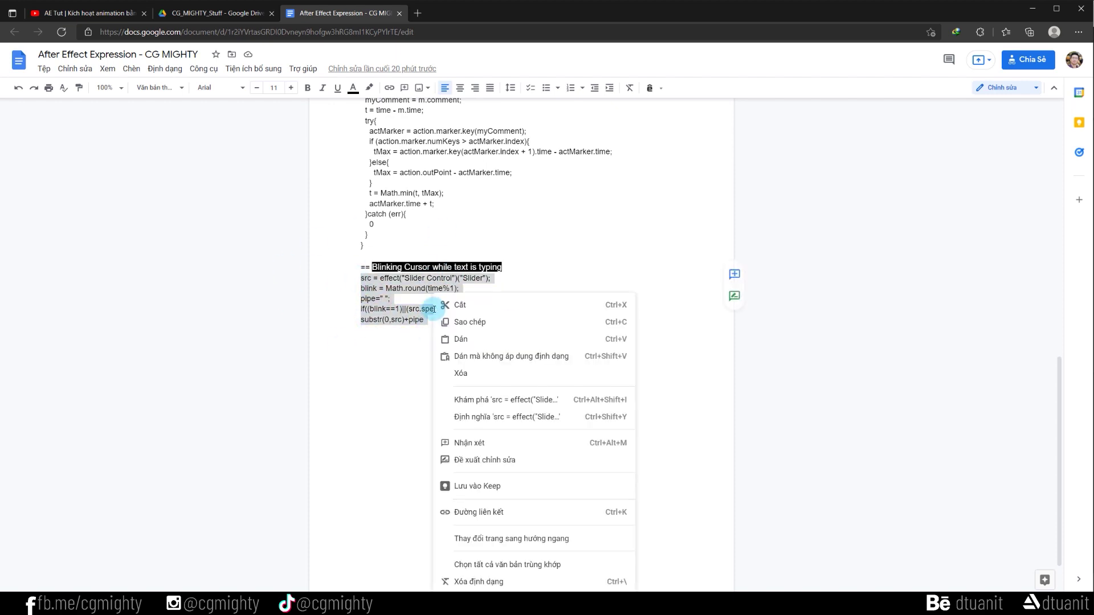
click(463, 321)
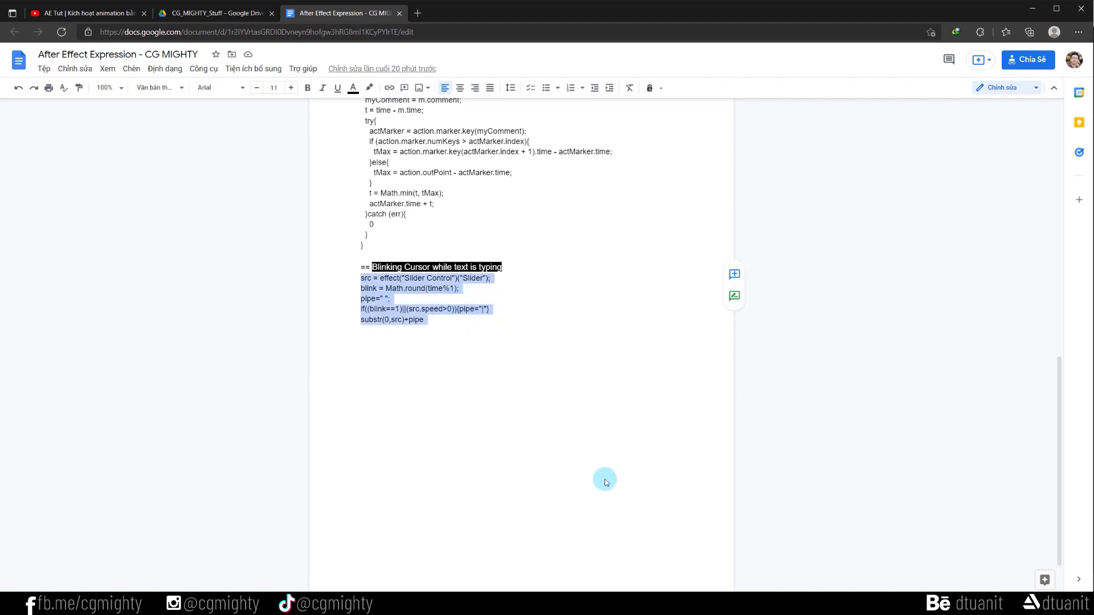
Switch to After Effects and paste the copied expression onto the Source Text property of the Cartoon Tutorial layer
click(747, 589)
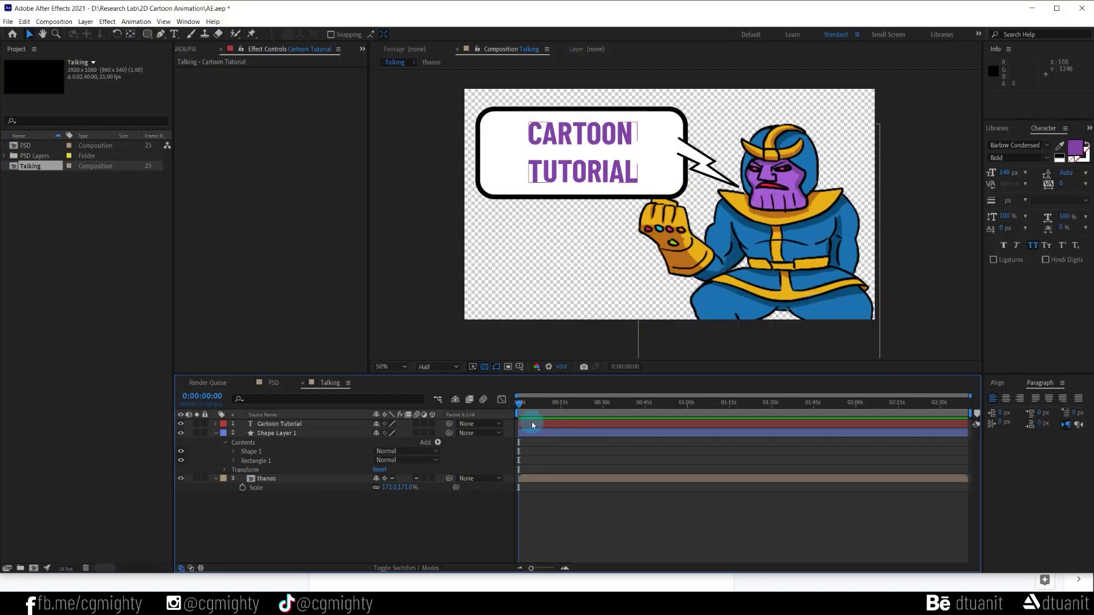
click(287, 423)
click(215, 425)
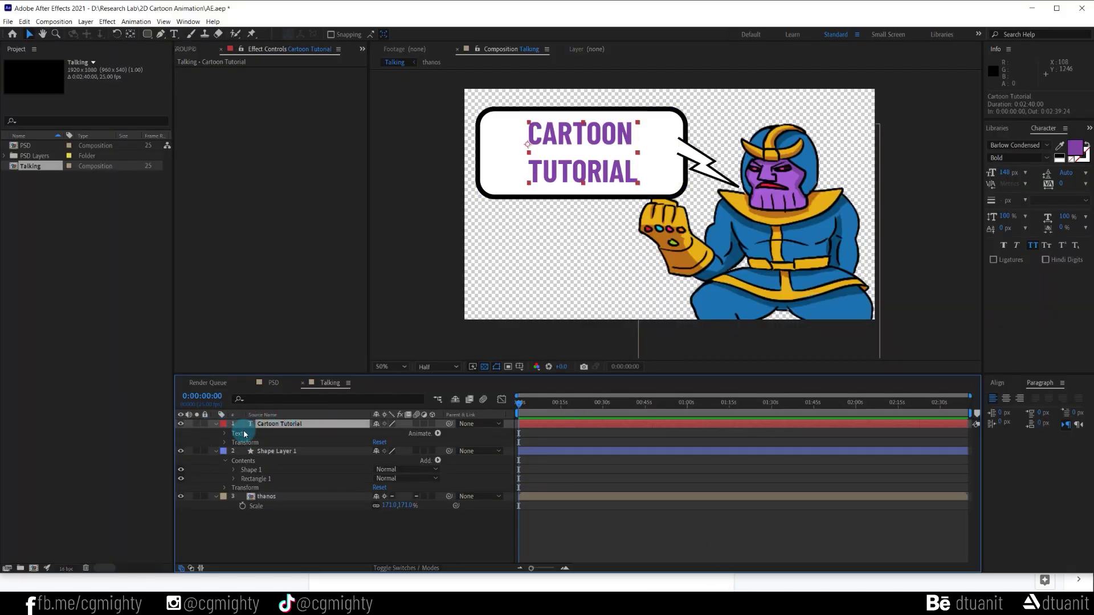
click(228, 434)
click(264, 444)
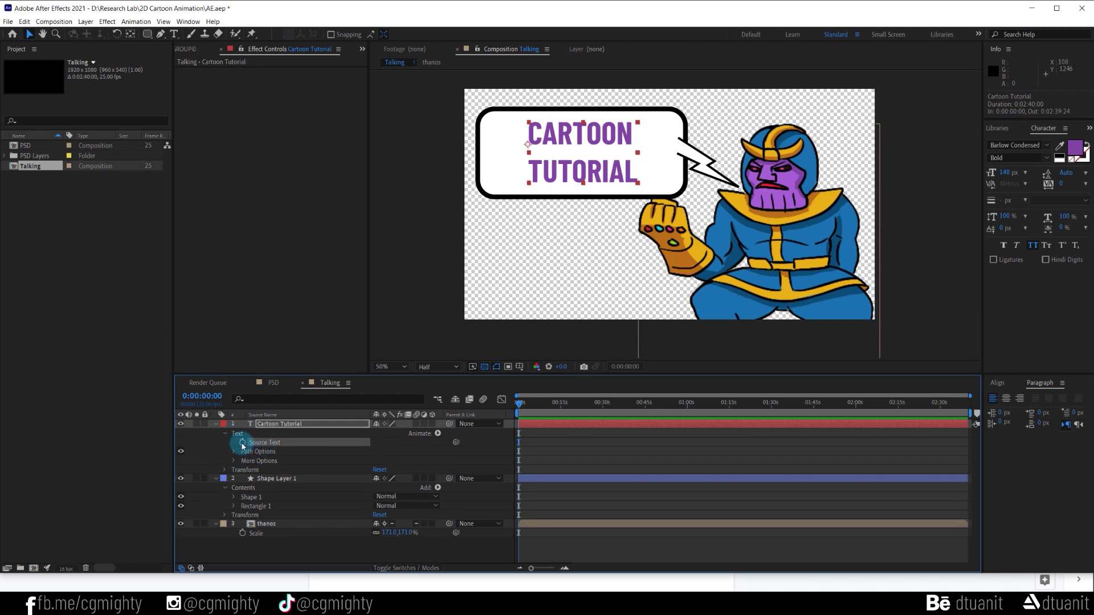
alt+click(243, 444)
key(ctrl+v)
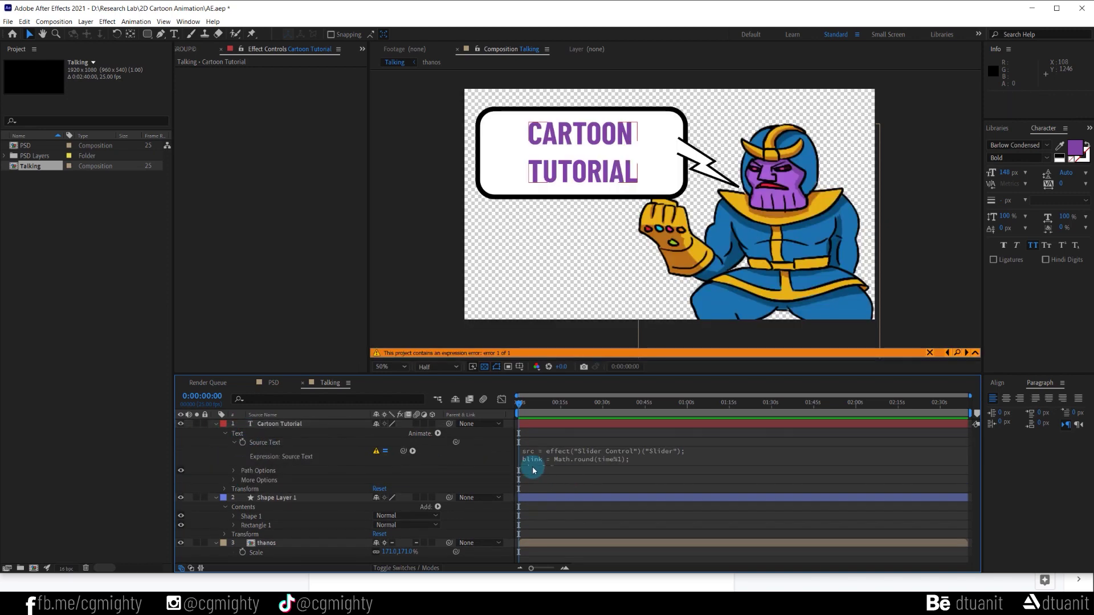
Search the effects for "slider" and apply Slider Control to the Cartoon Tutorial text layer
click(527, 424)
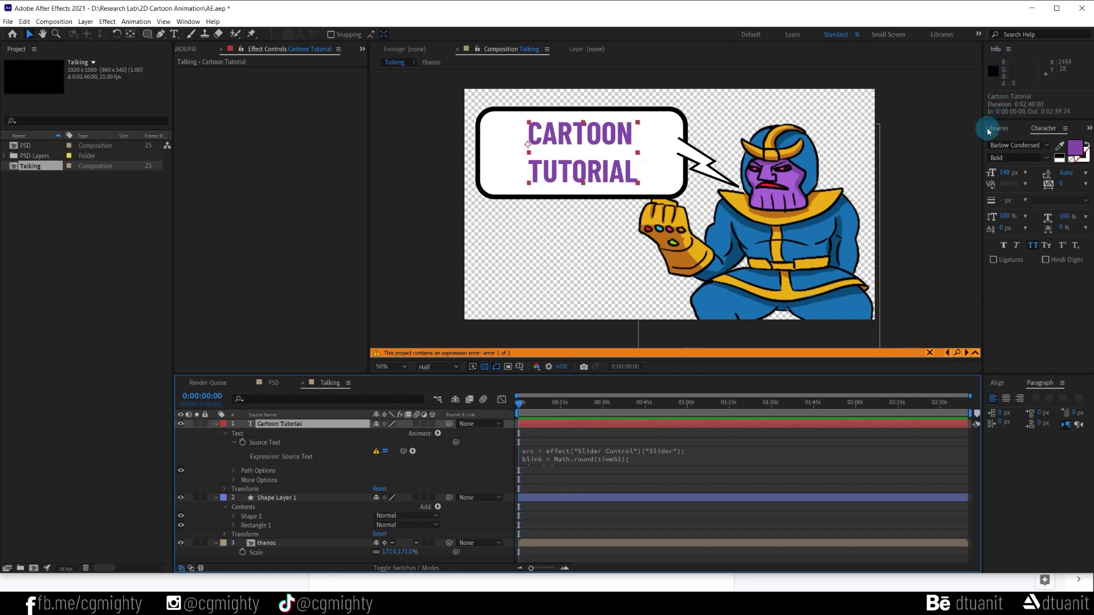
click(1089, 129)
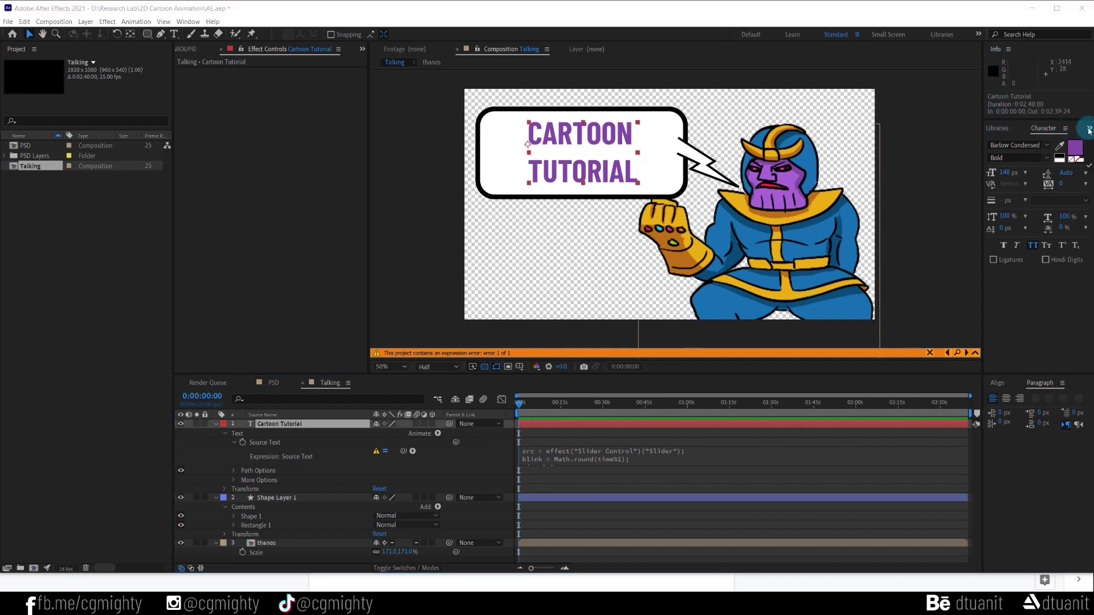
click(1089, 140)
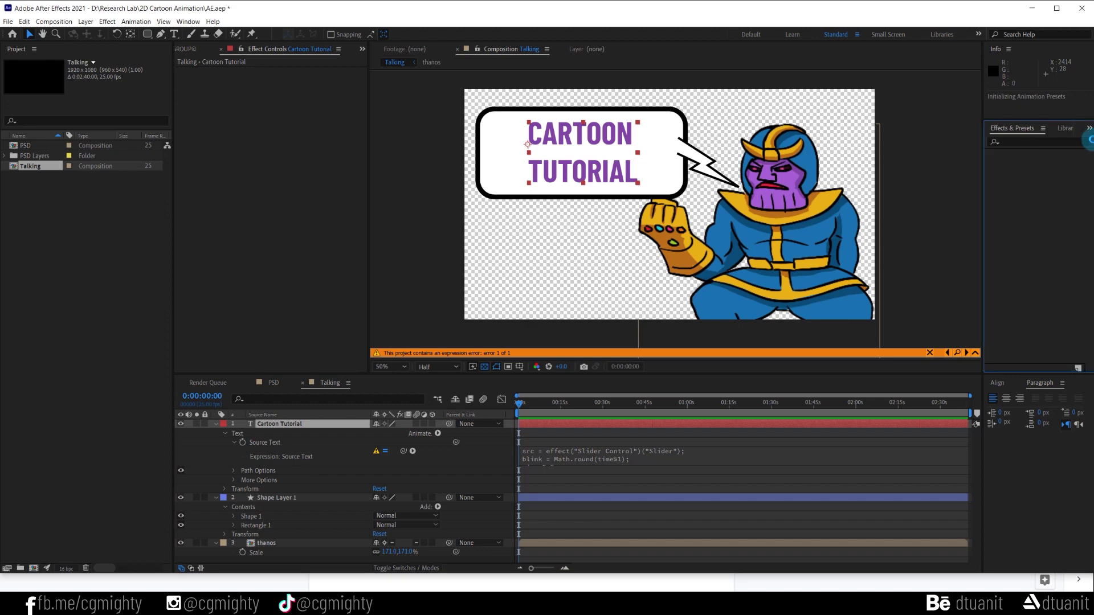
click(1027, 142)
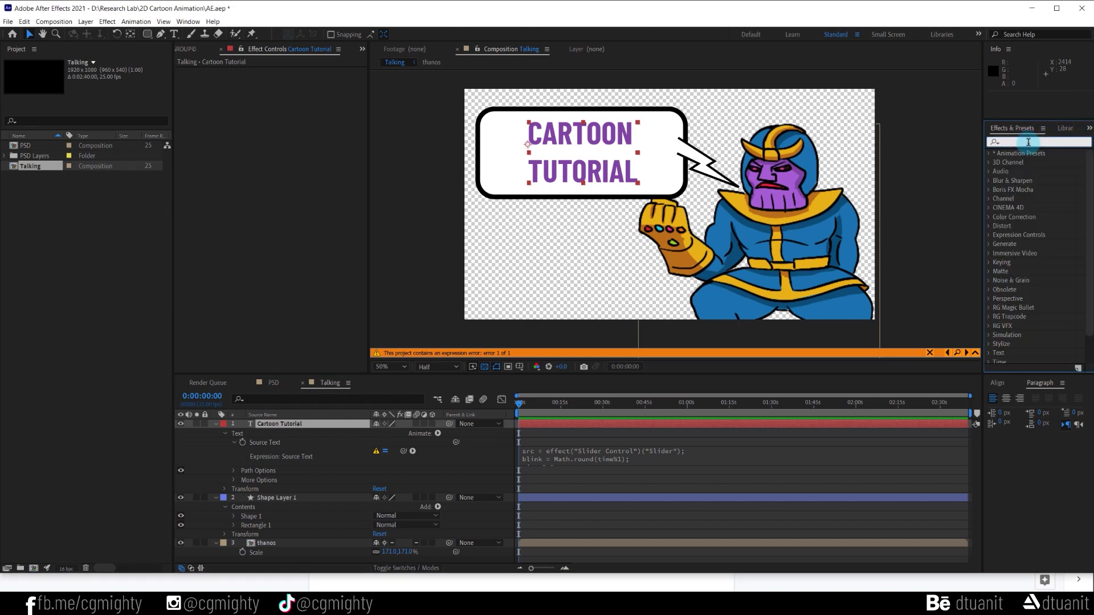
text(slider)
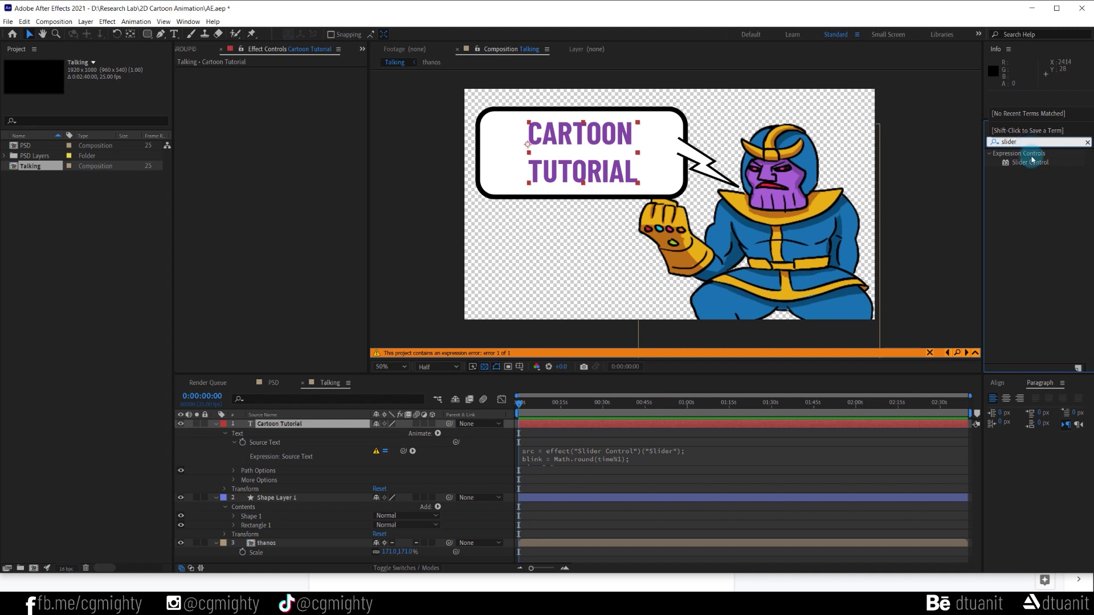
click(1032, 160)
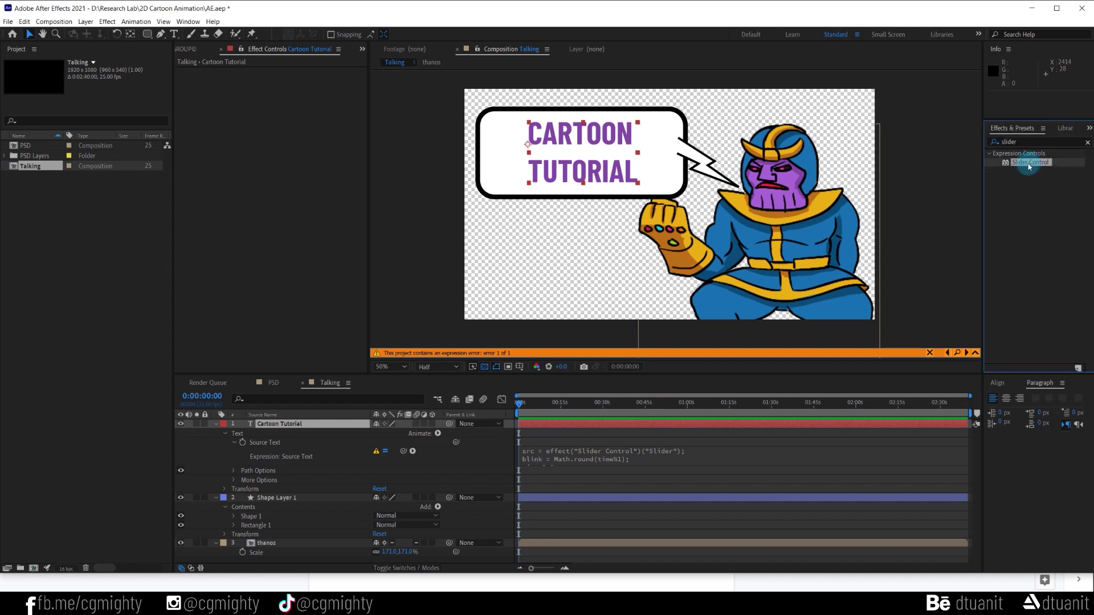
double_click(1030, 164)
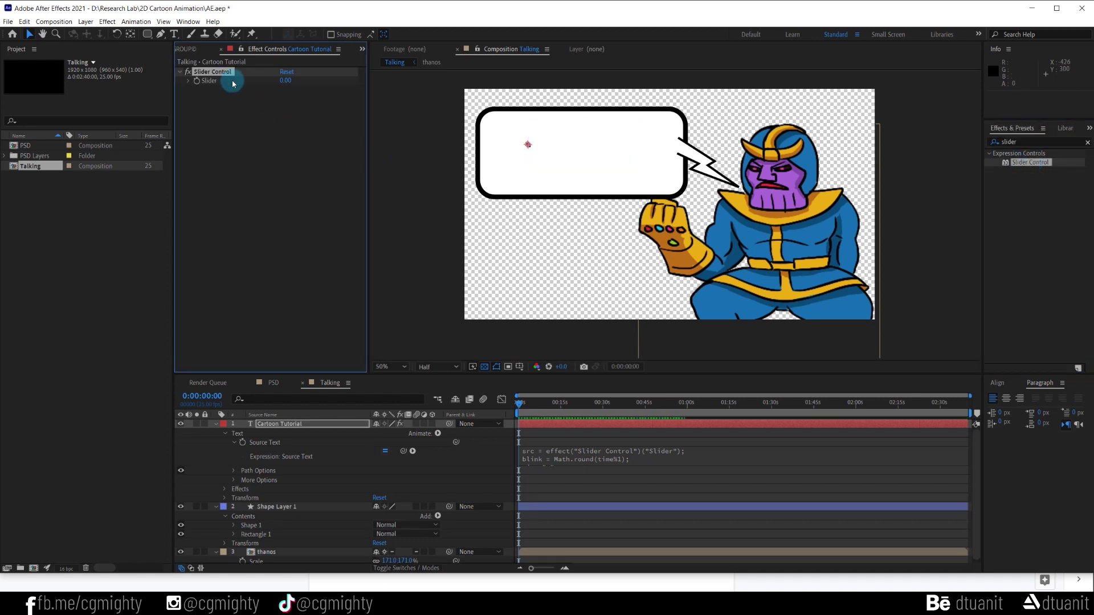
Keyframe the Slider from 0 at the start to 16 at 0:00:00:24 to type out the text, and preview it
click(197, 81)
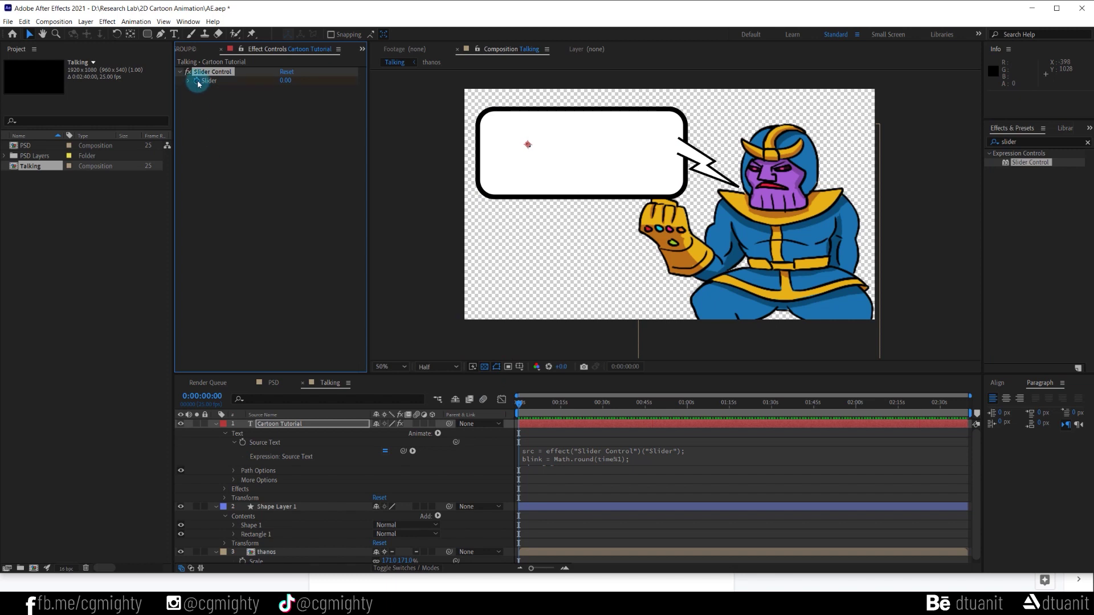
click(543, 427)
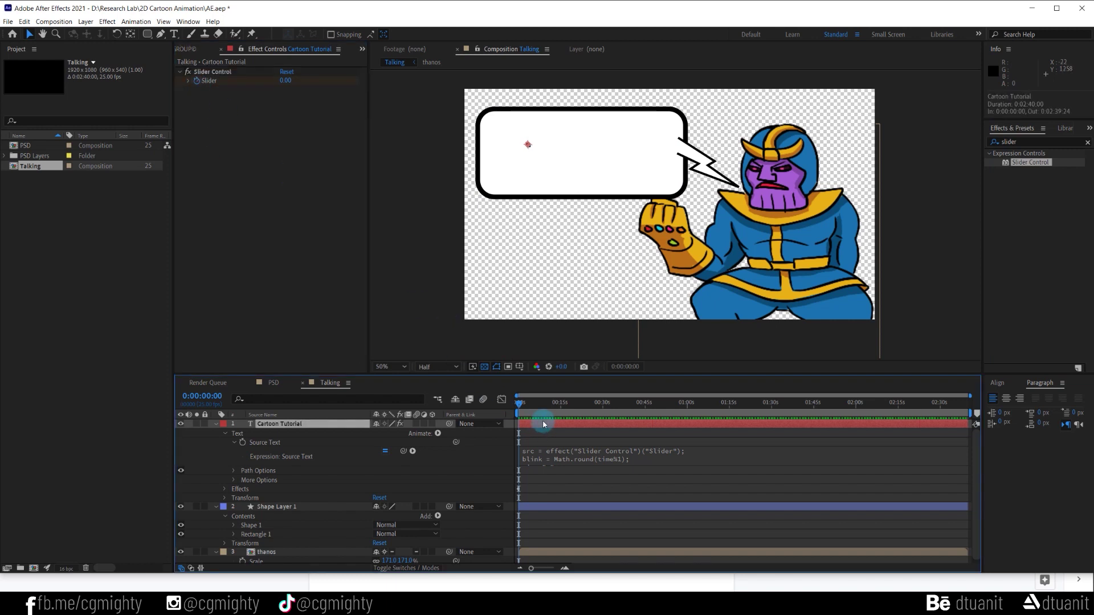
key(u)
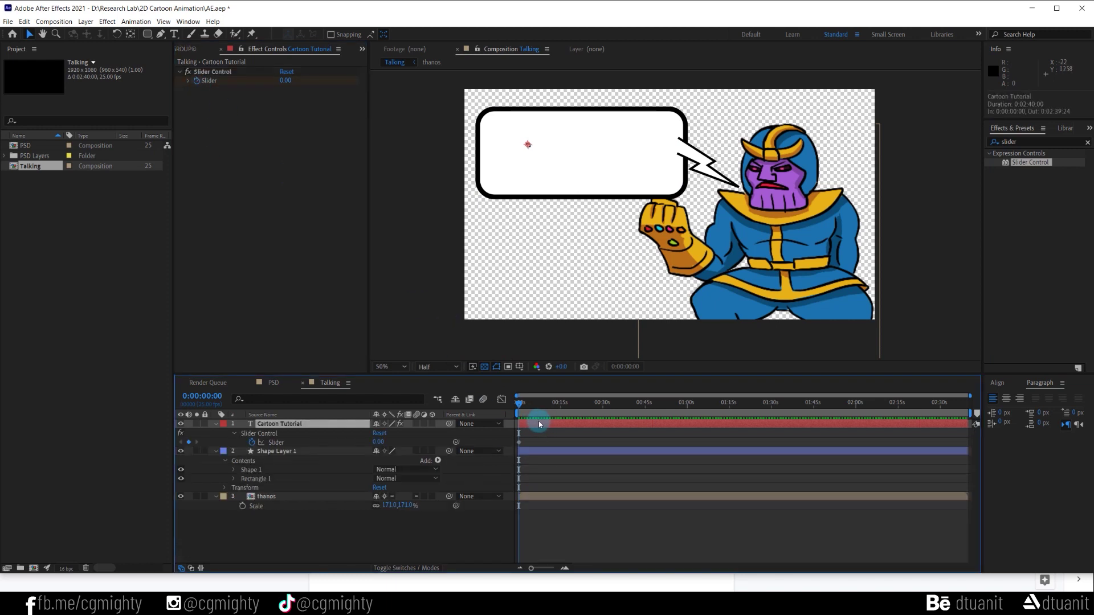
scroll(554, 406, up, 5)
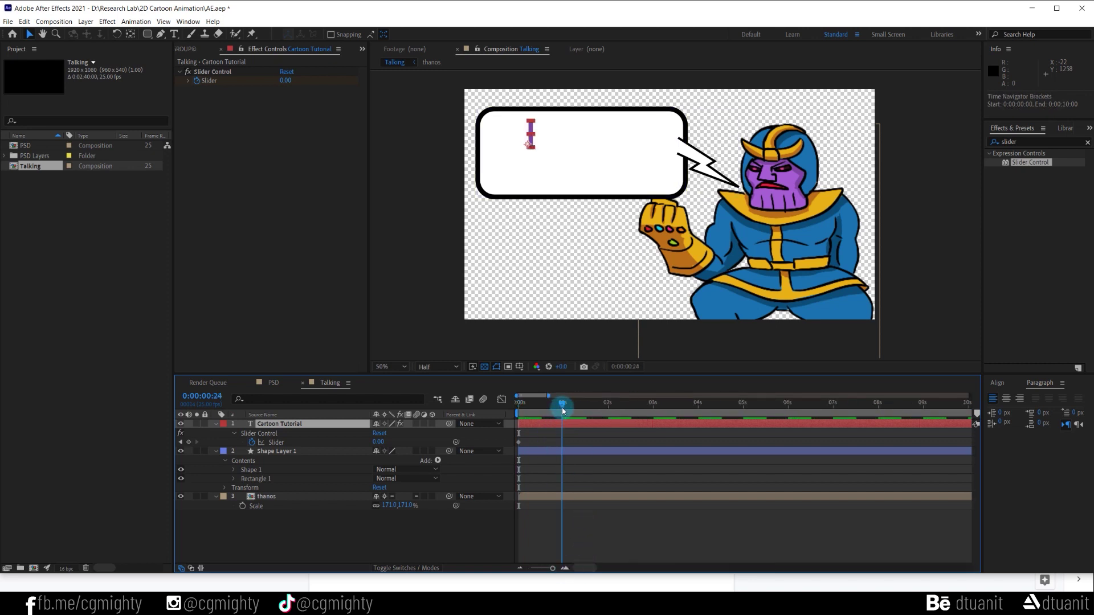
click(378, 442)
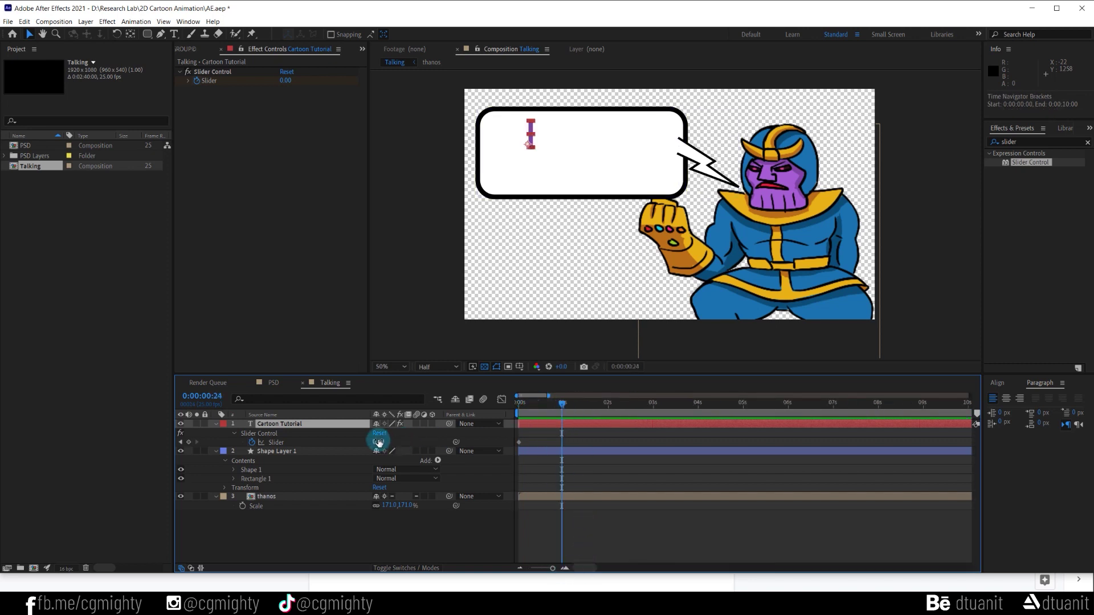
drag(378, 442, 567, 489)
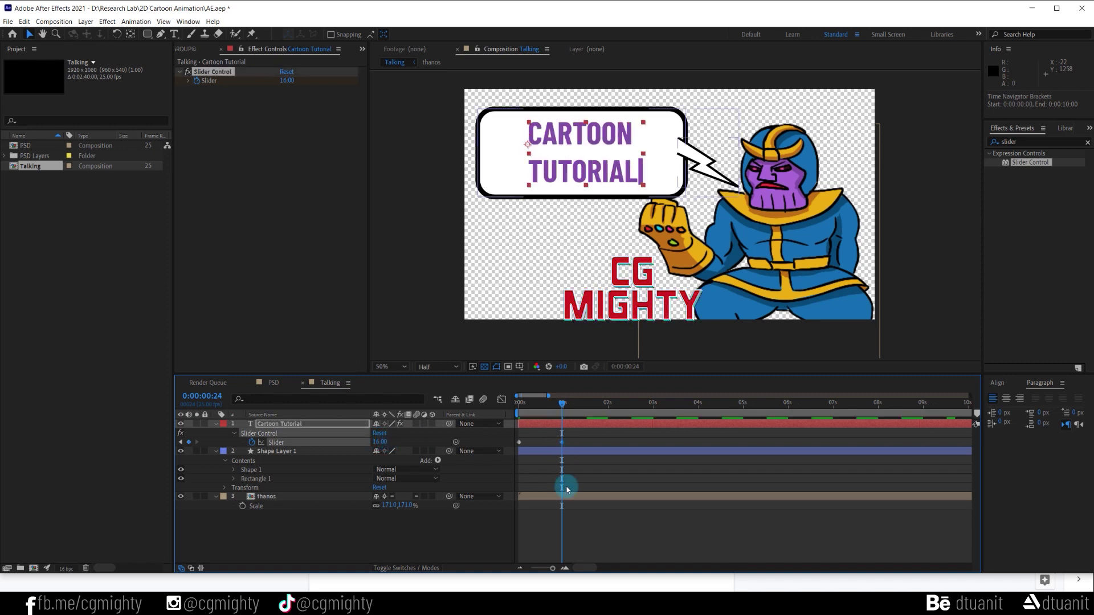
click(521, 453)
key(space)
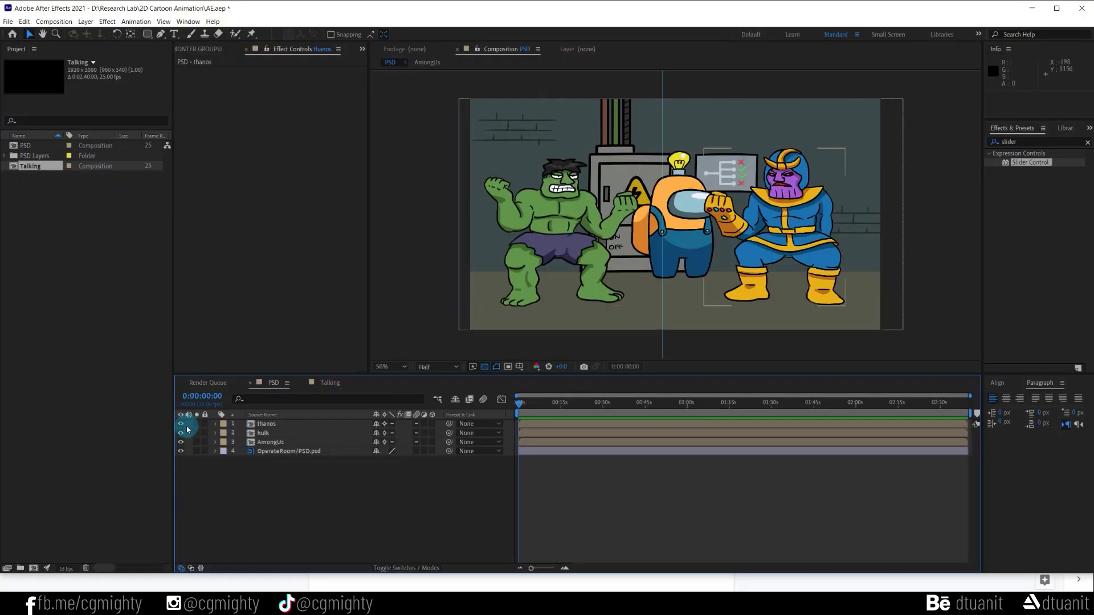
In the PSD composition, hide the thanos and hulk layers and move AmongUs in front of the electrical cabinet's left side, to about 356, 650
click(180, 424)
click(181, 433)
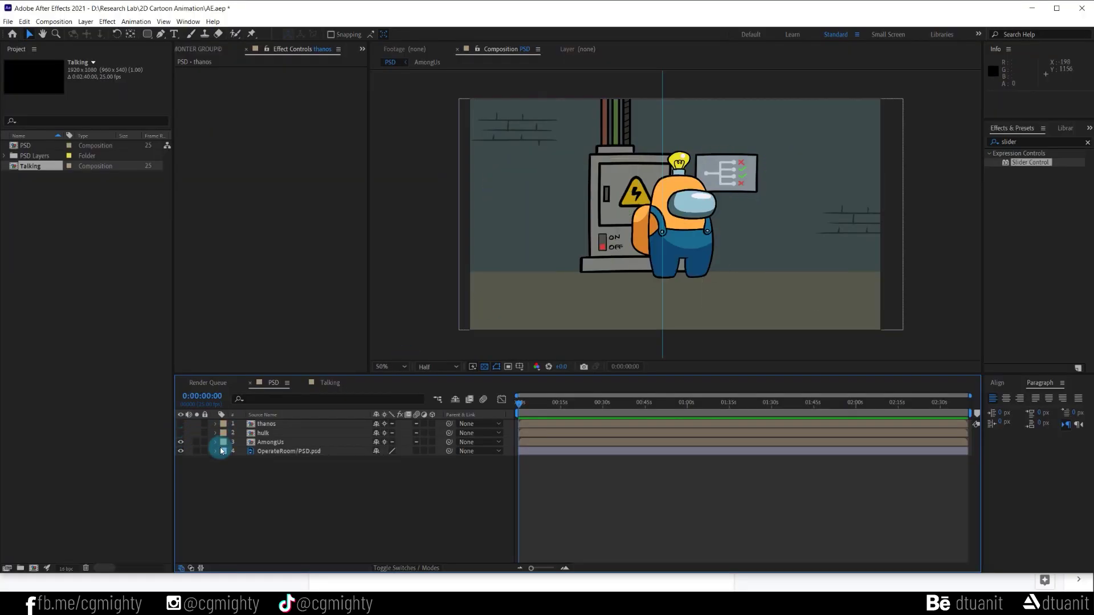
click(271, 443)
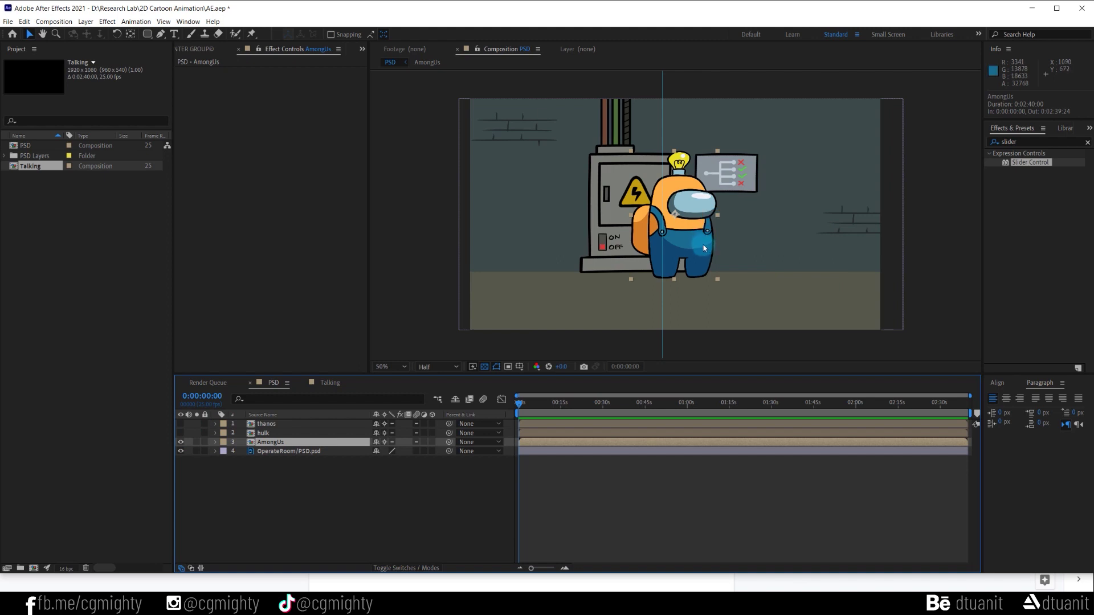
drag(704, 249, 565, 274)
click(314, 444)
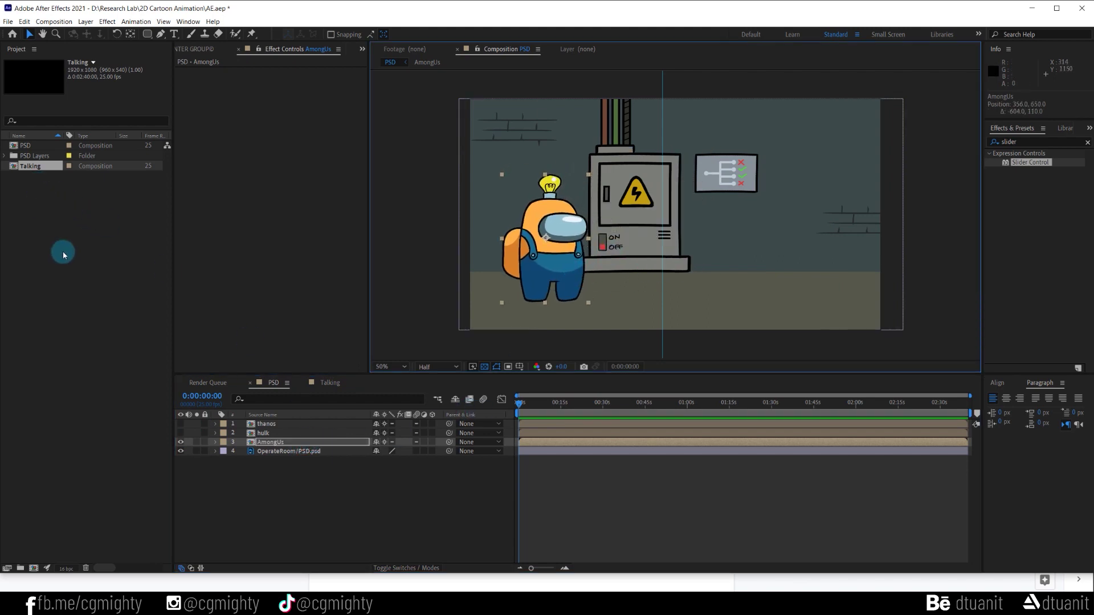
Duplicate the PSD composition, rename the copy Walking, and open it
click(24, 146)
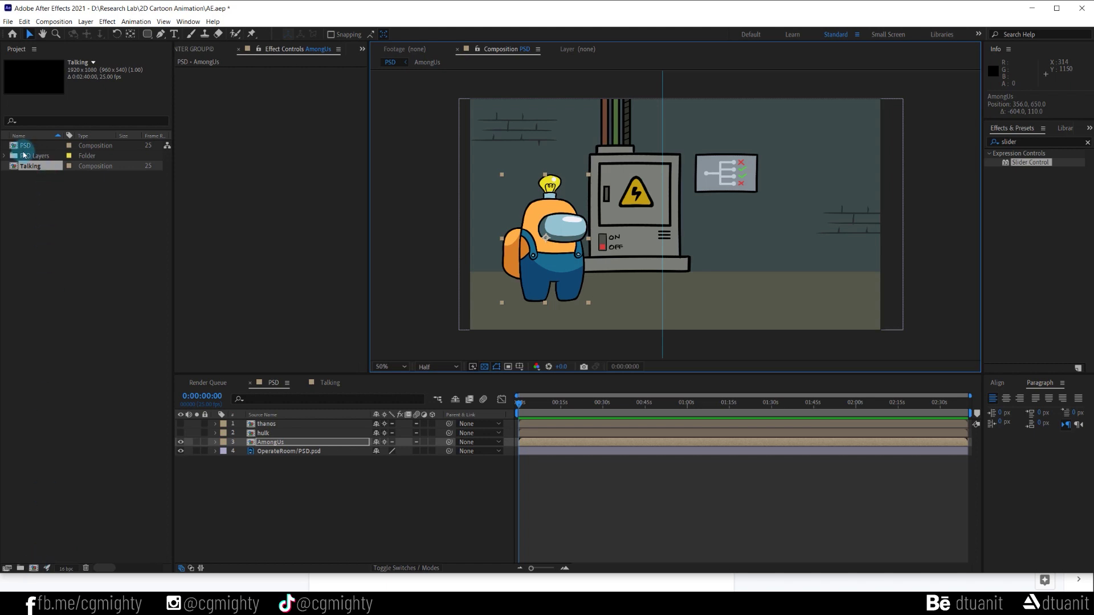
key(ctrl+d)
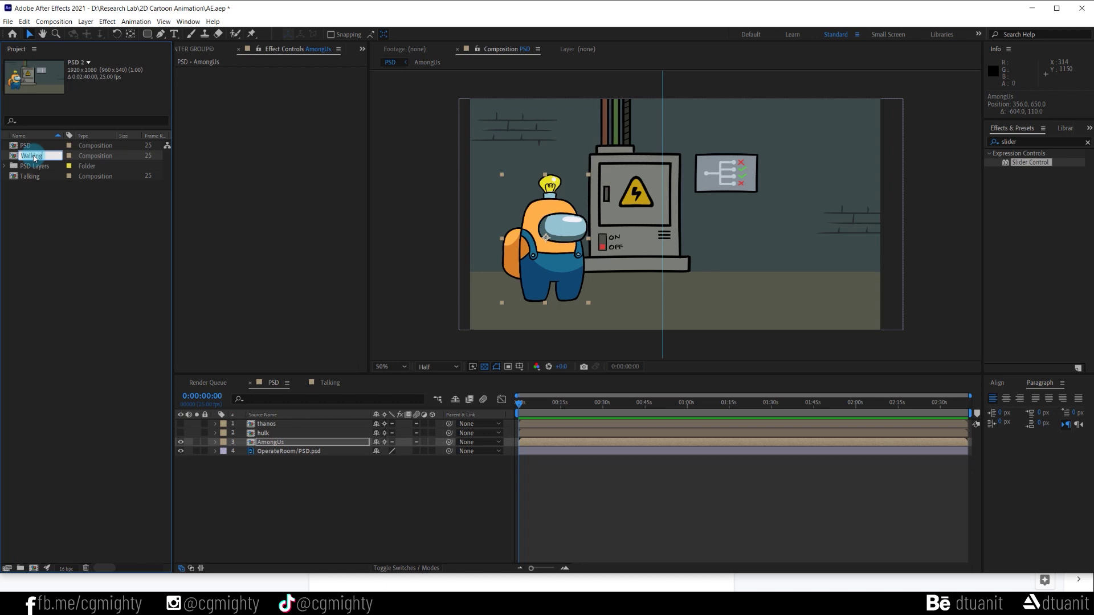
click(36, 200)
double_click(24, 177)
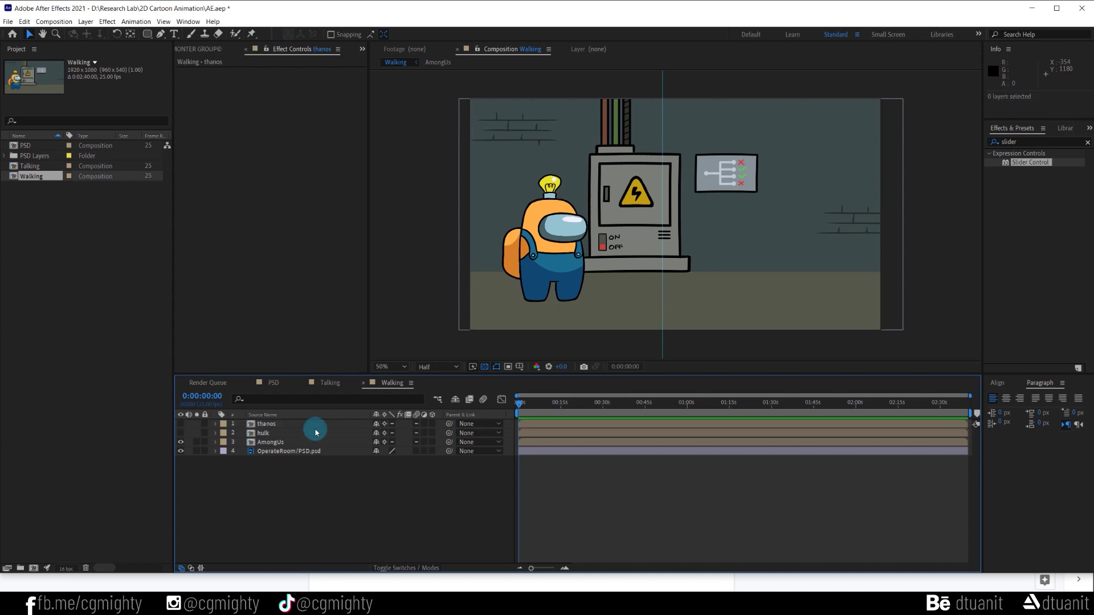
Delete the thanos and hulk layers from the Walking composition
click(313, 433)
shift+click(312, 425)
key(Delete)
Open the nested AmongUs composition and make the walk 1 to walk 4 layers visible along with stand
click(307, 426)
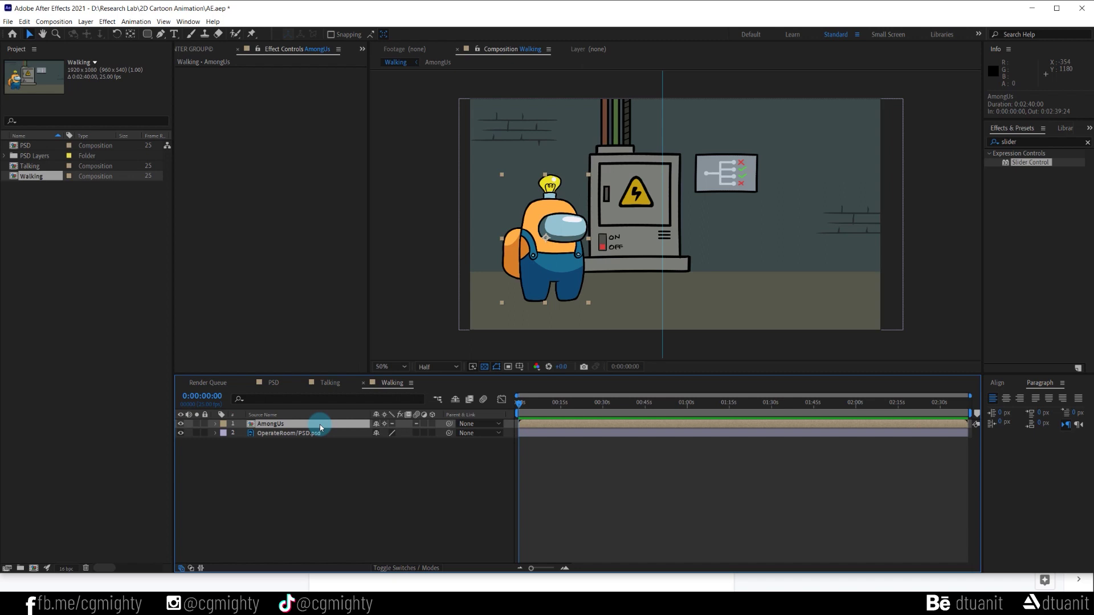
double_click(320, 426)
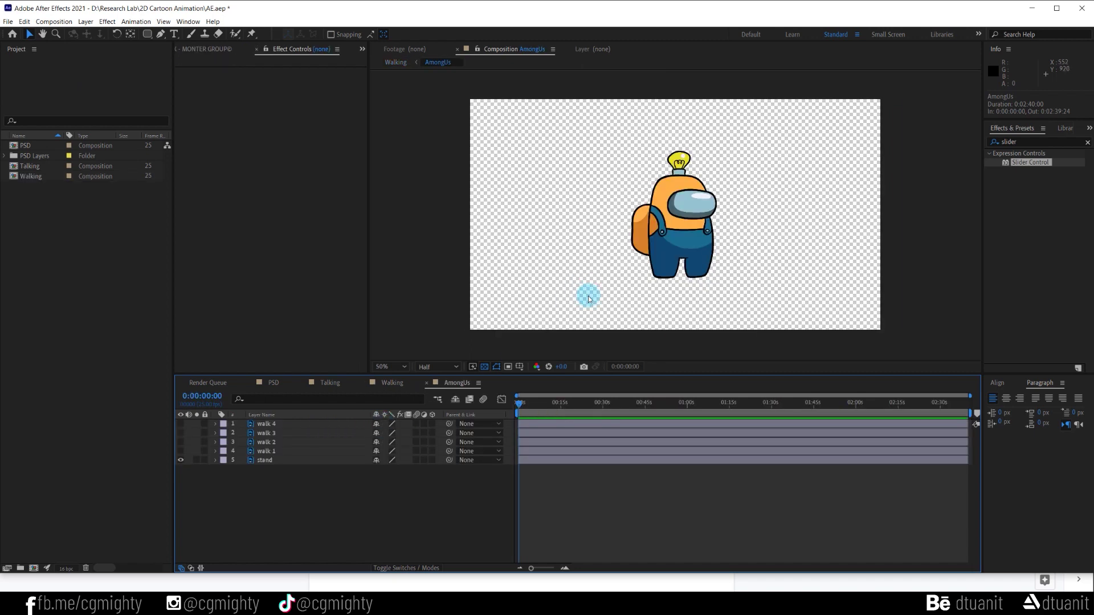
key(period)
drag(536, 406, 587, 406)
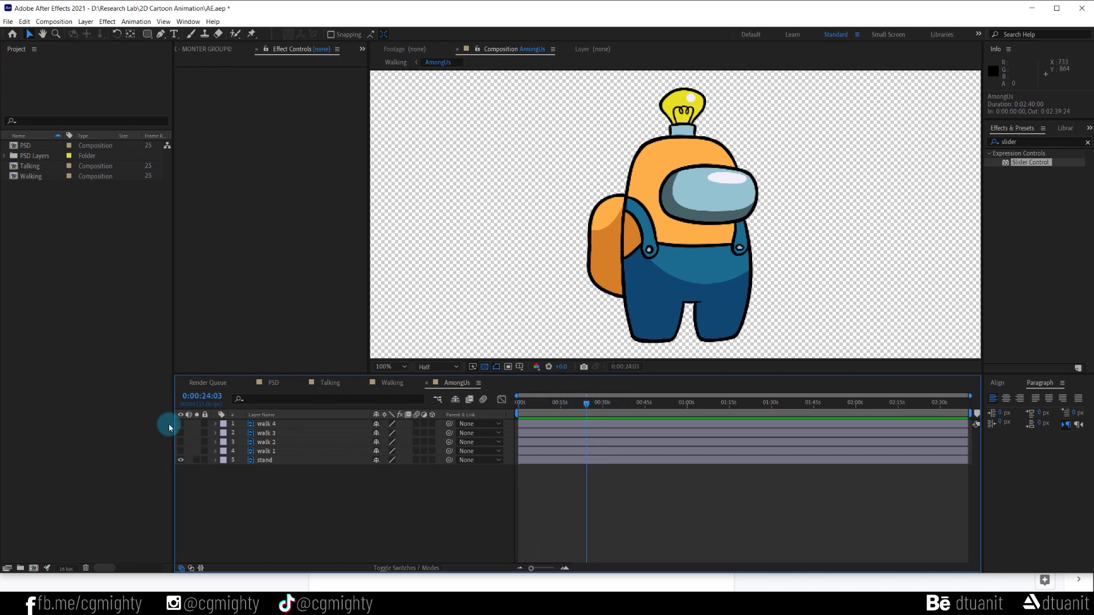
click(181, 453)
key(comma)
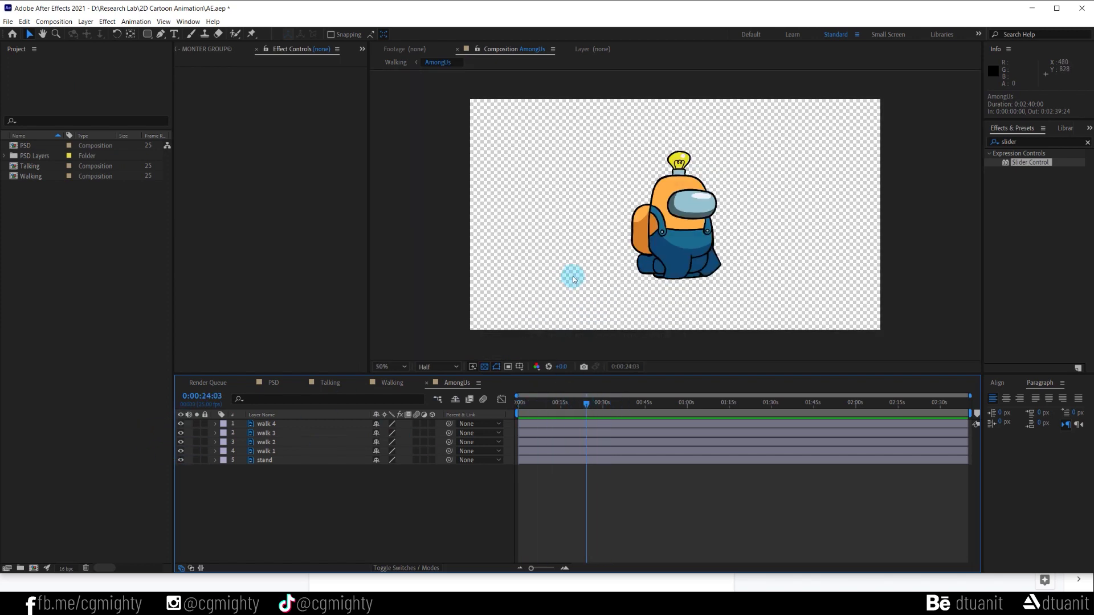
Draw a region of interest closely around the AmongUs character and crop the composition to it
key(period)
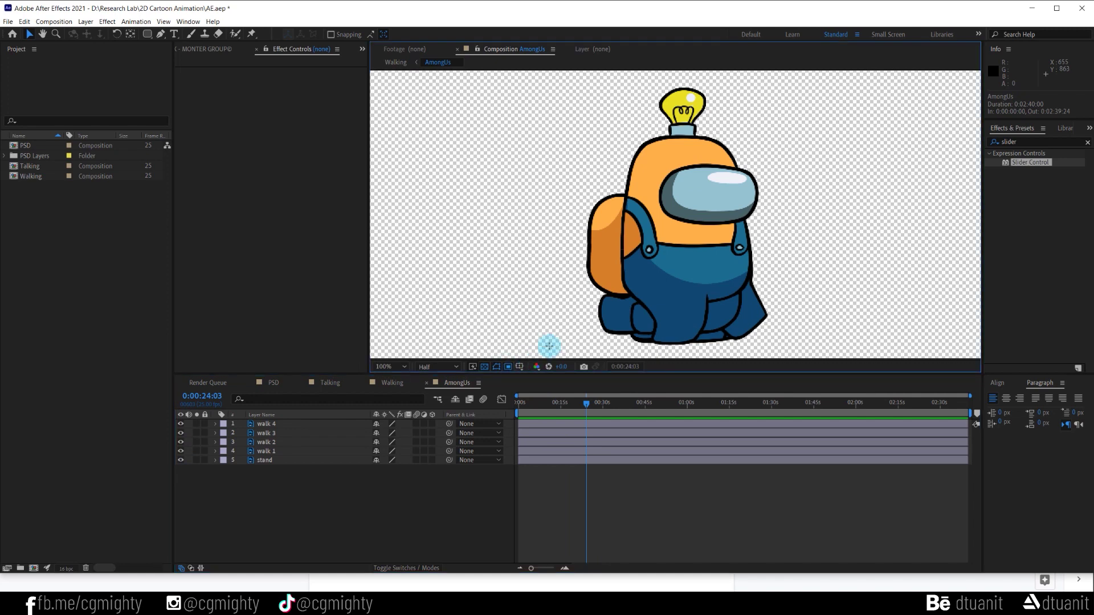
key(h)
drag(584, 265, 563, 272)
key(v)
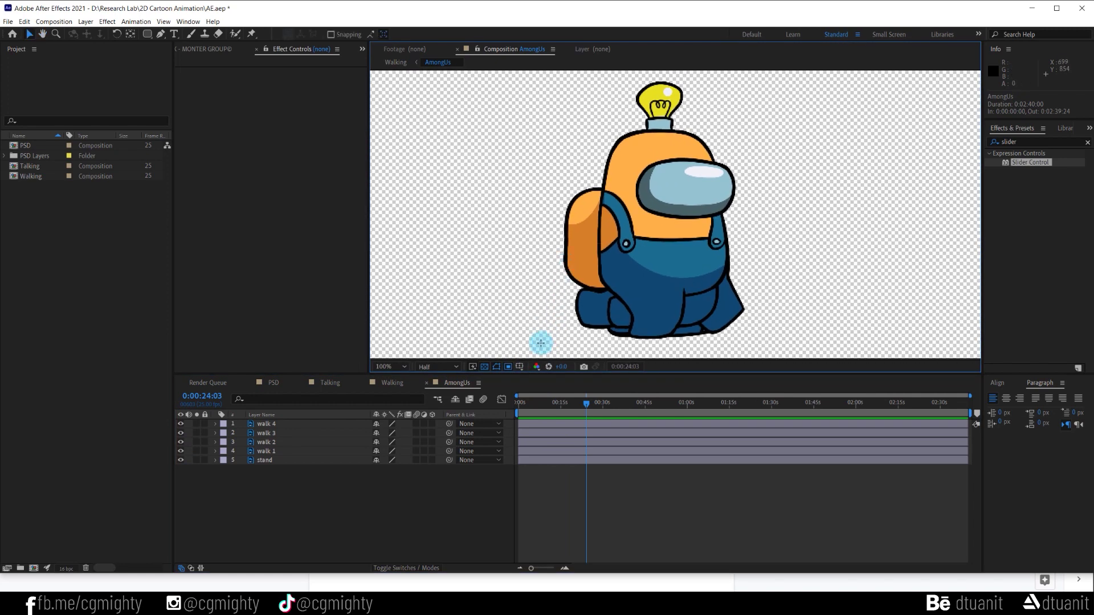
drag(541, 343, 773, 81)
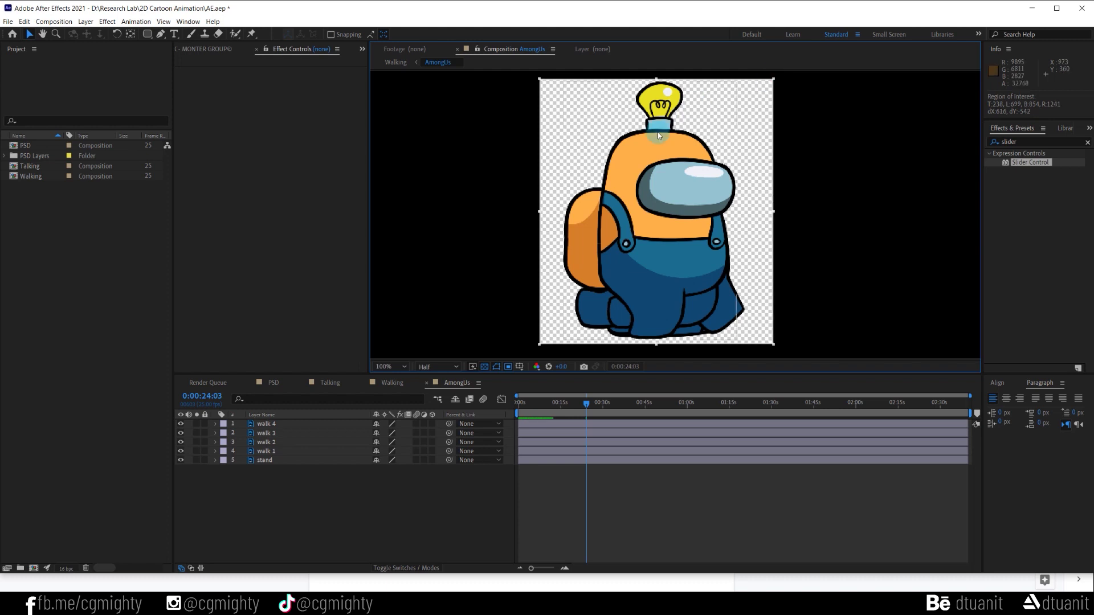
click(54, 22)
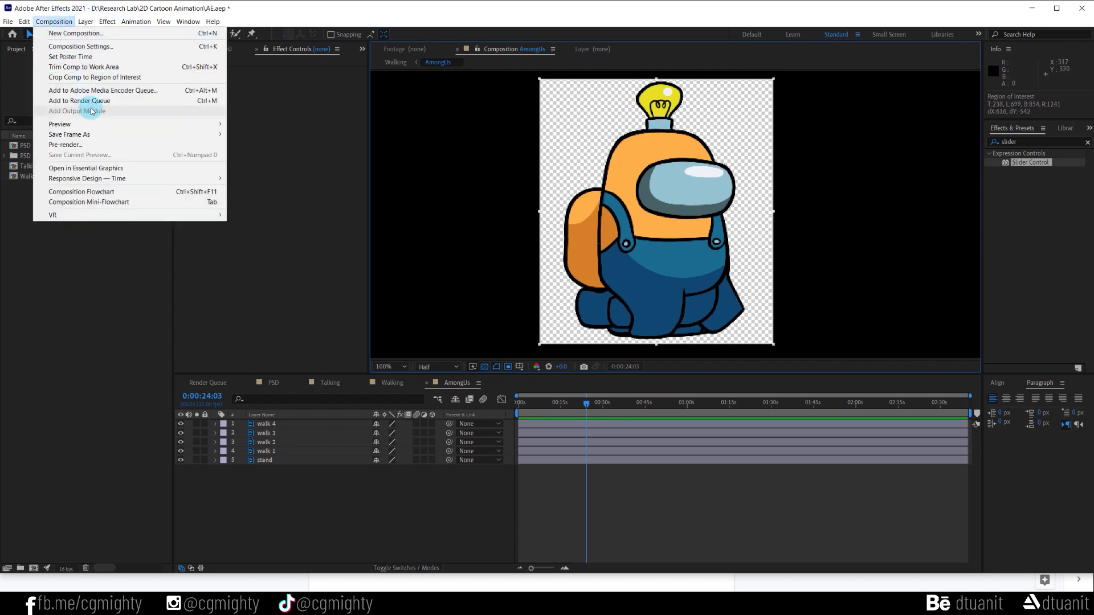
click(167, 79)
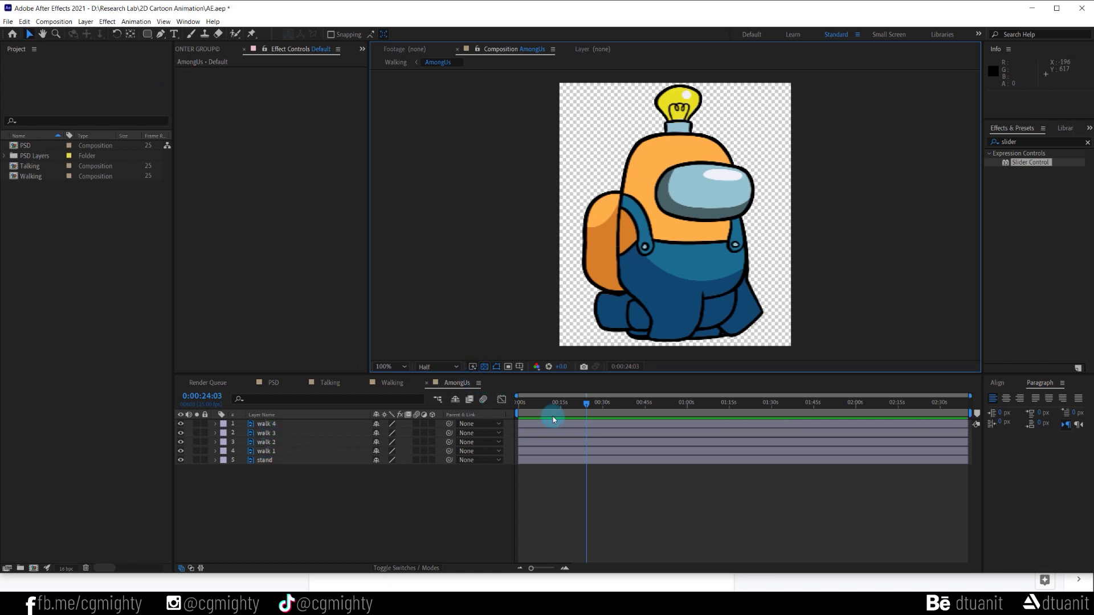
Trim the end of all five layers, walk 4 through stand, to 0:00:04:24
click(538, 406)
scroll(542, 408, up, 5)
drag(603, 409, 606, 410)
drag(613, 565, 564, 567)
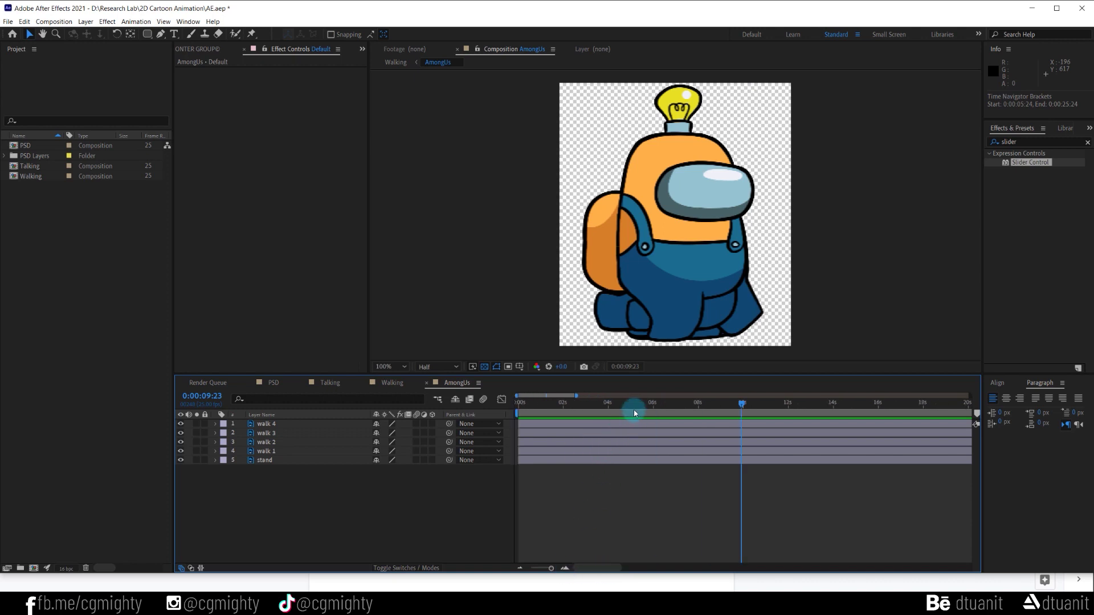
click(632, 407)
scroll(621, 408, up, 3)
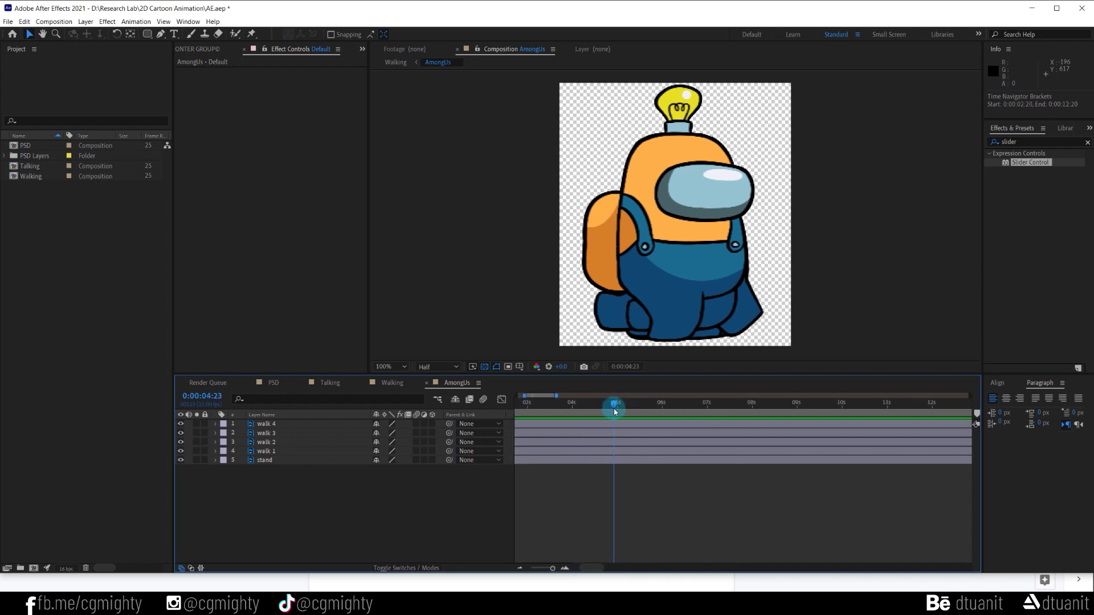
scroll(616, 409, up, 5)
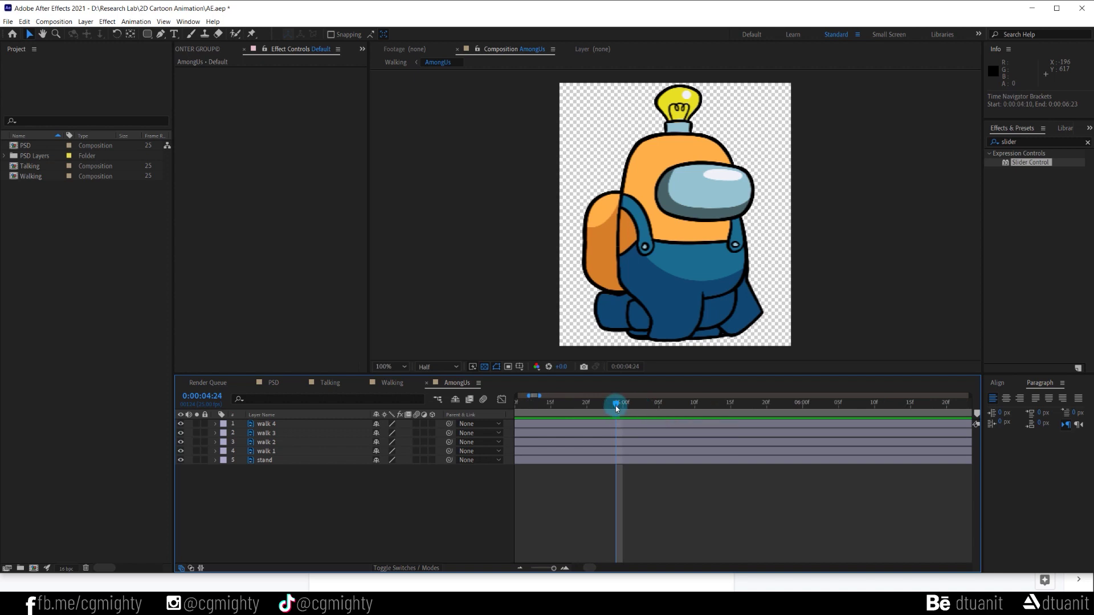
click(623, 426)
shift+click(627, 460)
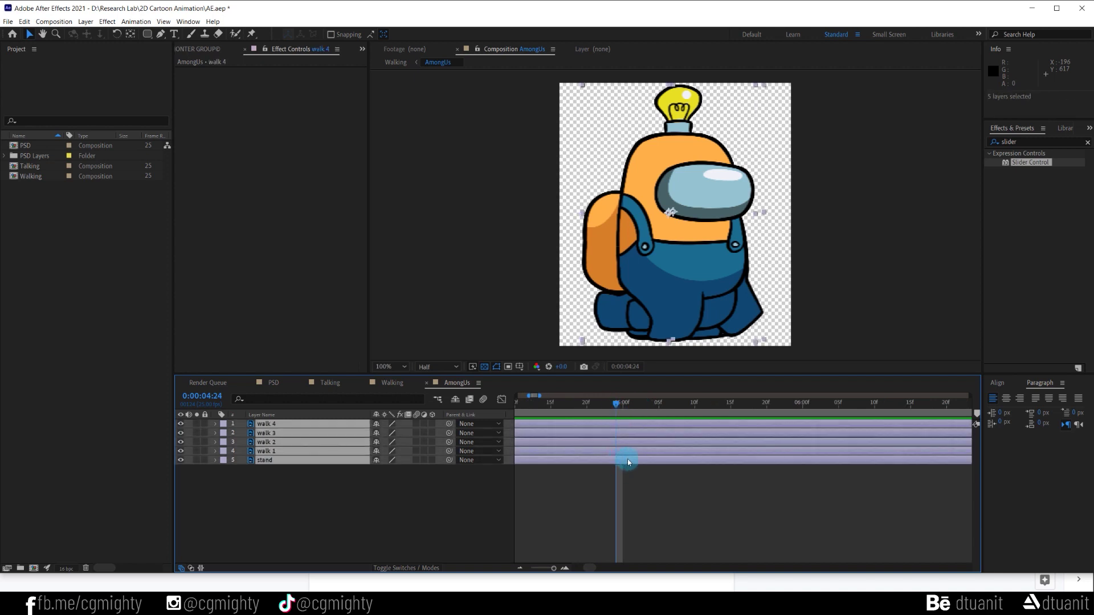
key(alt+bracketright)
click(624, 475)
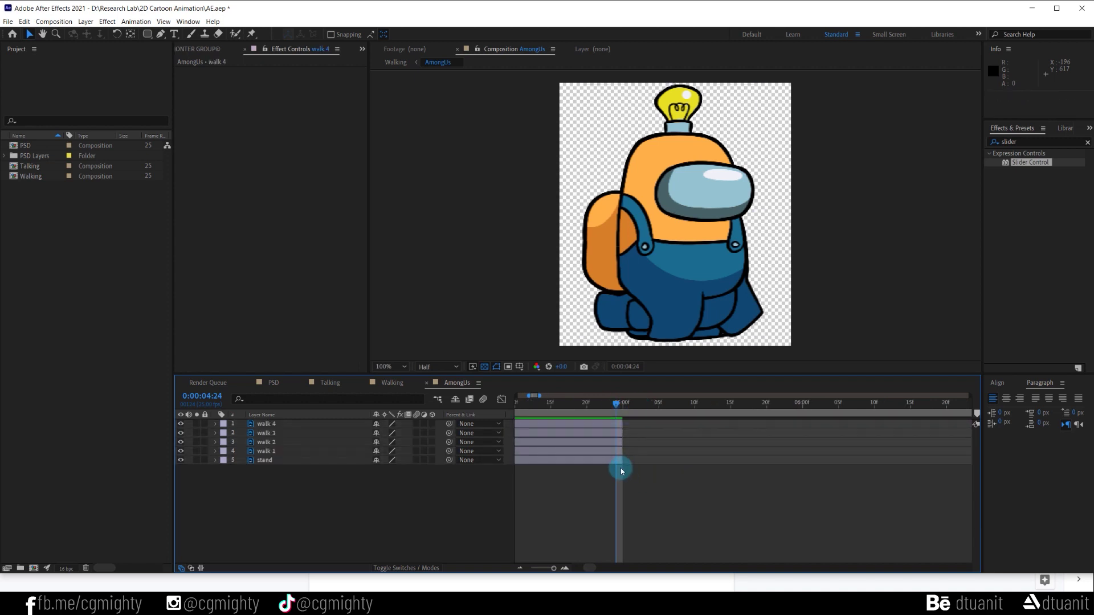
Shift the walk 1 to walk 4 layers together in time so they start right where the stand layer ends
scroll(621, 467, down, 5)
scroll(607, 522, left, 3)
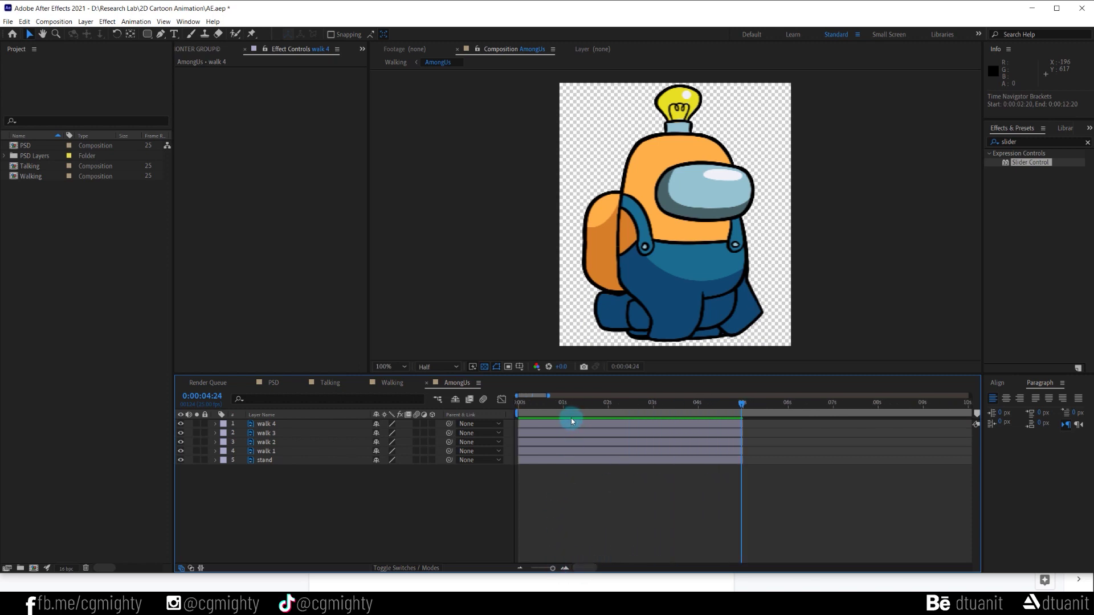
click(303, 460)
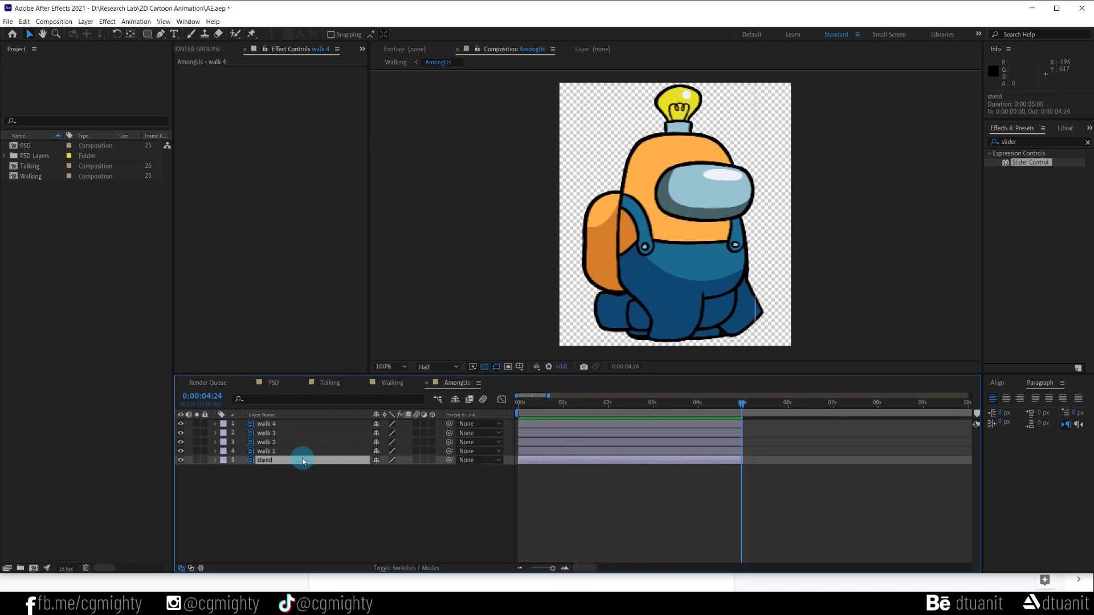
click(577, 452)
shift+click(537, 423)
drag(537, 423, 760, 431)
click(753, 472)
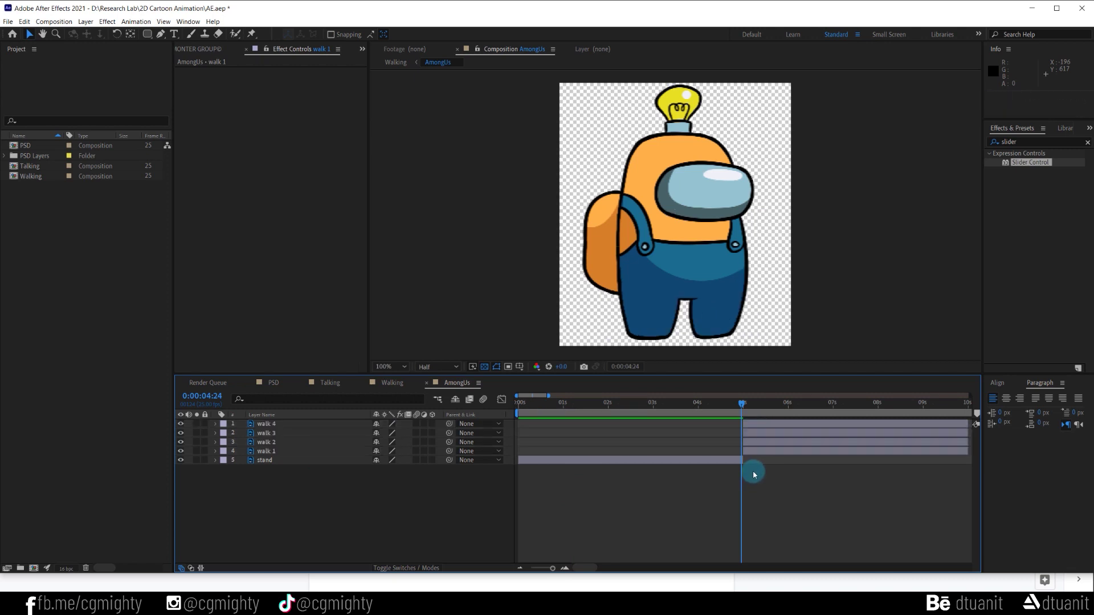
key(minus)
click(367, 333)
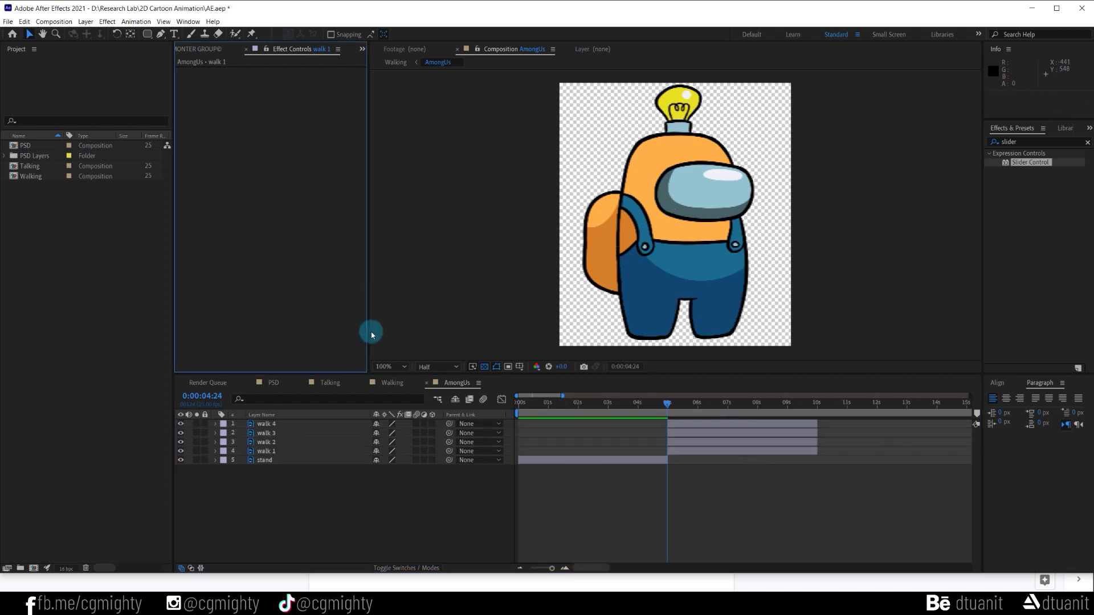
In the Walking composition, apply Freeze Frame to the AmongUs layer at 0:00:04:24
click(394, 383)
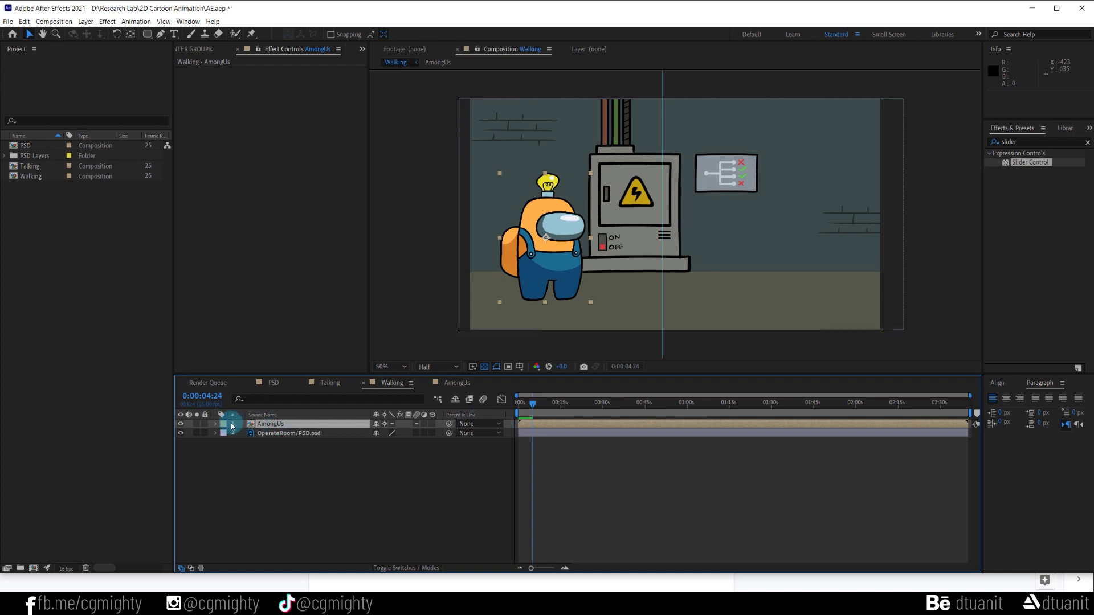
right_click(276, 425)
mouse_move(321, 213)
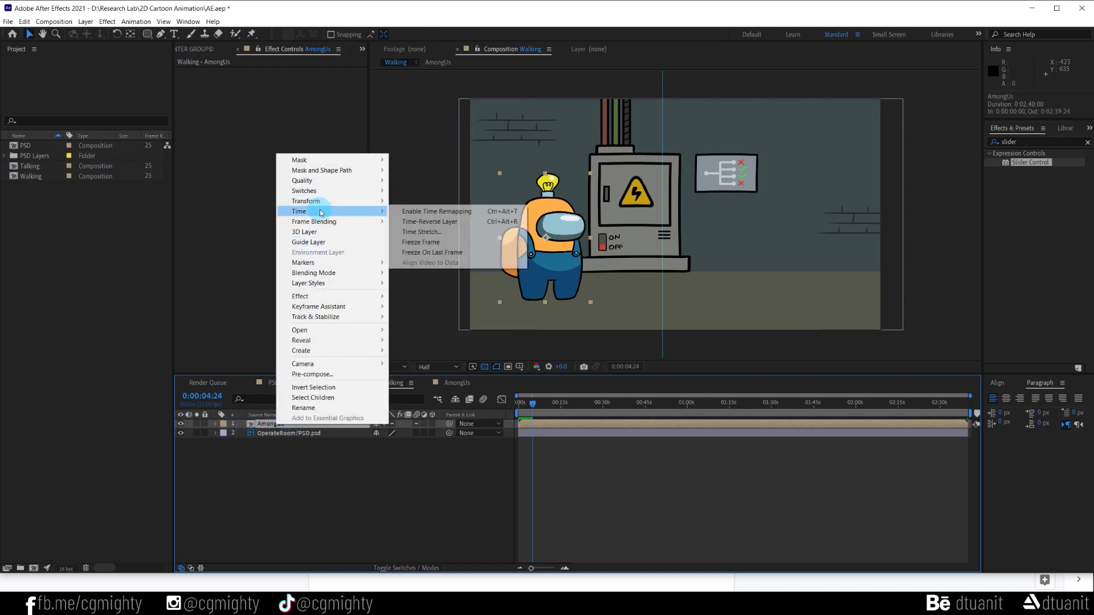
click(486, 247)
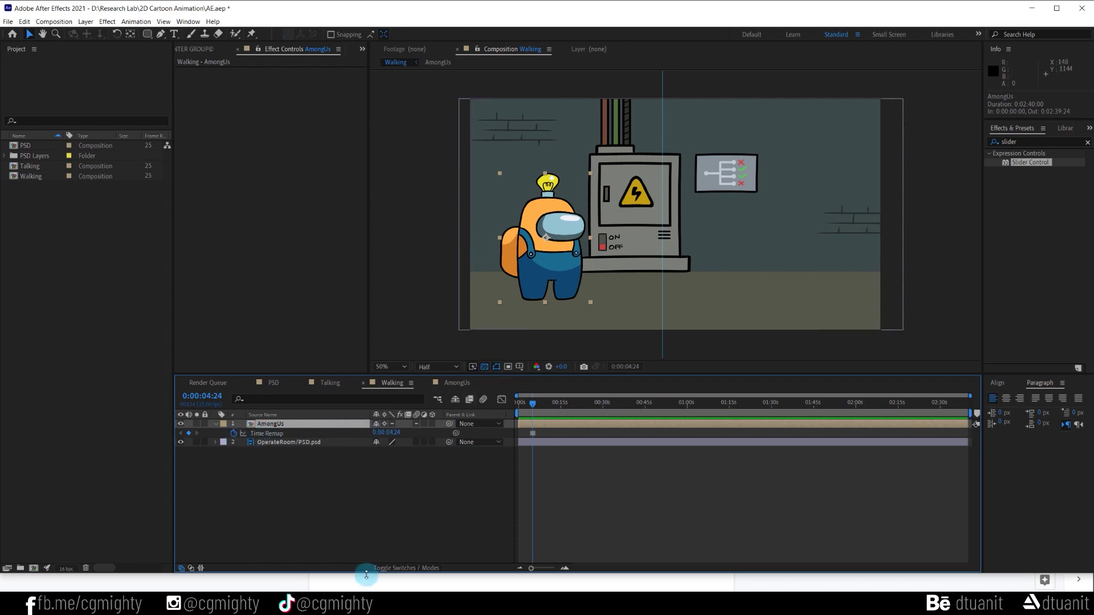
Switch to the browser's After Effect Expression document and copy the whole expression under "Triggers Using Markers"
click(121, 600)
scroll(408, 360, up, 4)
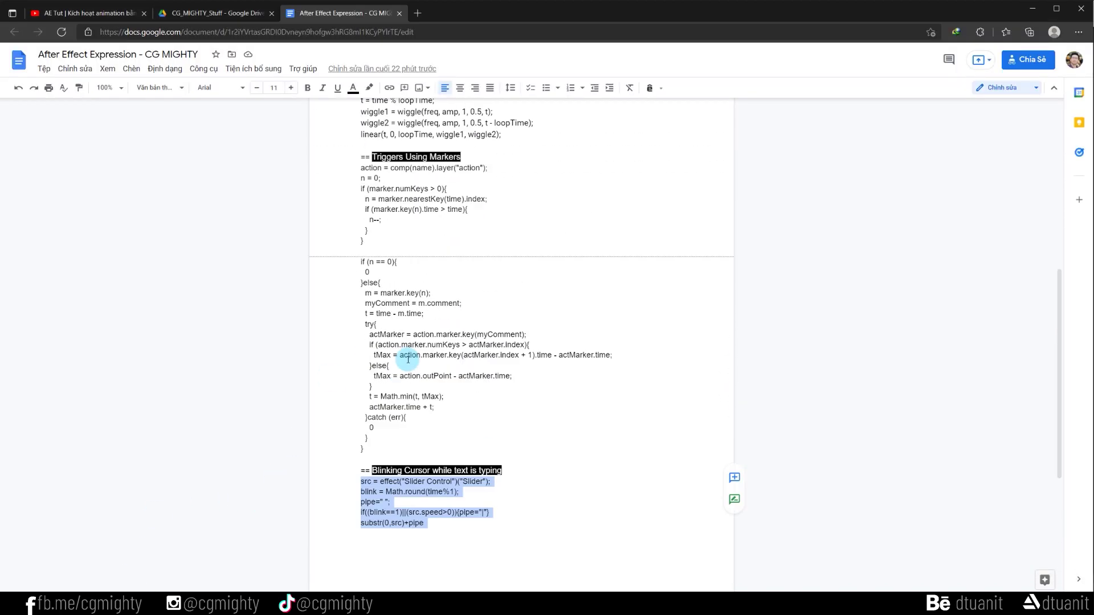
scroll(408, 360, up, 1)
drag(496, 175, 378, 177)
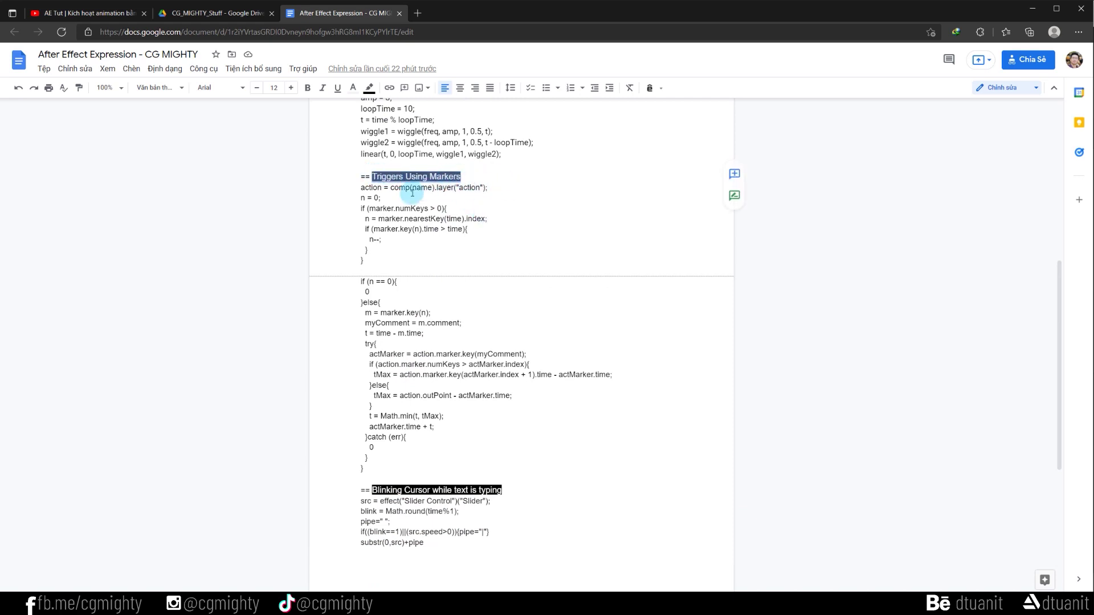
click(372, 191)
drag(360, 187, 420, 469)
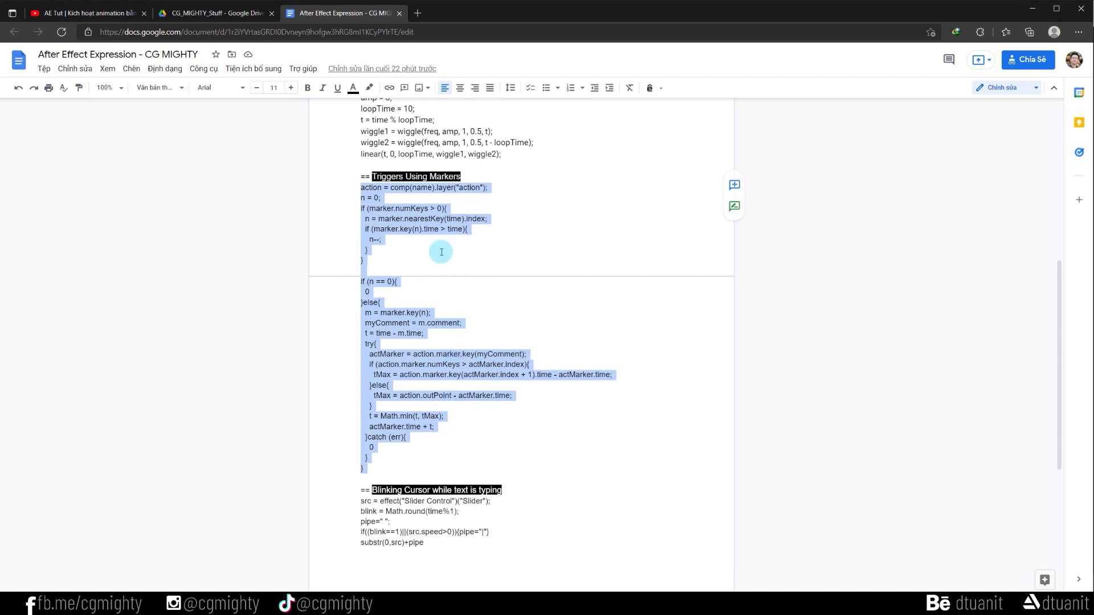
right_click(469, 227)
click(504, 245)
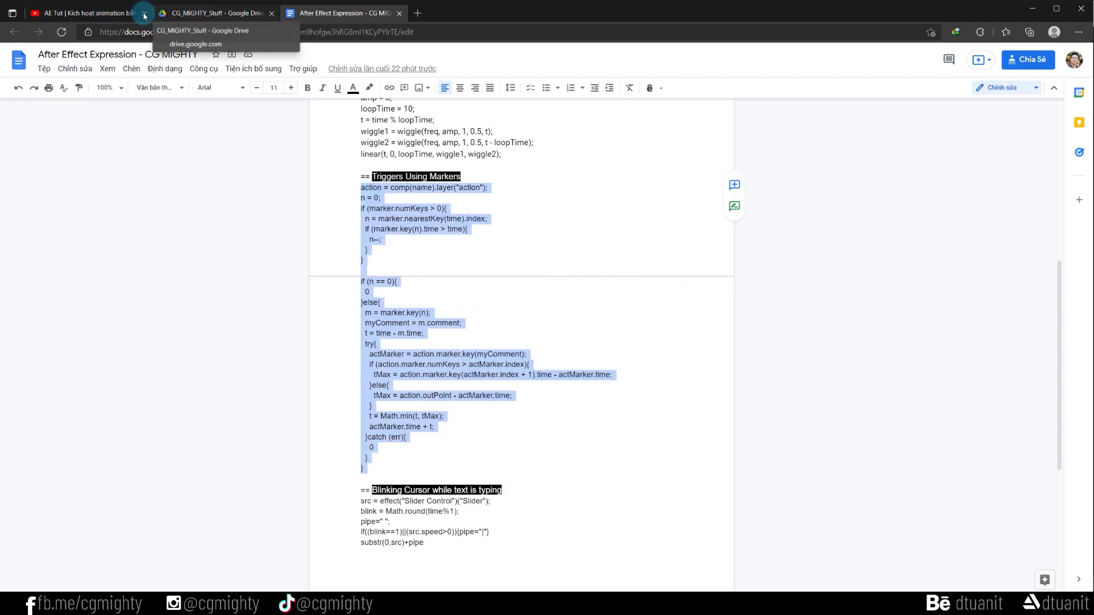
View the "Triggers Using Markers After Effect Expression Tutorial" video on YouTube, playing it briefly from about 2:10
click(102, 15)
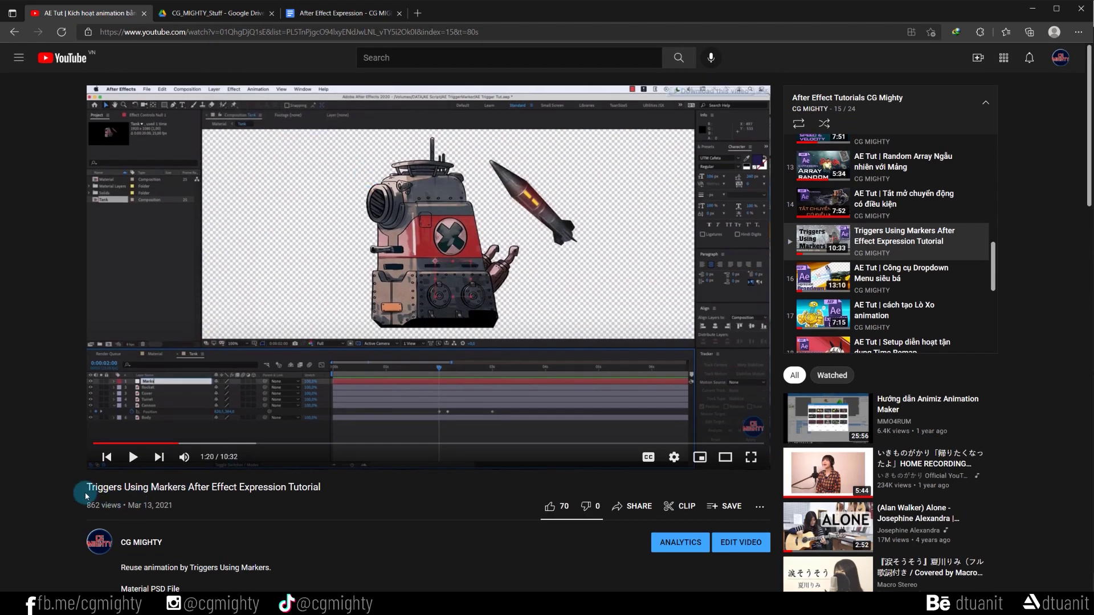
drag(86, 490, 334, 487)
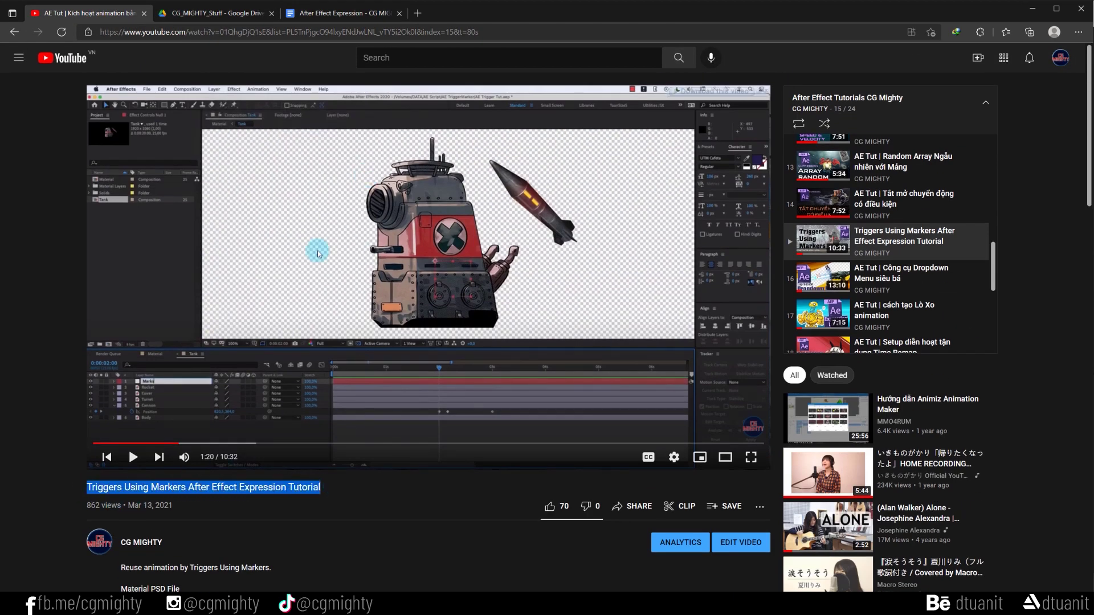
click(230, 443)
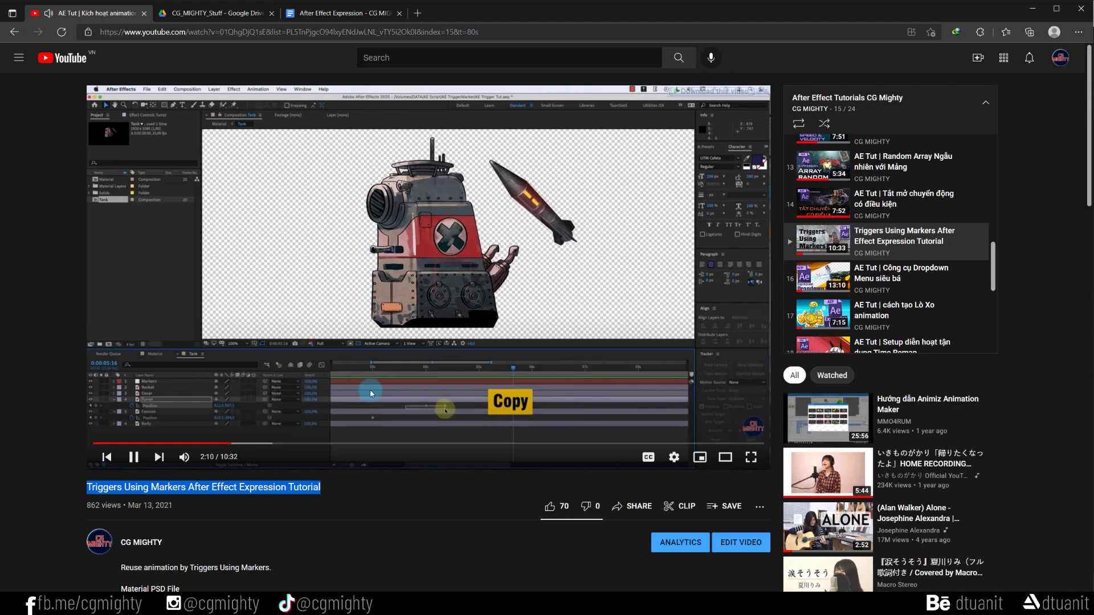
click(509, 378)
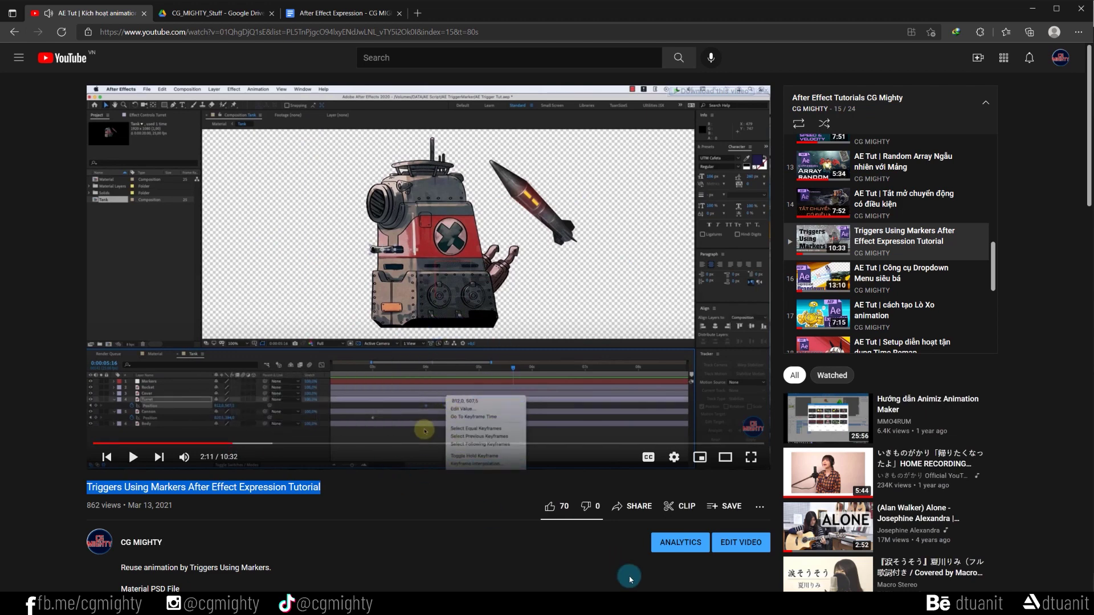
Switch to After Effects and paste the copied marker-trigger expression onto the AmongUs layer's Time Remap property
key(alt+Tab)
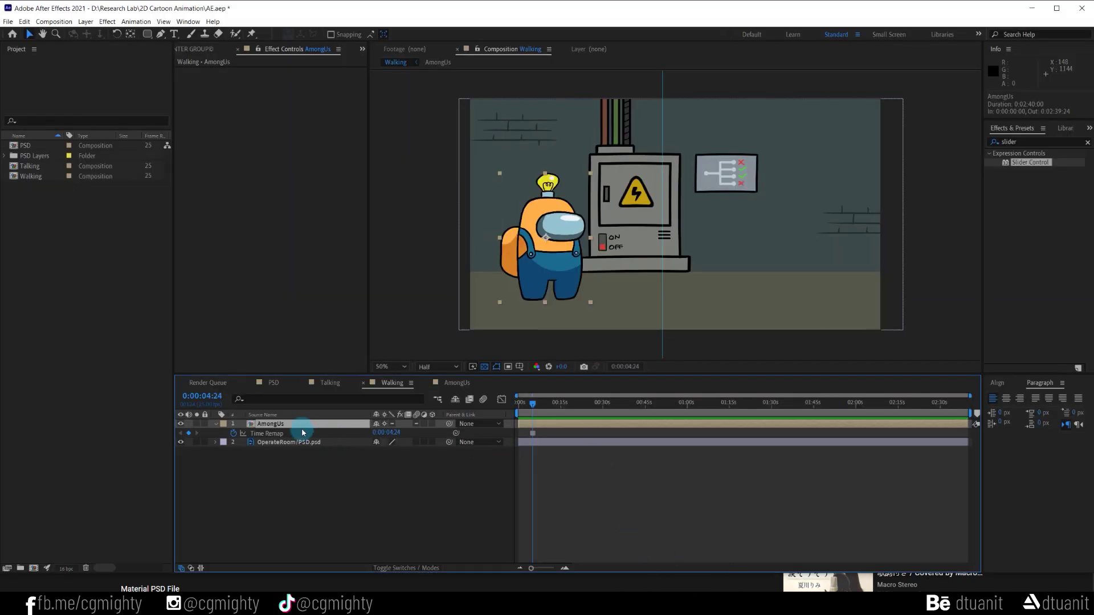
alt+click(233, 434)
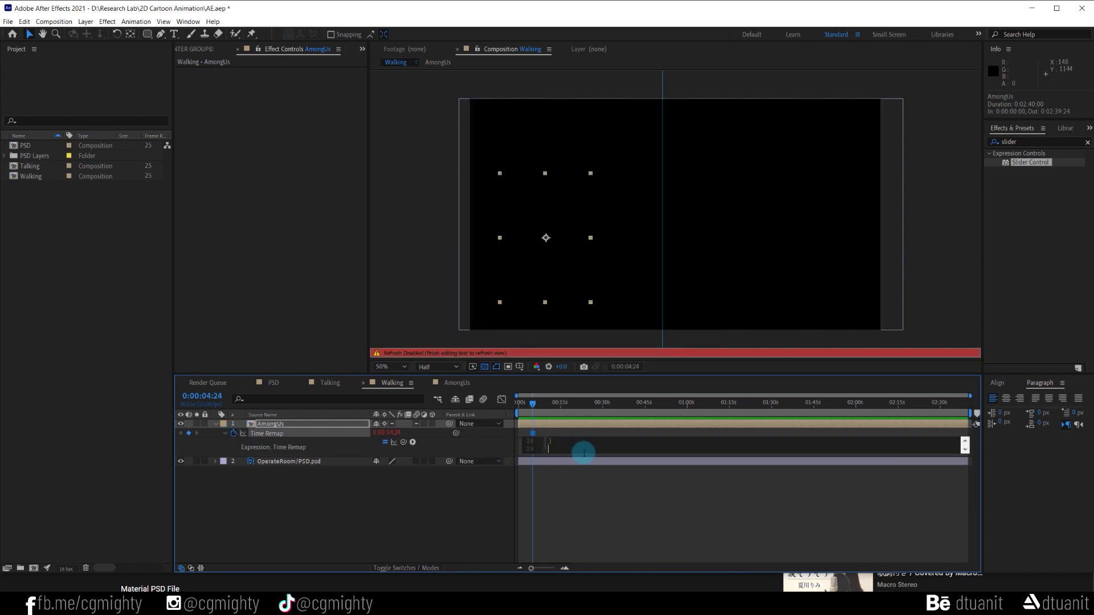
click(576, 482)
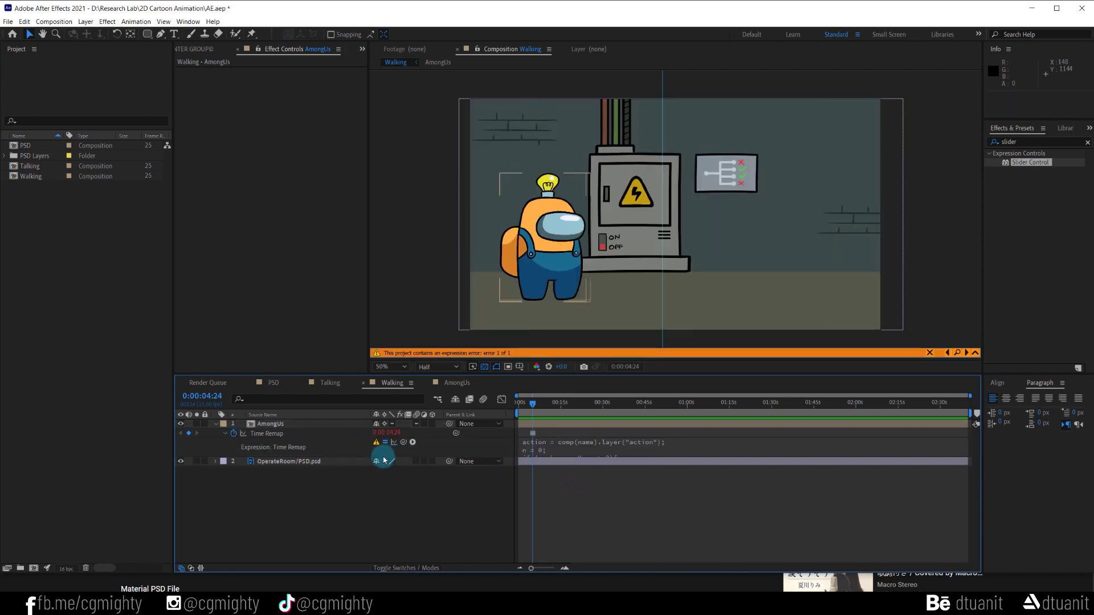
Open the AmongUs composition, add a null object above the walk layers and rename it action
click(547, 427)
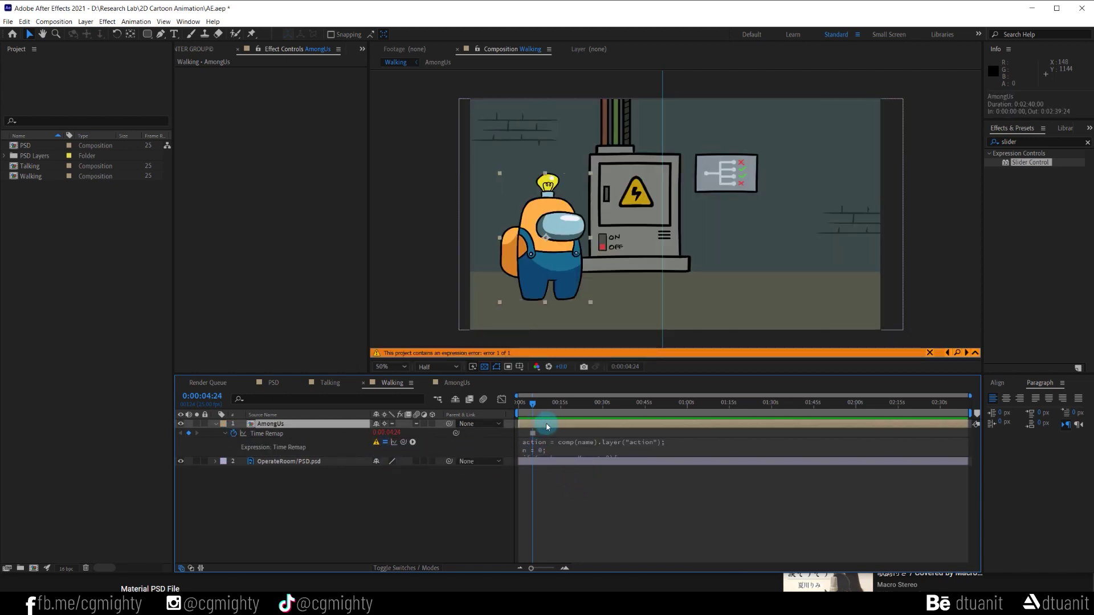
double_click(558, 425)
click(318, 425)
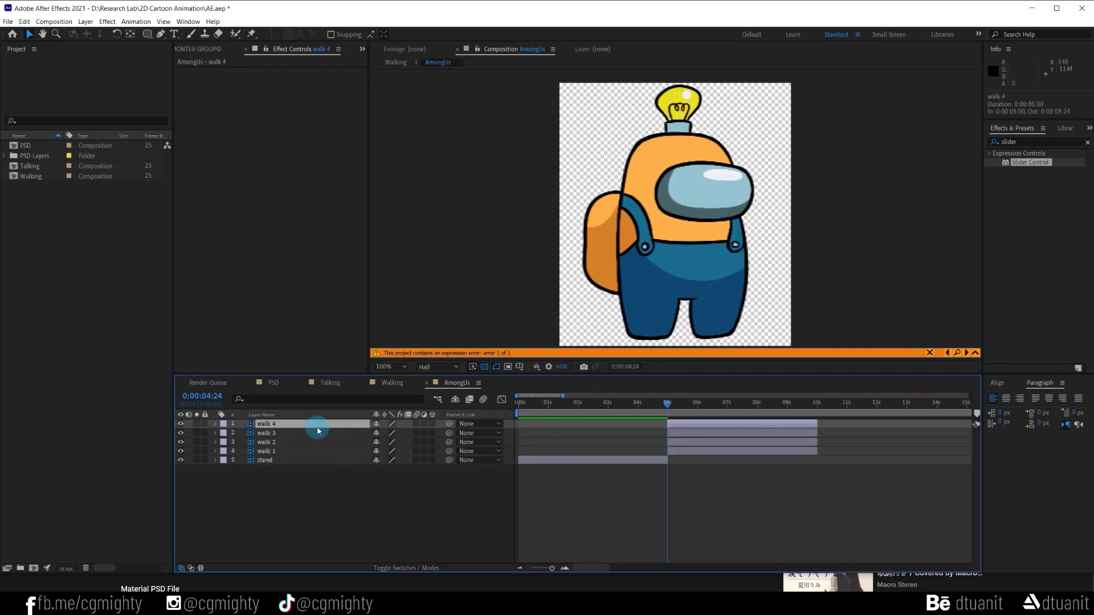
click(86, 22)
click(157, 37)
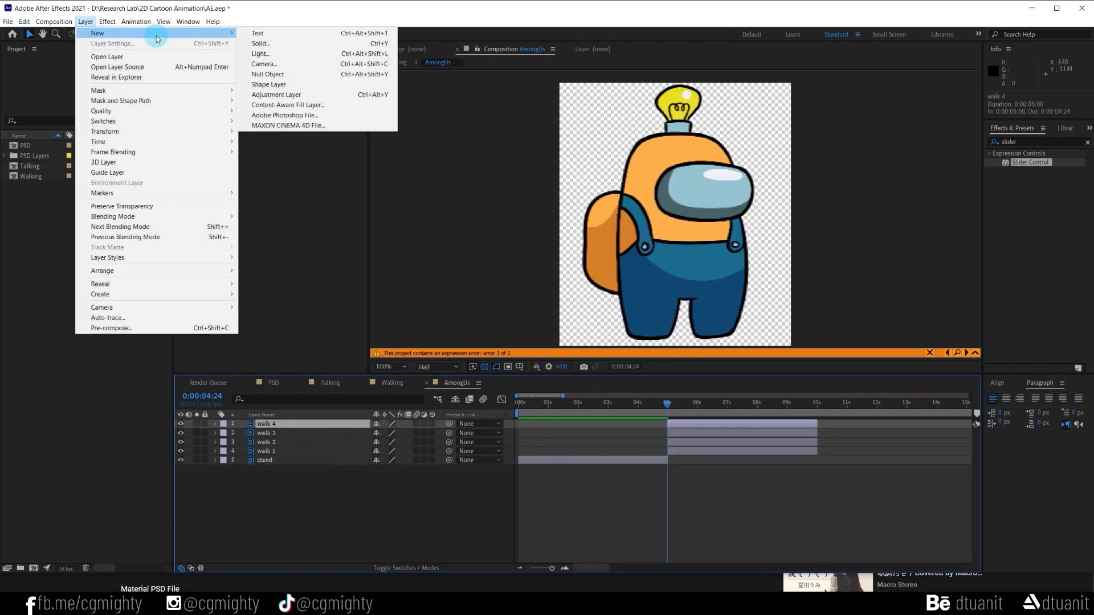
click(266, 74)
key(Home)
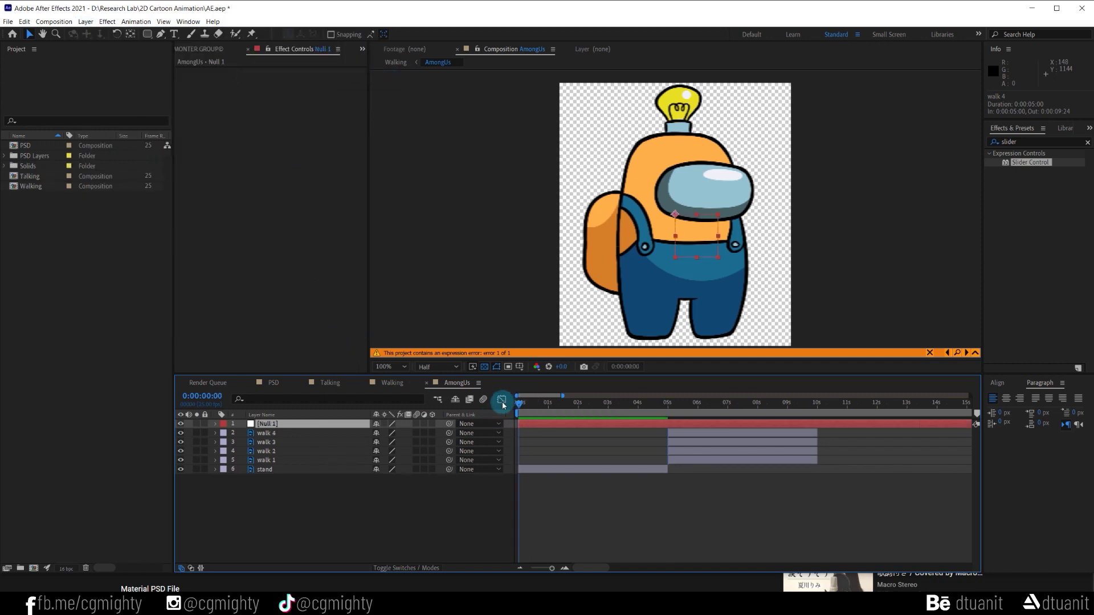
key(Return)
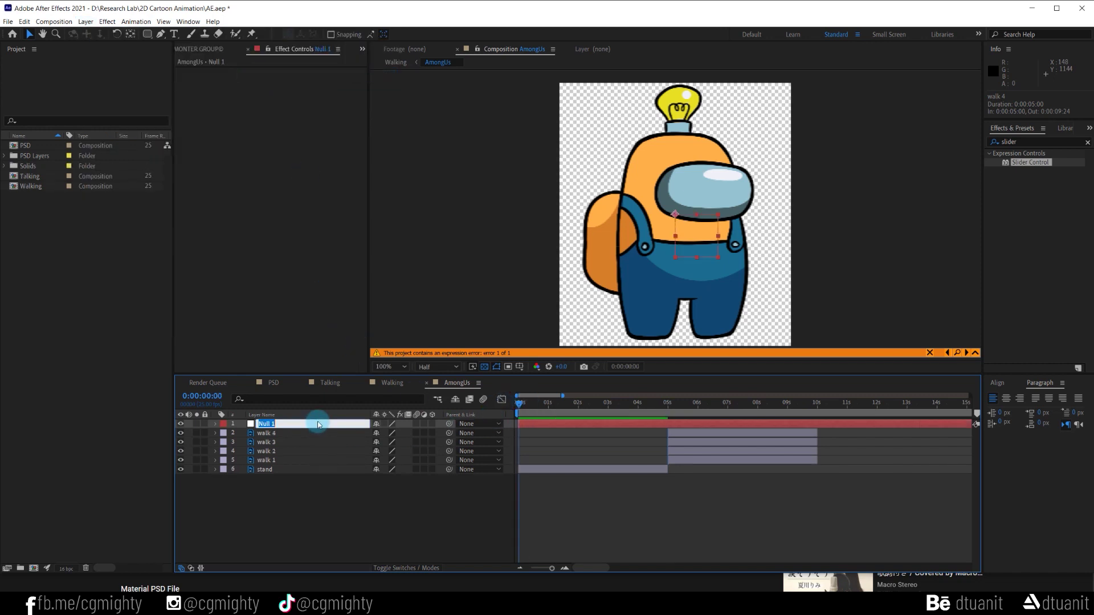
click(355, 503)
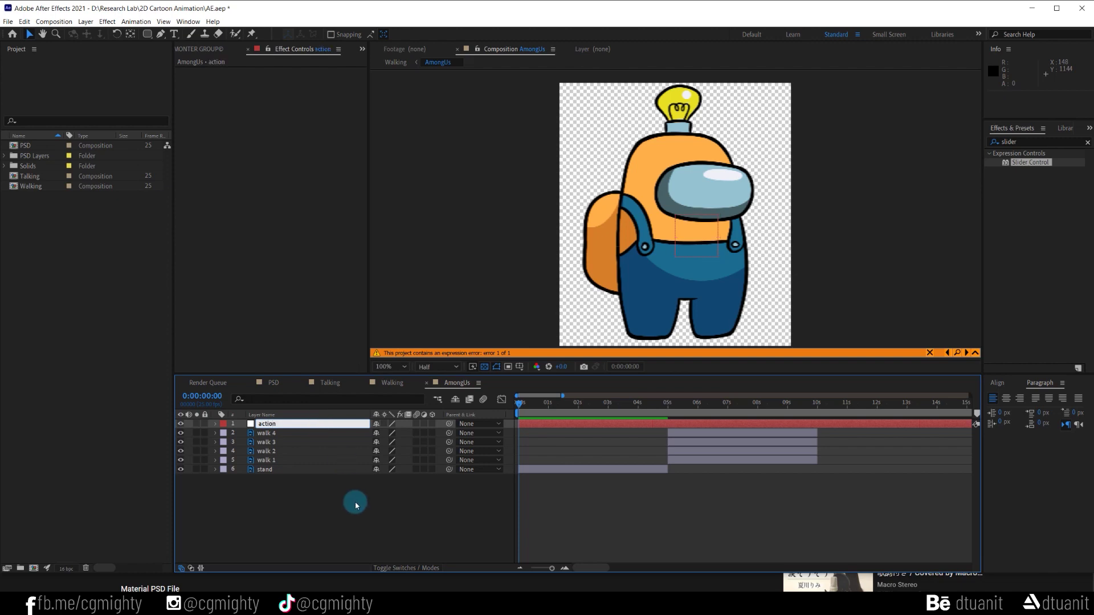
Add a layer marker with the comment 1 to the action null at 0:00:00:00
click(580, 426)
click(558, 427)
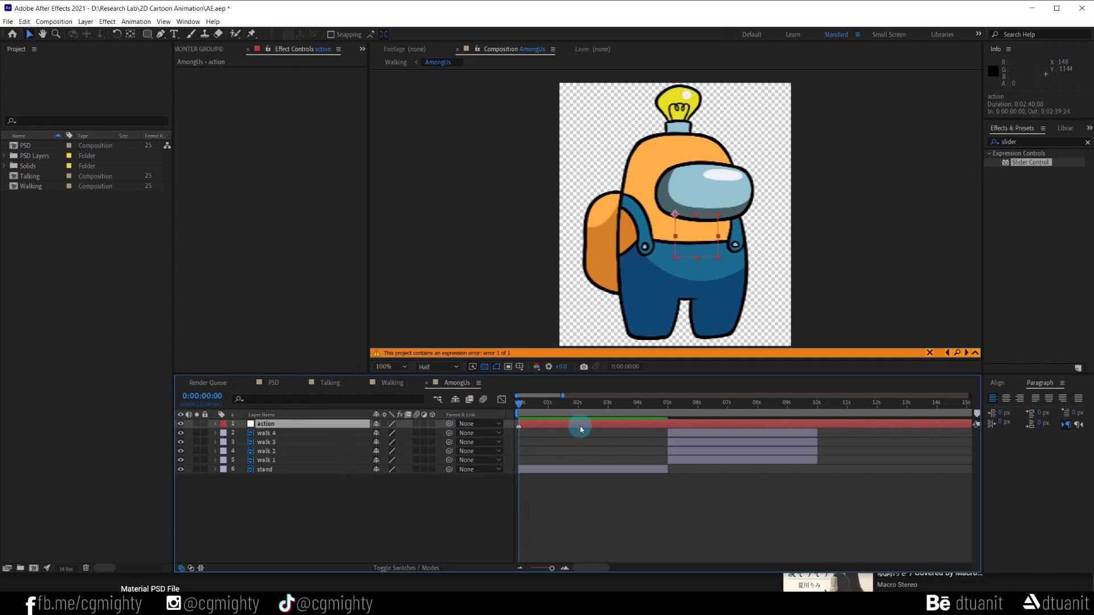
double_click(518, 427)
click(763, 359)
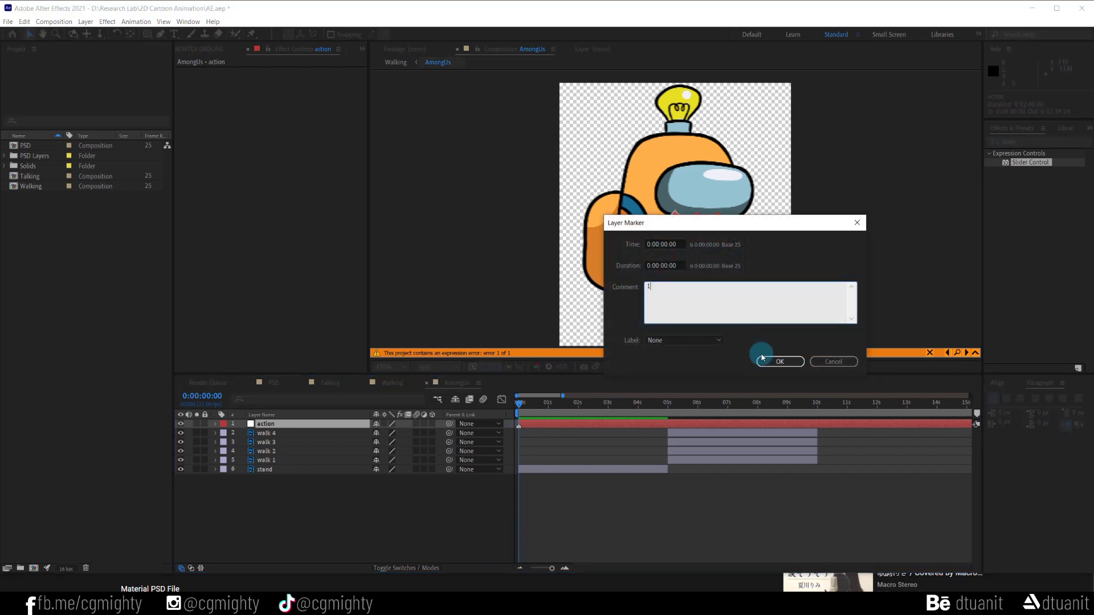
Add a layer marker with the comment 2 to the action null at 0:00:05:00, where the walk layers start
click(670, 405)
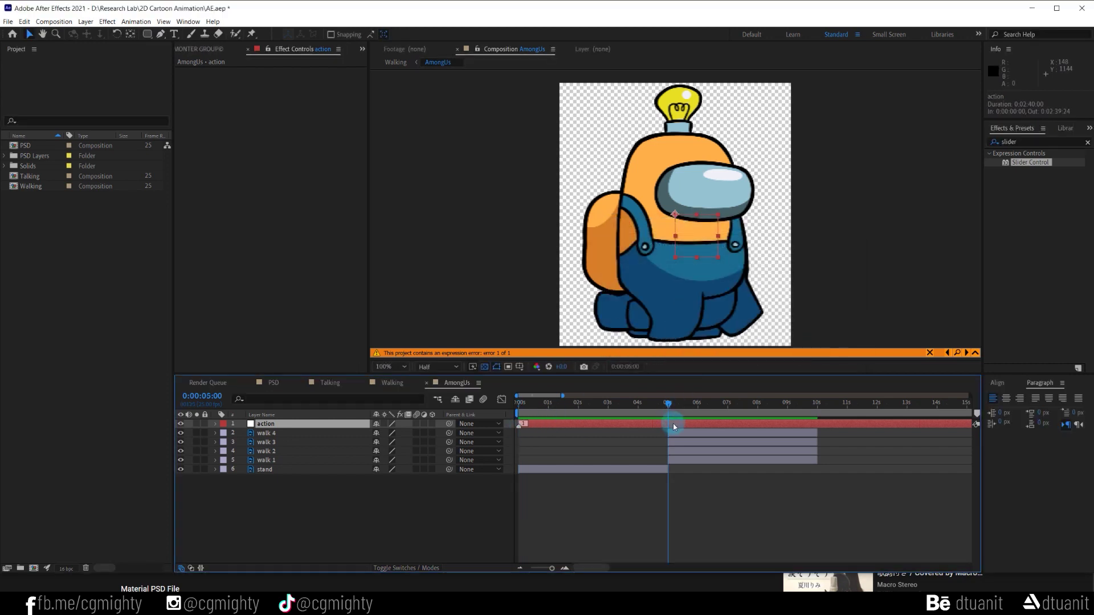
double_click(671, 426)
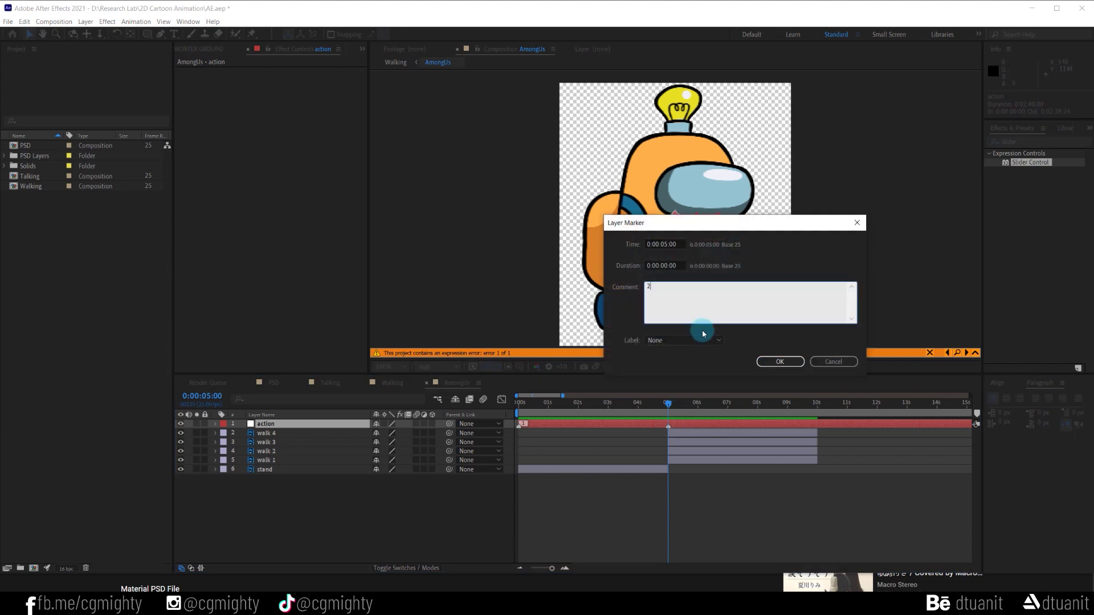
text(2)
click(778, 362)
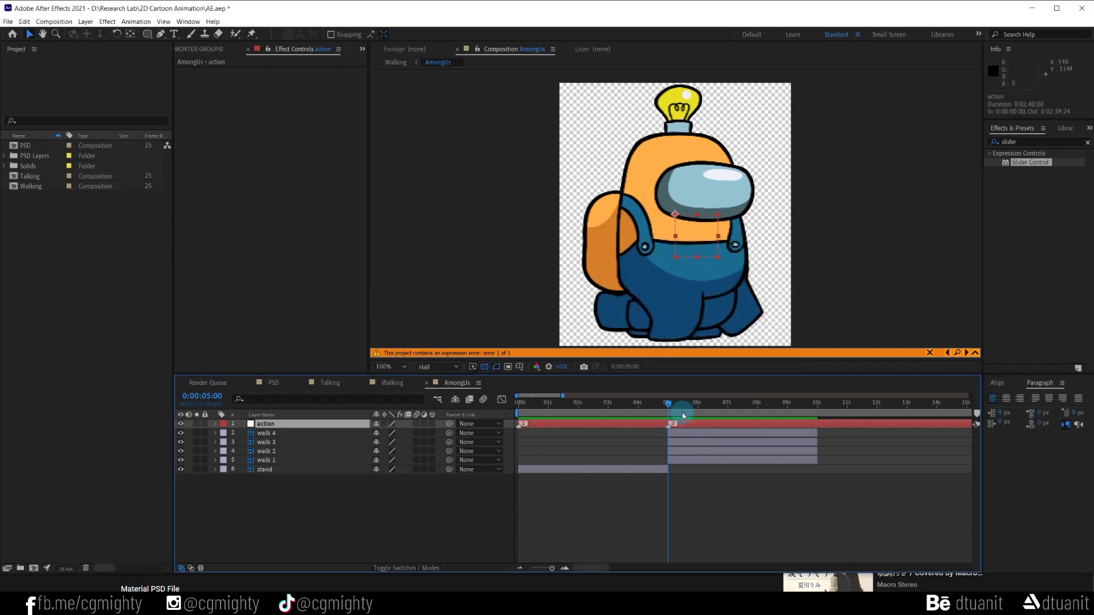
Trim the out points of the layers walk 1 to walk 4 to 0:00:05:01
scroll(682, 412, up, 3)
click(585, 413)
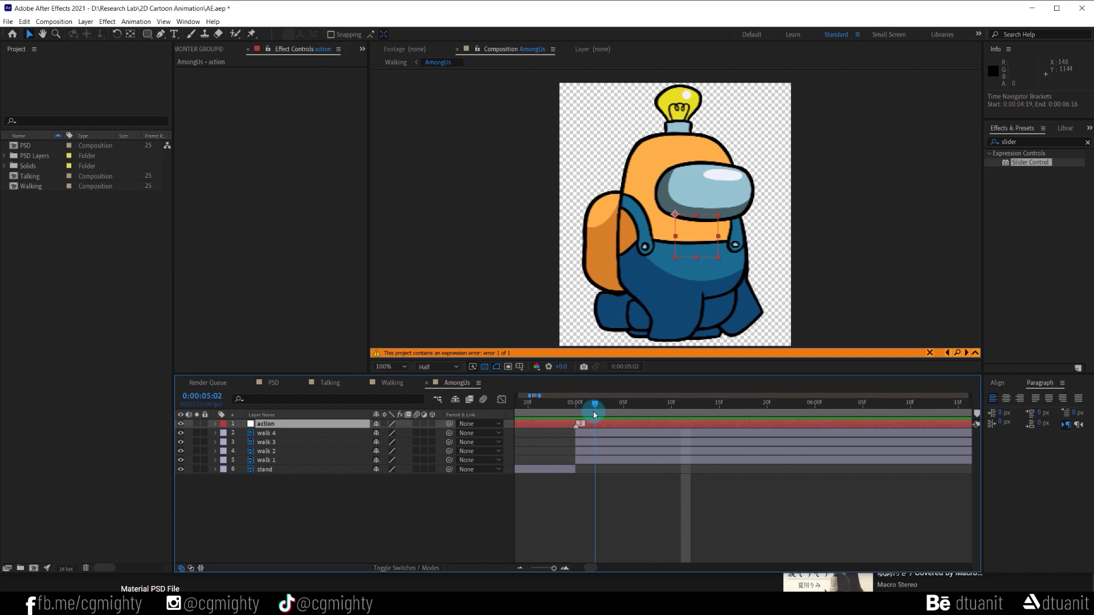
click(590, 412)
click(588, 434)
shift+click(588, 462)
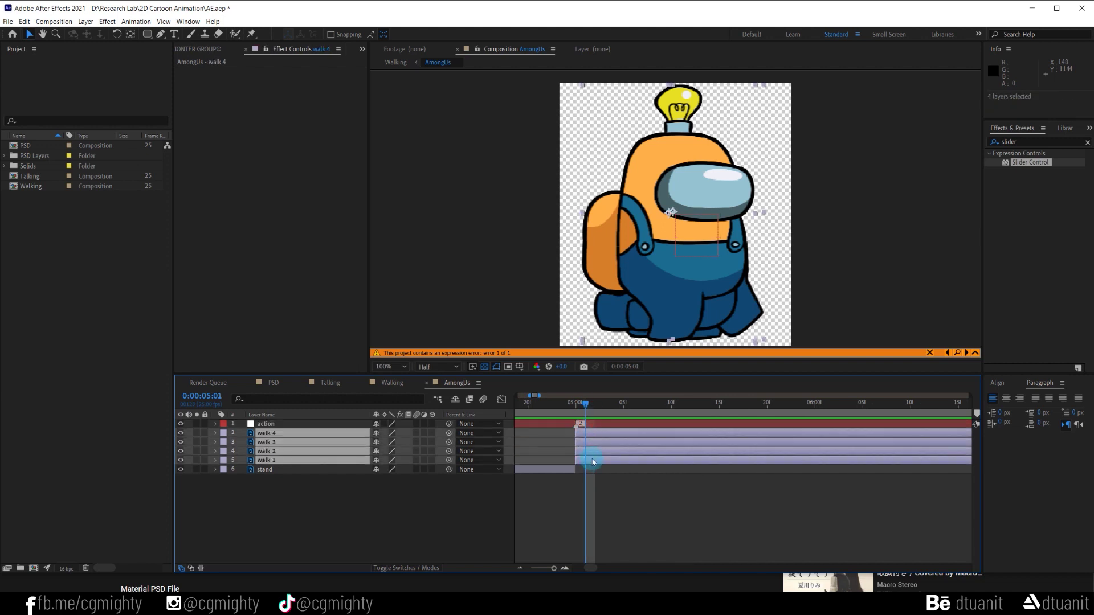
key(alt+bracketright)
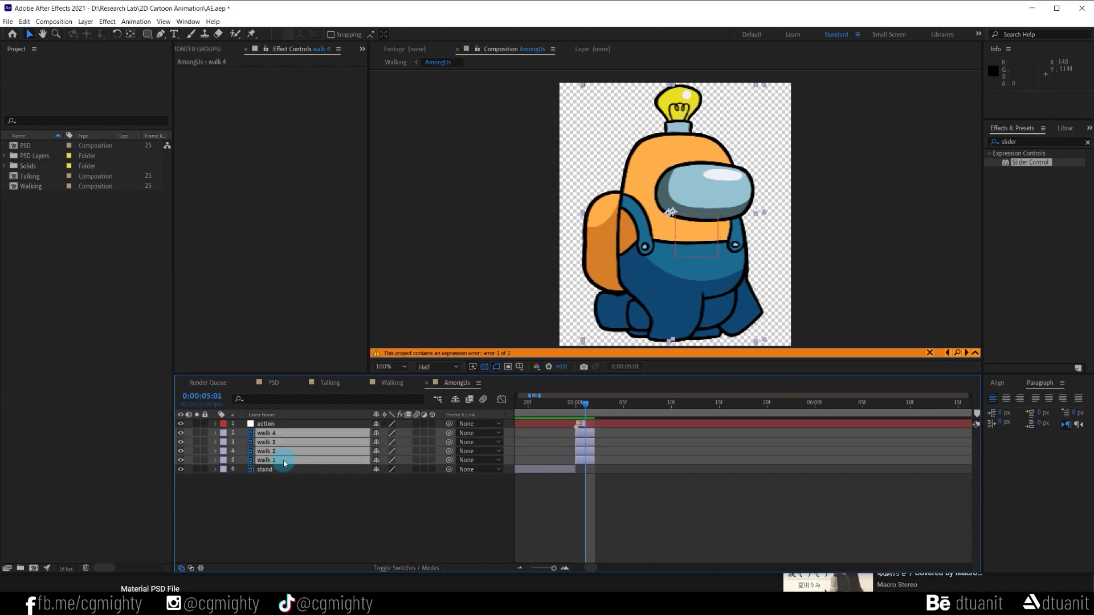
Arrange the four trimmed walk layers end to end with Sequence Layers, from walk 4 to walk 1, and scrub through the cycle
click(288, 487)
click(281, 433)
shift+click(281, 459)
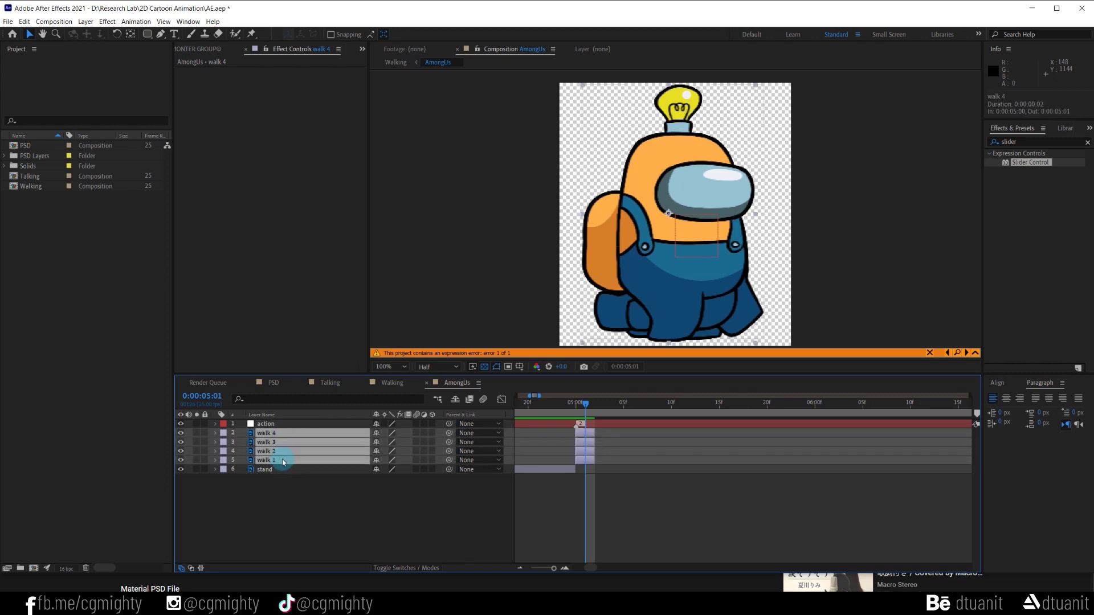
right_click(289, 434)
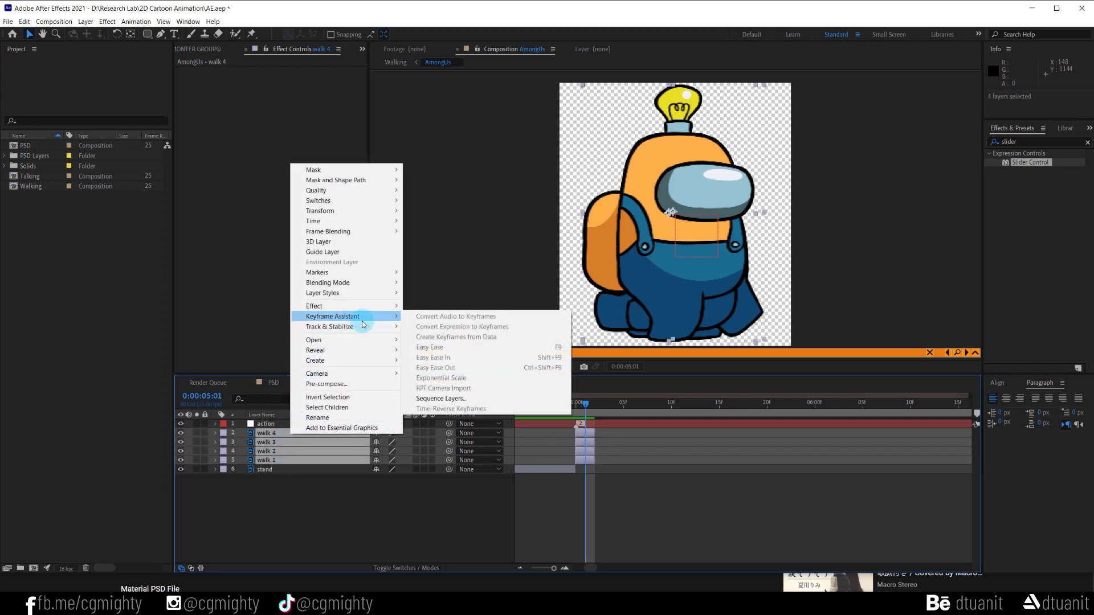
mouse_move(362, 324)
click(447, 386)
click(758, 334)
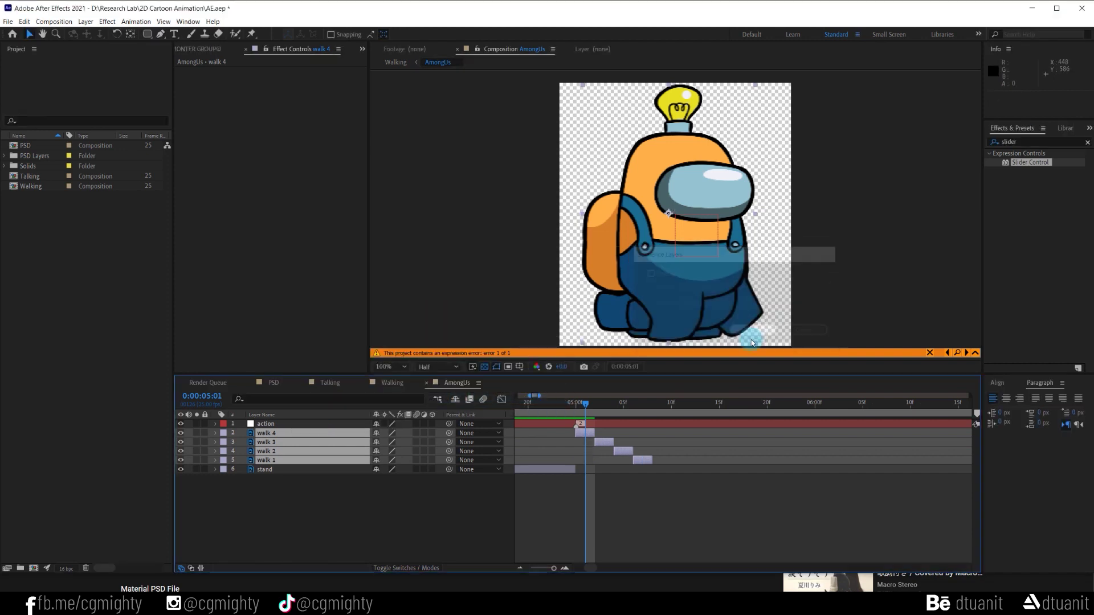
click(639, 474)
drag(577, 406, 646, 422)
Duplicate the four walk layers, stack the copies below walk 1 and shift them to start right after it ends
click(586, 432)
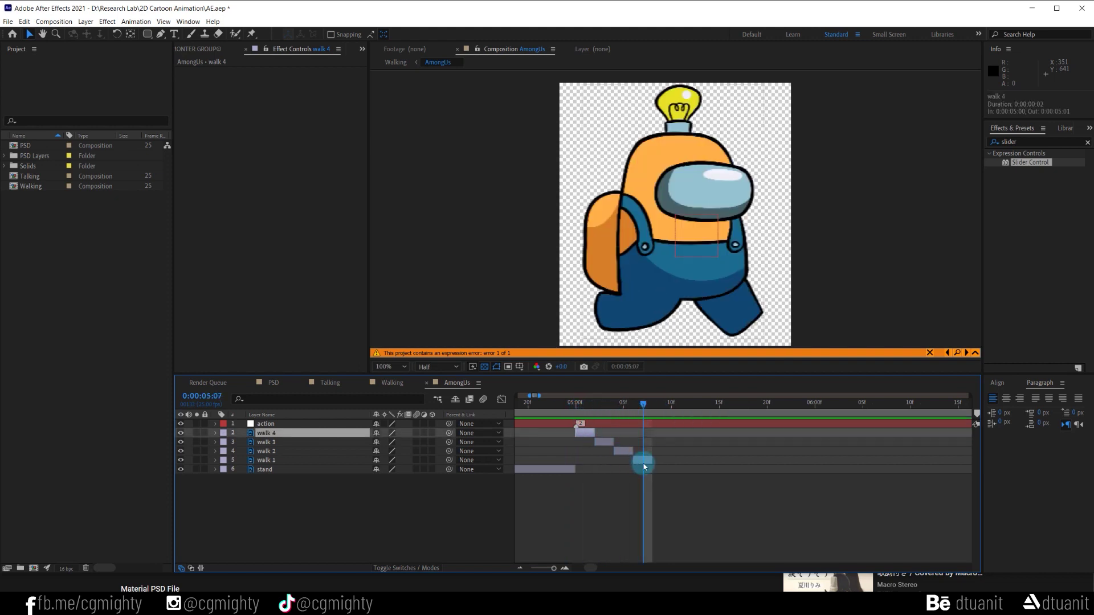
shift+click(642, 460)
key(ctrl+d)
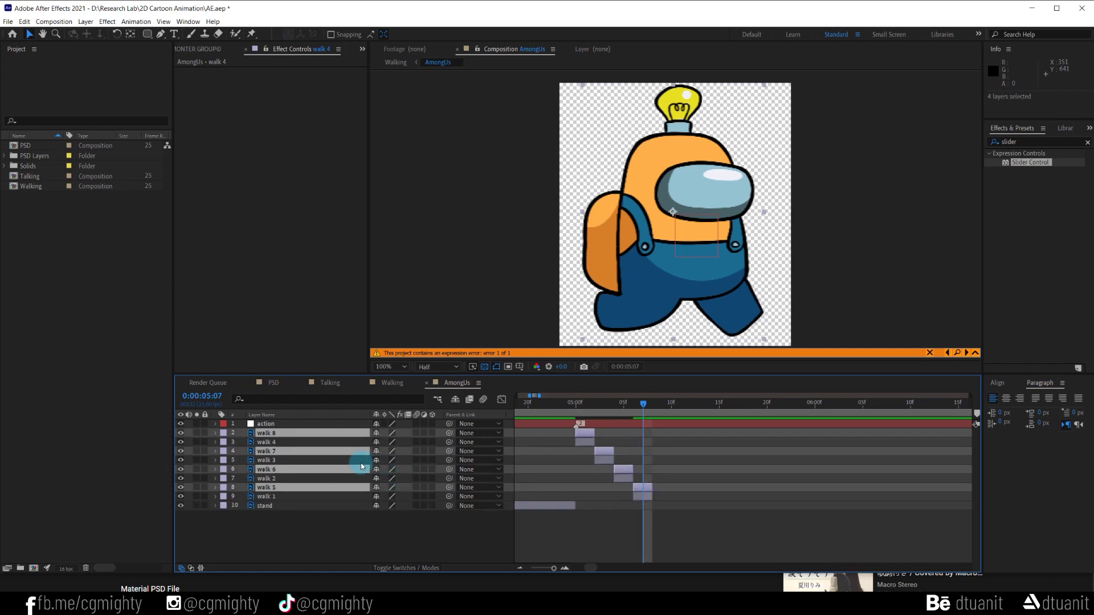
drag(300, 493, 299, 502)
drag(584, 469, 669, 473)
Duplicate all eight walk layers, stack the copies above stand, shift them to follow walk 5, and scrub through the extended cycle
click(579, 438)
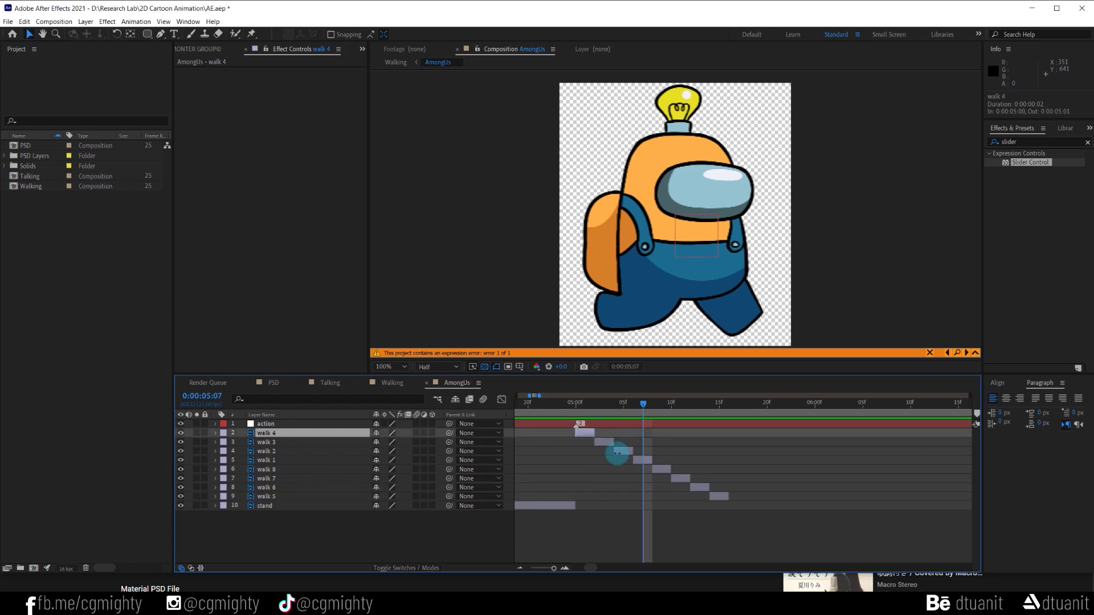
shift+click(715, 501)
key(ctrl+d)
scroll(364, 482, down, 1)
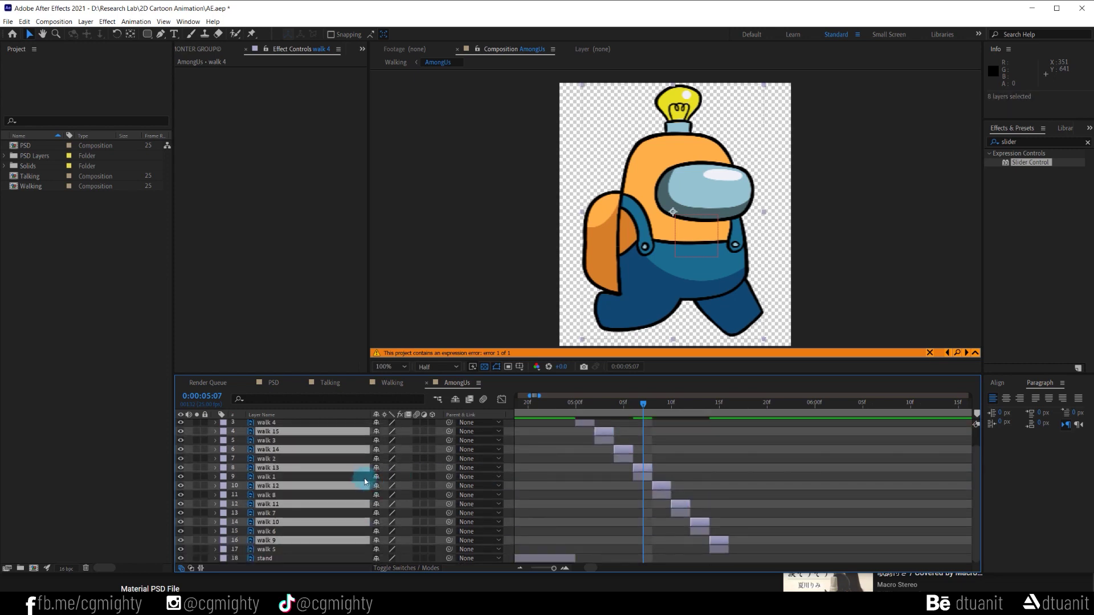
drag(327, 525, 318, 548)
drag(576, 497, 739, 488)
scroll(741, 473, down, 2)
click(735, 454)
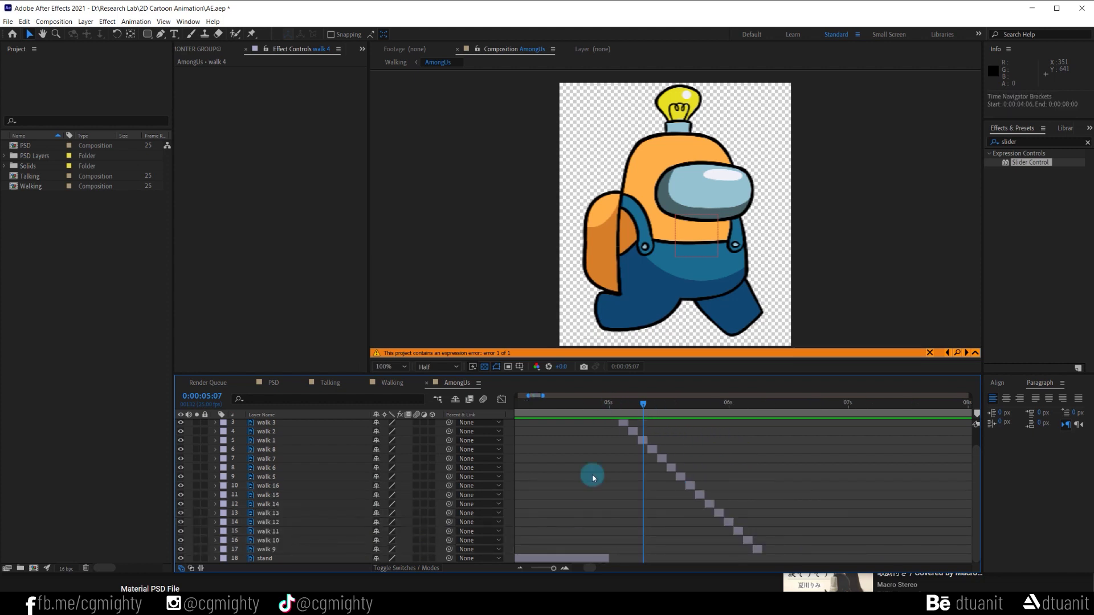
drag(610, 412, 651, 430)
In the Walking composition, add a marker with the comment 1 to the AmongUs layer at 0:00:00:00
click(389, 392)
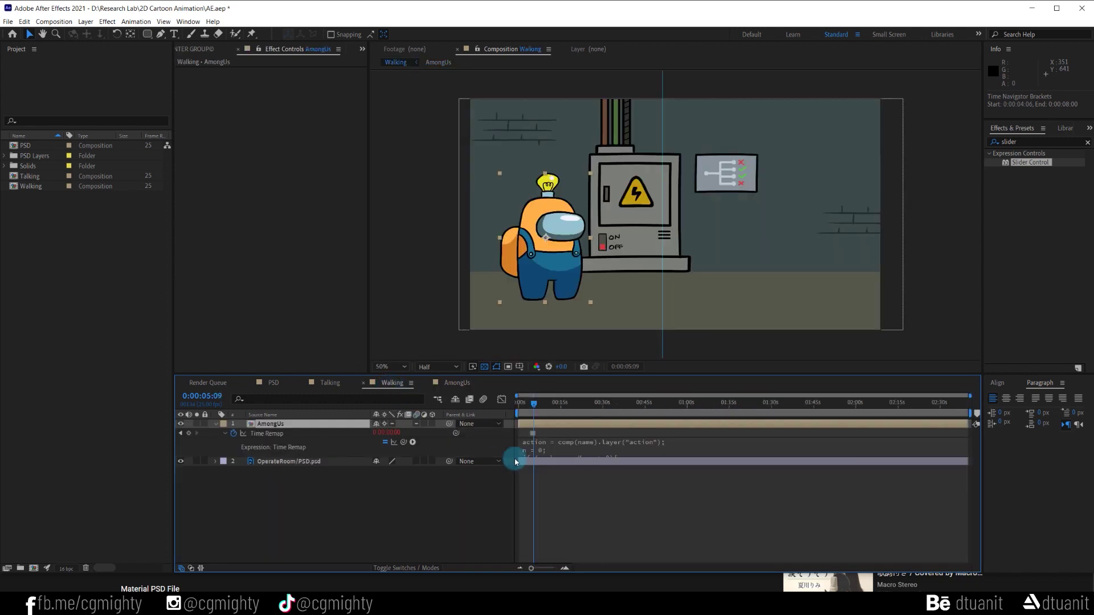
click(527, 430)
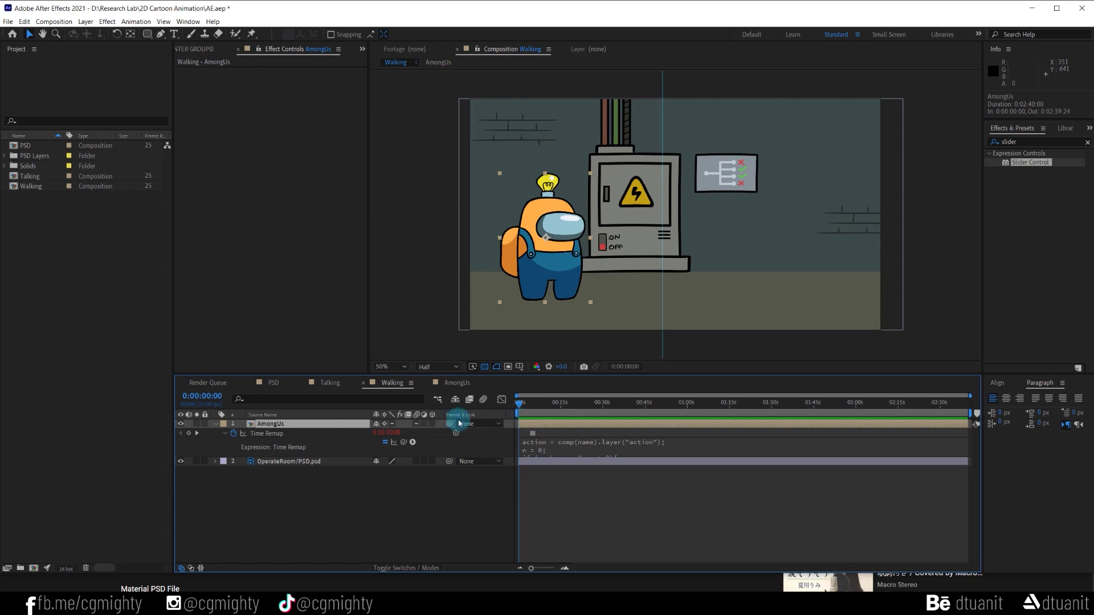
click(522, 432)
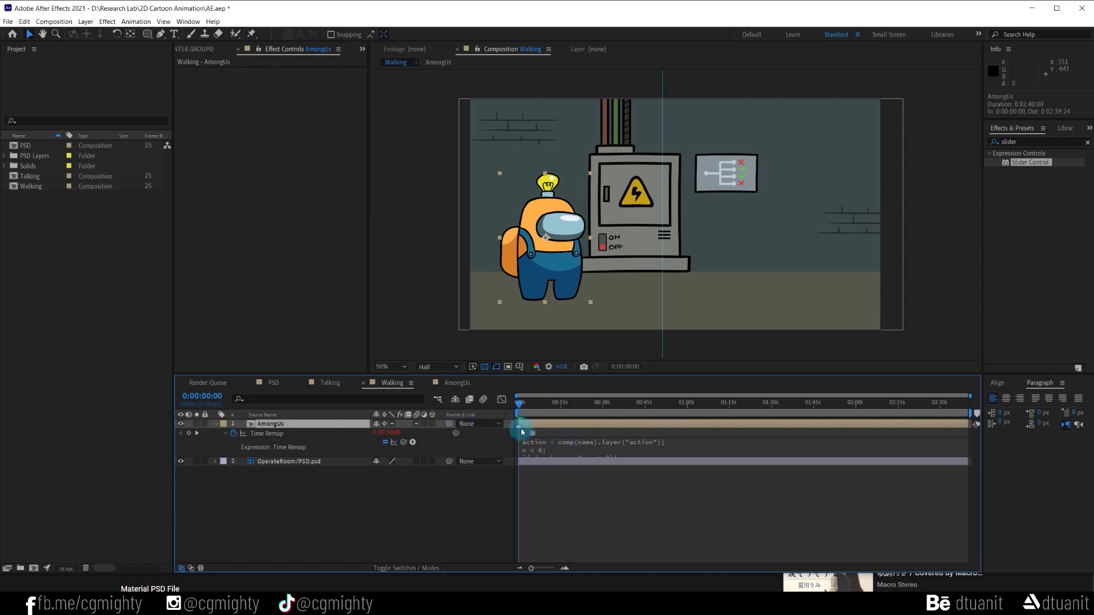
double_click(520, 431)
text(1)
click(729, 360)
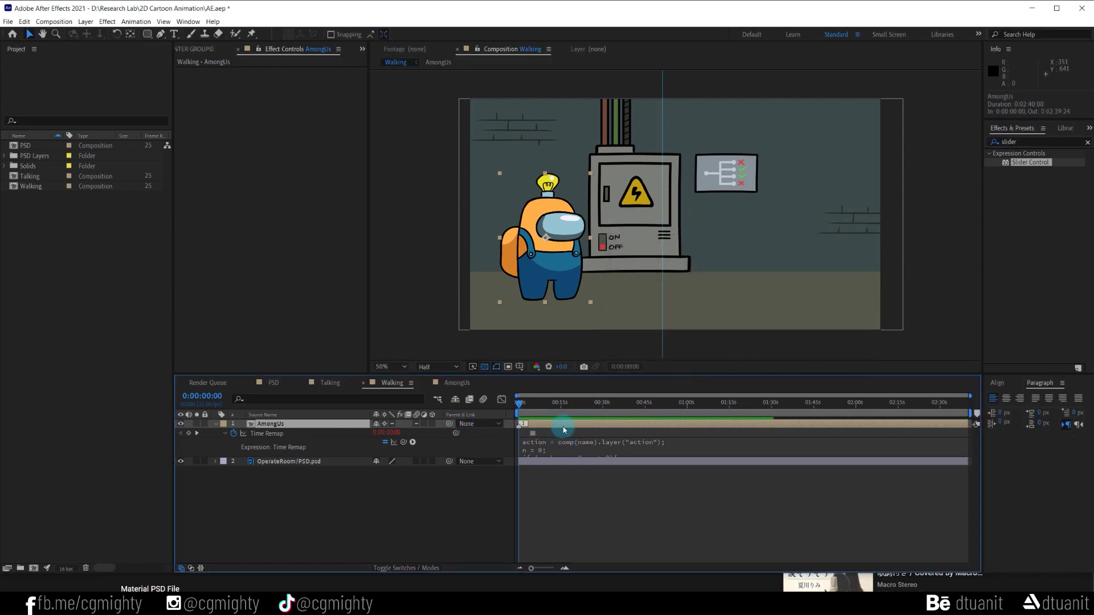
Add a marker with the comment 2 to the AmongUs layer at 0:00:01:24
scroll(550, 403, up, 4)
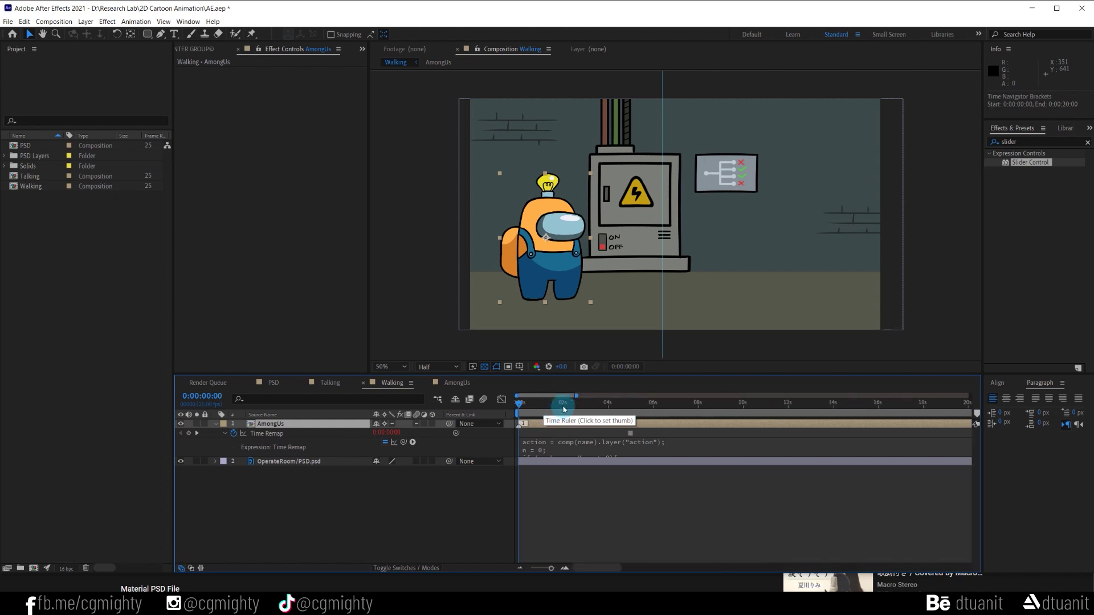
click(561, 410)
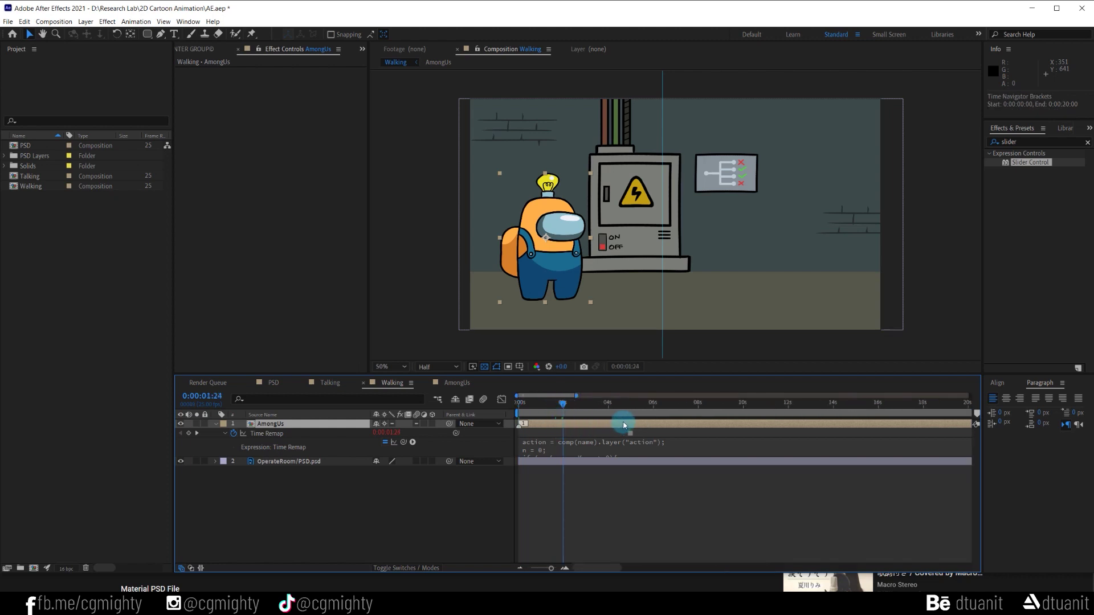
double_click(563, 427)
text(2)
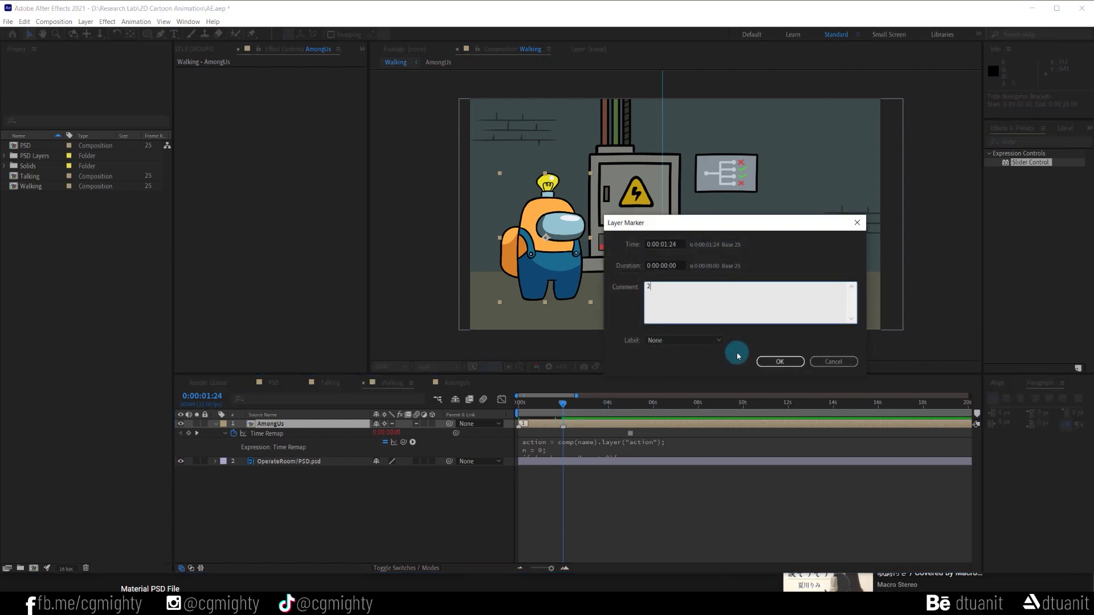
click(778, 361)
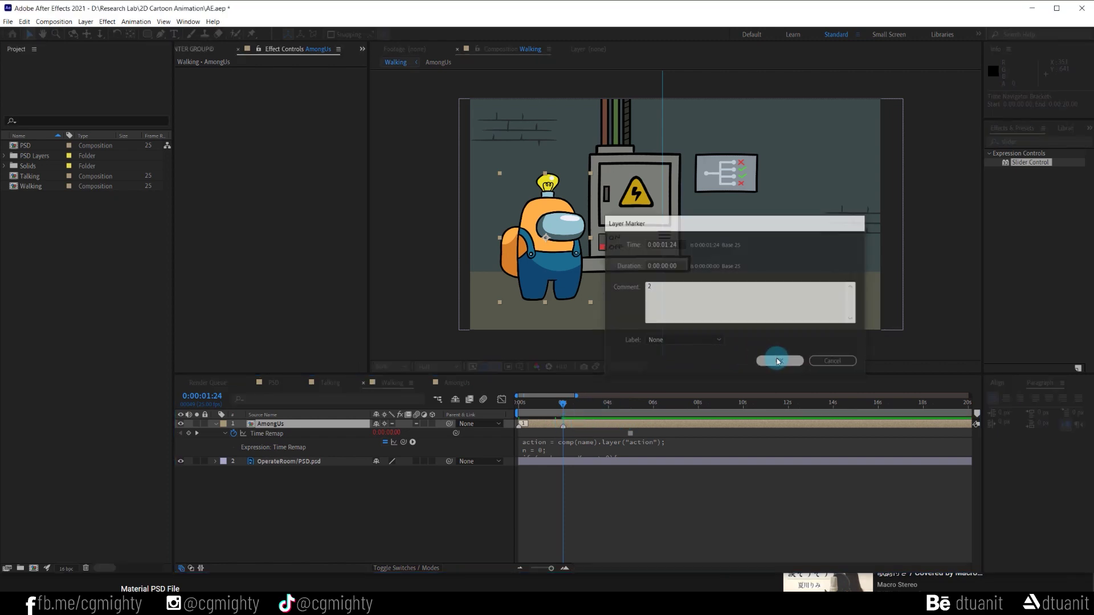
Add another marker with the comment 1 to the AmongUs layer at 0:00:04:00
click(607, 406)
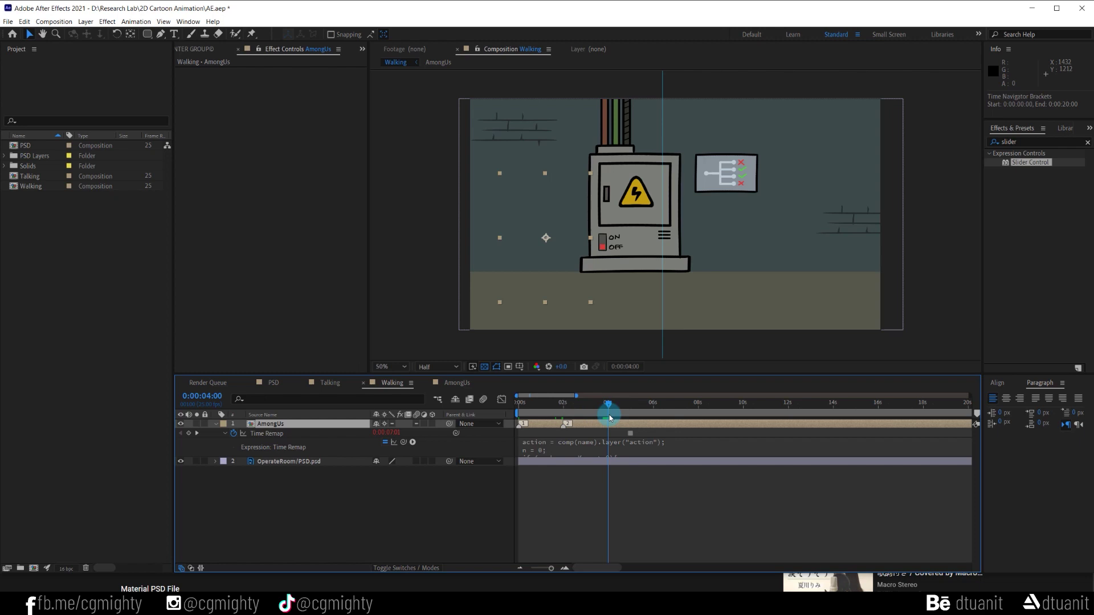
key(KP_Multiply)
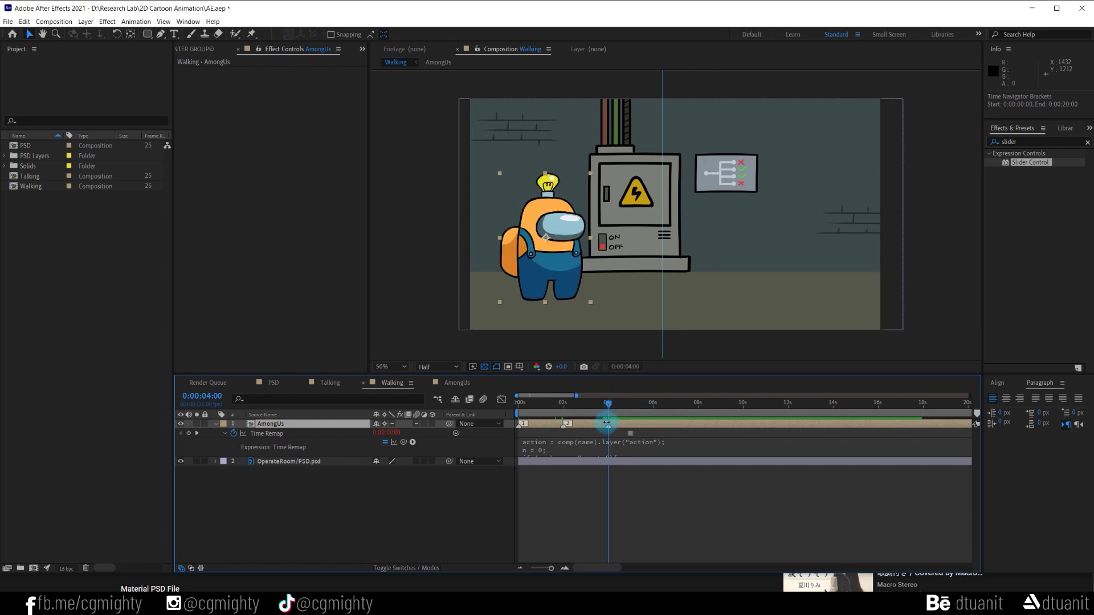
double_click(608, 427)
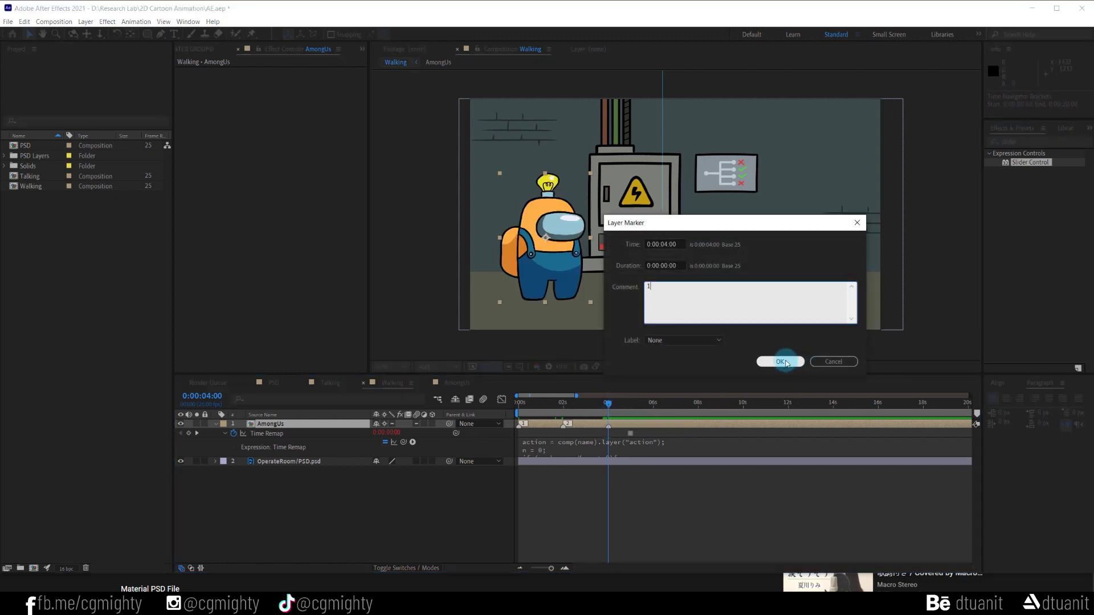
click(785, 362)
In the AmongUs composition, duplicate all sixteen walk layers and stack the copies directly above stand
click(604, 403)
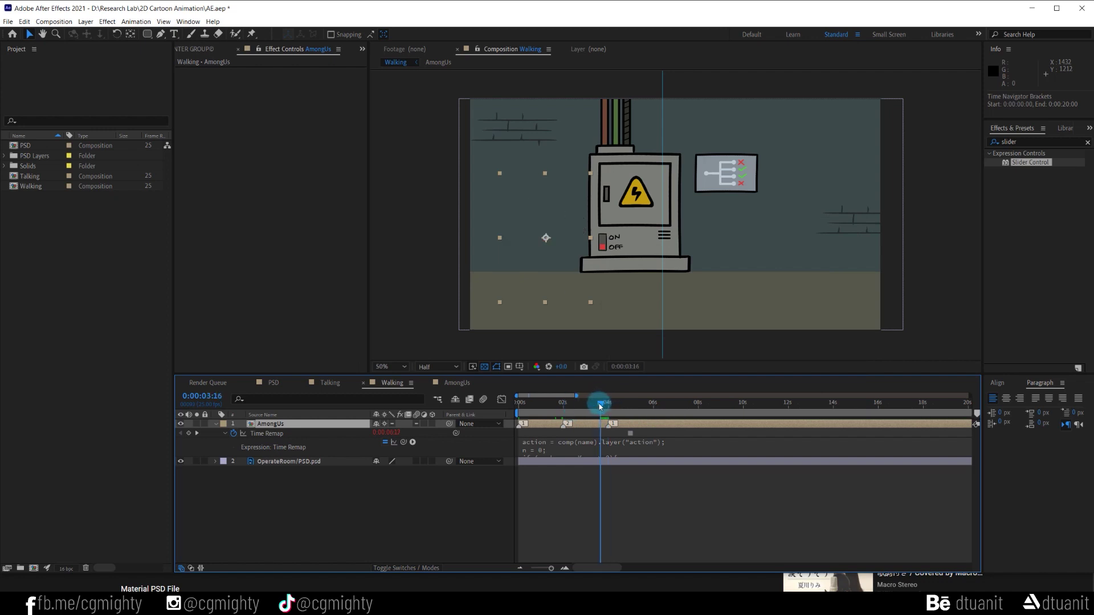
double_click(587, 432)
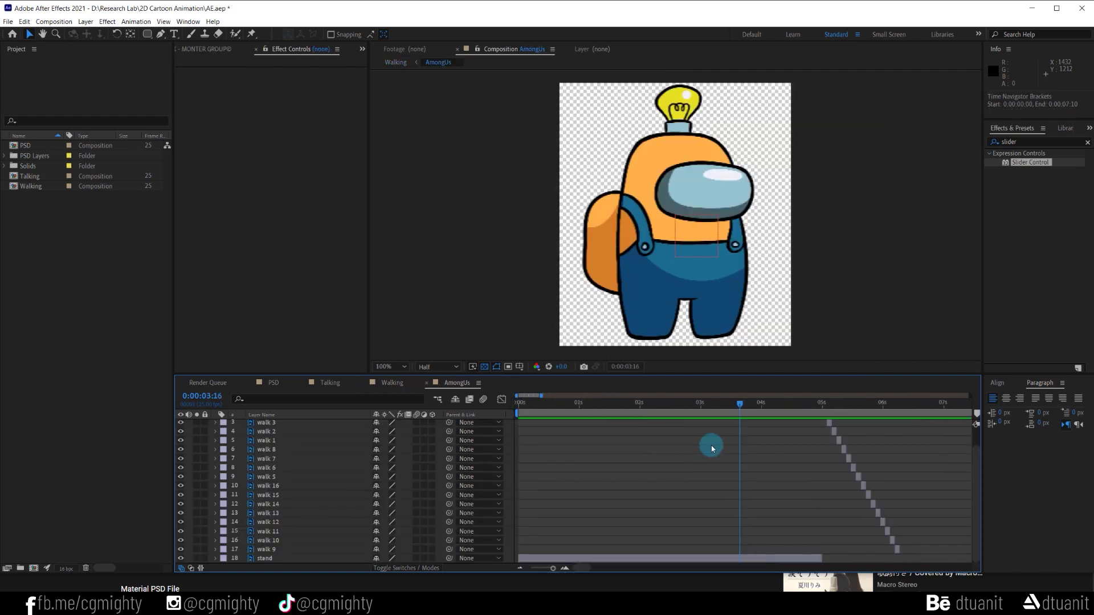
key(grave)
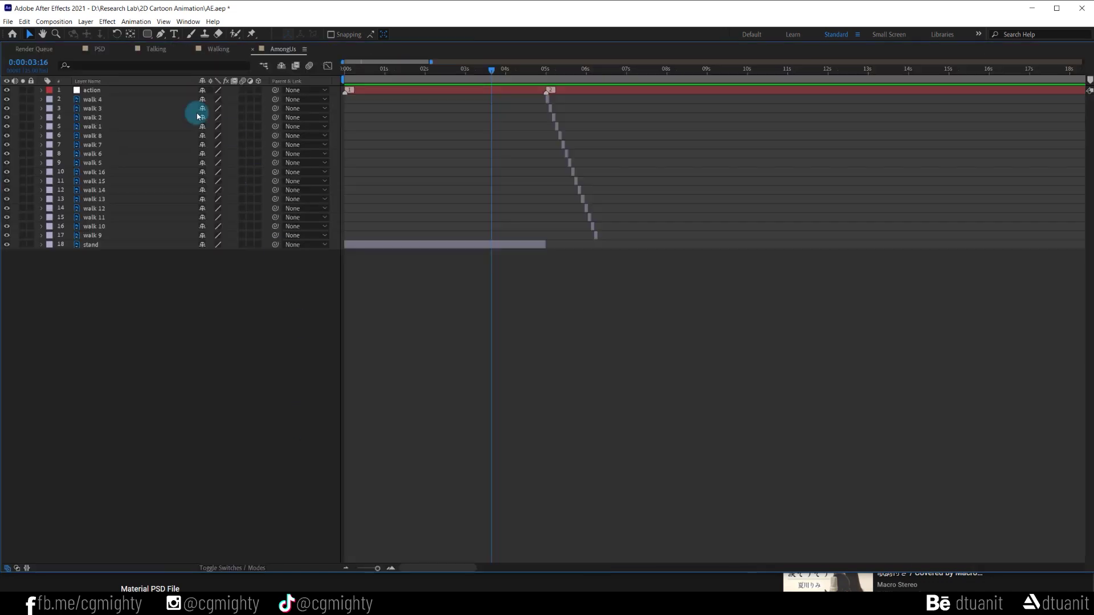
click(119, 100)
shift+click(115, 235)
key(ctrl+d)
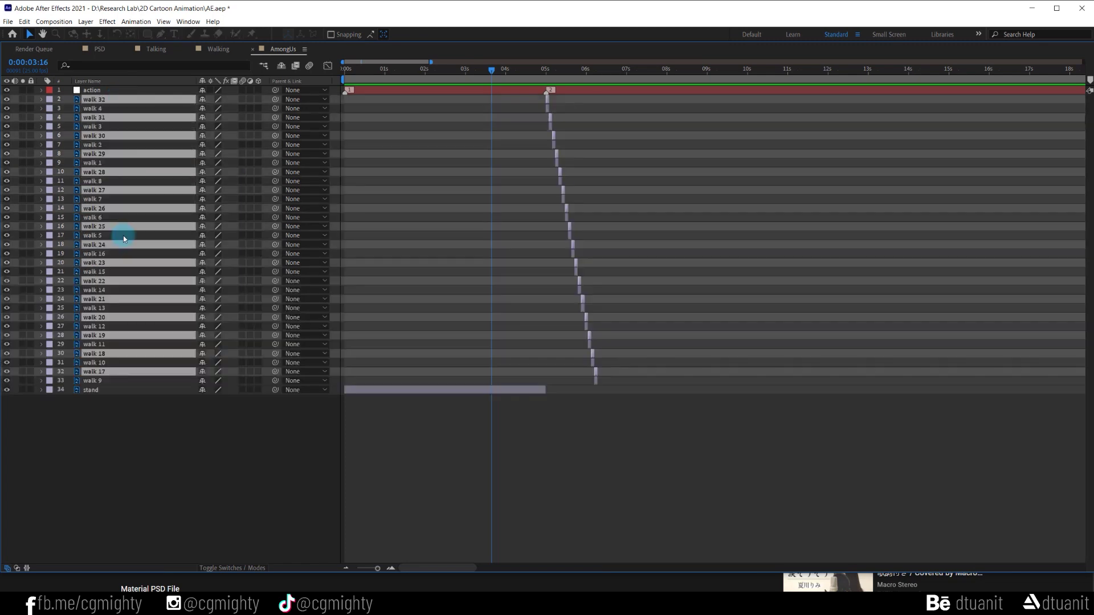
drag(124, 377, 123, 385)
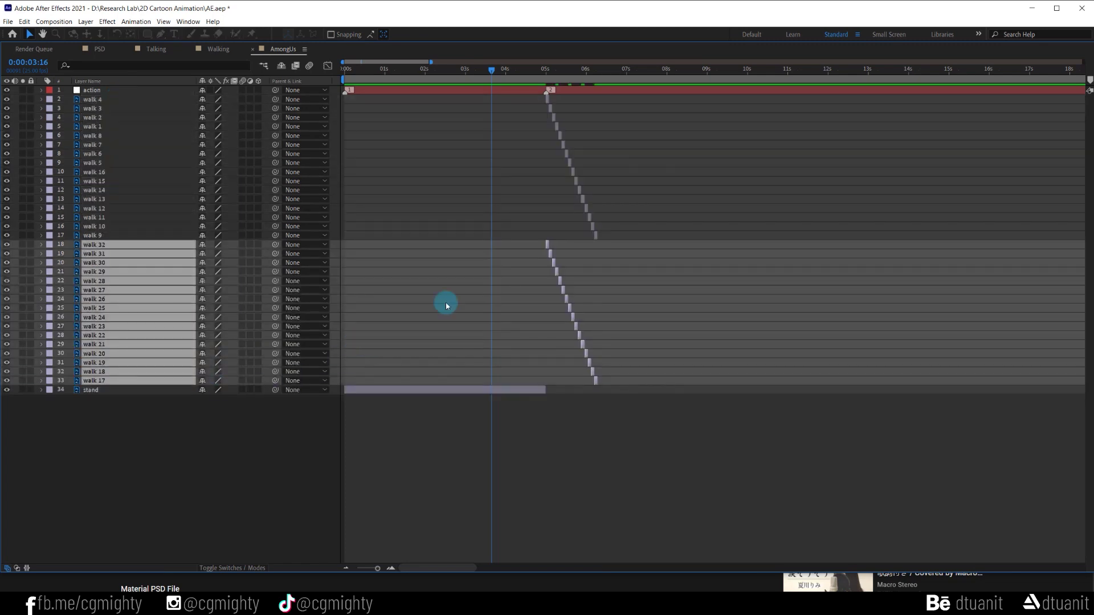
Shift the sixteen duplicated walk layers in time so their sequence starts right after walk 9 ends
click(600, 69)
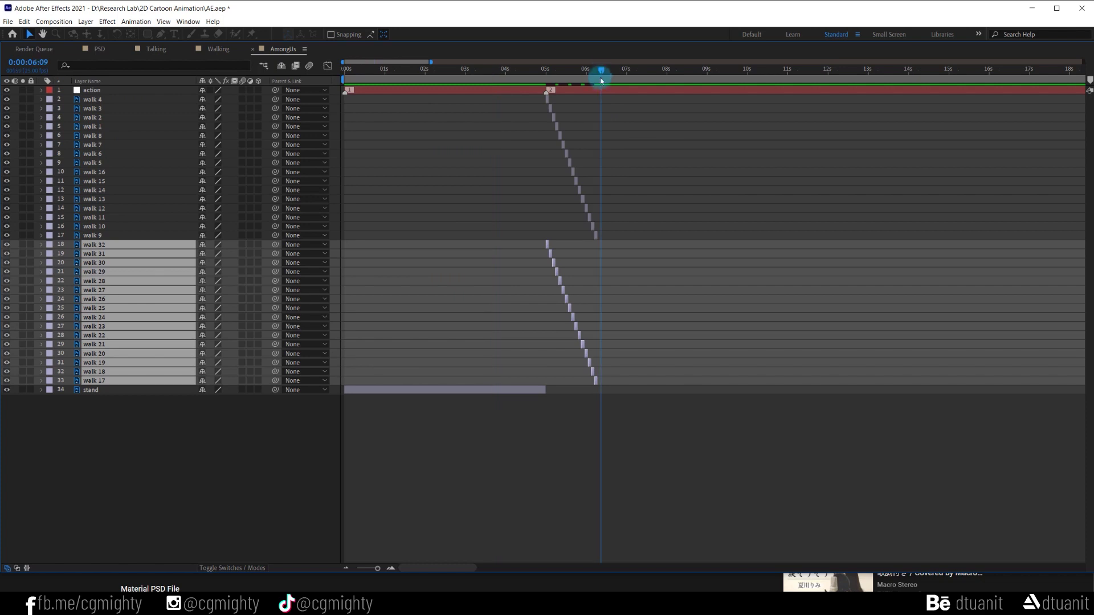
key(equal)
key(equal)
drag(386, 247, 591, 258)
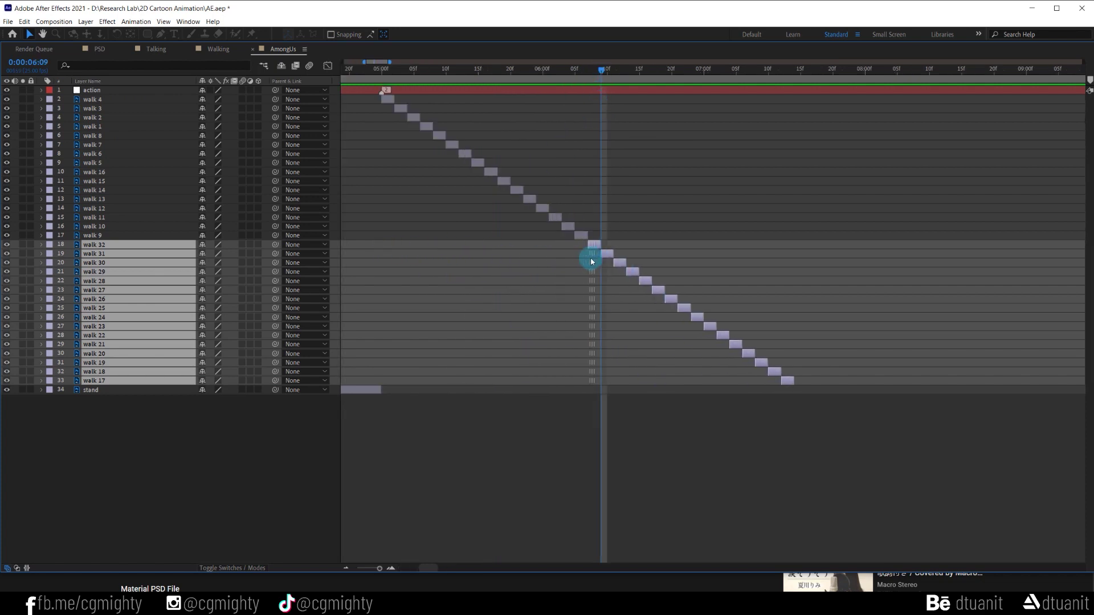
click(529, 366)
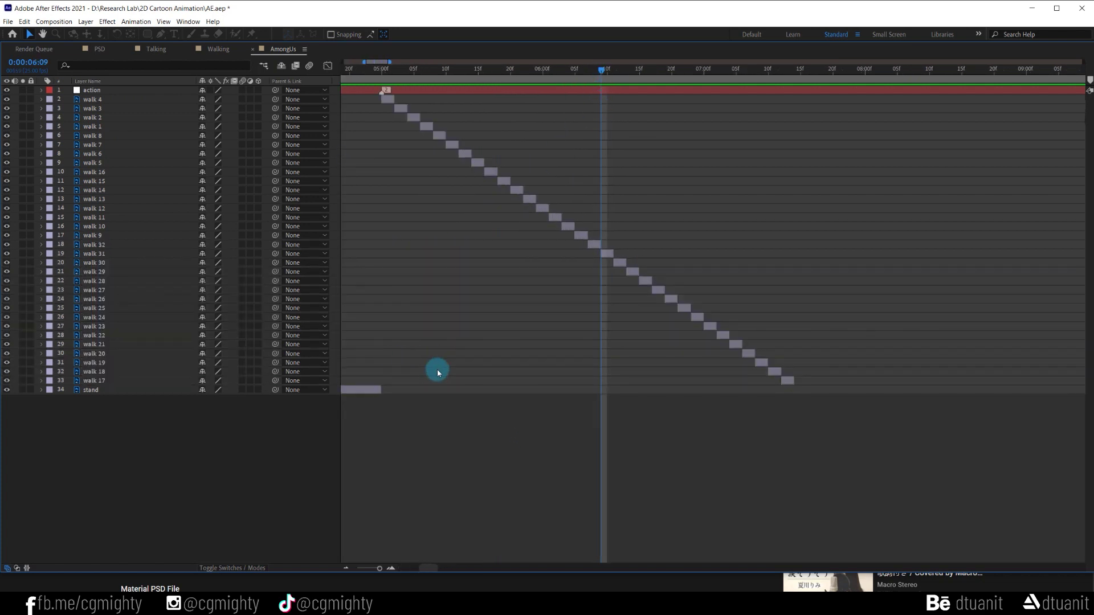
key(grave)
Play the Walking composition from the start to check the marker-driven stand and walk poses
click(391, 383)
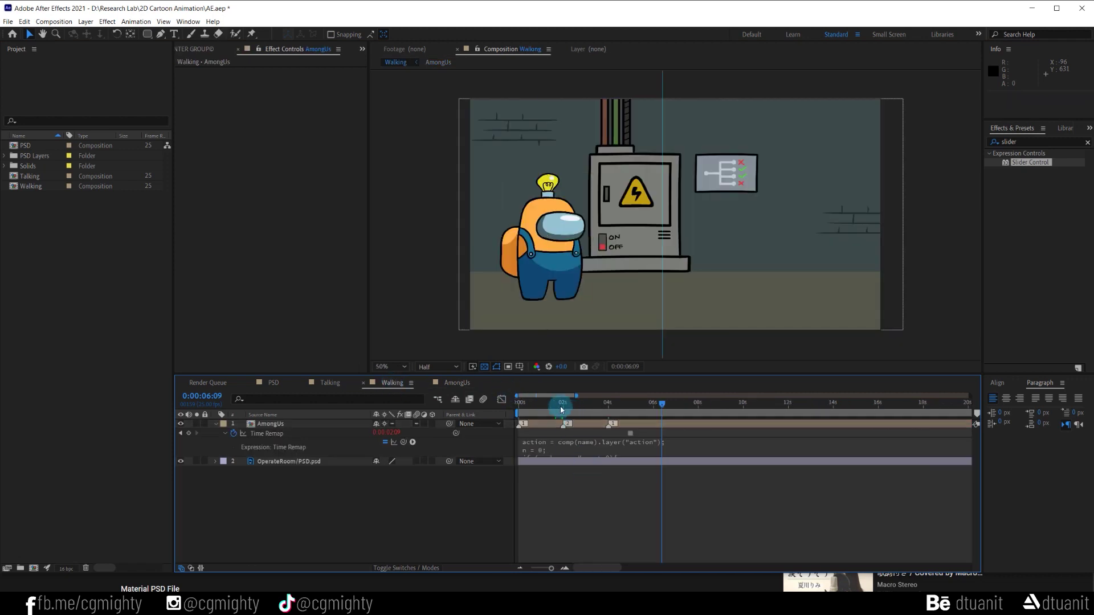
drag(561, 409, 524, 408)
key(space)
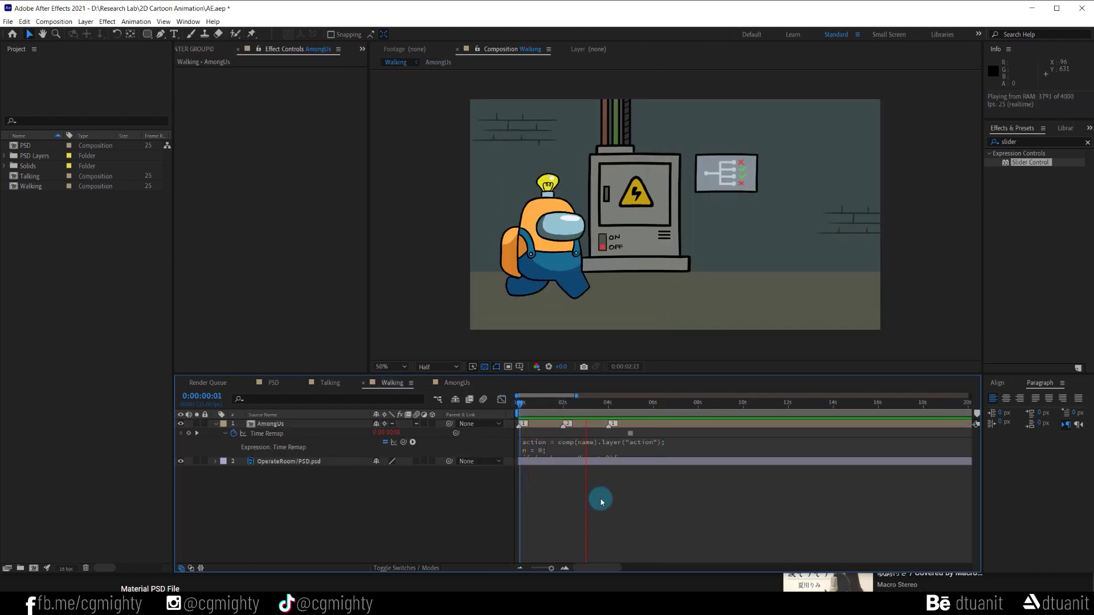
key(space)
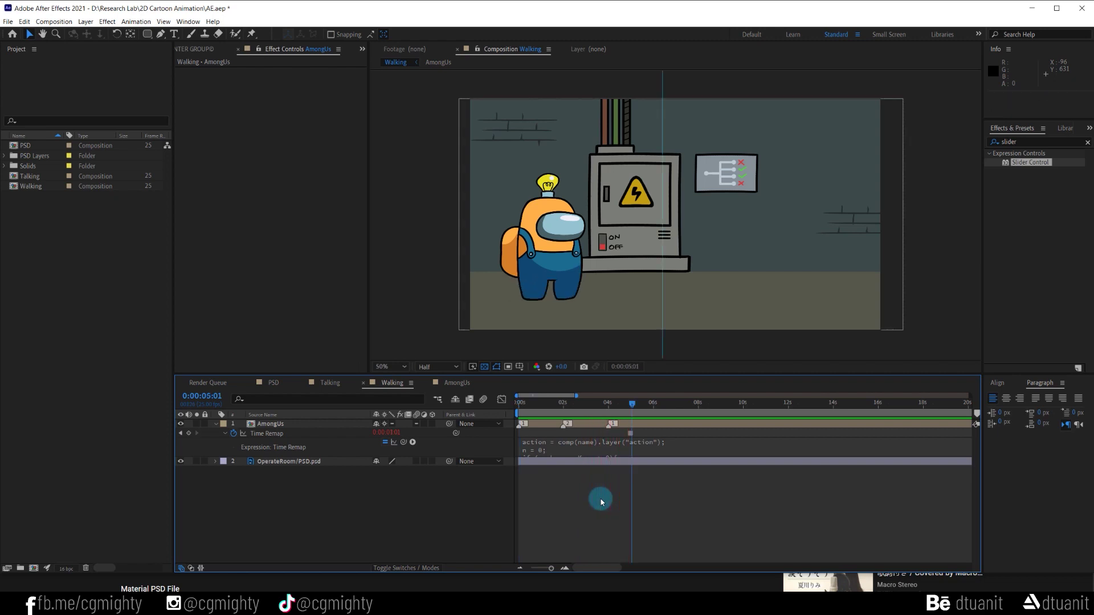
Keyframe the AmongUs Position at 0:00:01:24, and move the character right to 1592, 650 at 0:00:04:00
click(547, 425)
key(p)
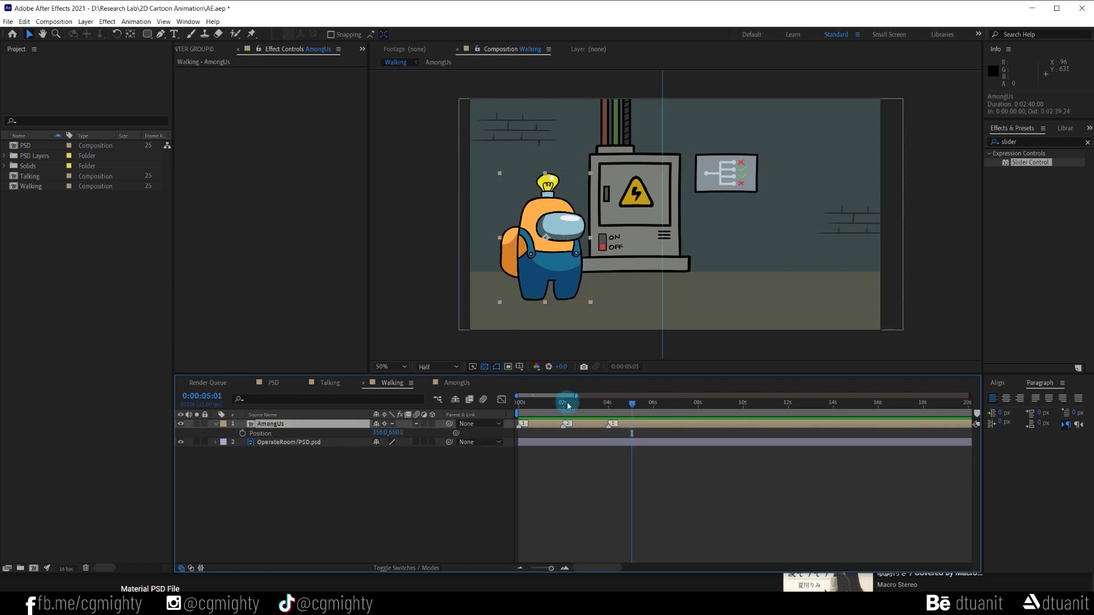
click(564, 403)
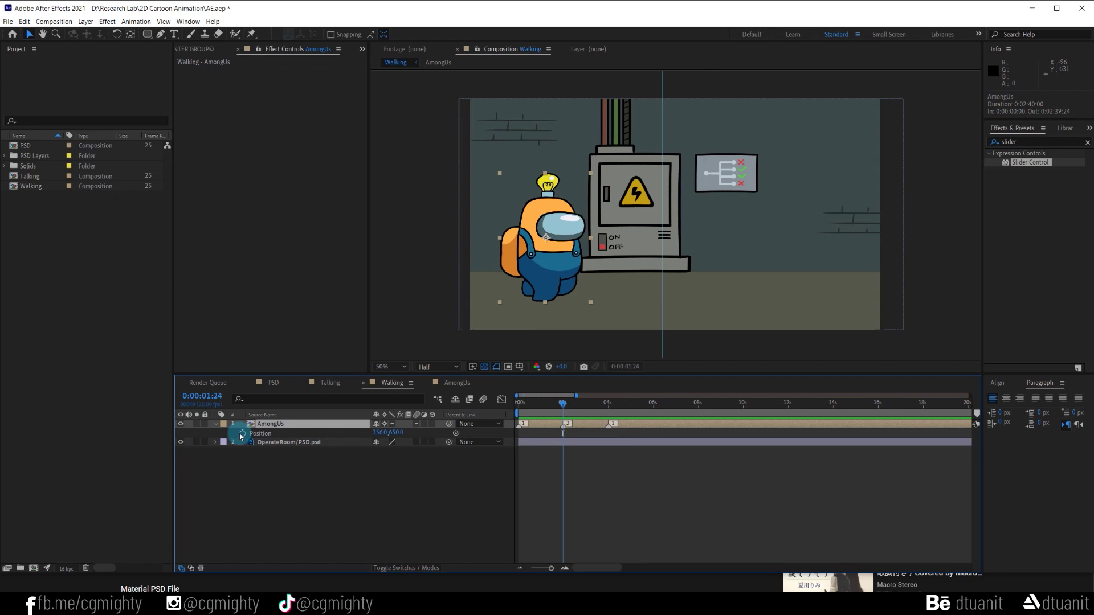
click(242, 434)
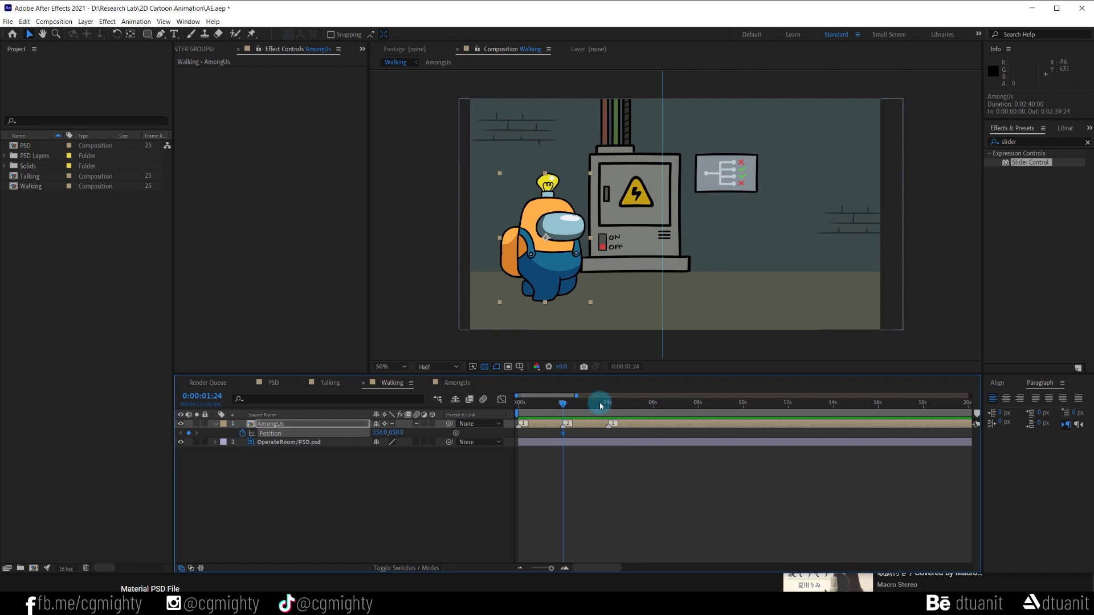
click(606, 405)
drag(563, 282, 826, 281)
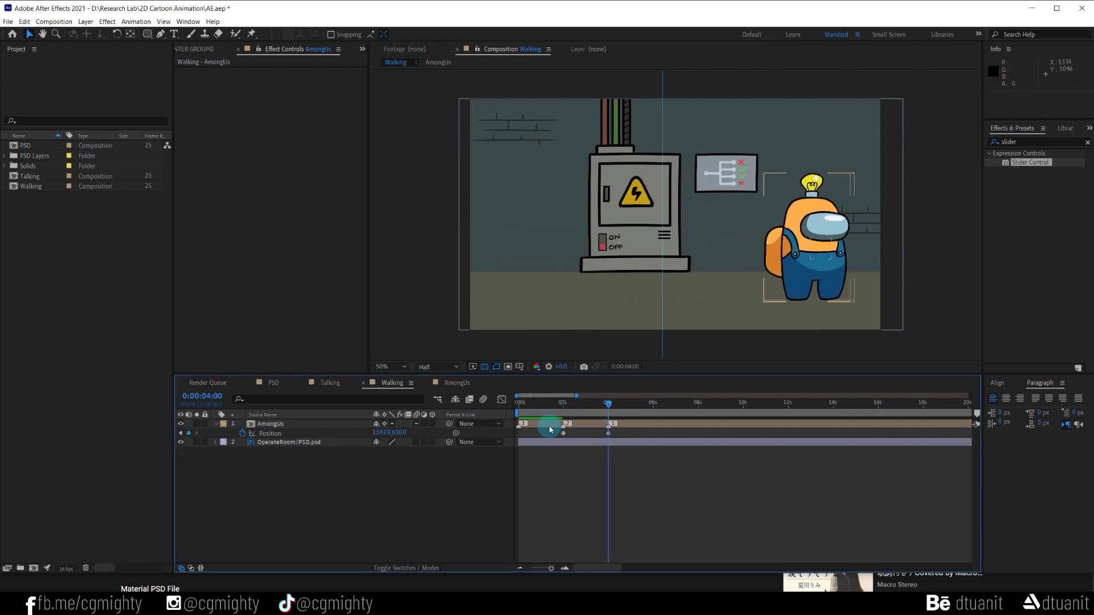
Play the Walking composition from the start to check the character's walk across the room
click(525, 404)
click(560, 476)
key(space)
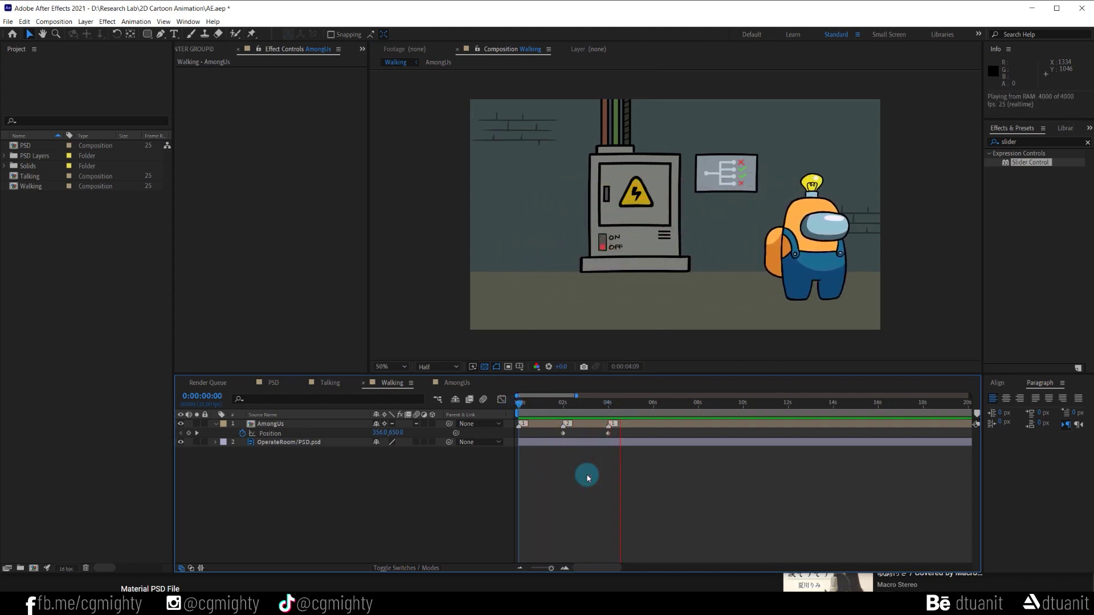
Add a marker with the comment 2 to the AmongUs layer at 0:00:04:20 and check the walk pose around 0:00:06:00
click(628, 426)
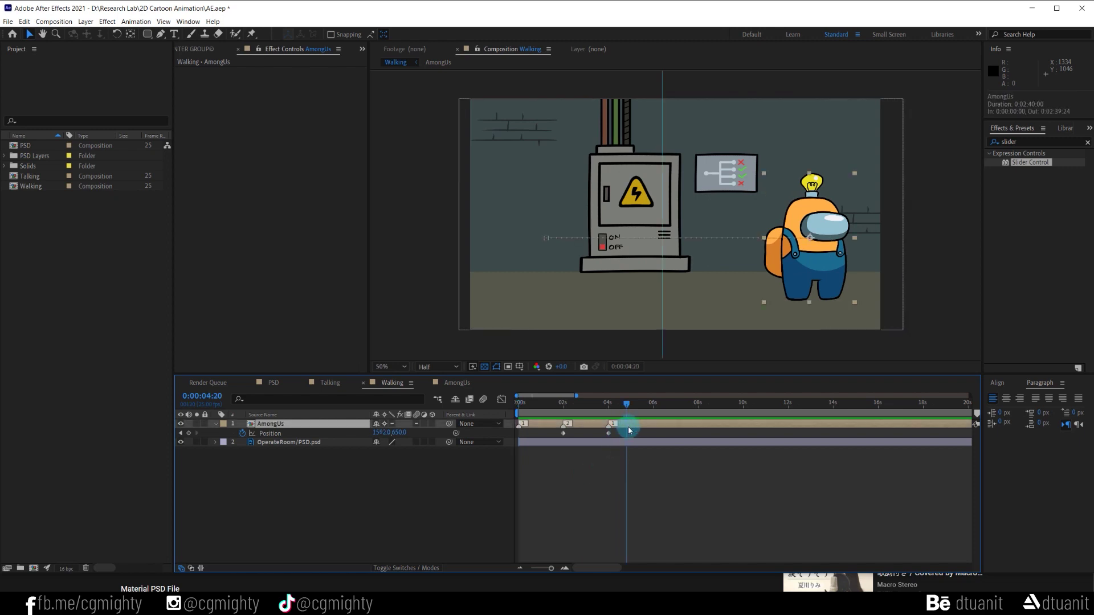
double_click(627, 426)
text(2)
click(766, 359)
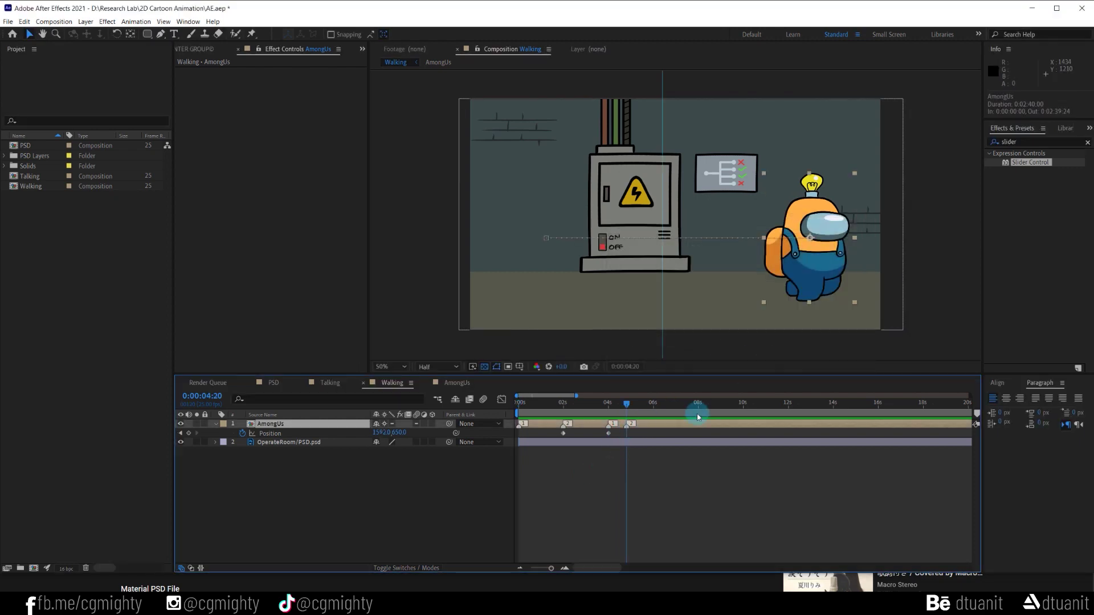
click(653, 414)
drag(652, 415, 654, 416)
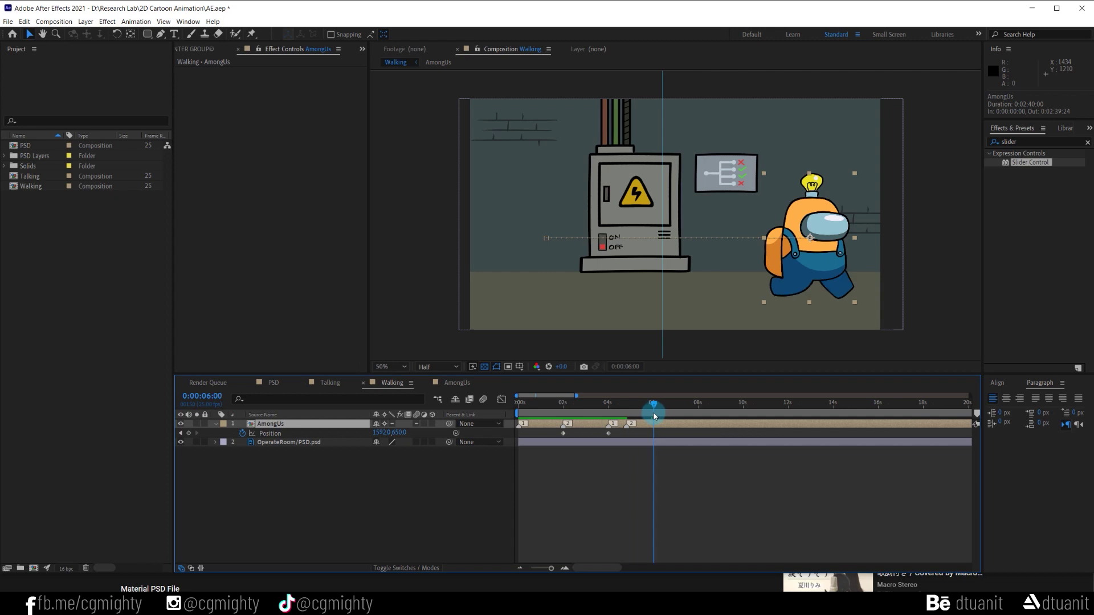
Add Scale keyframes to the AmongUs layer at 0:00:00:00 and 0:00:04:21
click(628, 409)
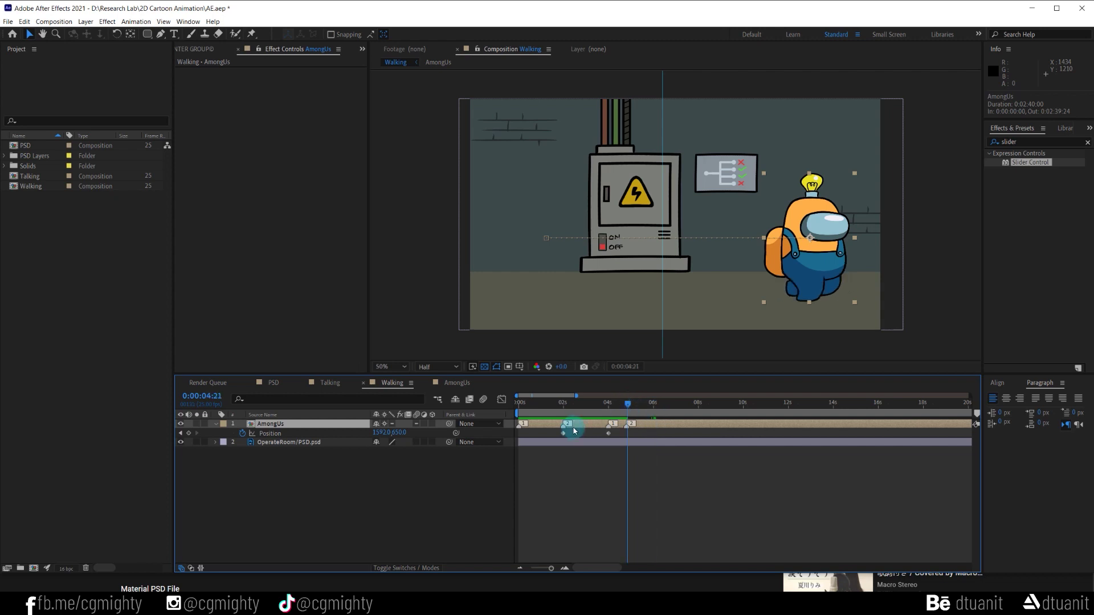
key(shift+s)
click(242, 442)
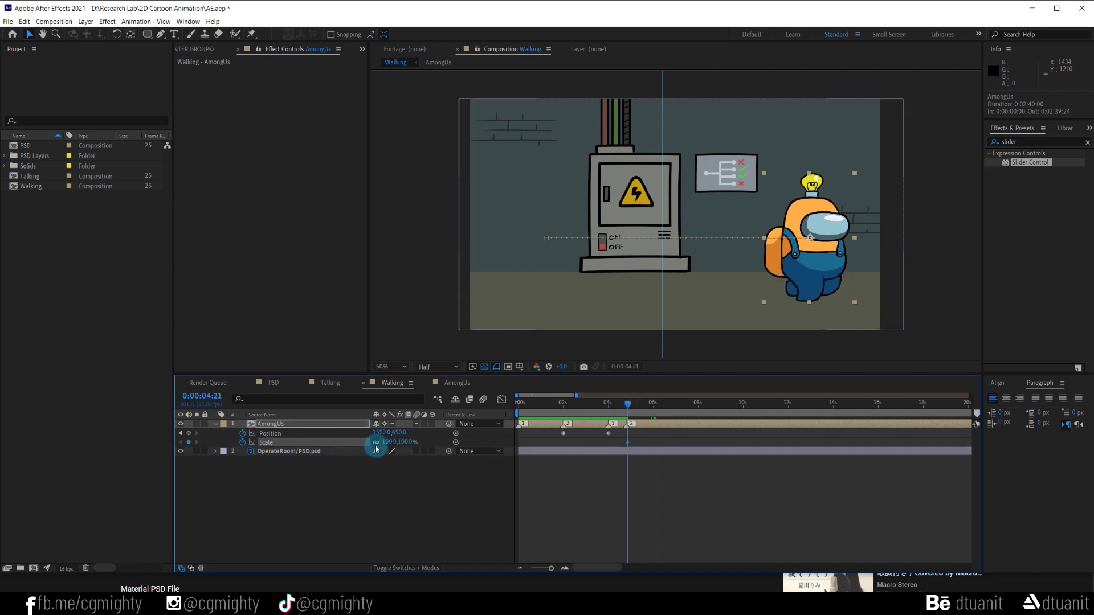
drag(625, 444, 519, 447)
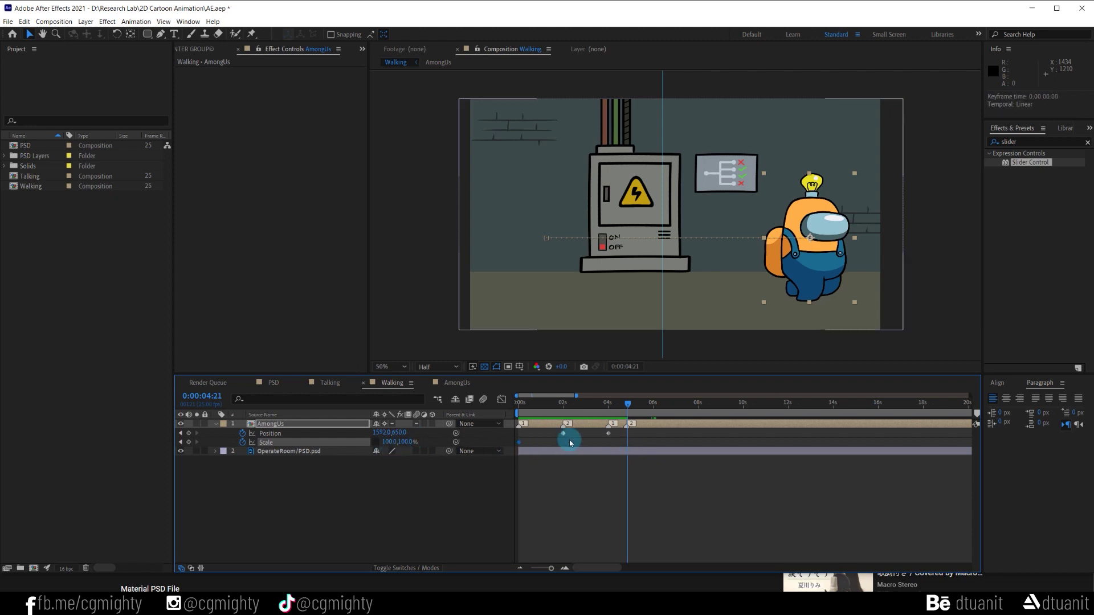
click(189, 442)
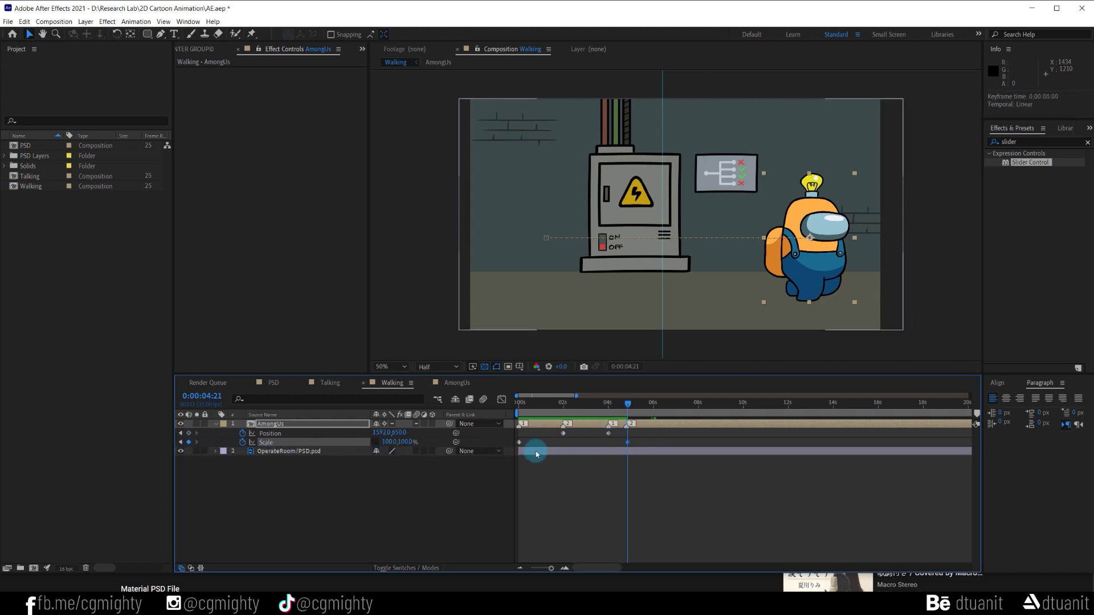
Flip AmongUs horizontally by setting Scale to -100, 100% at 0:00:04:21, and convert the Scale keyframes to hold keyframes
click(390, 443)
text(-100)
key(Return)
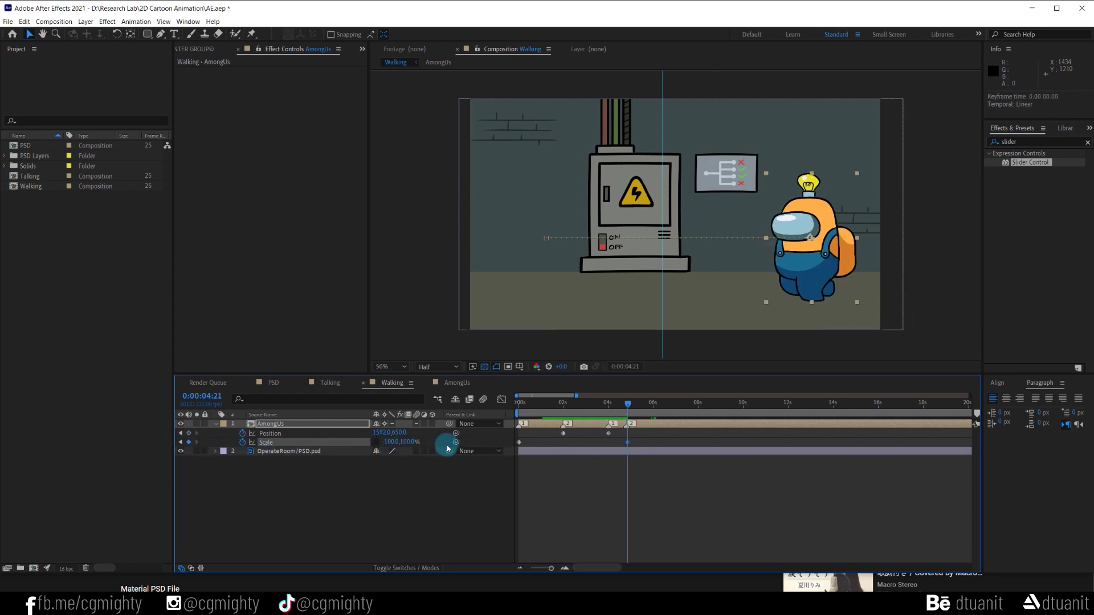
right_click(519, 444)
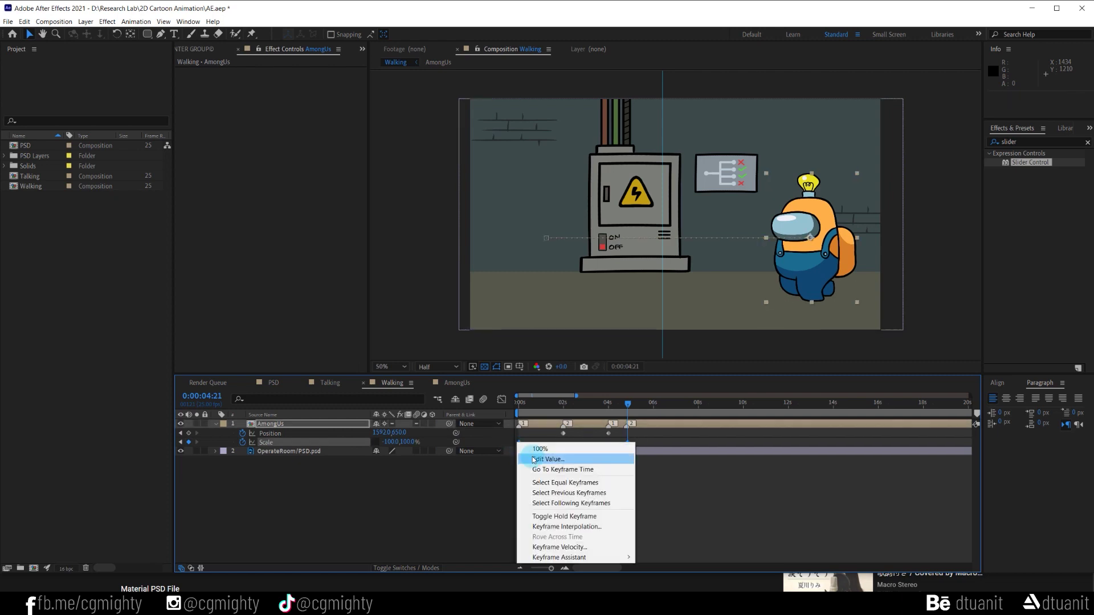
click(598, 517)
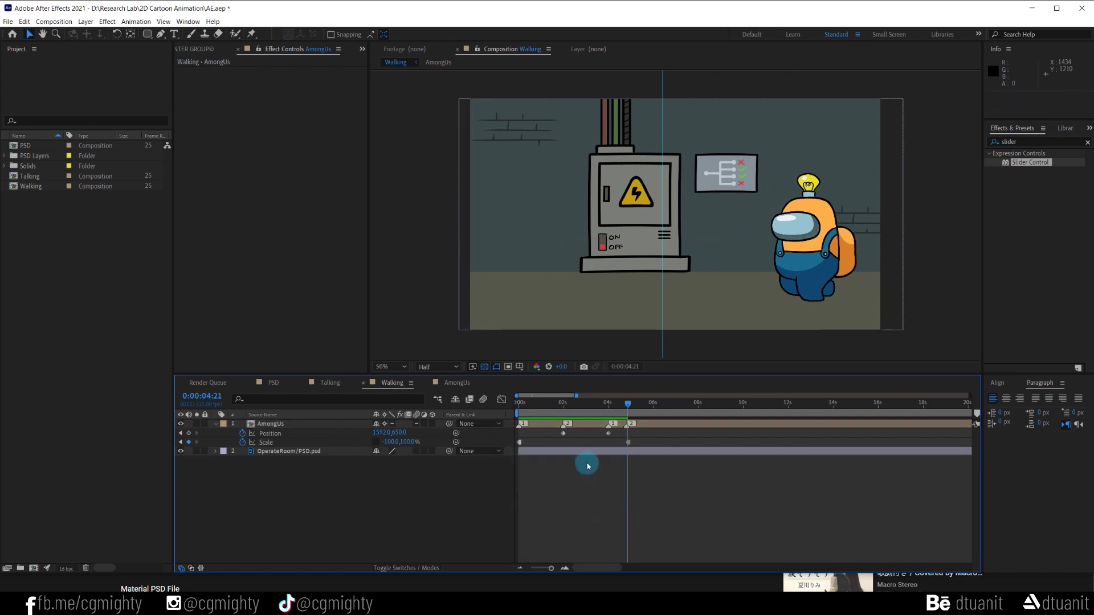
At 0:00:07:00, keyframe the AmongUs Position and move the character back left to 626, 650
click(517, 404)
click(654, 417)
drag(653, 417, 676, 422)
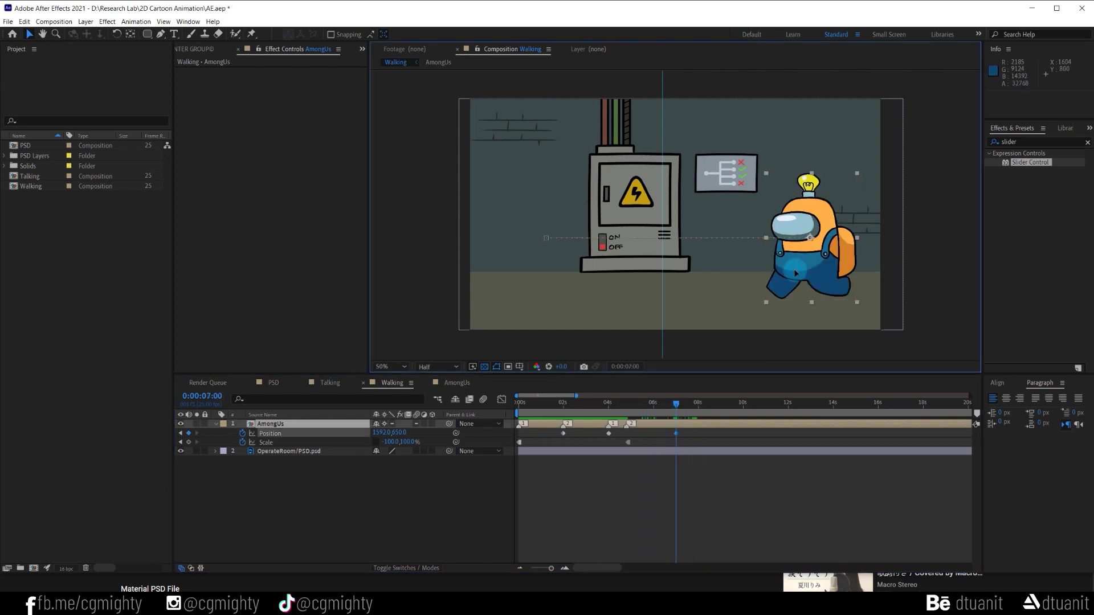
drag(814, 274, 607, 273)
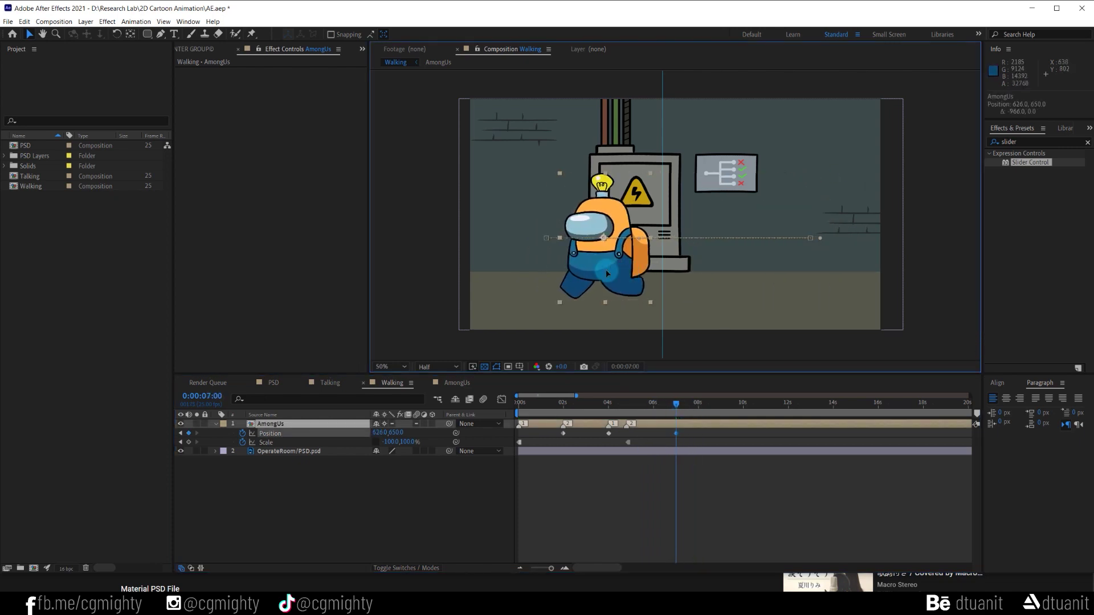
Play the Walking composition and inspect the character's turnaround near 0:00:05:00
key(space)
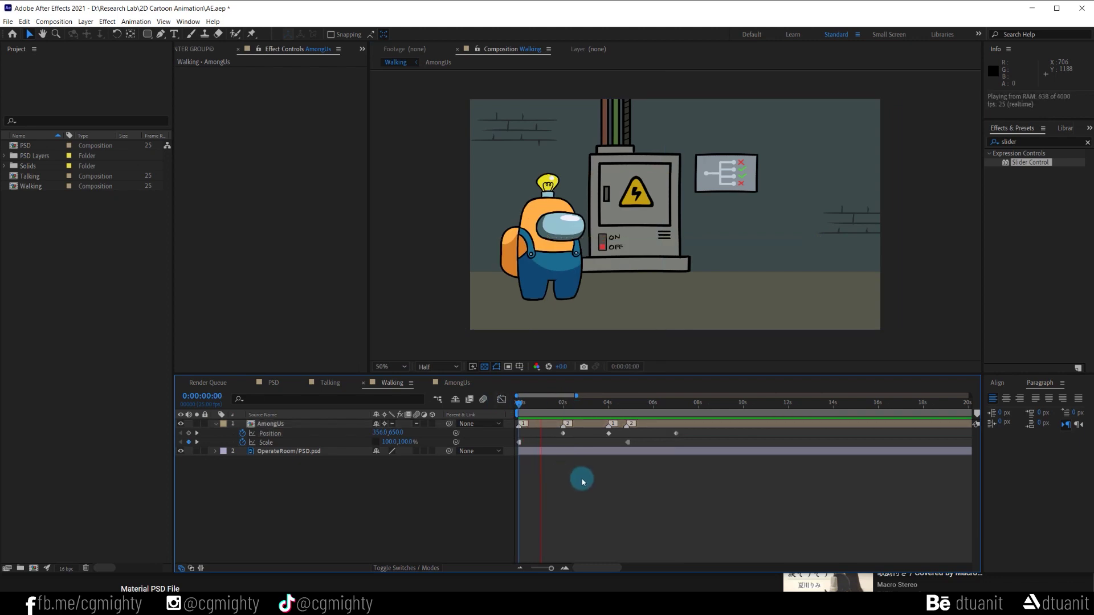
click(611, 493)
scroll(620, 438, up, 2)
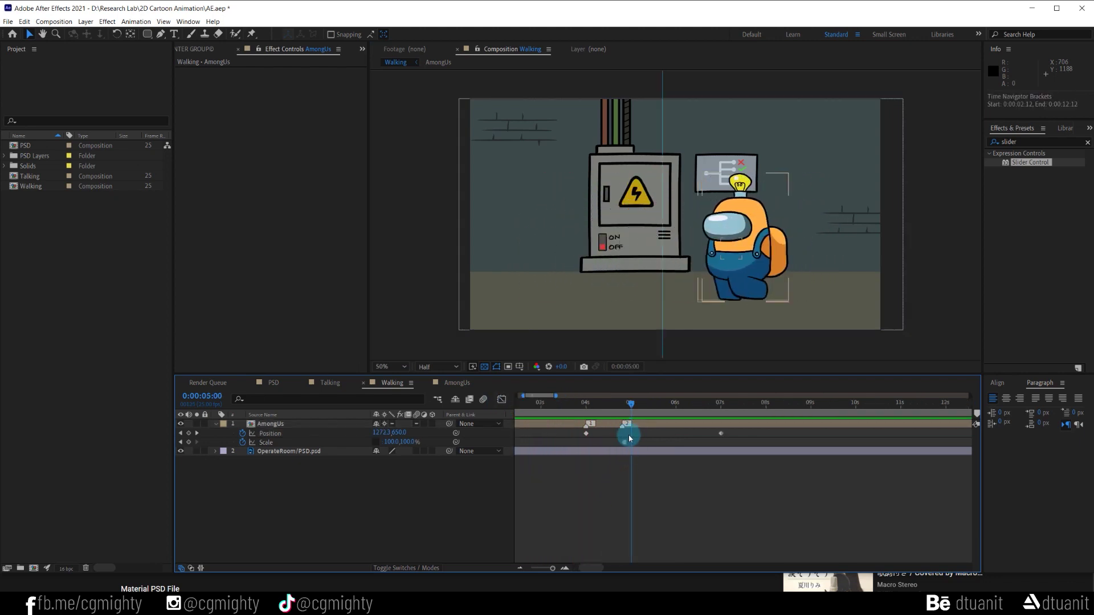
Copy the AmongUs Position keyframe at 0:00:04:00 and paste it one frame before 0:00:04:21
click(586, 433)
key(ctrl+c)
click(624, 403)
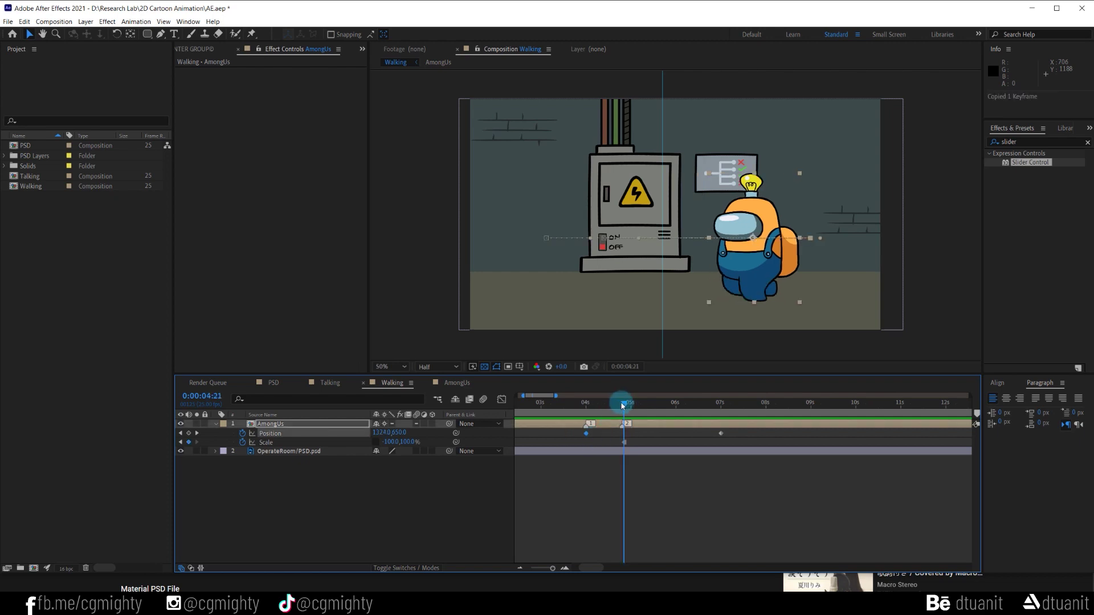
key(Page_Up)
key(ctrl+v)
Play back the turnaround from about 0:00:03:08 to check the pause, flip and walk back
drag(585, 405, 564, 404)
key(minus)
click(590, 482)
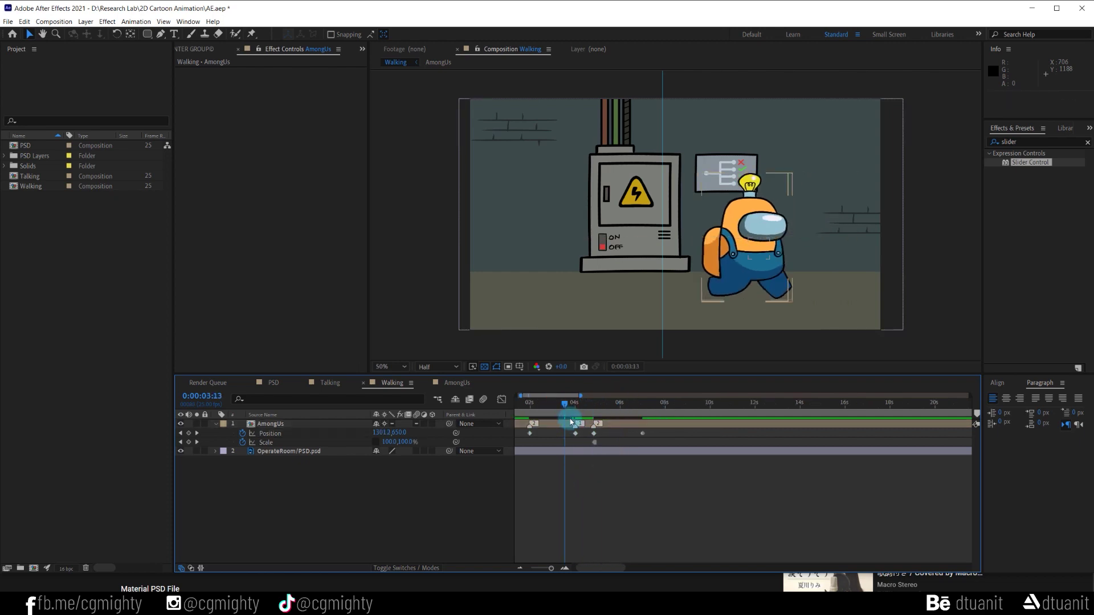
click(621, 502)
key(space)
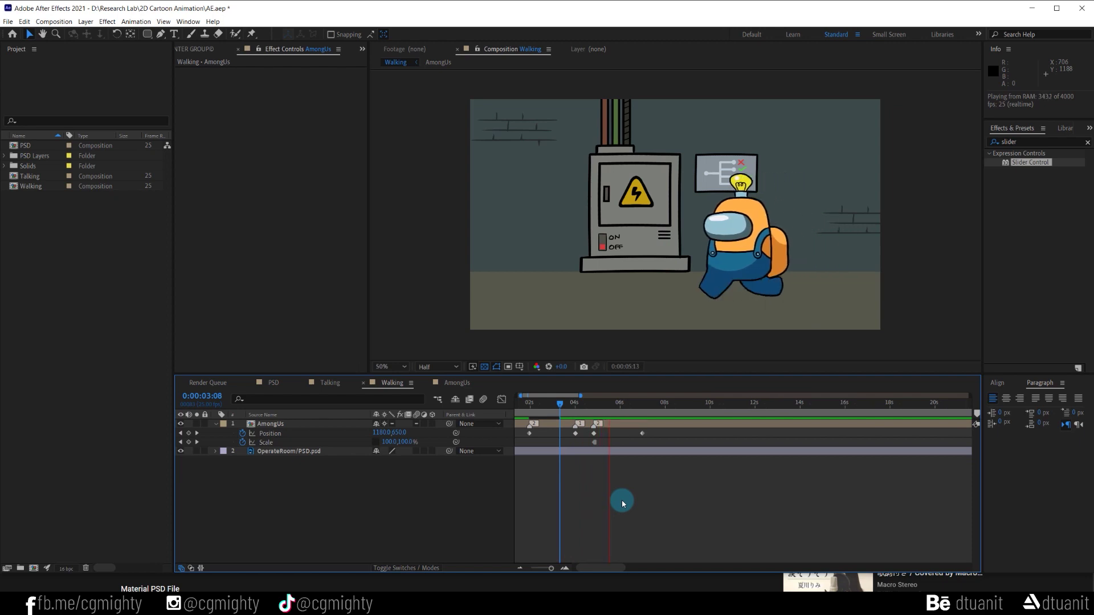
key(space)
Add a layer marker labelled 1 to AmongUs at 0:00:07:00 and play back the end of the walk
key(j)
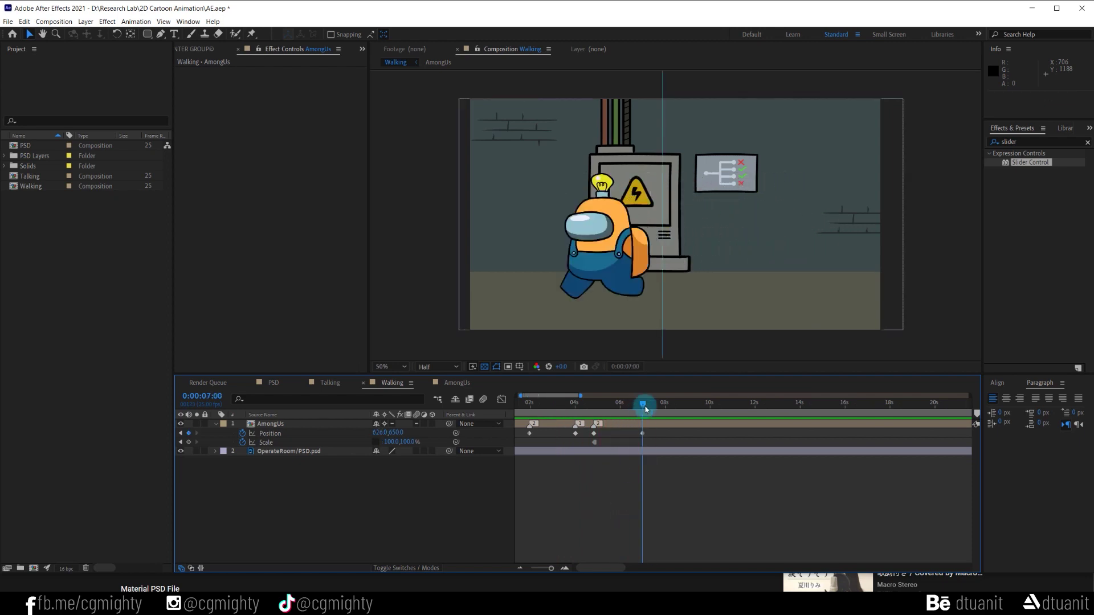
click(644, 425)
double_click(646, 424)
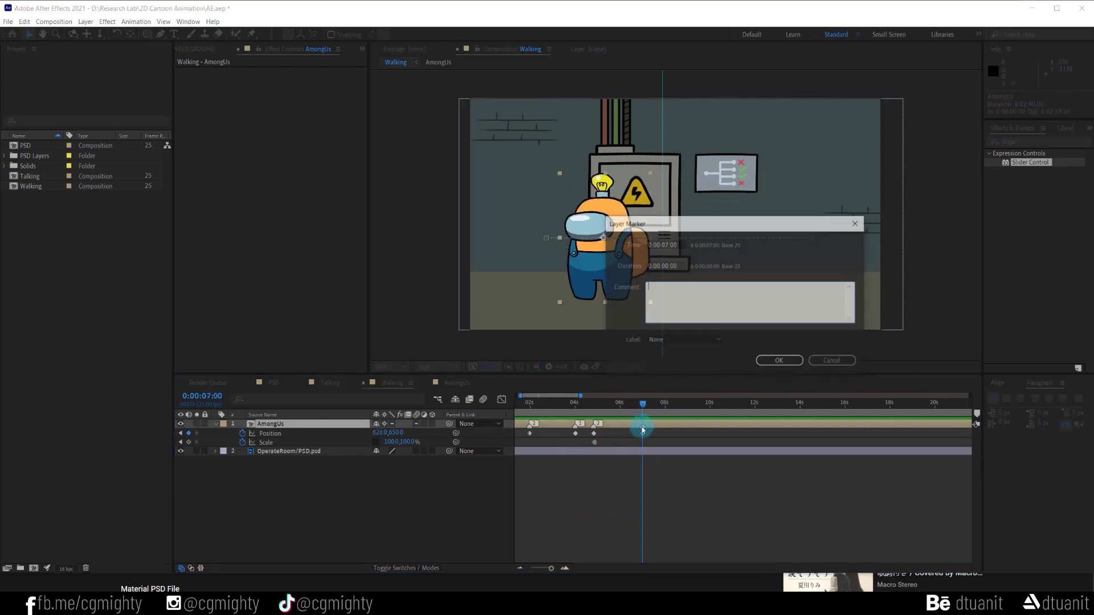
text(1)
click(779, 359)
drag(643, 406, 621, 419)
key(space)
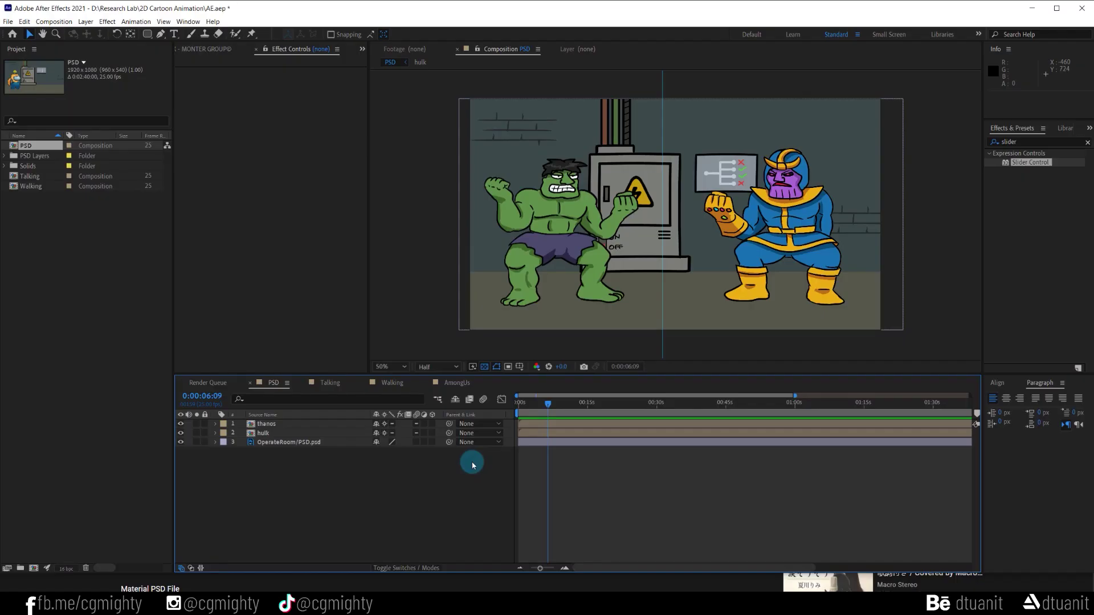
Rename the PSD composition to Fighting in its composition settings
key(ctrl+k)
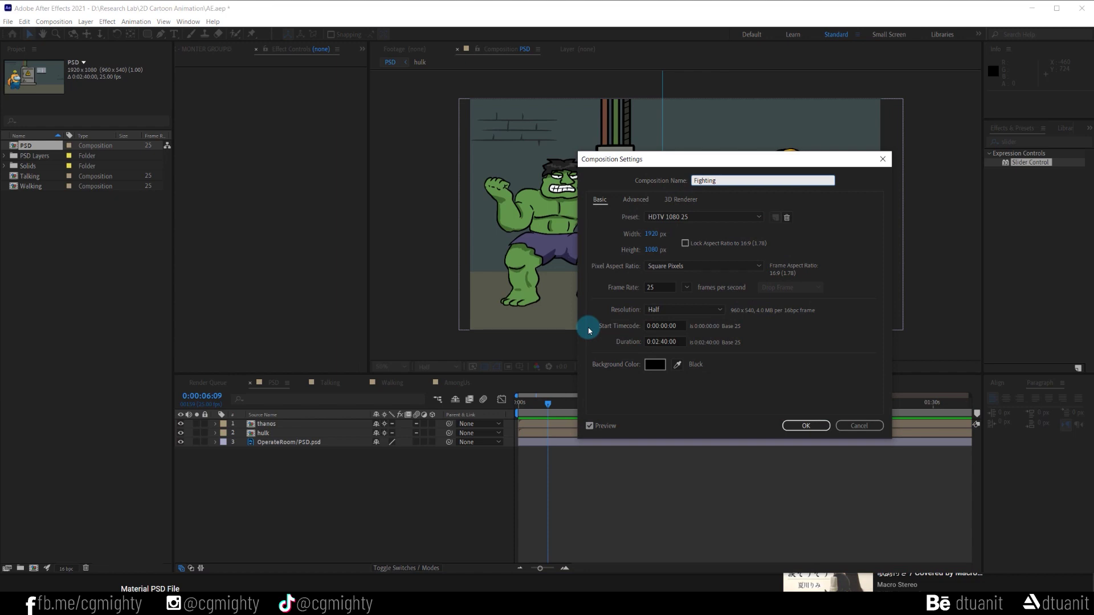
text(Fighting)
click(806, 426)
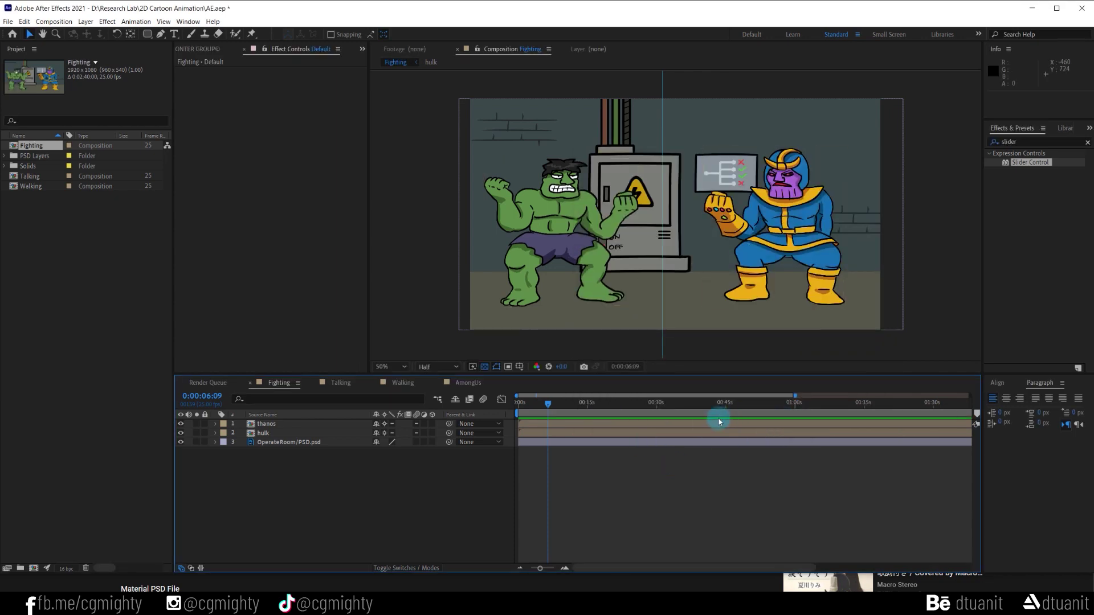
Enable time remapping on the thanos and hulk layers from 0:00:00:00 in the Fighting composition
key(equal)
key(equal)
key(equal)
key(equal)
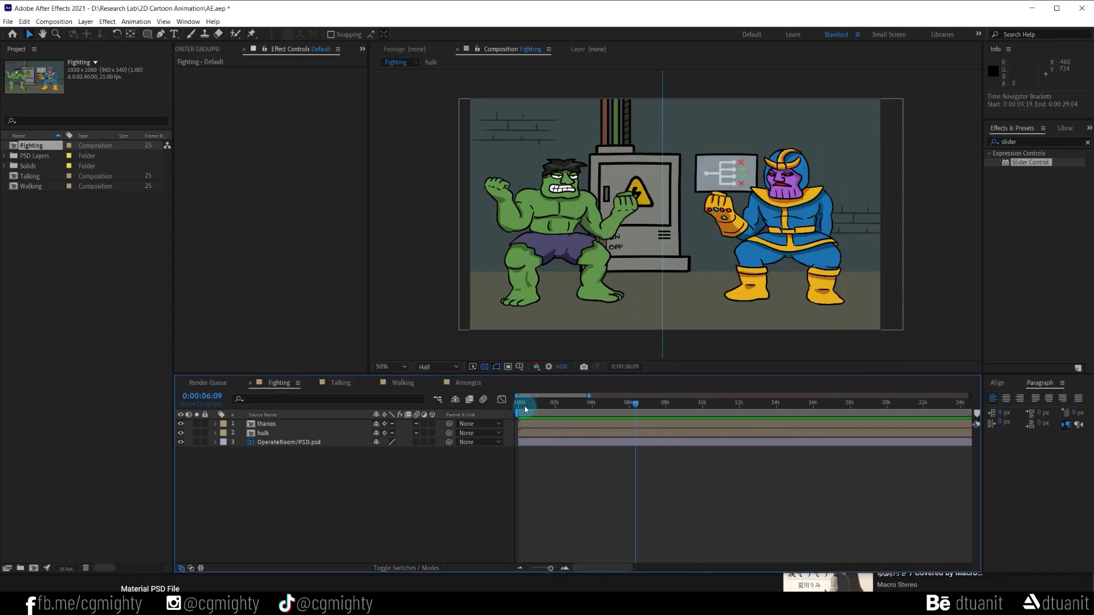
click(525, 408)
click(536, 434)
shift+click(324, 424)
right_click(313, 426)
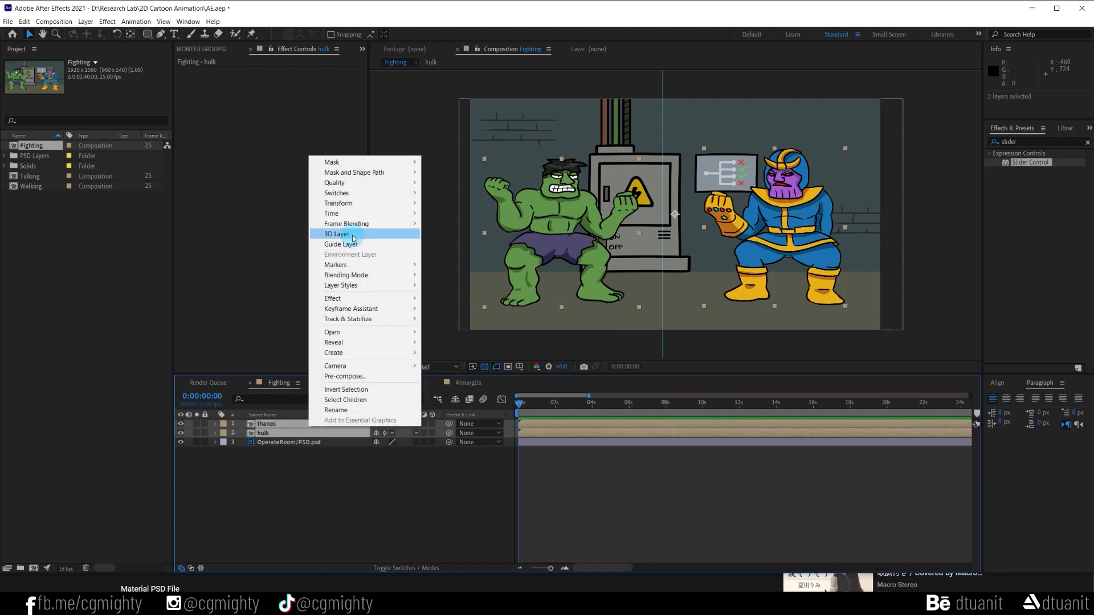
mouse_move(399, 213)
click(460, 246)
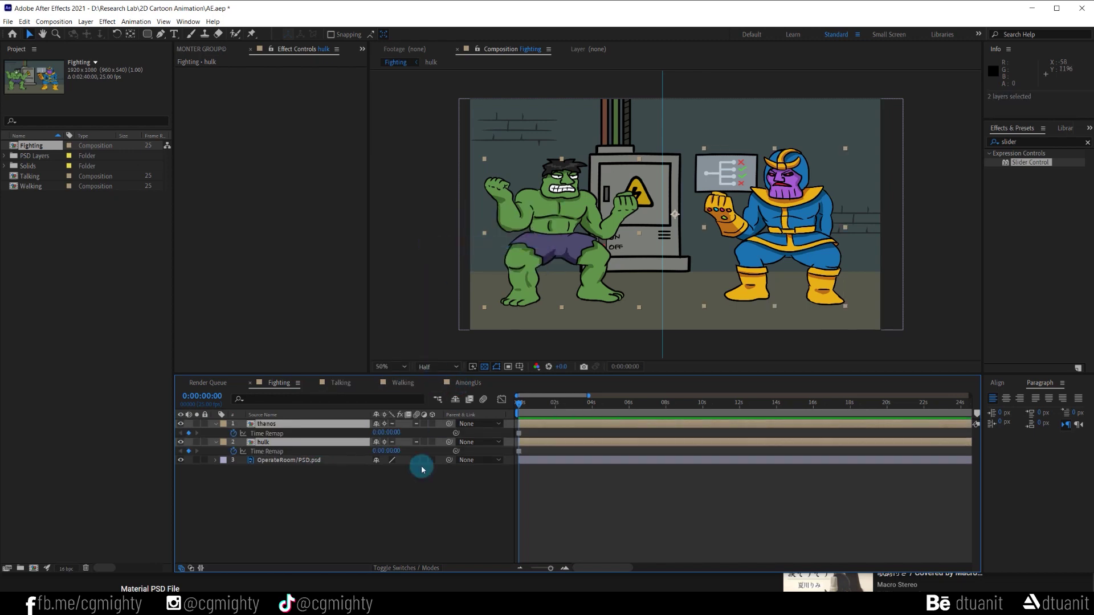
click(376, 493)
Copy only the expression of the AmongUs layer's Time Remap property in the Walking composition
click(403, 383)
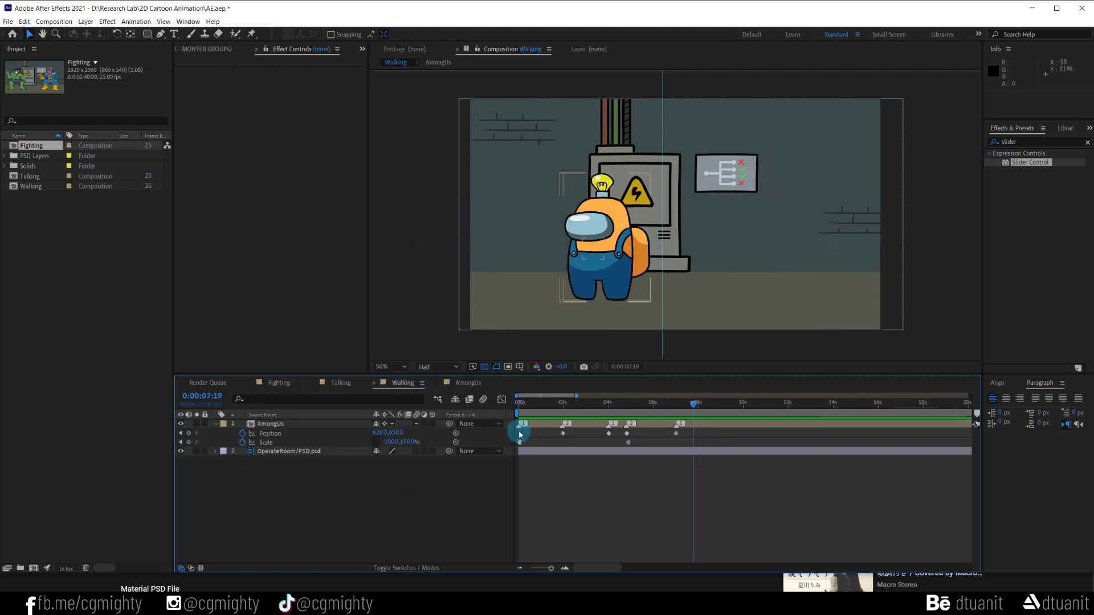
click(287, 429)
key(e)
key(e)
right_click(302, 442)
click(365, 539)
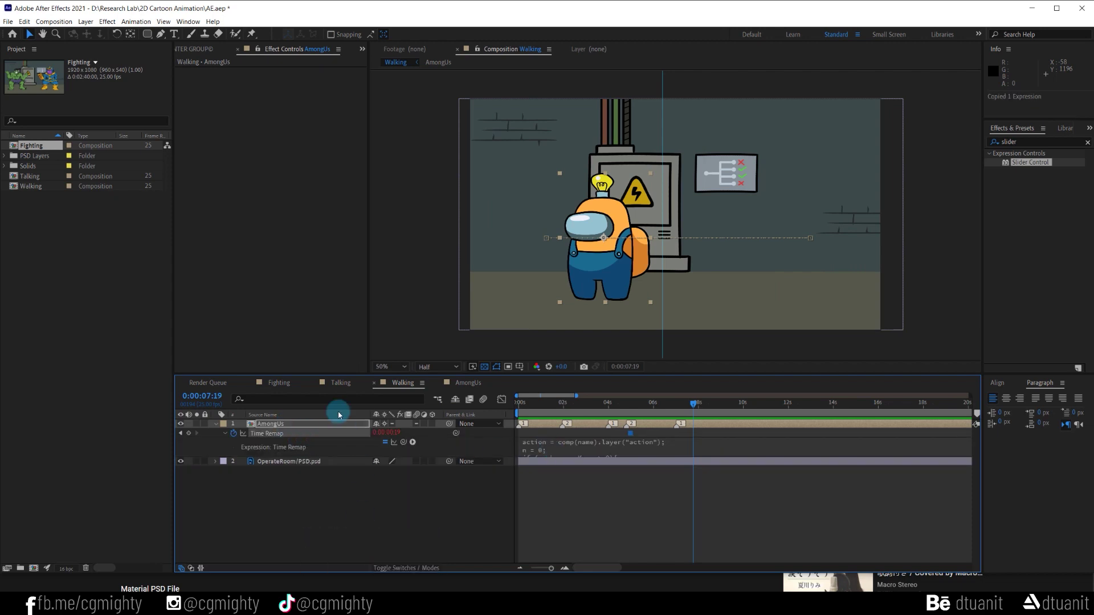
Paste the copied expression onto the Time Remap properties of thanos and hulk in the Fighting composition
click(279, 383)
click(273, 424)
ctrl+click(277, 452)
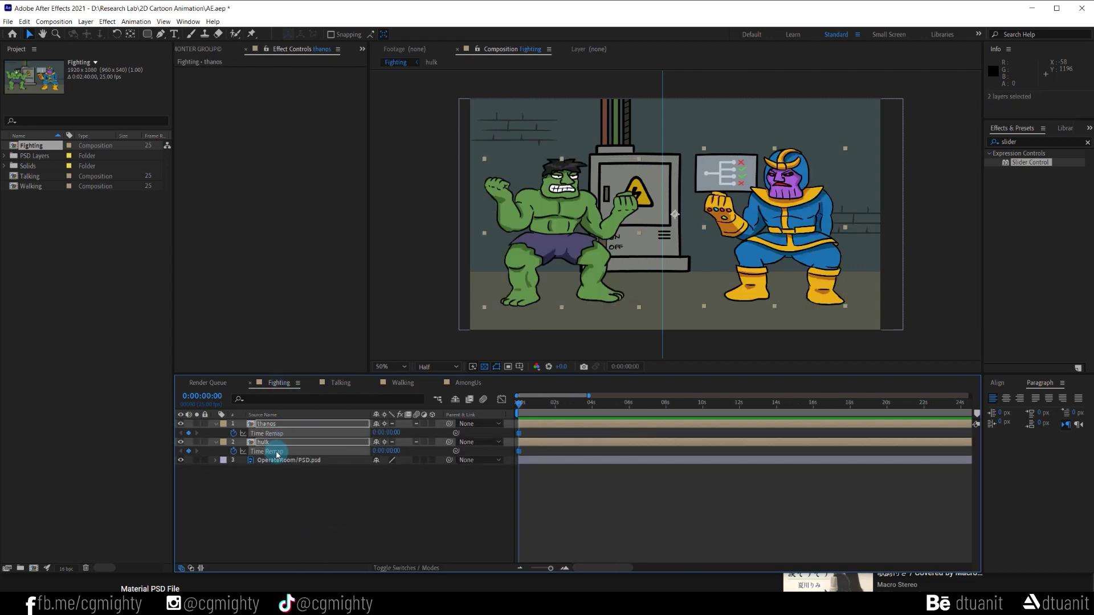
key(ctrl+v)
click(289, 483)
Copy the action layer from the AmongUs composition and paste it into the hulk composition
click(459, 381)
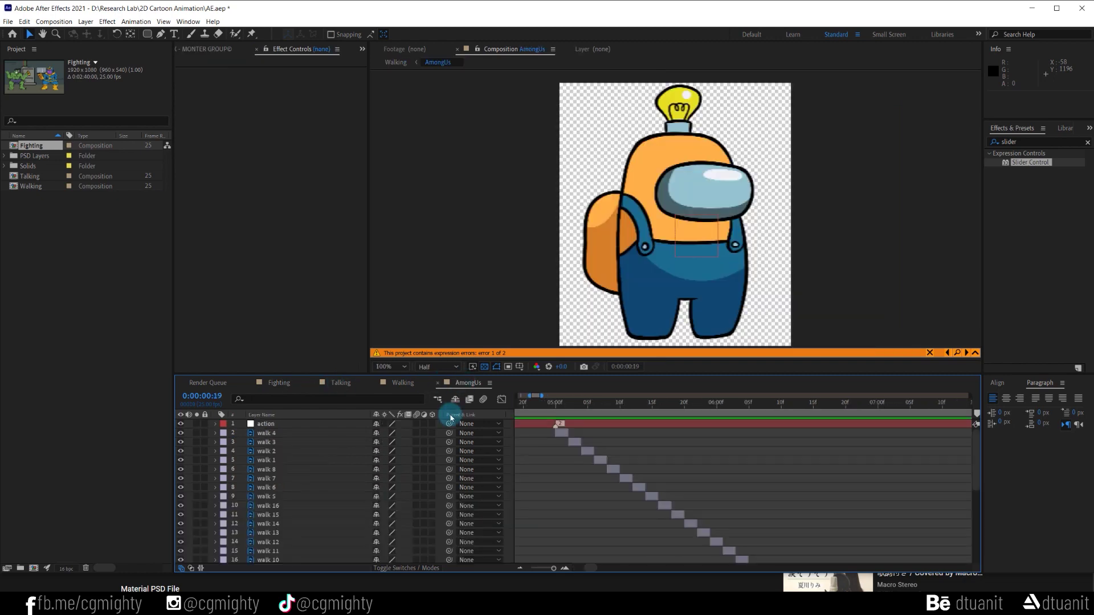
click(317, 425)
key(ctrl+c)
click(290, 388)
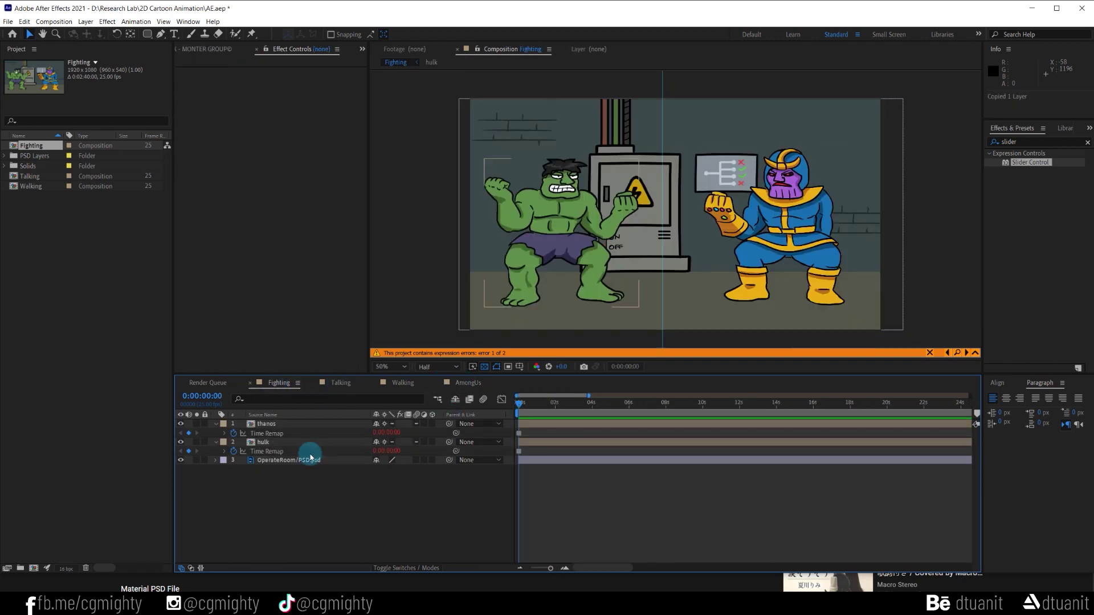
double_click(310, 450)
key(ctrl+v)
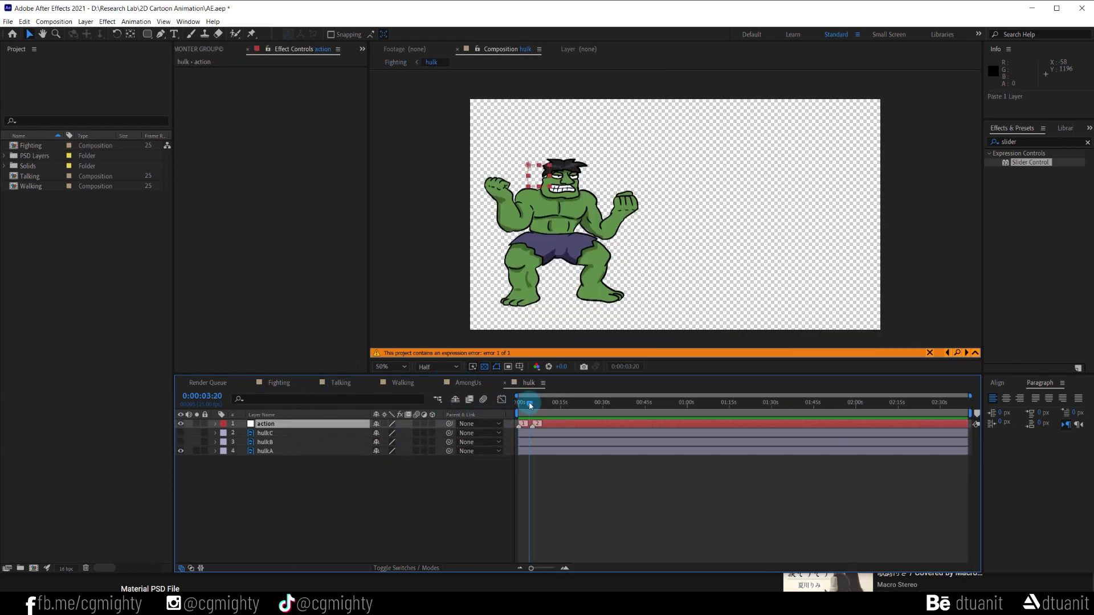
Make hulkB and hulkC visible and trim the out points of all three hulk layers to 0:00:04:24
drag(531, 568, 548, 568)
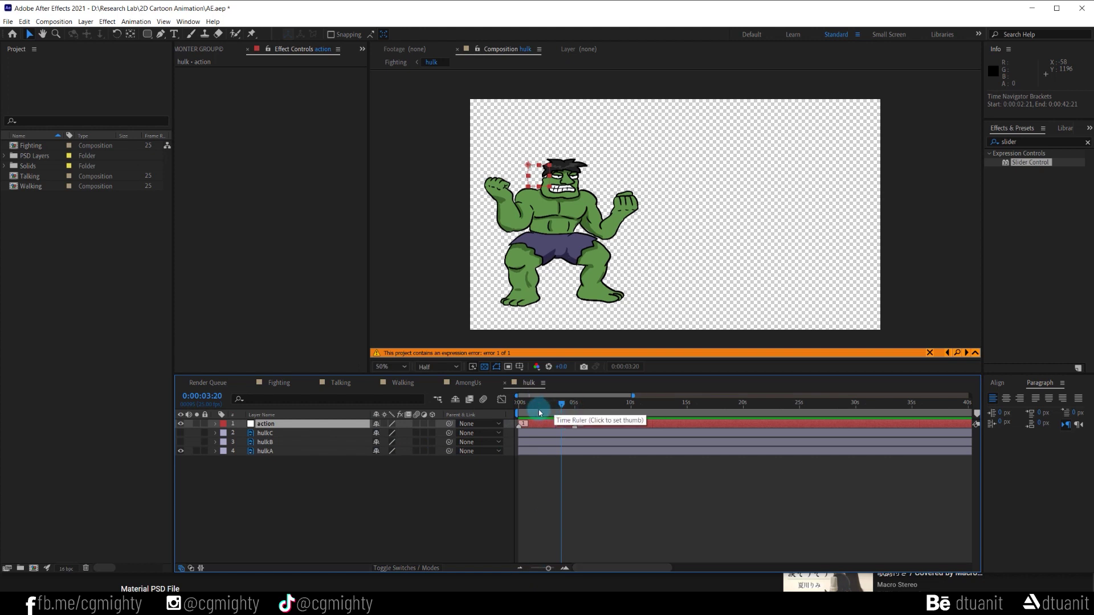
click(561, 433)
drag(183, 445, 180, 433)
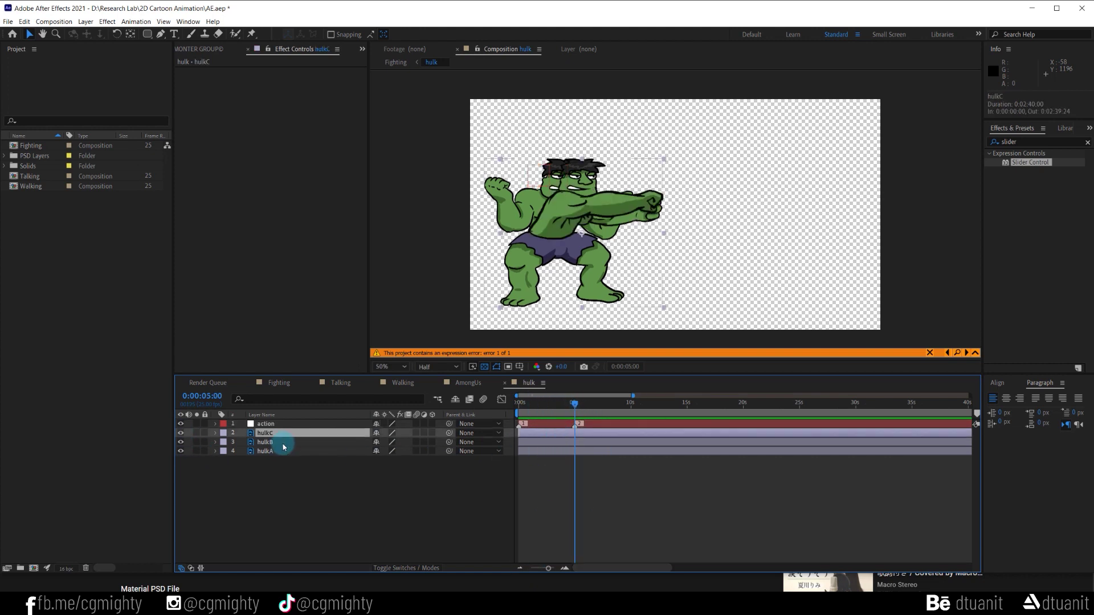
shift+click(567, 449)
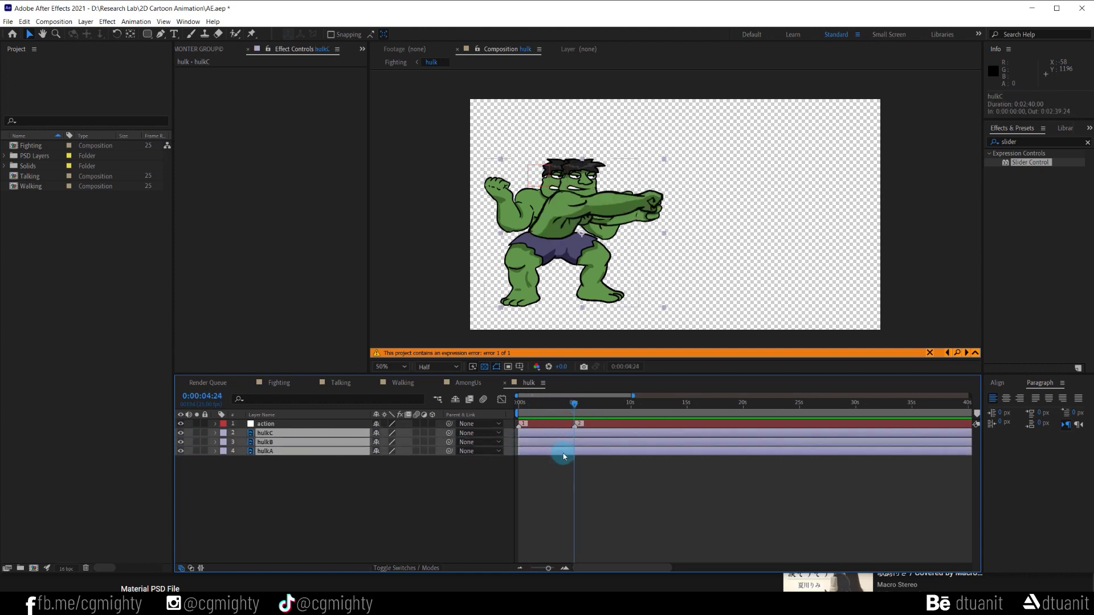
key(alt+bracketright)
Arrange the three trimmed hulk layers end to end in time with Sequence Layers
right_click(542, 439)
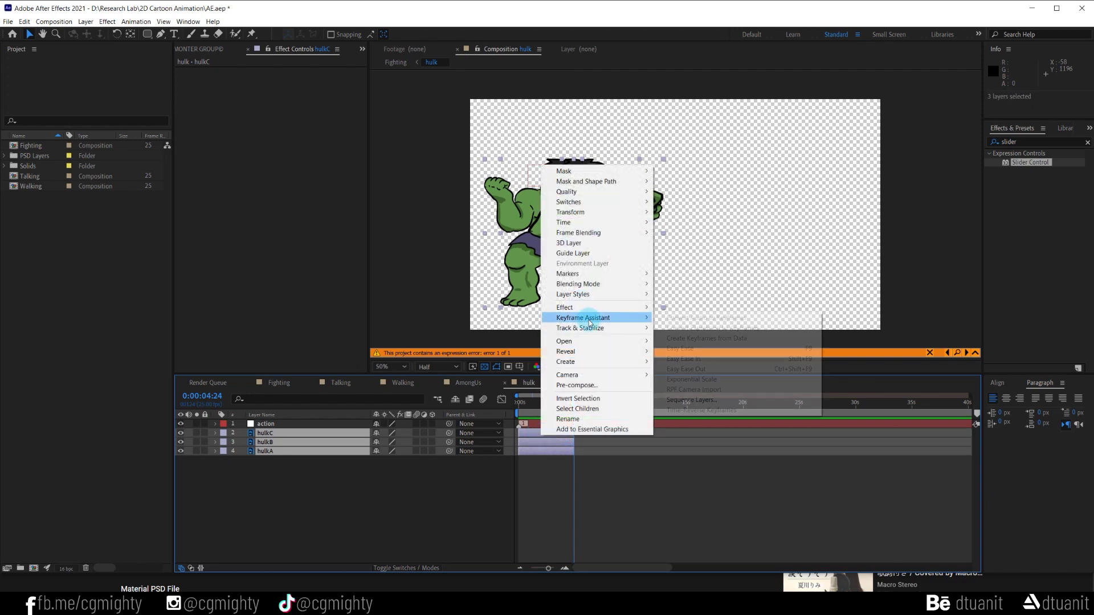
mouse_move(583, 317)
click(720, 389)
click(751, 331)
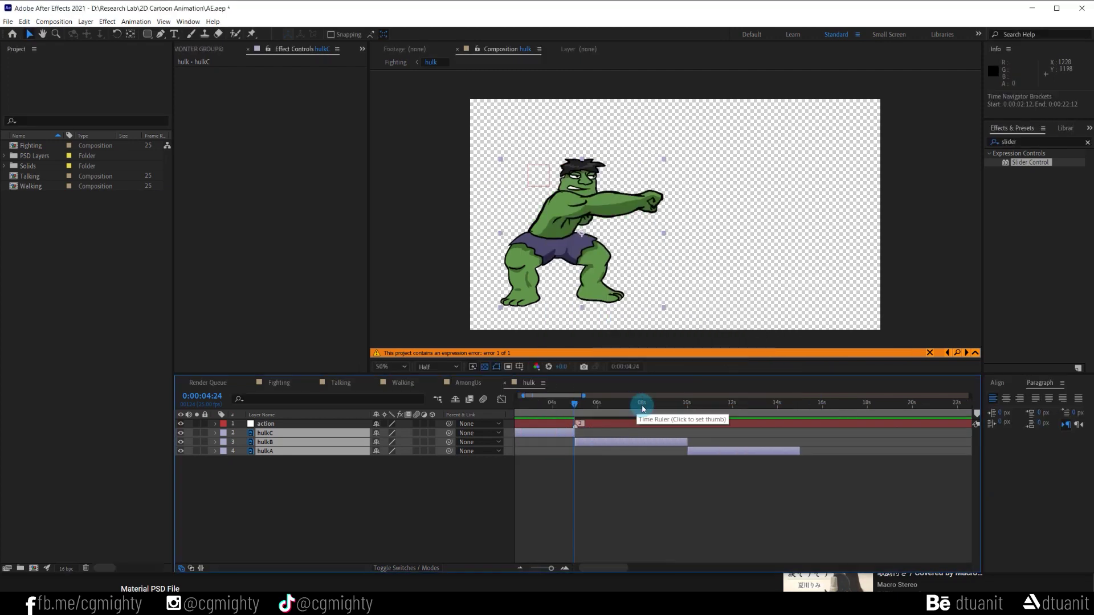
Add a marker labelled 3 to the action layer of the hulk composition at 0:00:10:00
click(632, 403)
scroll(689, 406, up, 5)
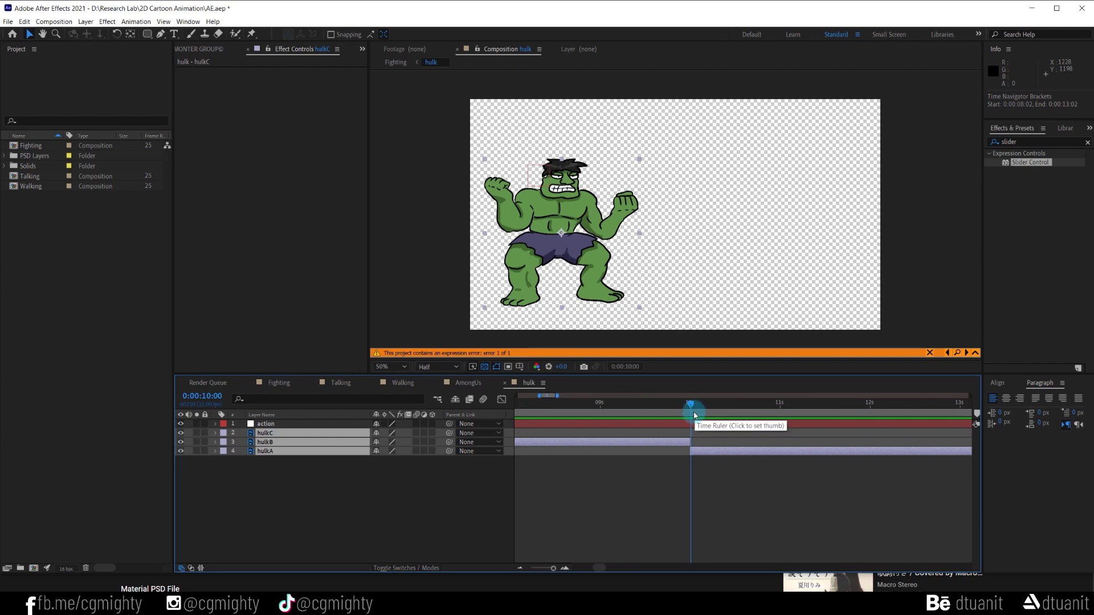
click(691, 424)
key(KP_Multiply)
double_click(691, 424)
text(3)
click(769, 365)
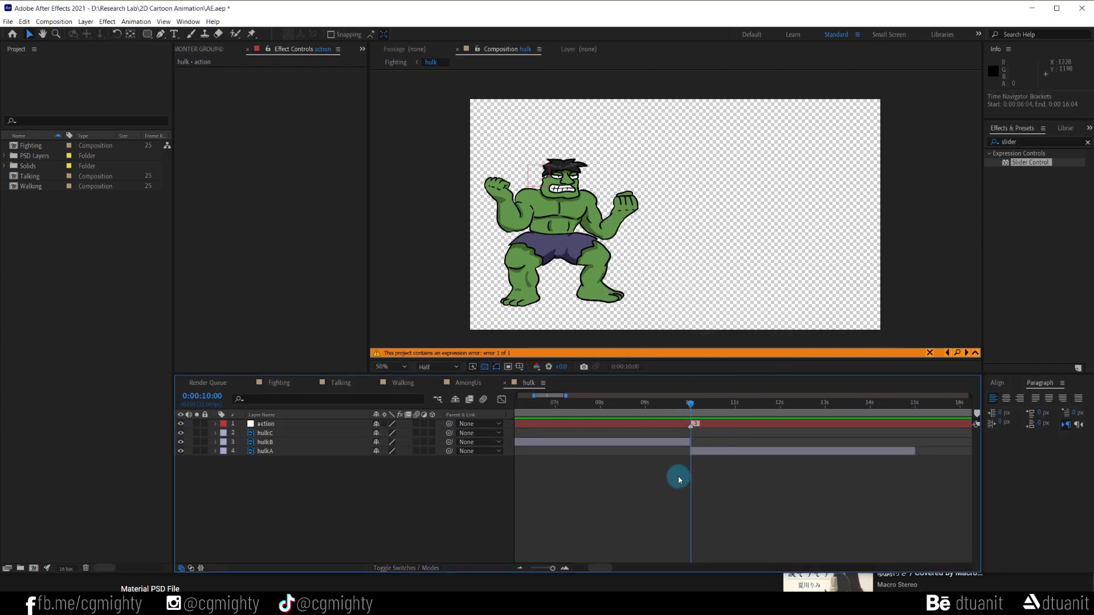
Swap the hulkA and hulkC clips in time so hulkA starts the sequence and hulkC starts at 0:00:10:00, then scrub through the poses
scroll(678, 476, down, 3)
drag(633, 406, 655, 415)
scroll(558, 416, down, 3)
click(648, 454)
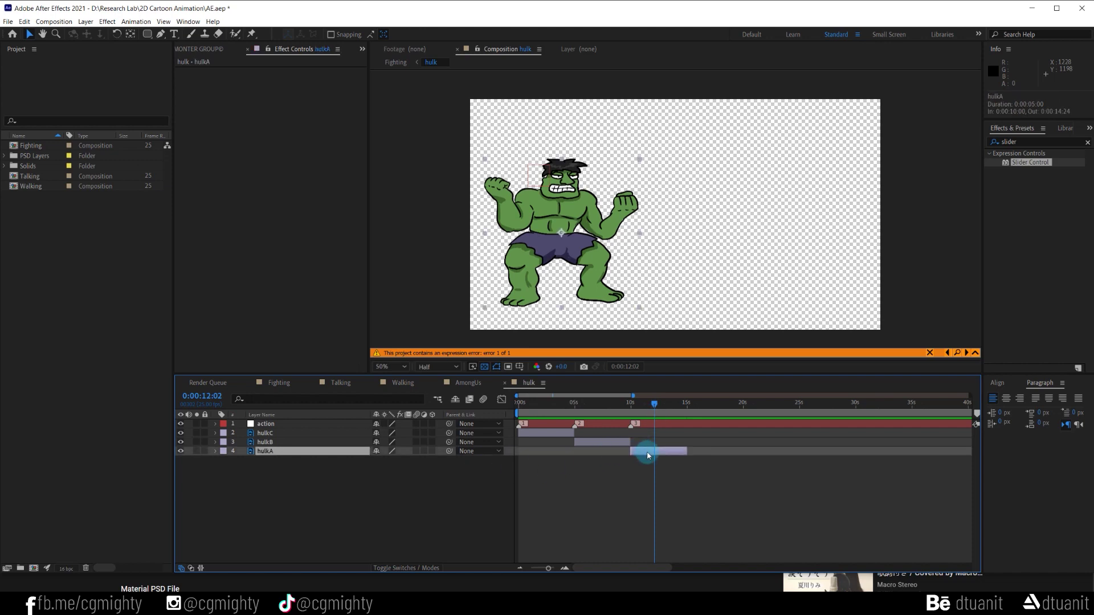
mouse_move(647, 455)
mouse_down()
mouse_move(535, 451)
mouse_move(656, 435)
mouse_up()
drag(532, 409, 647, 409)
click(466, 473)
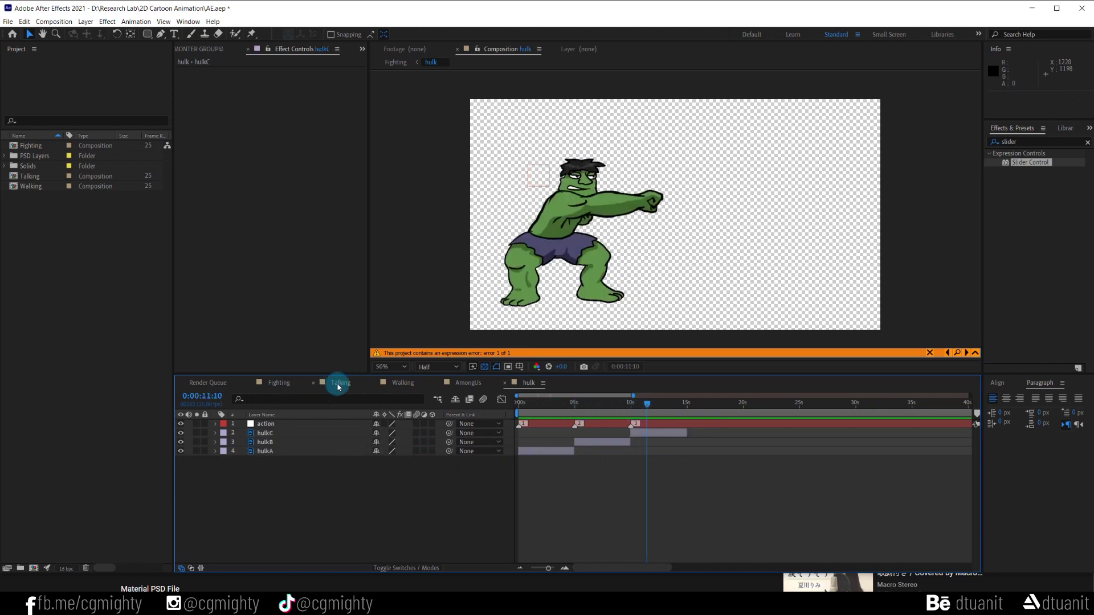
Open the thanos composition from Fighting and paste the action layer into it
click(279, 383)
double_click(292, 423)
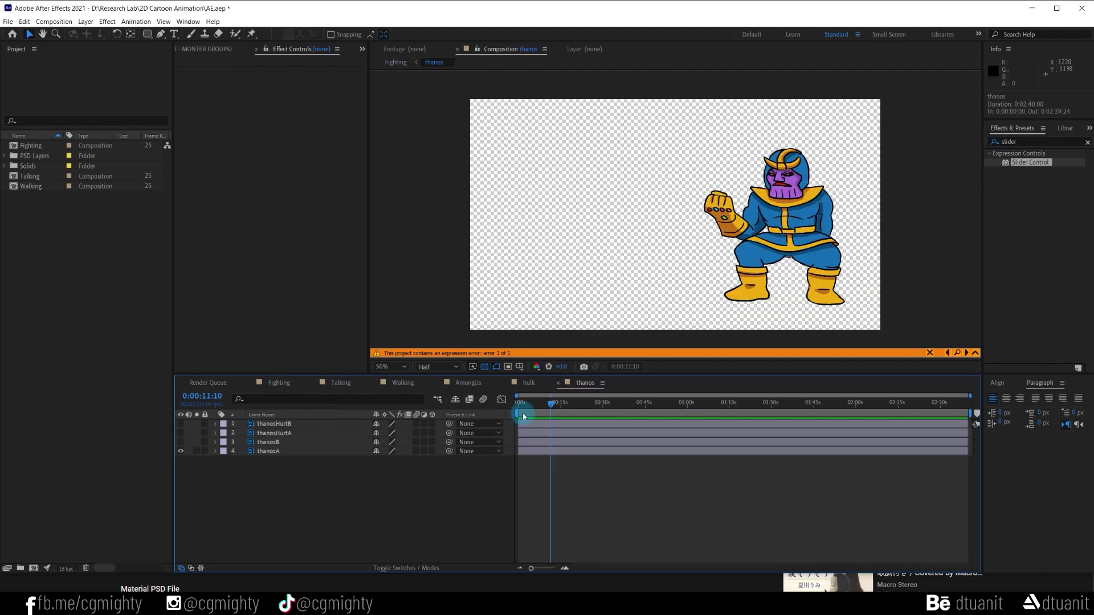
key(ctrl+v)
scroll(606, 490, up, 5)
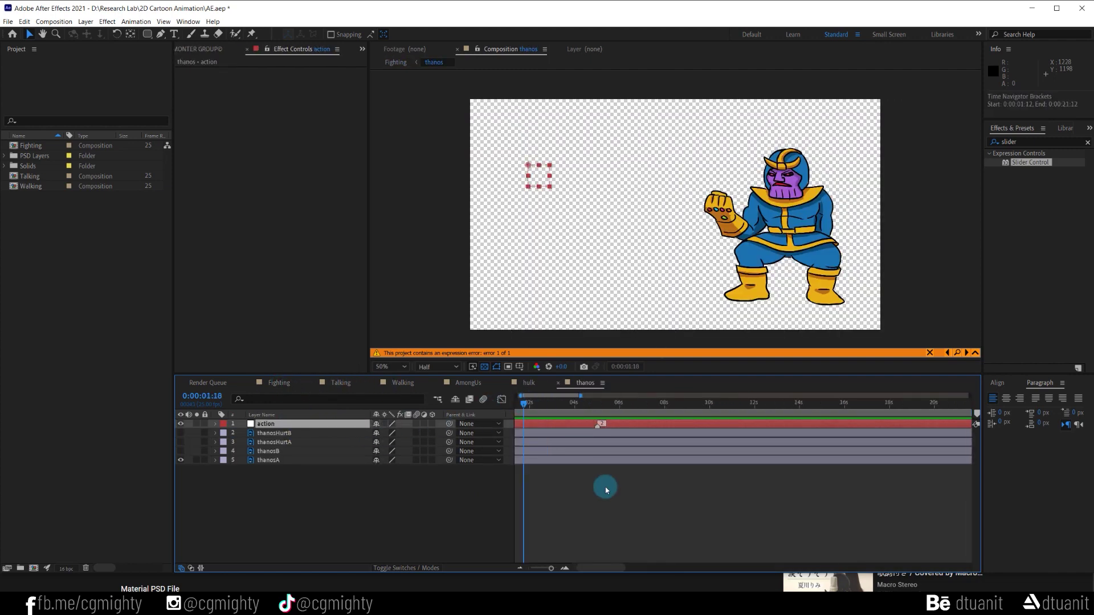
scroll(592, 521, up, 3)
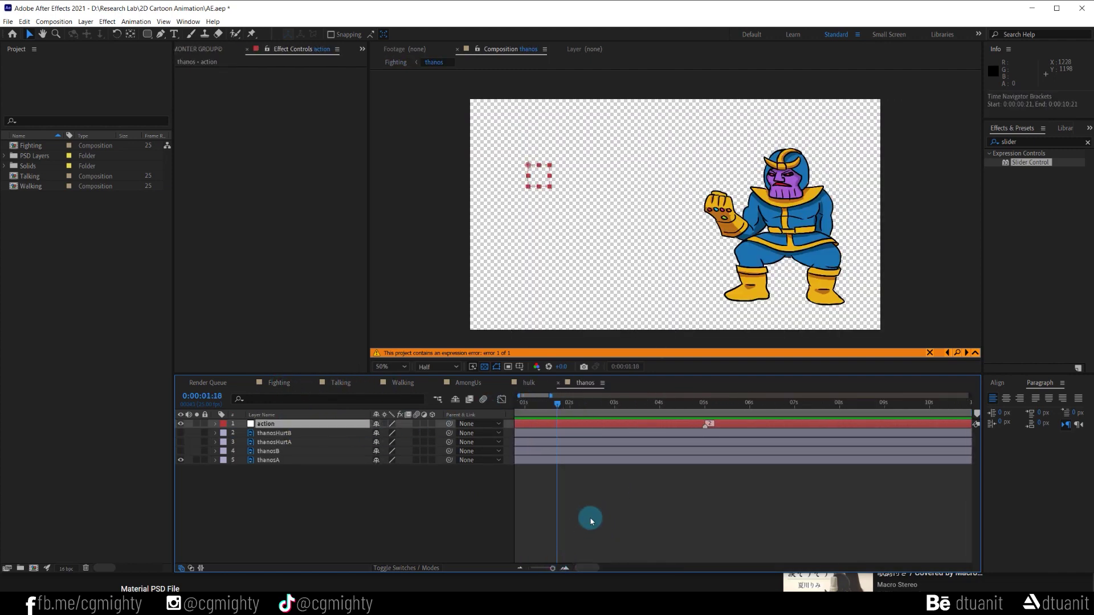
Trim the four thanos pose layers to end at 0:00:04:24 and sequence them end to end
click(665, 436)
shift+click(667, 459)
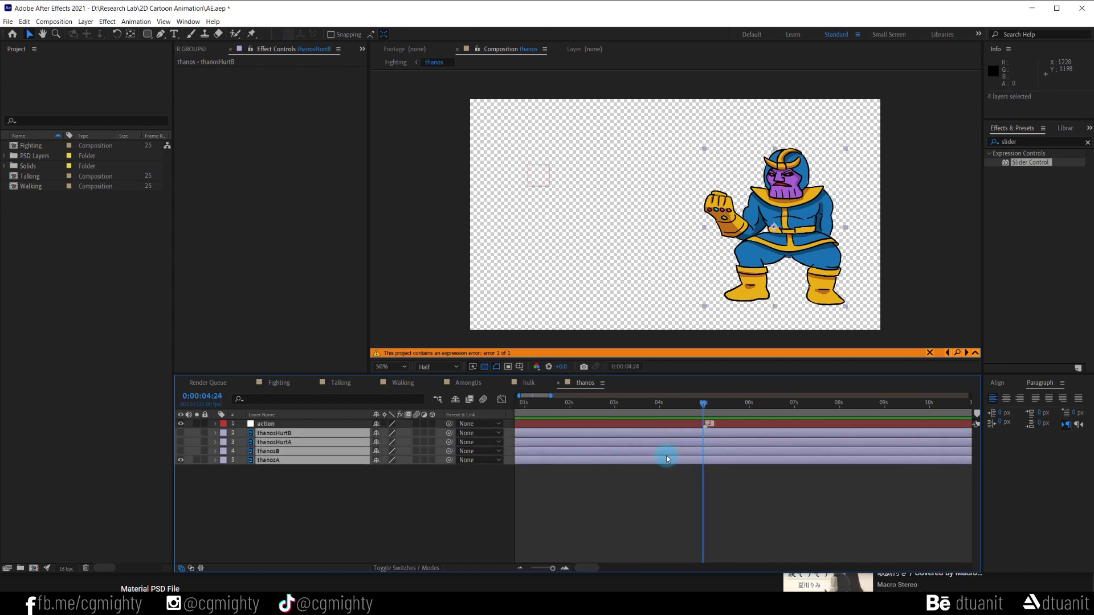
key(alt+])
right_click(664, 441)
mouse_move(718, 353)
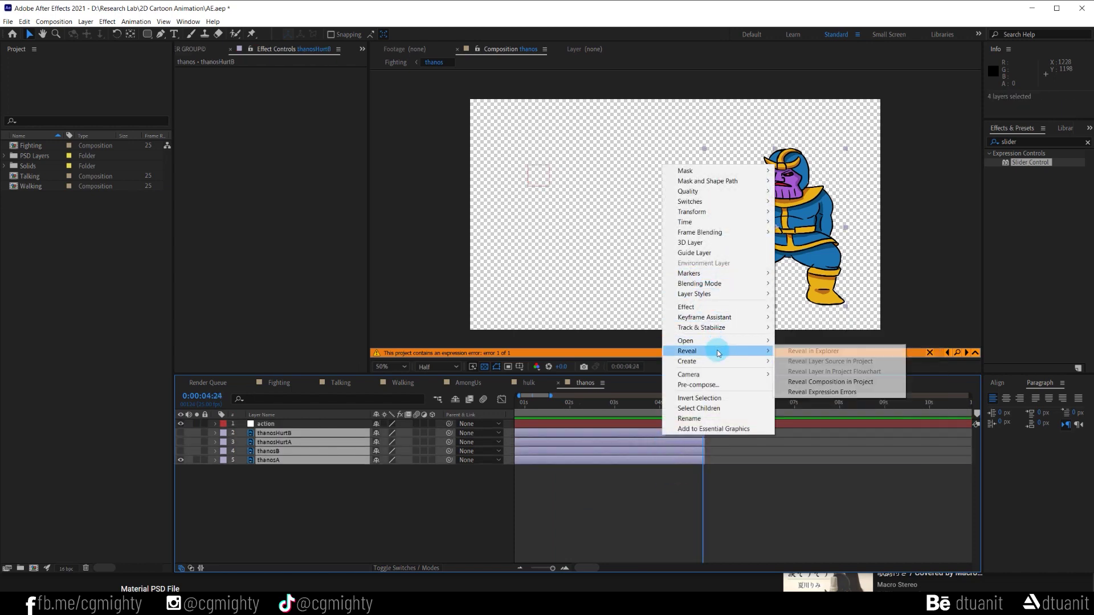
mouse_move(717, 317)
click(809, 393)
click(763, 328)
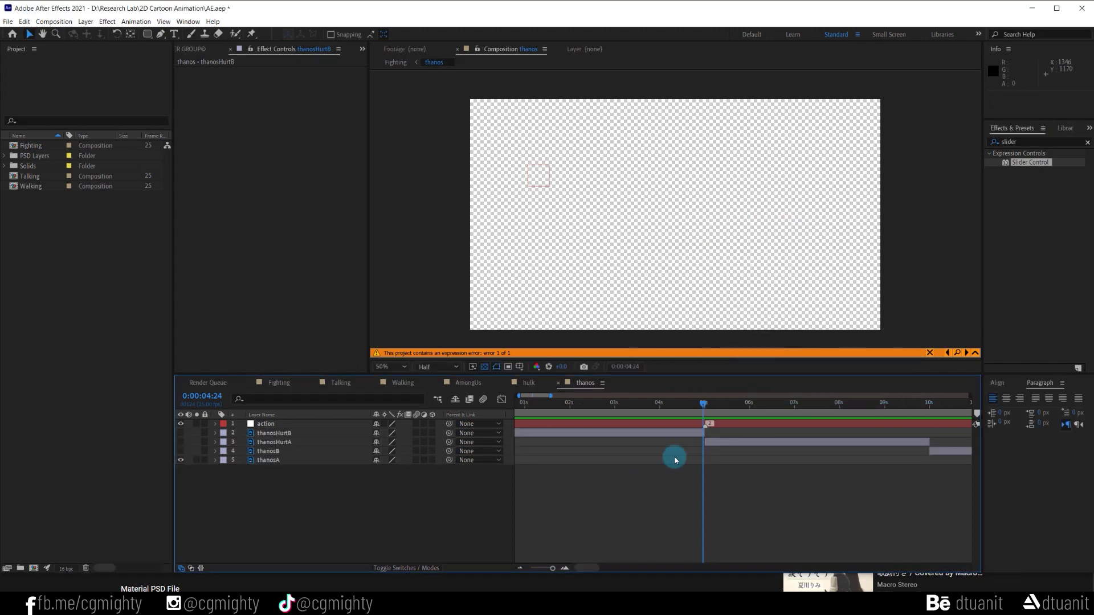
Rearrange the visible thanos clips in time to run thanosA, thanosB, thanosHurtA, thanosHurtB, and scrub through them
key(semicolon)
click(530, 404)
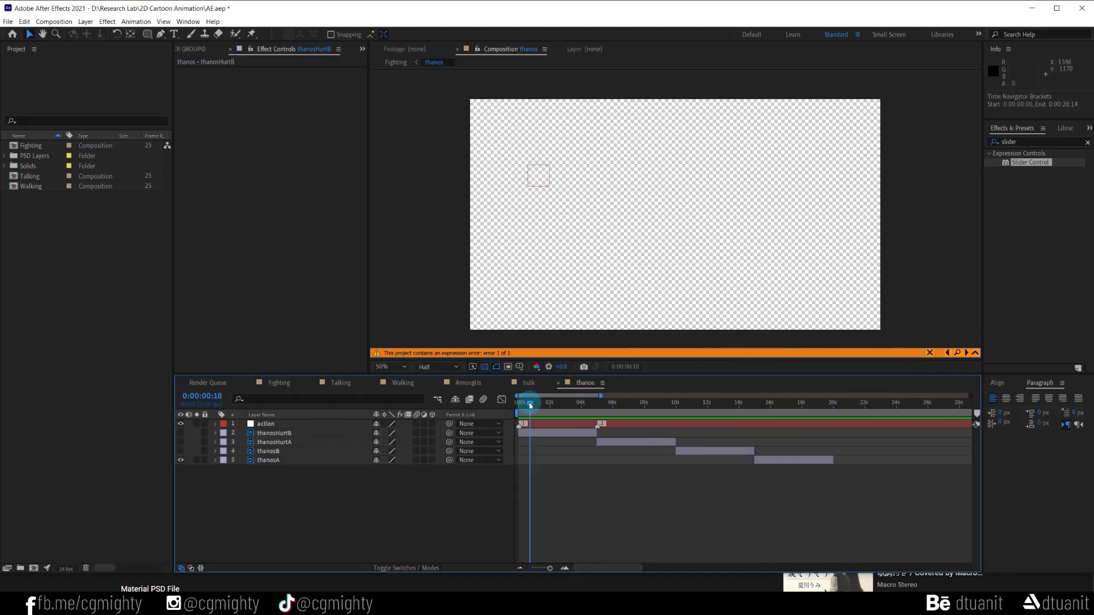
click(570, 436)
drag(621, 405, 788, 418)
drag(794, 460, 726, 438)
shift+click(646, 444)
mouse_move(654, 439)
mouse_down()
mouse_move(733, 444)
mouse_move(636, 449)
mouse_up()
click(566, 406)
mouse_move(566, 406)
mouse_down()
mouse_move(725, 405)
mouse_move(670, 414)
mouse_move(747, 409)
mouse_move(761, 422)
mouse_up()
Add action-layer markers labelled 3 at the start of thanosHurtA and 4 at the start of thanosHurtB
click(686, 425)
key(KP_Multiply)
double_click(678, 424)
text(3)
key(Return)
double_click(754, 425)
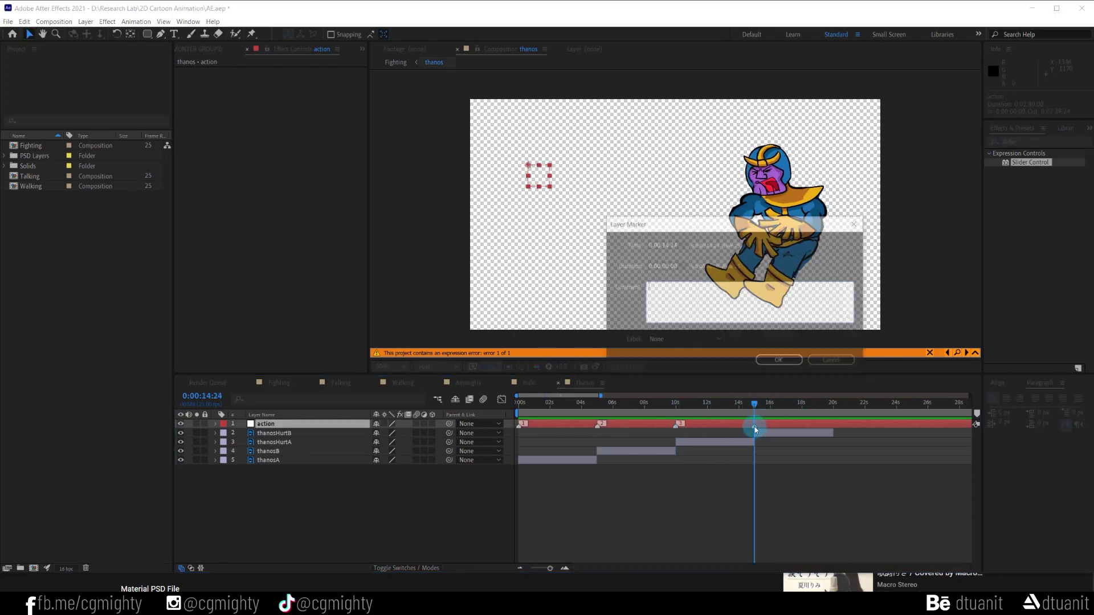
text(4)
key(Return)
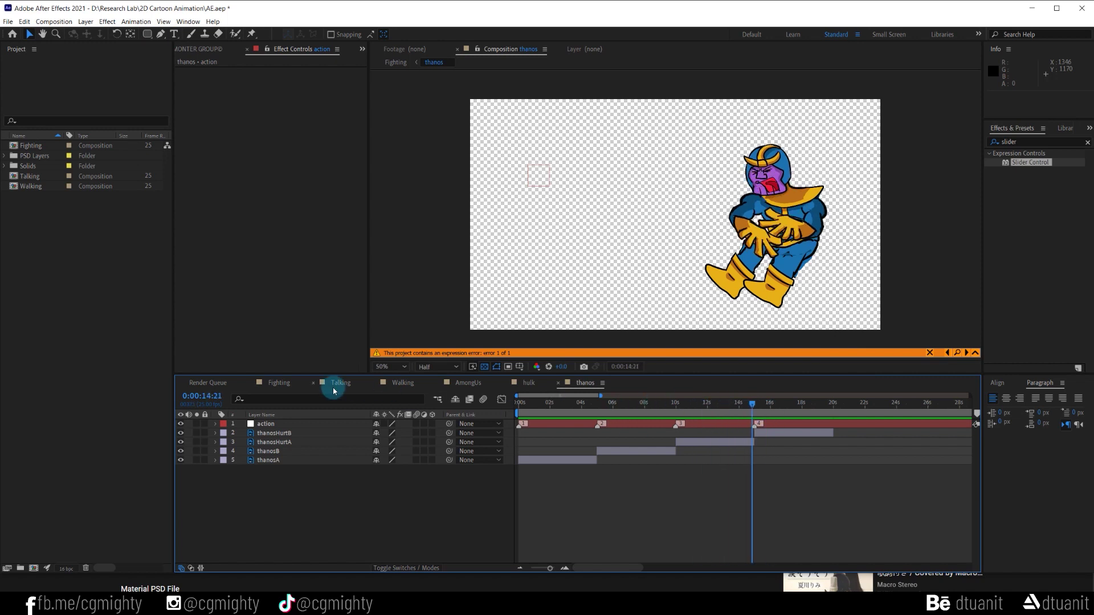
In Fighting, keyframe hulk's Position at 0:00:00:00 and move him right to 1418, 540 at 0:00:01:00
click(279, 383)
click(541, 443)
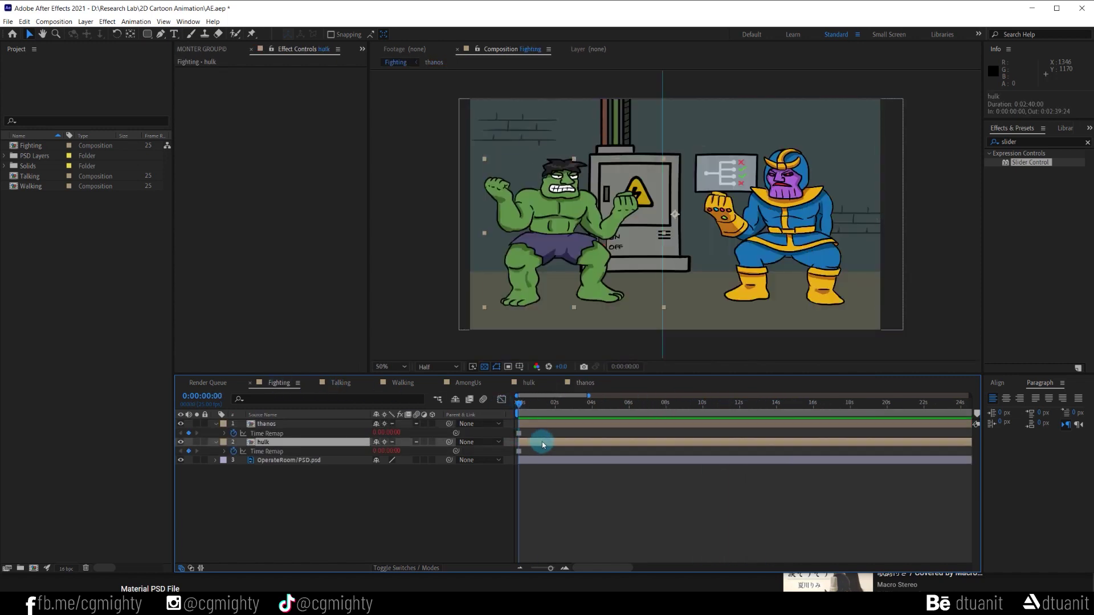
click(243, 451)
scroll(541, 409, up, 1)
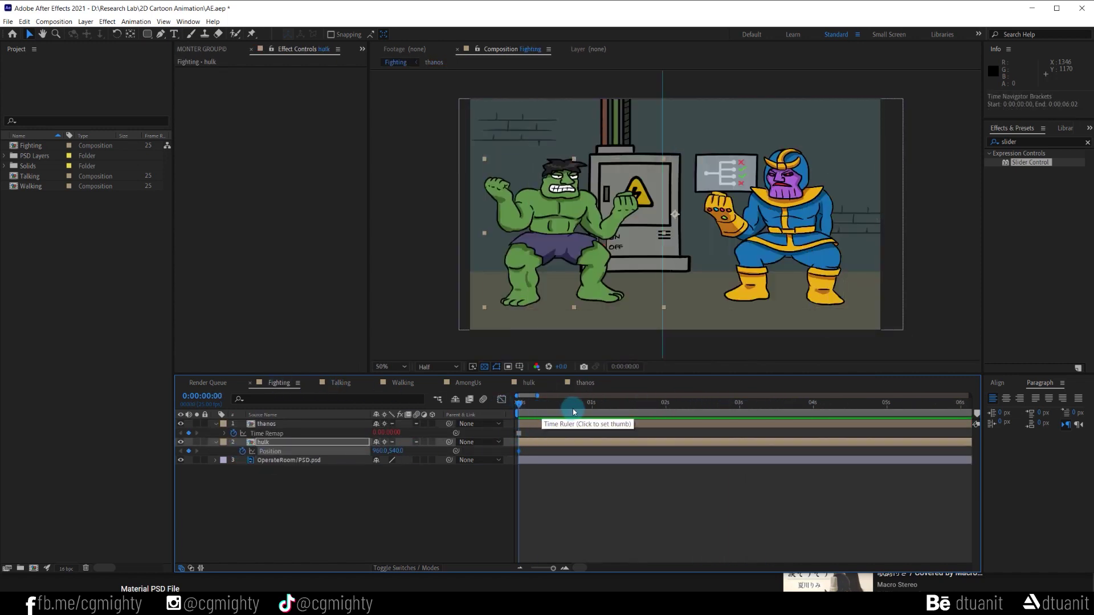
drag(589, 296, 687, 295)
drag(592, 403, 518, 405)
key(ctrl+z)
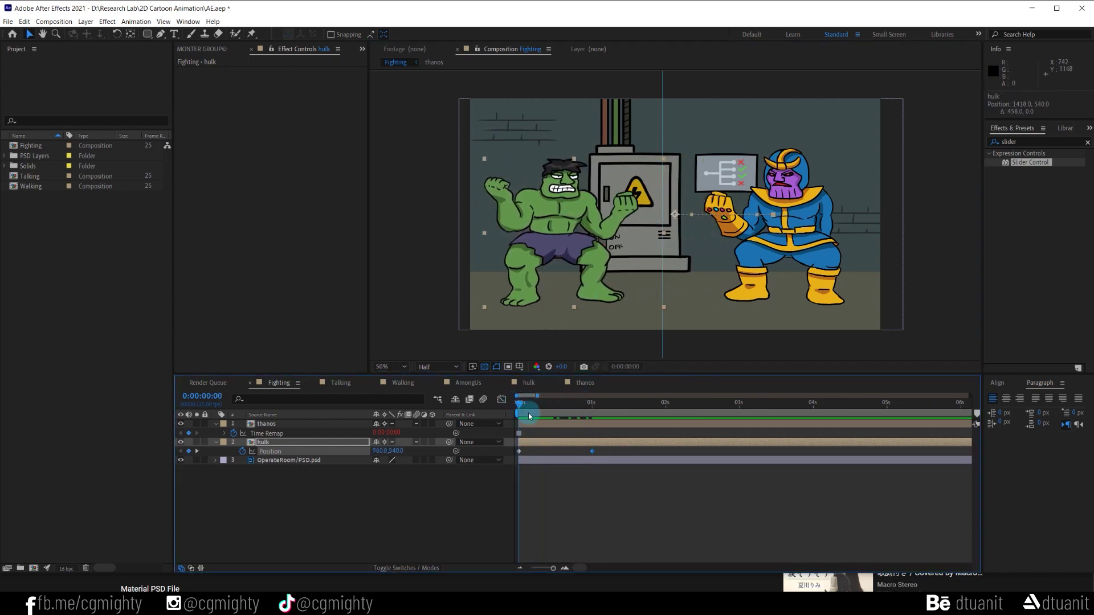
Undo hulk's previous move, relocate his anchor point onto his waist, and keyframe him farther right at 815, 638 at 0:00:01:00
key(space)
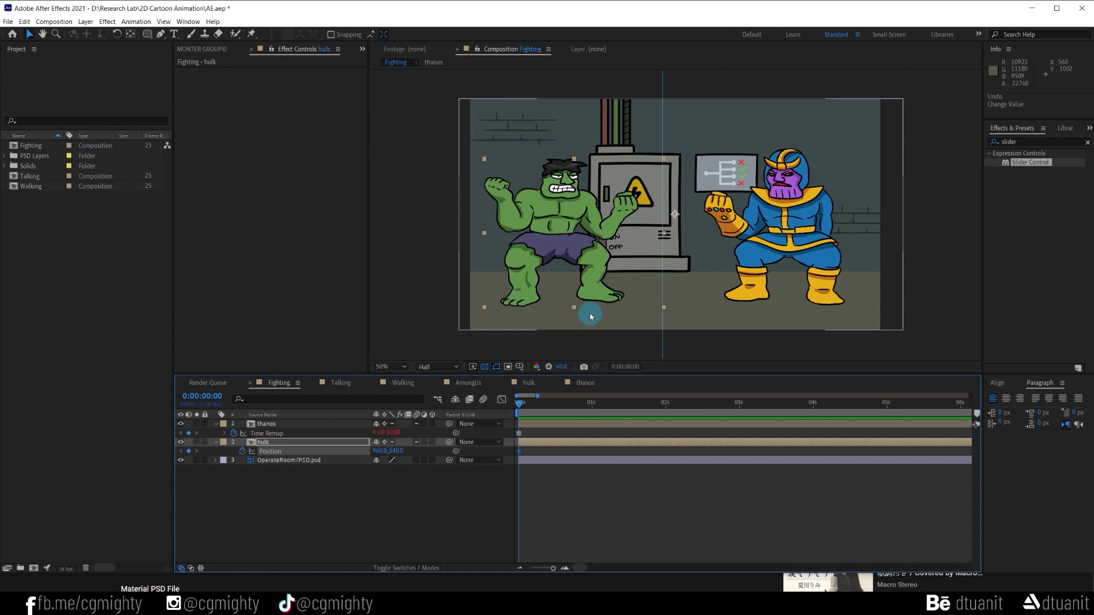
key(y)
drag(591, 317, 556, 235)
key(v)
drag(553, 408, 596, 413)
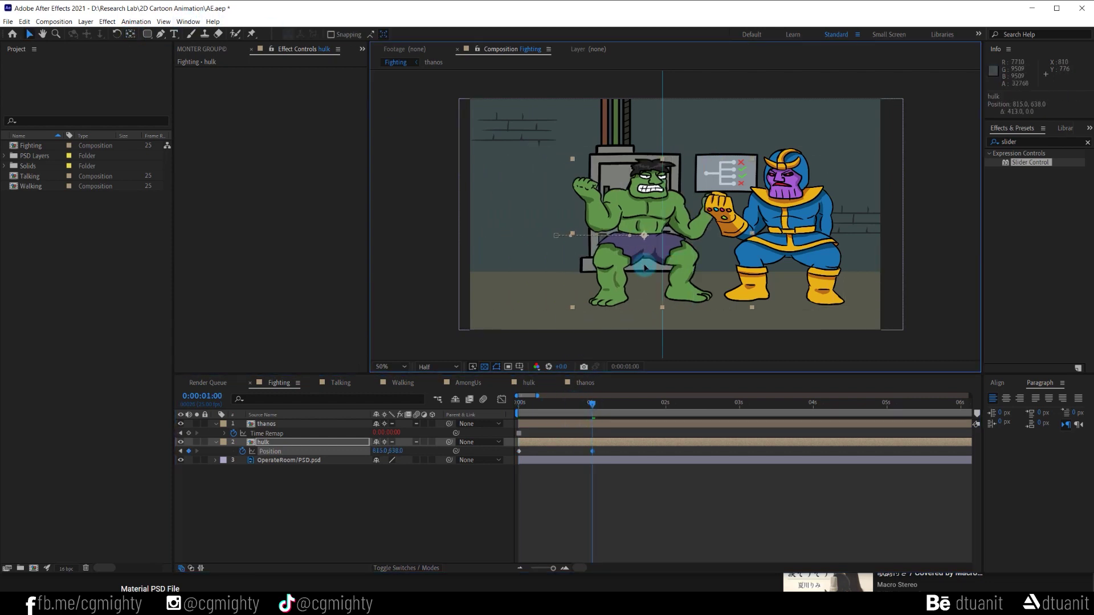
Open the hulk composition and crop it to a region of interest around all his poses, about 976 by 828 pixels
double_click(586, 442)
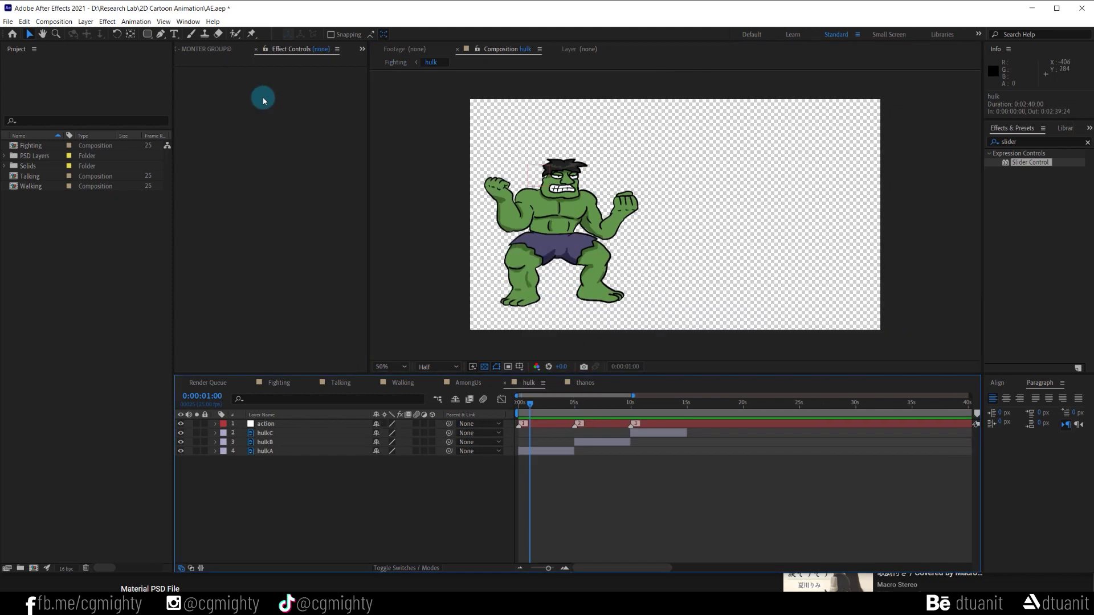
click(497, 321)
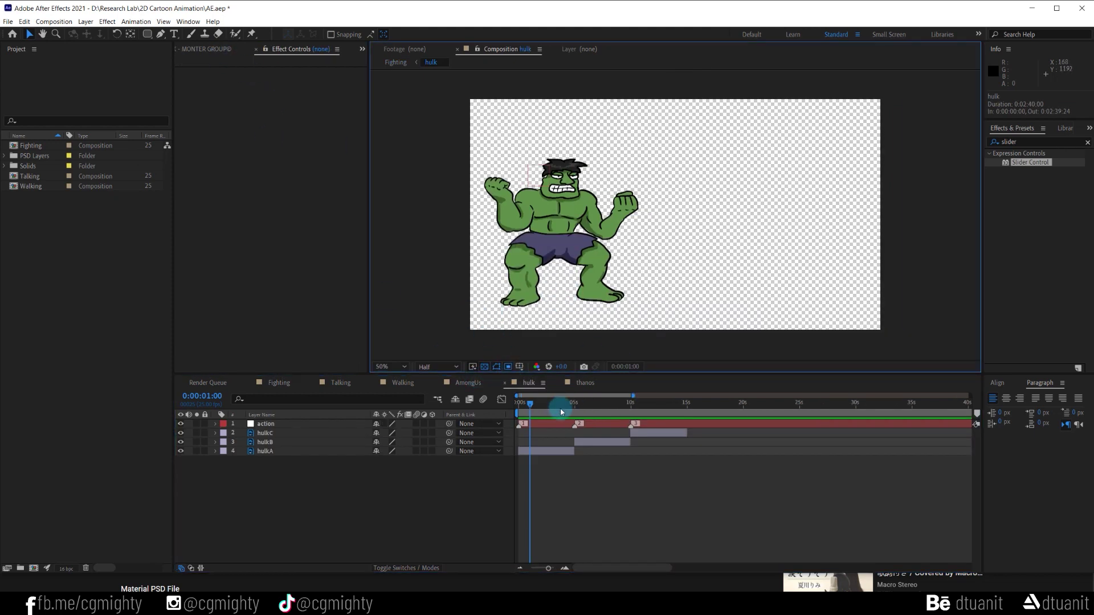
drag(561, 412, 637, 407)
drag(488, 313, 687, 138)
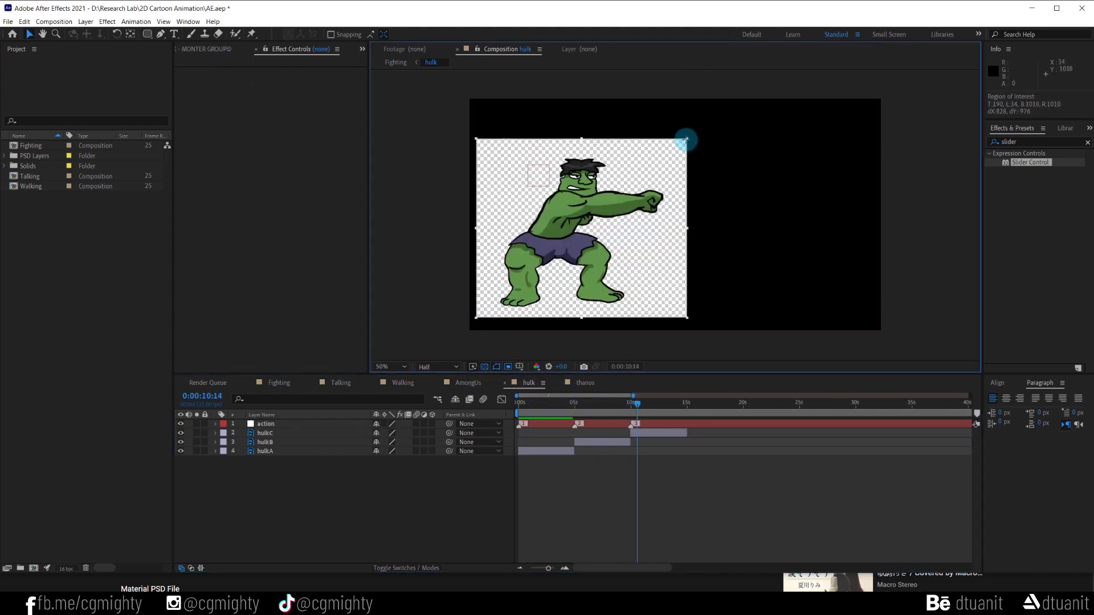
drag(615, 403, 592, 404)
click(54, 21)
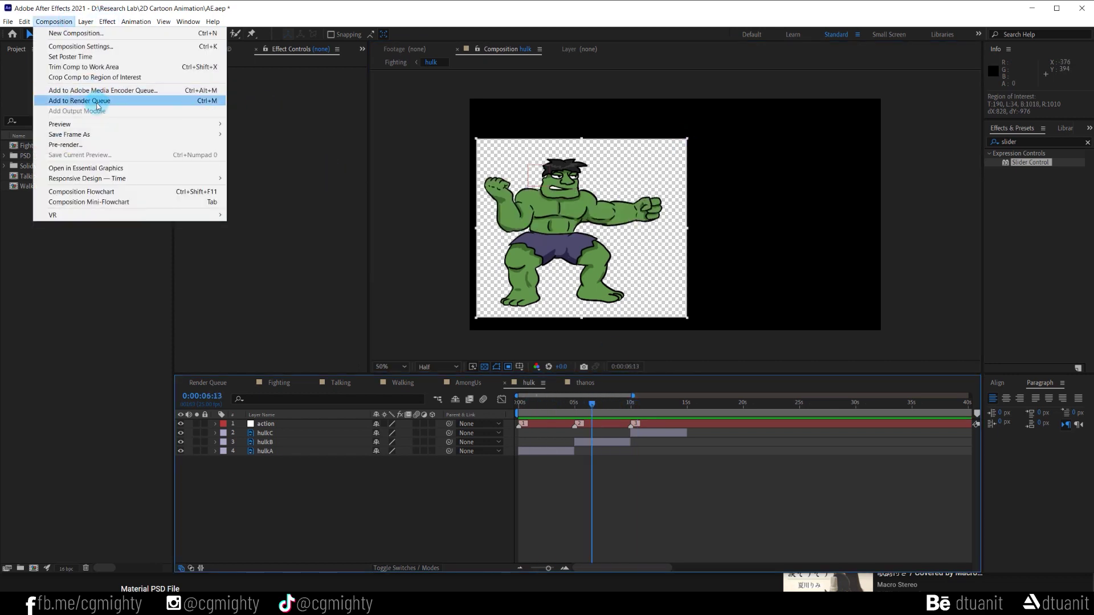
click(126, 77)
click(293, 132)
Crop the thanos composition to a region of interest around his wide-armed pose, about 976 by 800 pixels
click(583, 383)
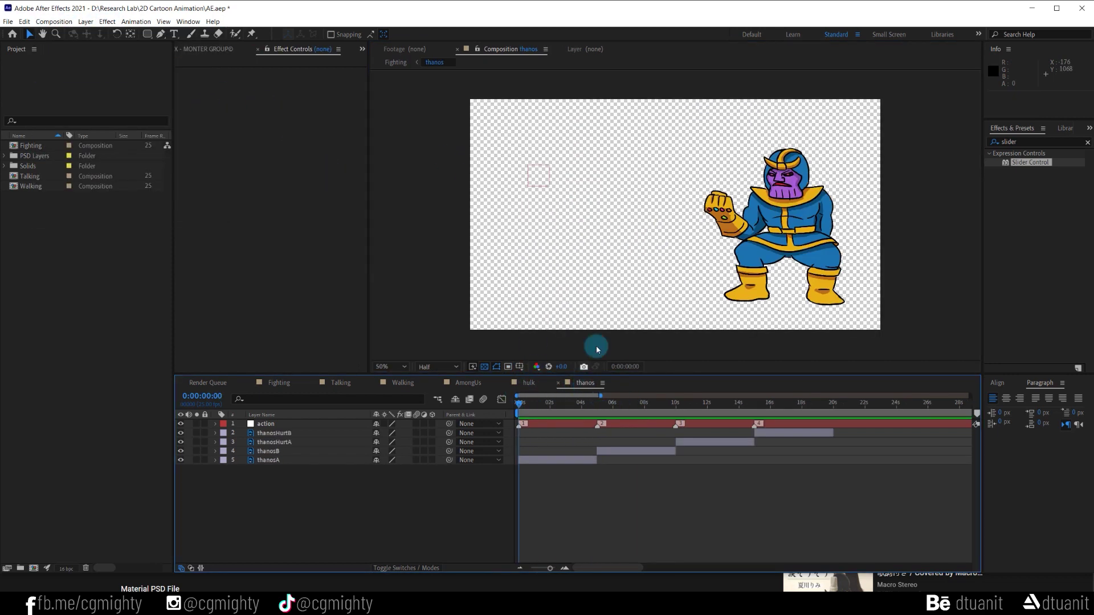
click(632, 403)
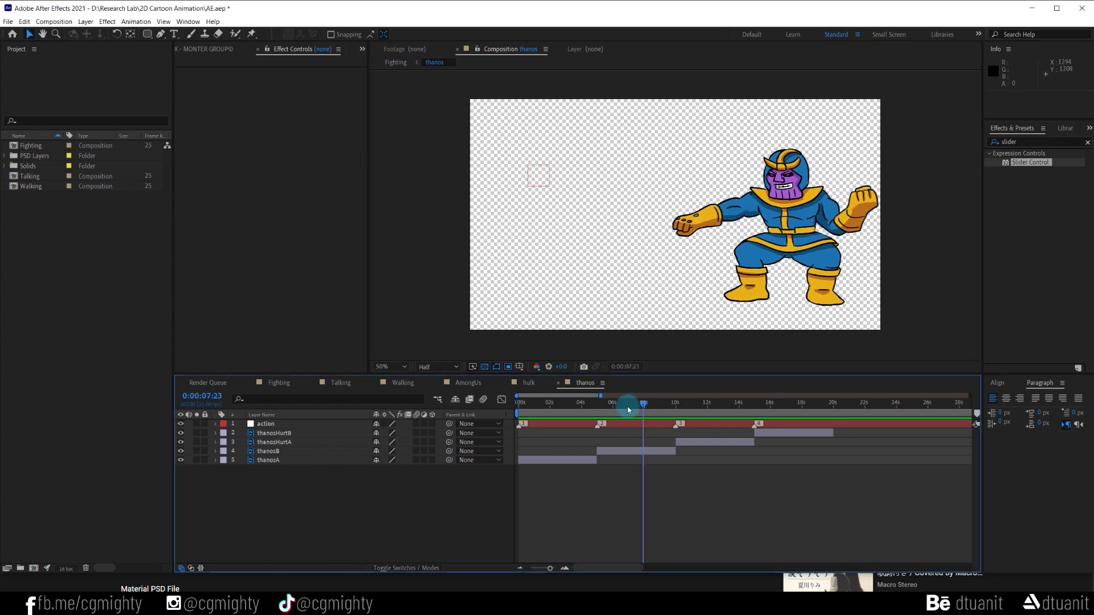
drag(668, 314, 882, 138)
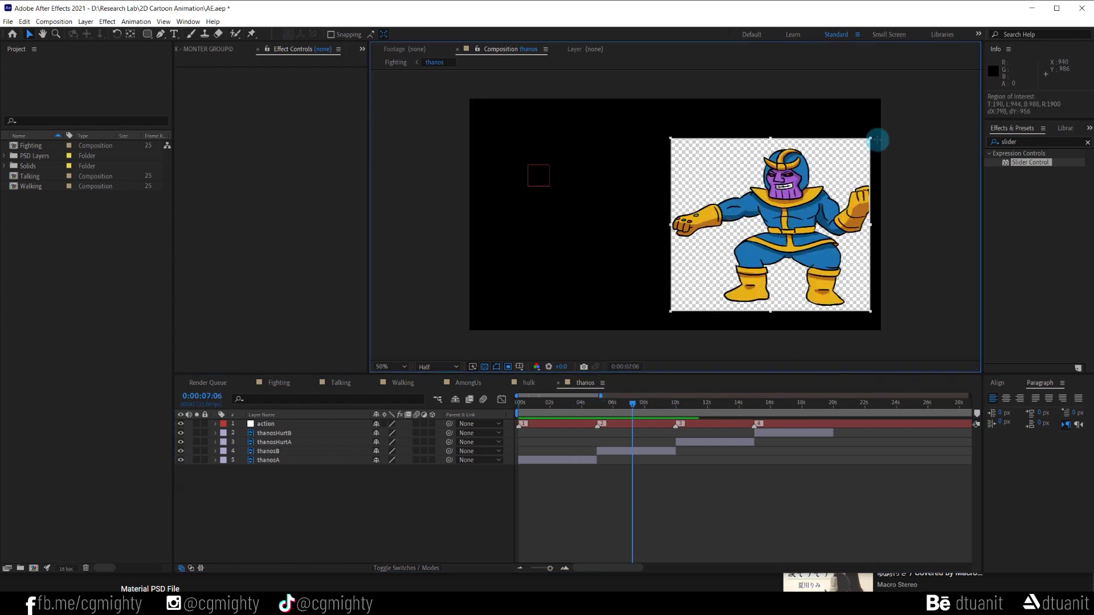
drag(680, 417, 600, 413)
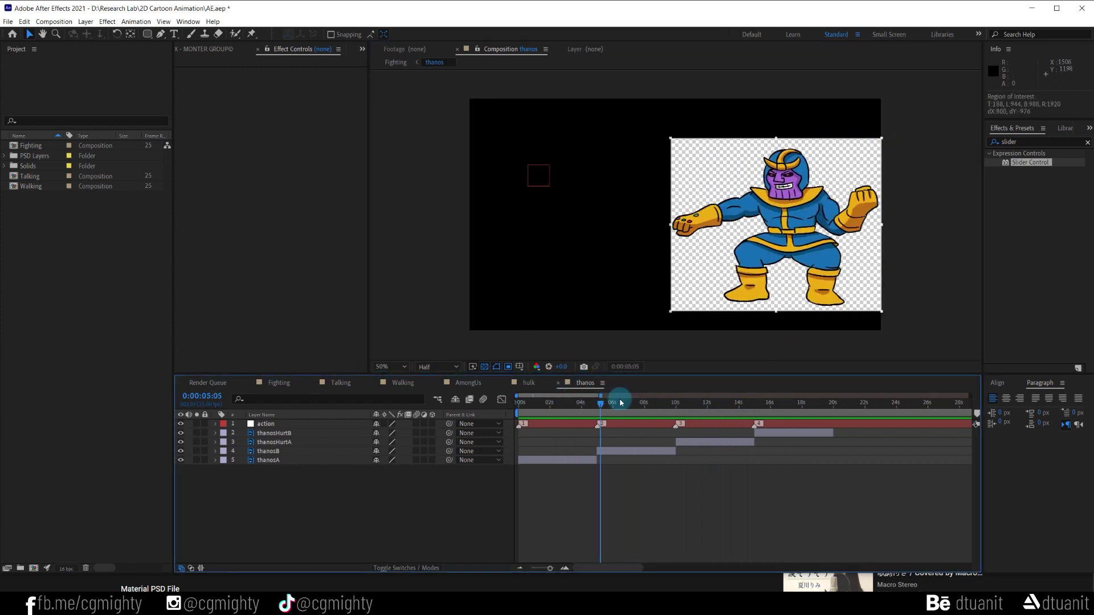
click(54, 22)
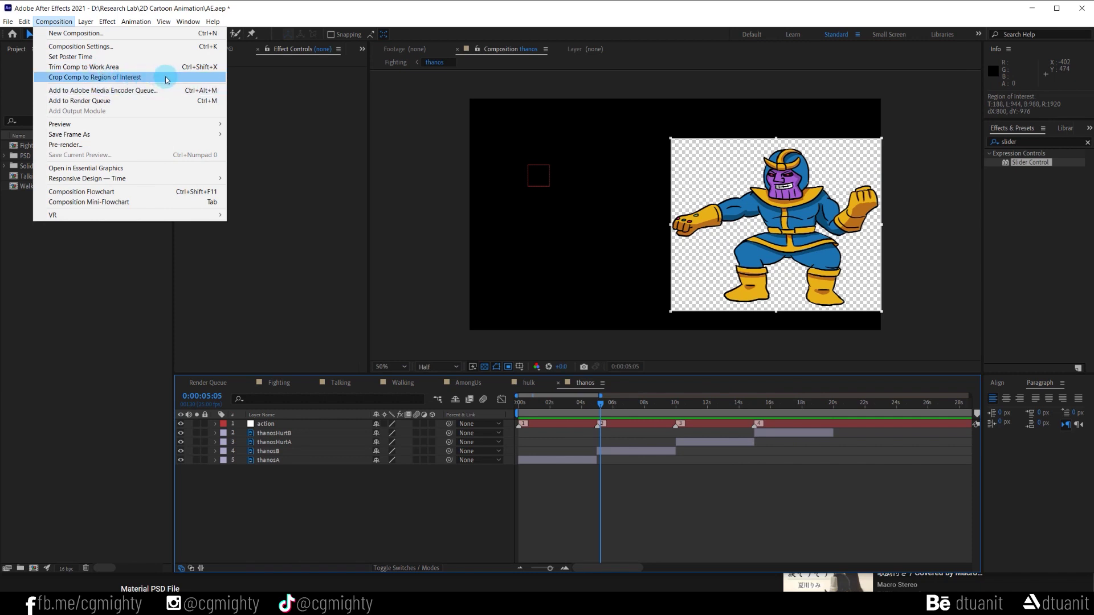
click(167, 80)
Return to the Fighting composition and move thanos right to 1458, 540
click(284, 385)
drag(562, 405, 591, 404)
drag(713, 221, 854, 222)
click(593, 431)
Raise hulk to about 600, 502 at 0:00:00:12 and bend his motion path into a jumping arc
drag(592, 404, 554, 404)
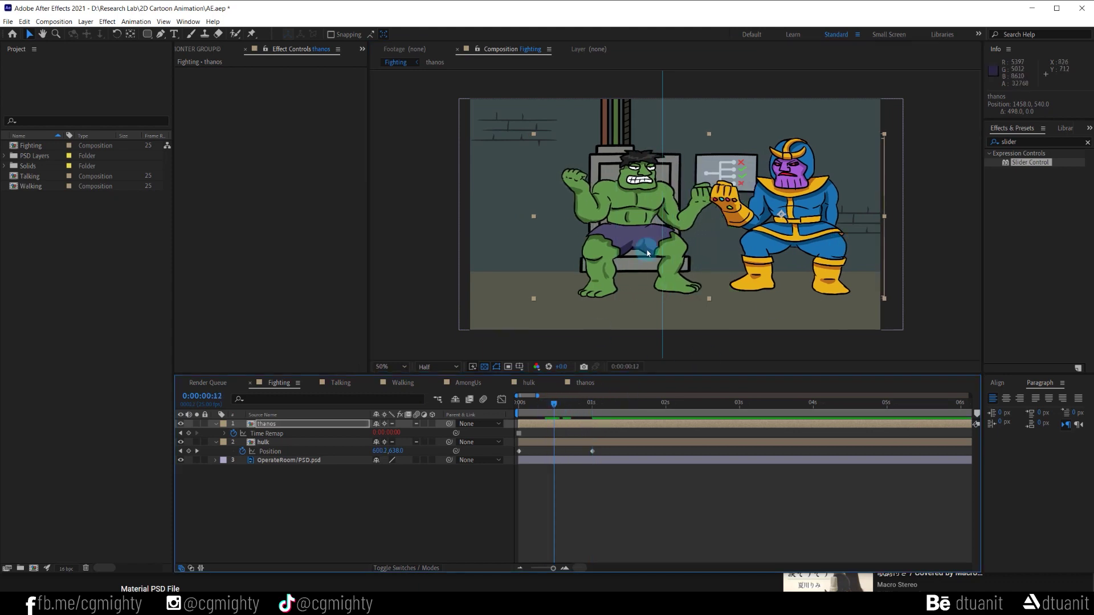
click(592, 255)
drag(591, 255, 593, 226)
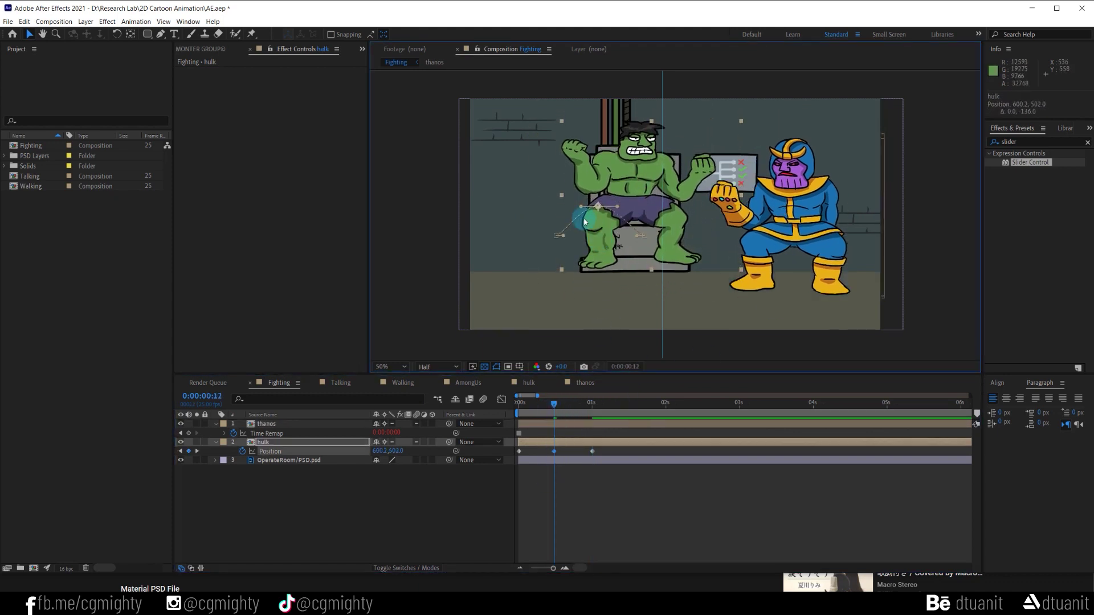
click(637, 240)
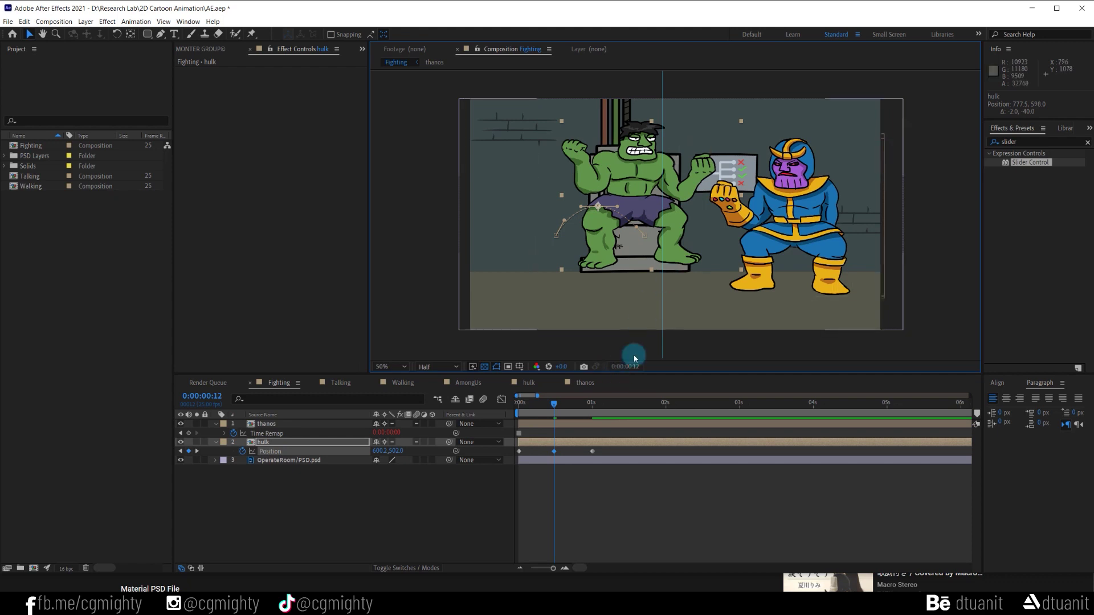
Preview hulk's jump and compress his Position keyframes into a shorter span starting at 0:00:00:00
click(520, 403)
key(space)
click(593, 451)
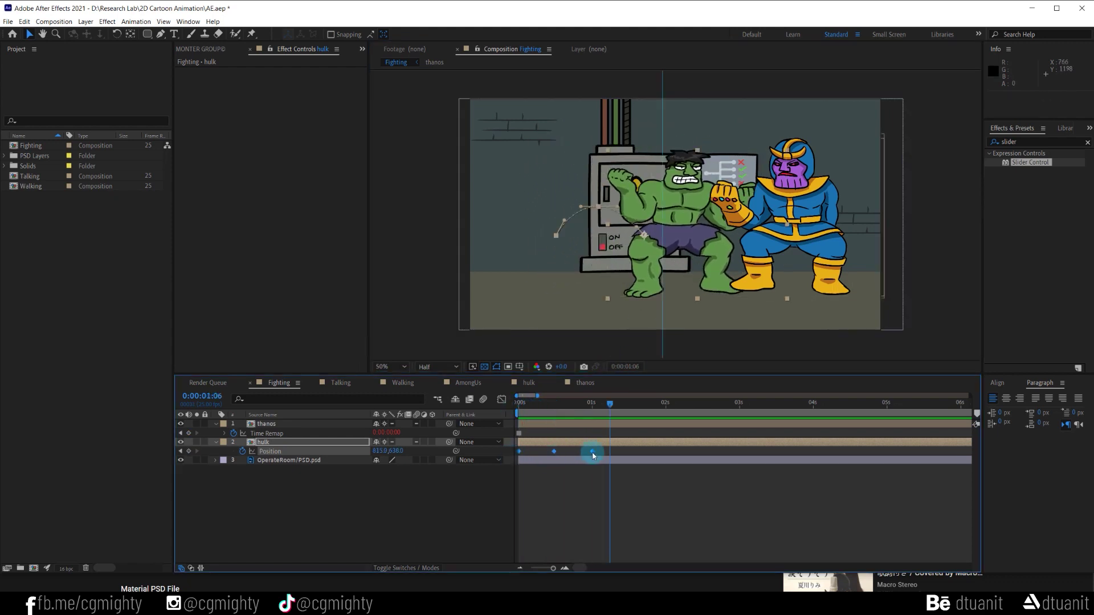
drag(558, 453, 575, 442)
Add hulk layer markers at the start and at 0:00:00:20, labelling the second one 2
scroll(575, 443, up, 3)
click(577, 444)
scroll(576, 442, down, 3)
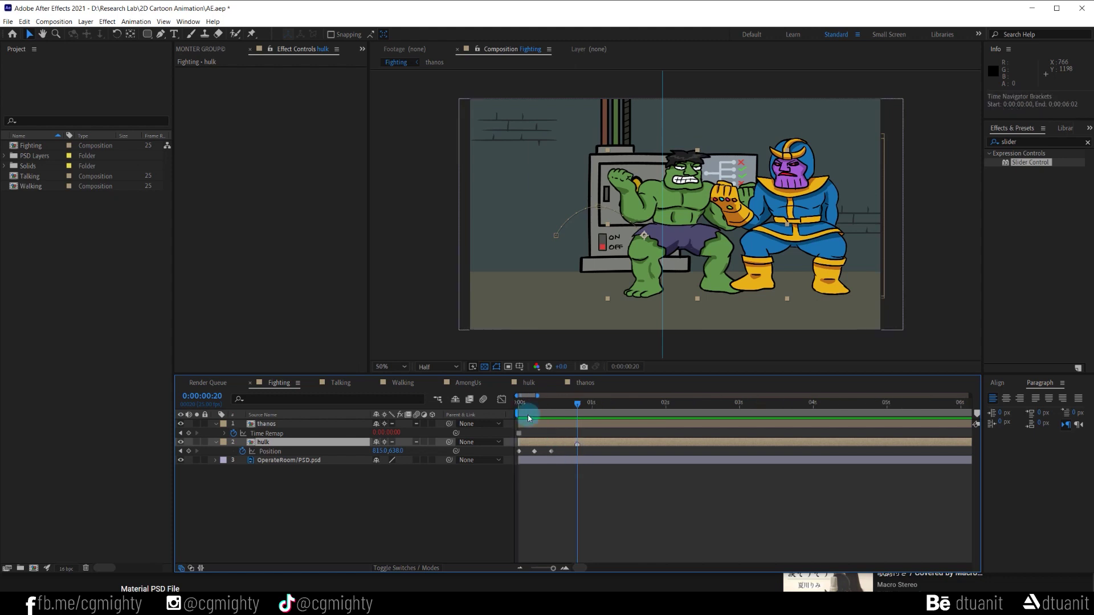
click(516, 406)
click(578, 454)
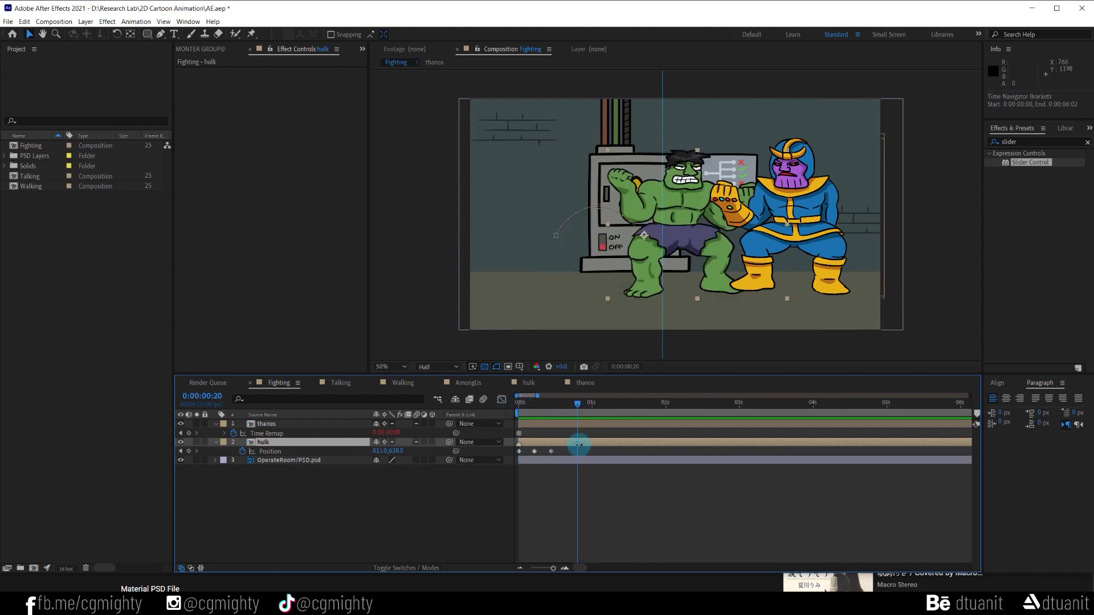
double_click(578, 444)
click(769, 361)
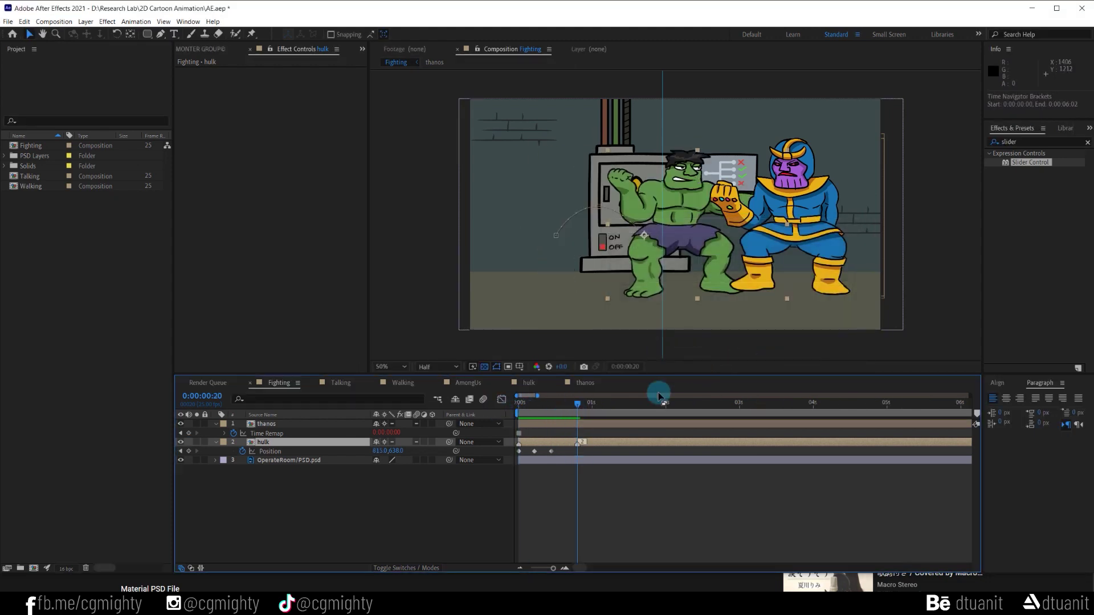
Add thanos layer markers at the start and at 0:00:00:20, labelling the second one 4
click(582, 425)
drag(580, 433, 580, 426)
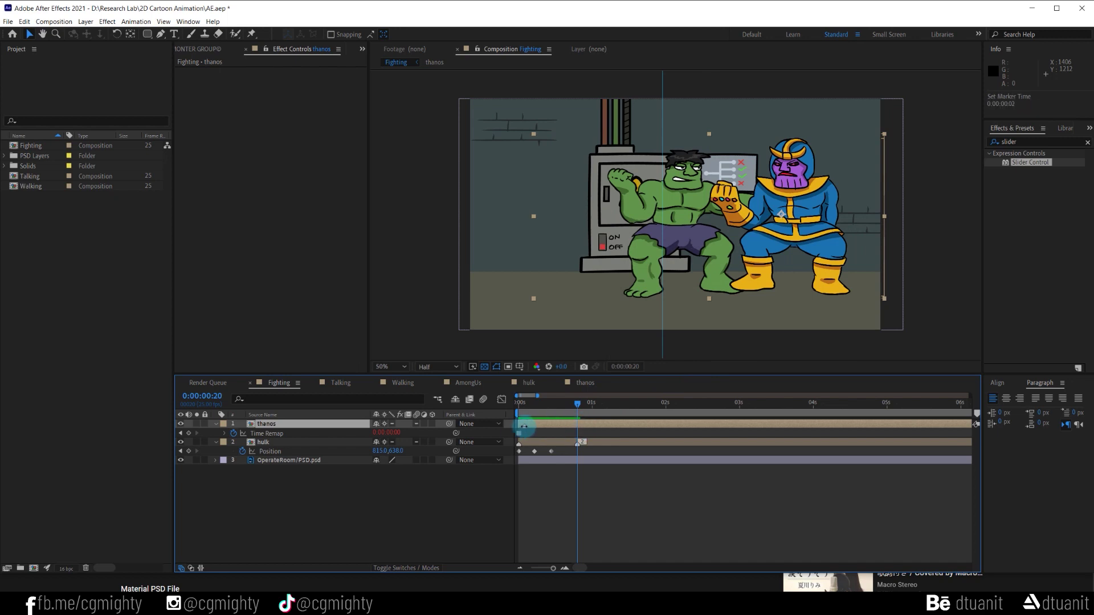
double_click(580, 426)
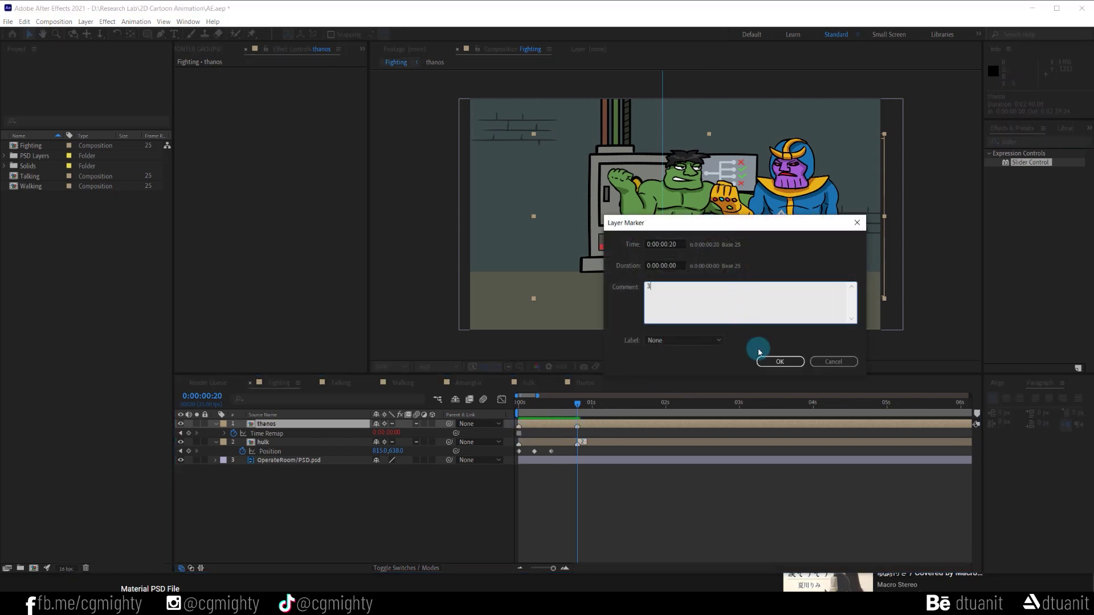
click(761, 359)
double_click(579, 425)
text(4)
click(764, 357)
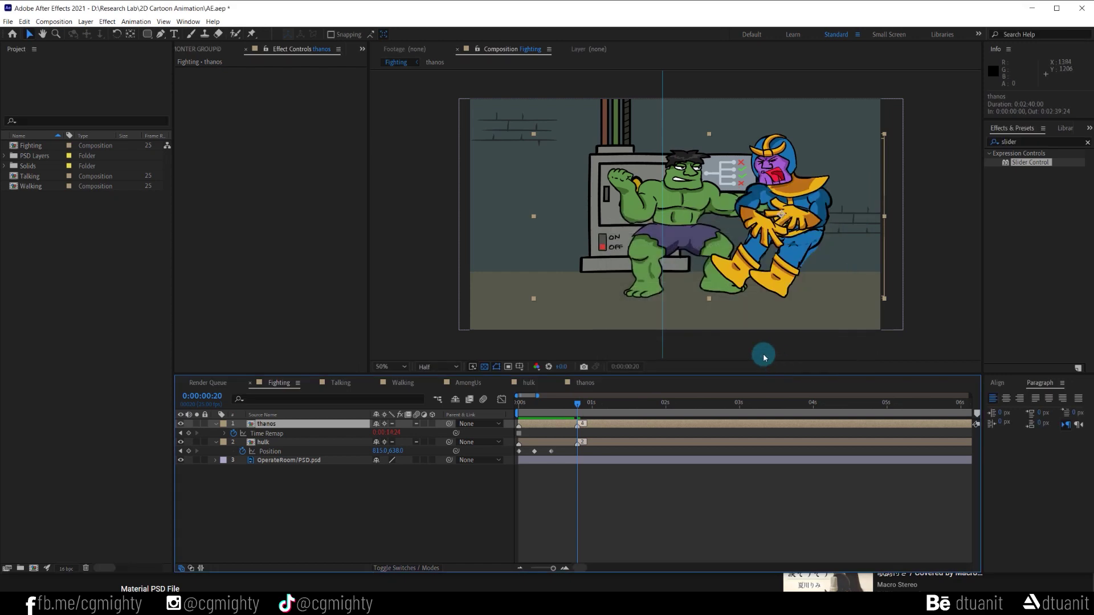
Add unlabelled markers to both the hulk and thanos layers at 0:00:00:22
scroll(592, 410, up, 3)
click(593, 405)
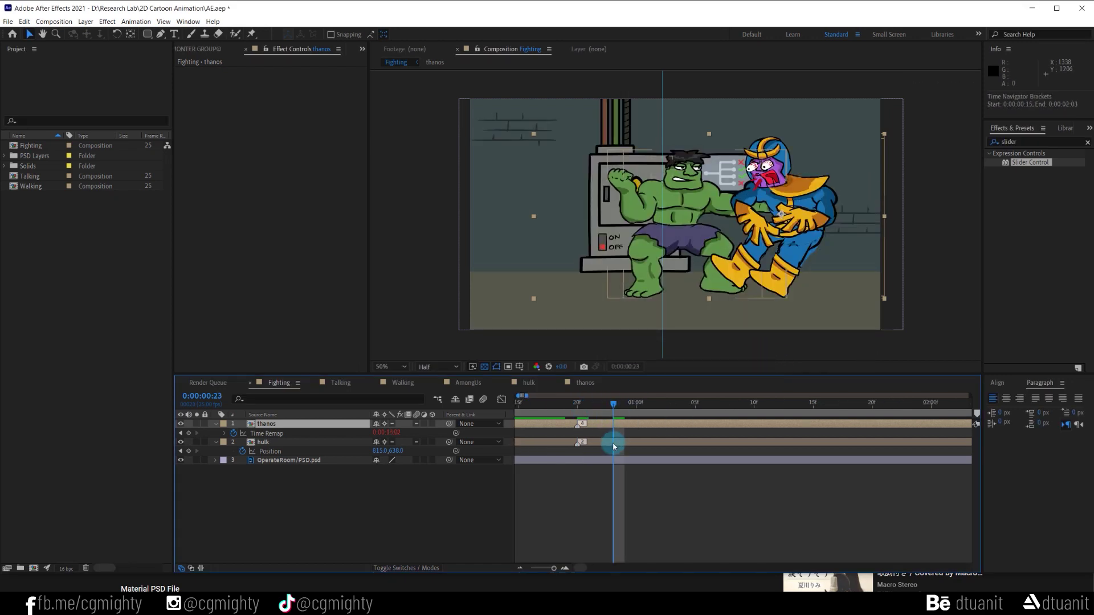
scroll(593, 410, up, 2)
click(593, 406)
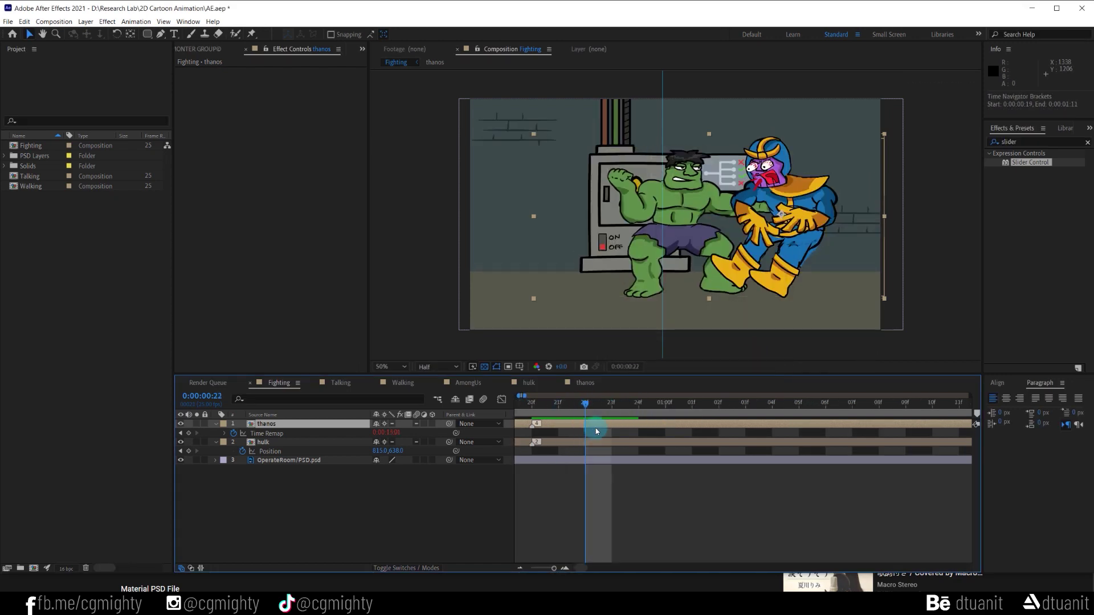
click(593, 448)
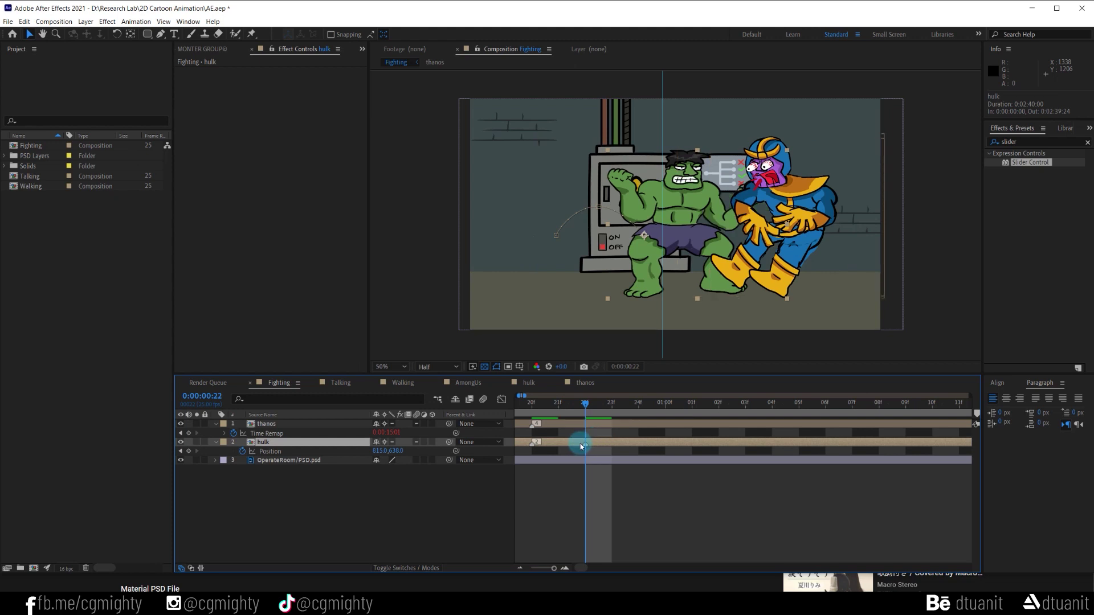
click(593, 427)
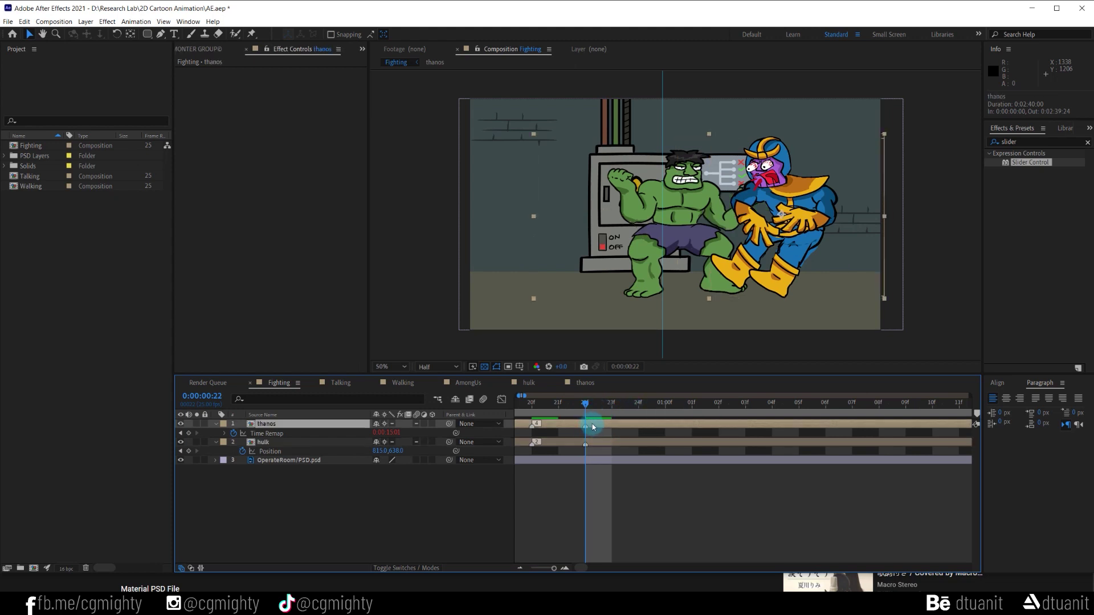
Add a hulk marker labelled 2 at 0:00:00:24 and an unlabelled one two frames after it
drag(593, 427, 638, 411)
click(639, 442)
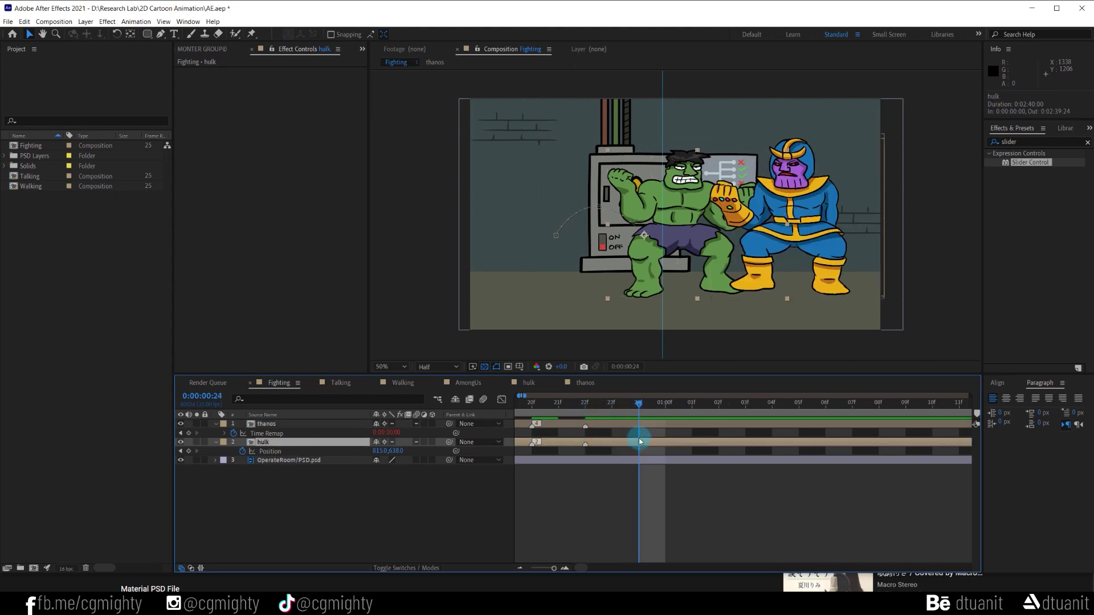
double_click(639, 444)
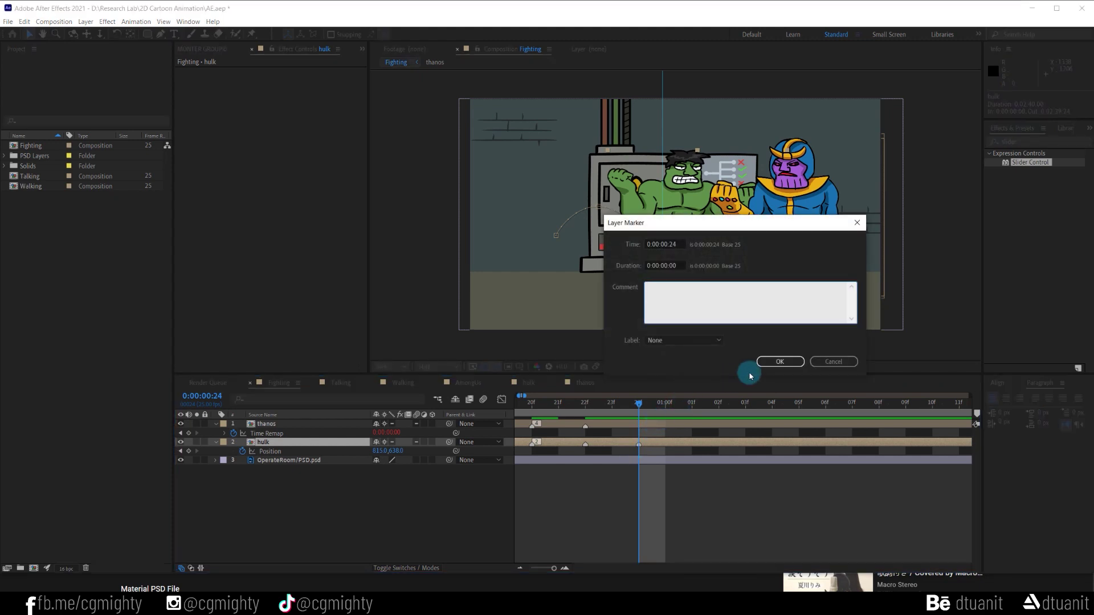
click(769, 362)
click(693, 404)
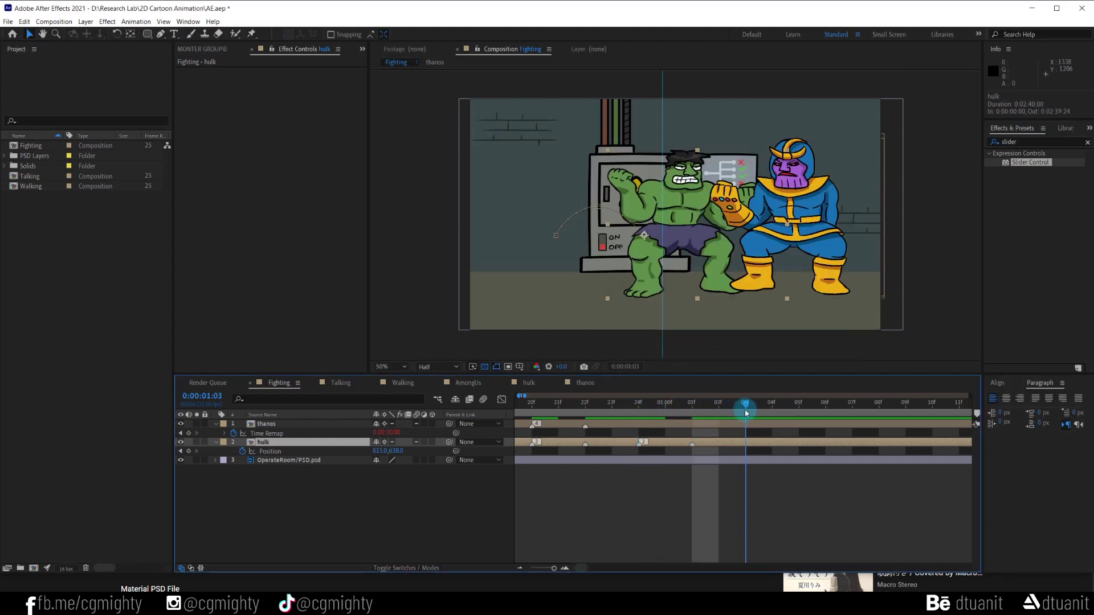
Place another hulk marker at 0:00:01:05 and label it 3
drag(745, 445, 800, 444)
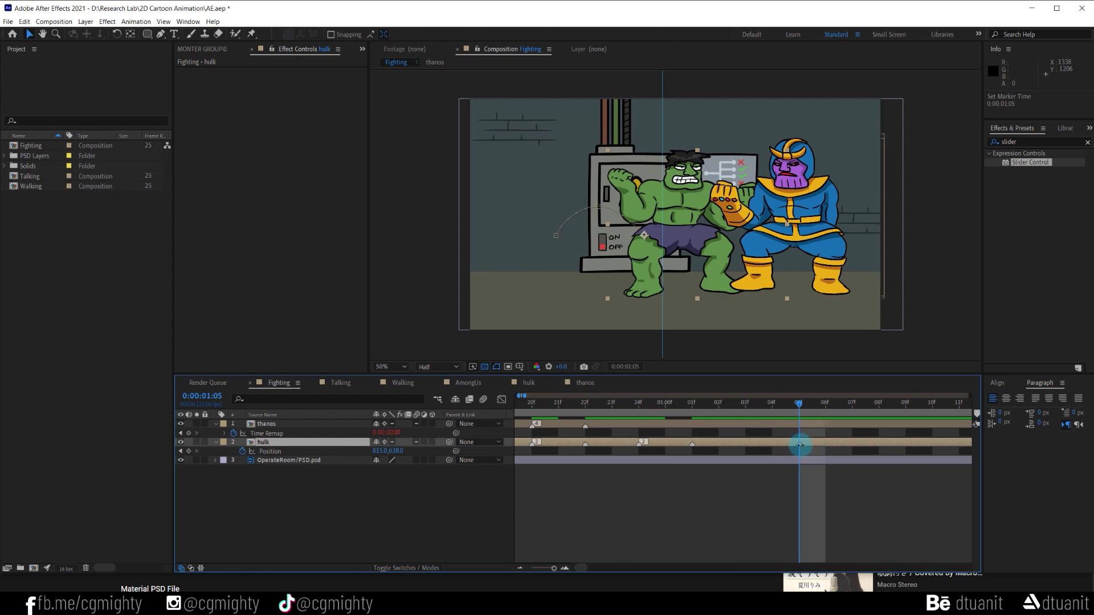
double_click(800, 445)
text(3)
click(782, 359)
Add a thanos marker at 0:00:00:24 and label it 3
drag(671, 409, 639, 406)
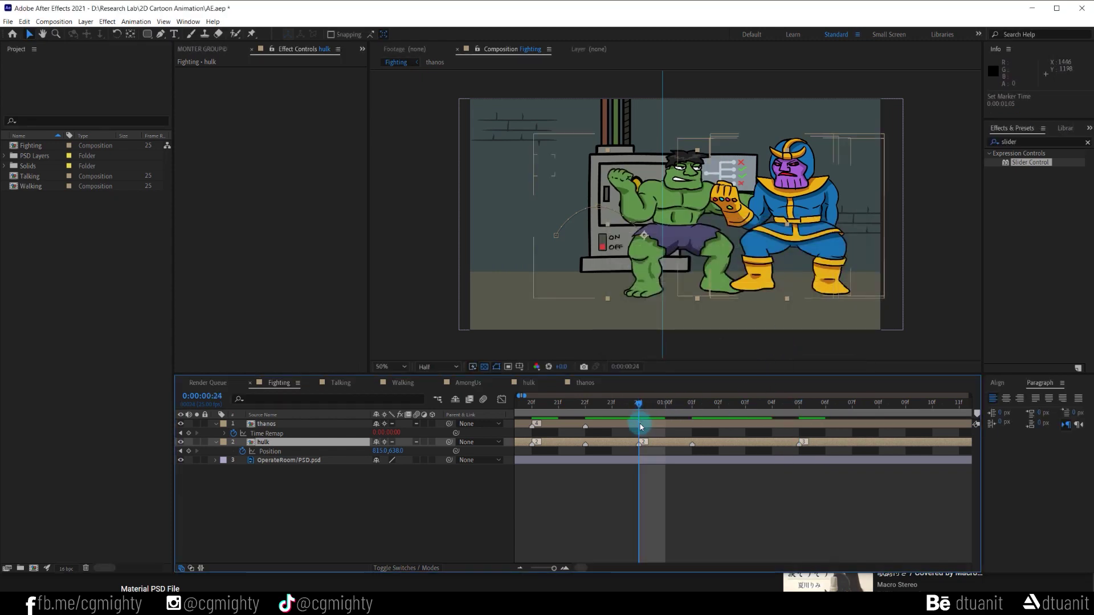
click(671, 423)
double_click(647, 427)
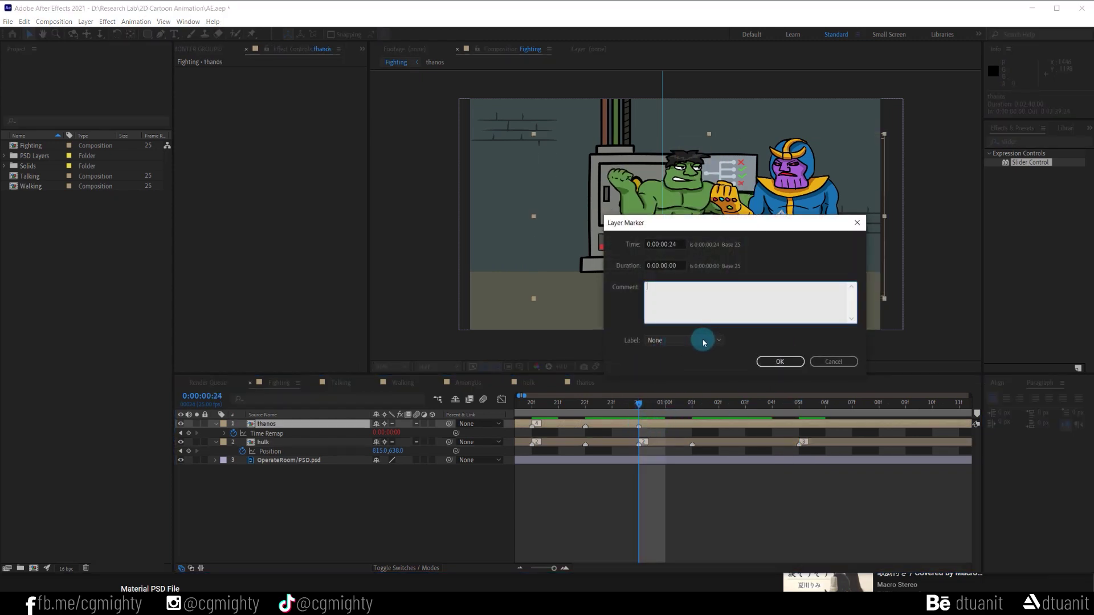
click(787, 363)
double_click(643, 426)
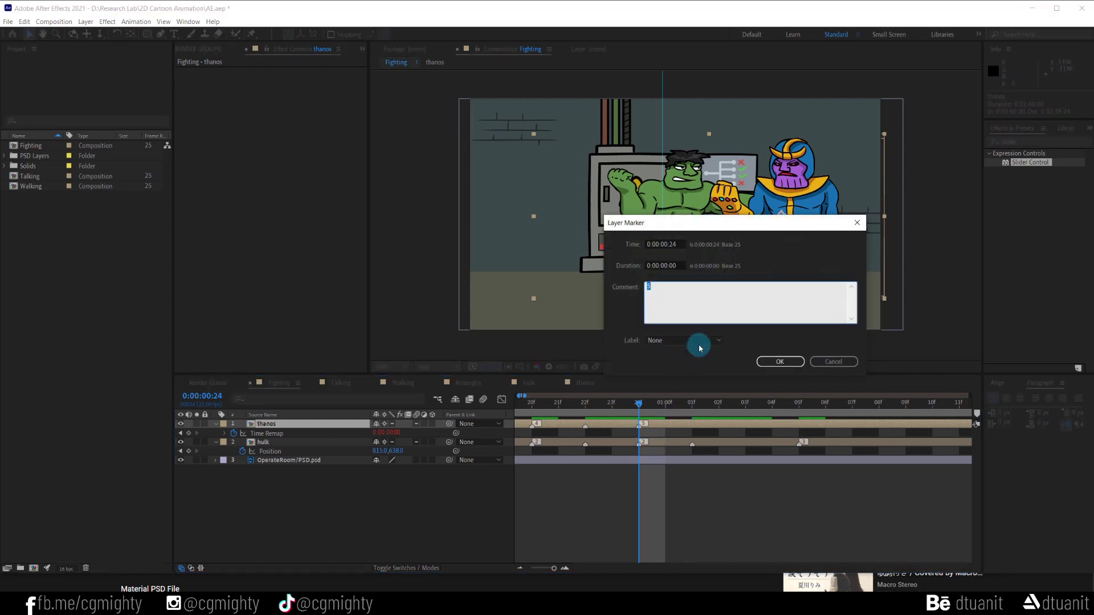
text(3)
click(787, 363)
double_click(641, 426)
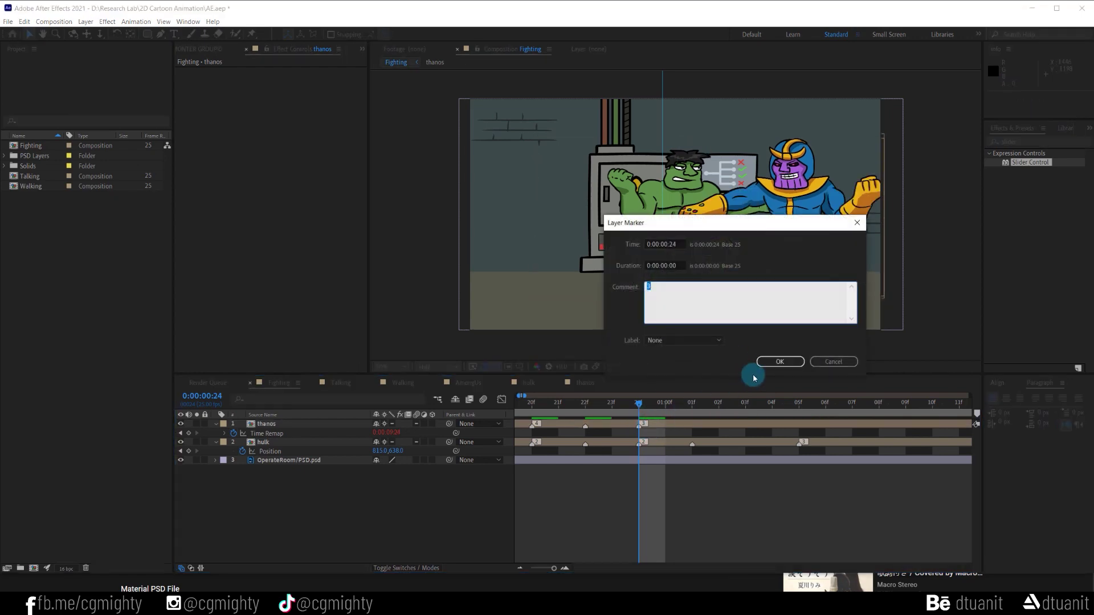
click(796, 363)
Inspect the pose clips against their numbered markers in the thanos composition and return to Fighting
double_click(650, 426)
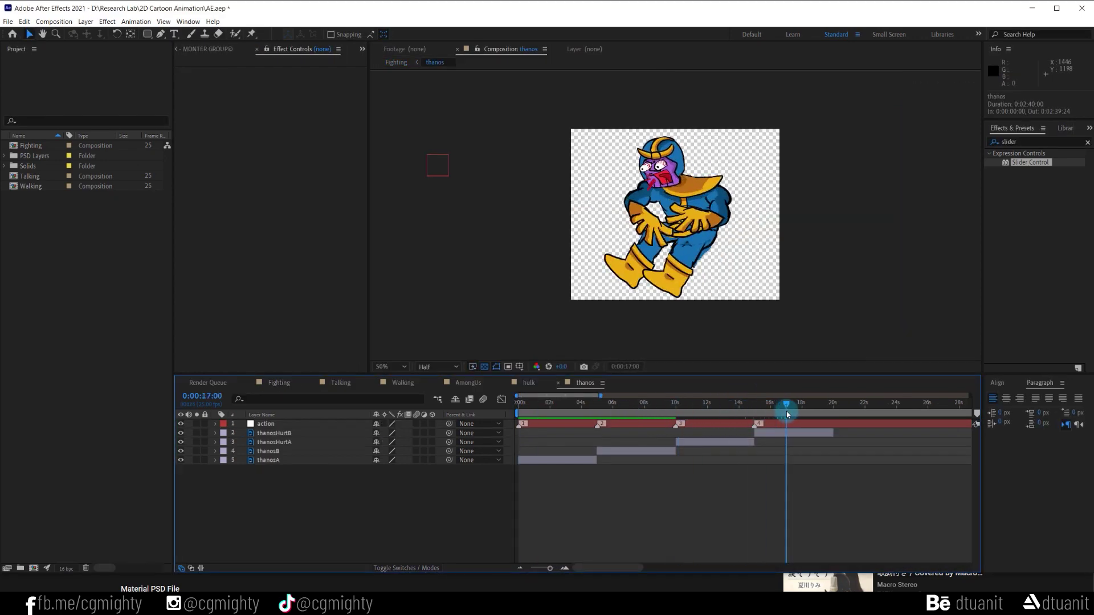
click(310, 383)
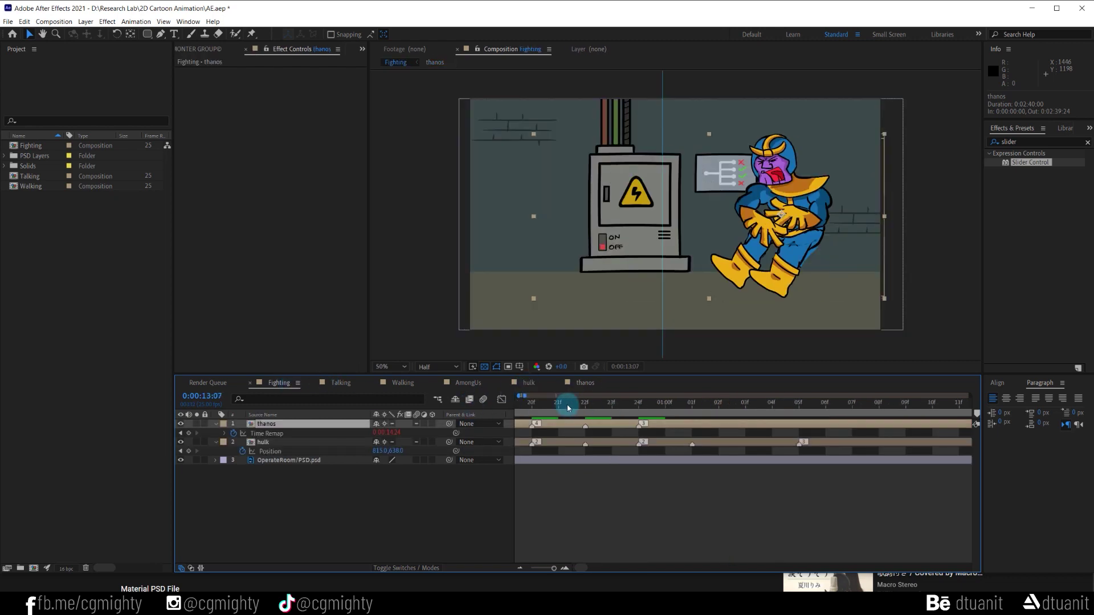
Examine the thanosHurtA and thanosHurtB poses inside the thanos composition to see which marker number triggers each one
drag(567, 403, 635, 407)
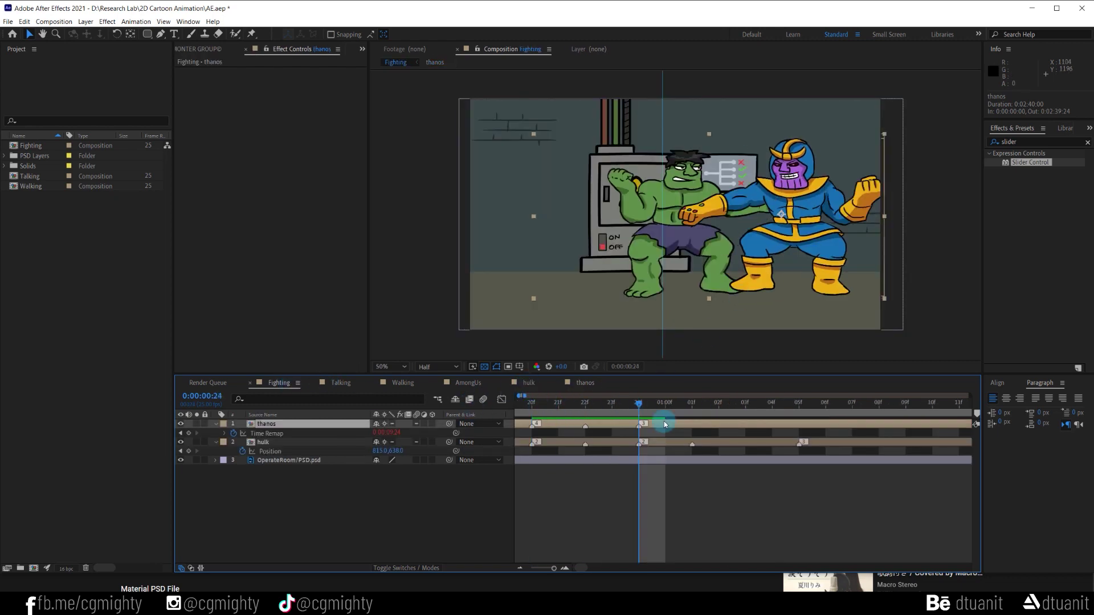
double_click(660, 424)
drag(676, 451, 677, 442)
key(minus)
key(minus)
key(minus)
key(minus)
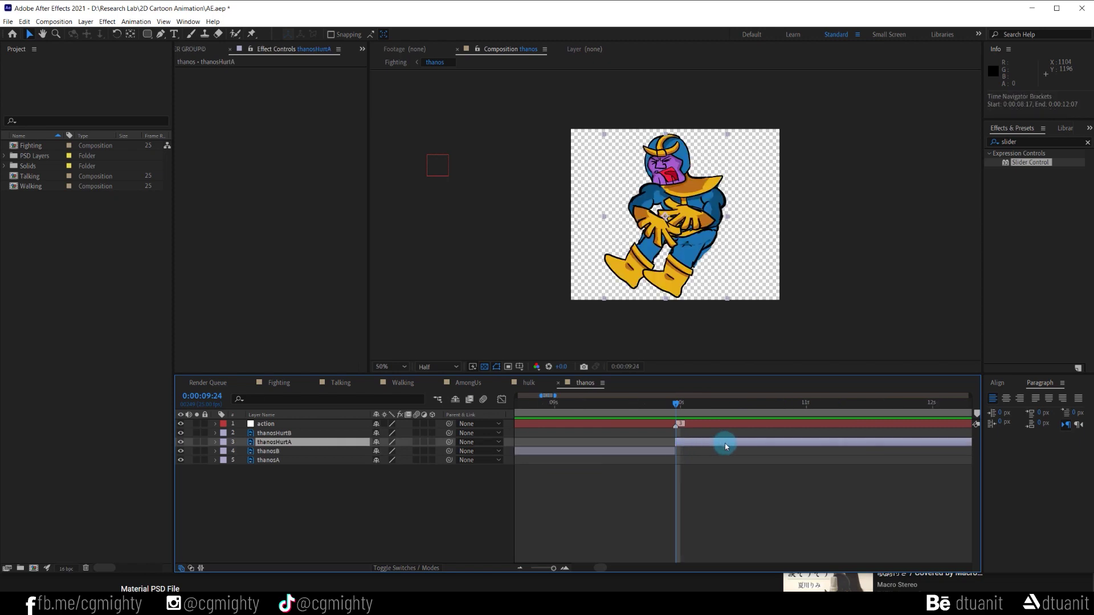
click(758, 406)
key(equal)
key(equal)
drag(743, 434, 741, 435)
key(minus)
key(minus)
key(minus)
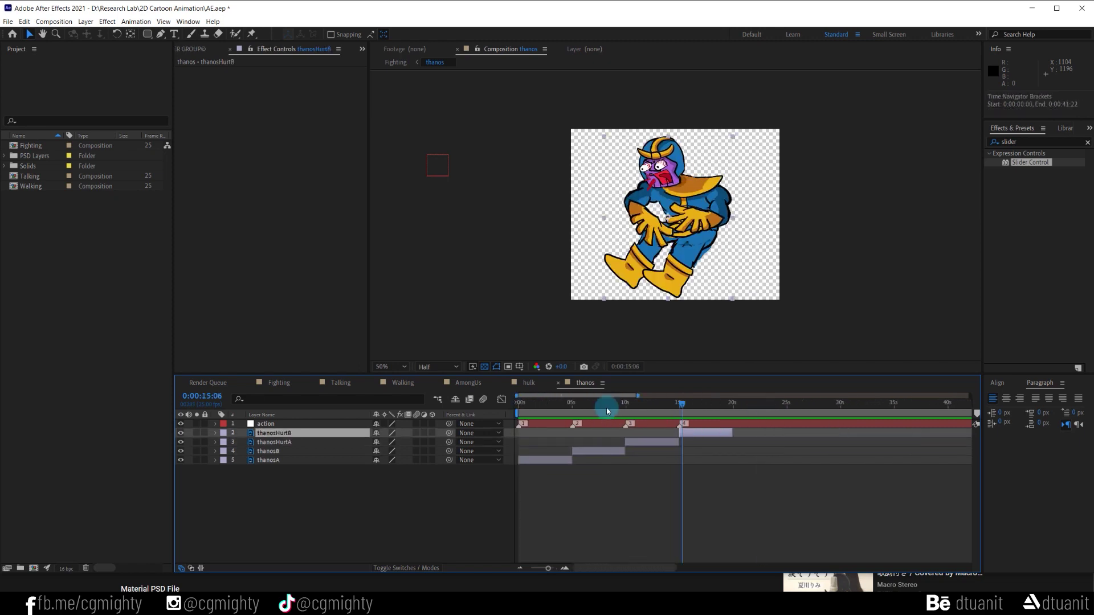
click(285, 385)
Move the hulk layer above thanos in Fighting and preview the punch up to 0:00:01:05
mouse_move(598, 406)
mouse_down()
mouse_move(557, 406)
mouse_move(643, 404)
mouse_move(611, 406)
mouse_up()
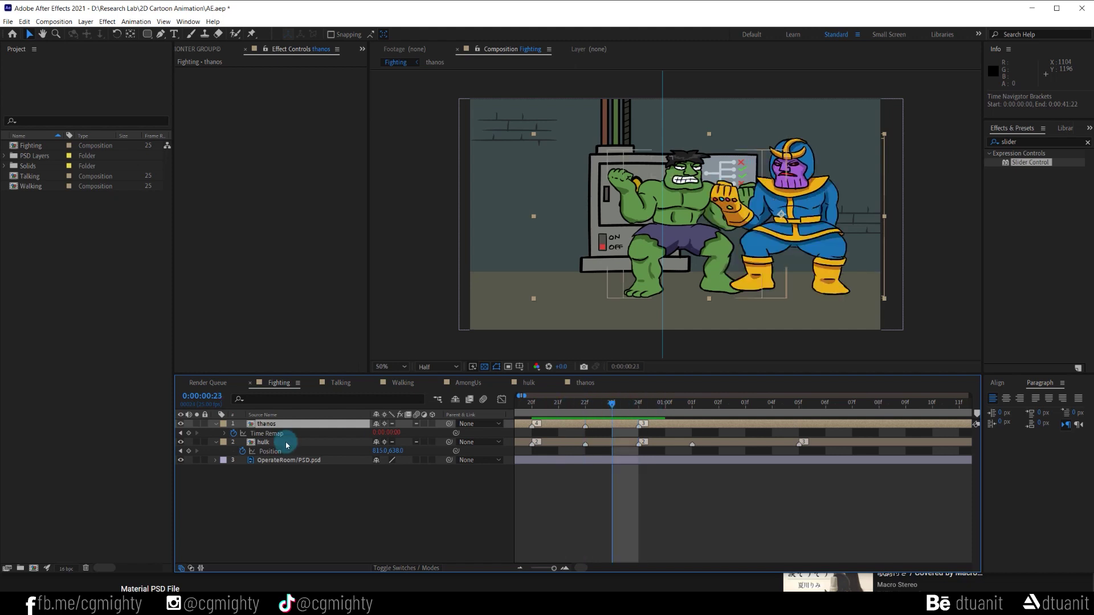
drag(286, 442, 570, 421)
key(space)
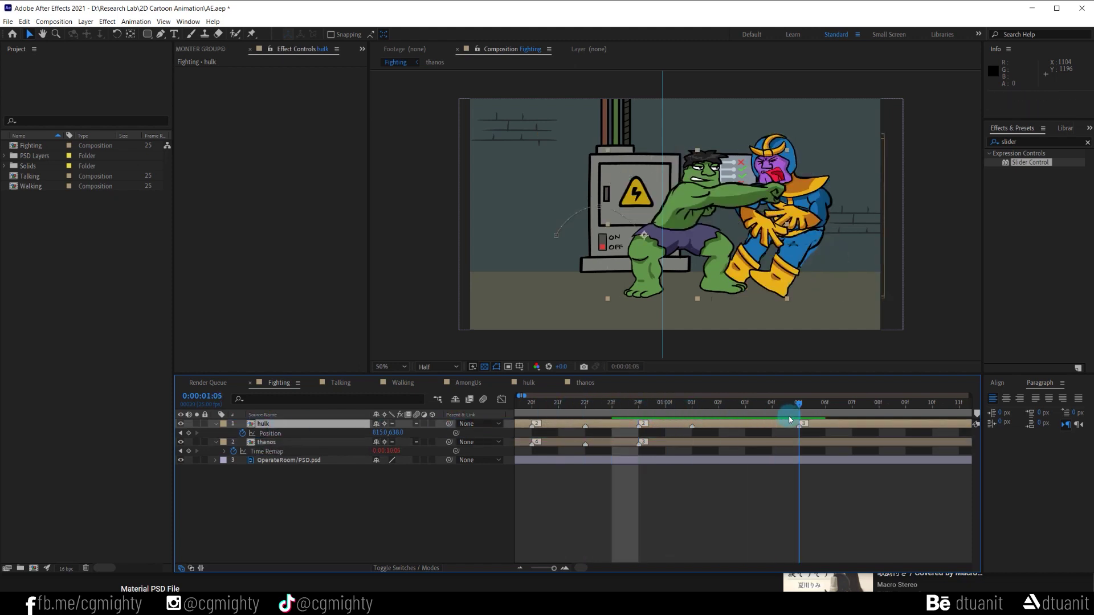
Add a thanos marker at 0:00:01:05 and label it 4
click(807, 445)
drag(807, 446, 804, 446)
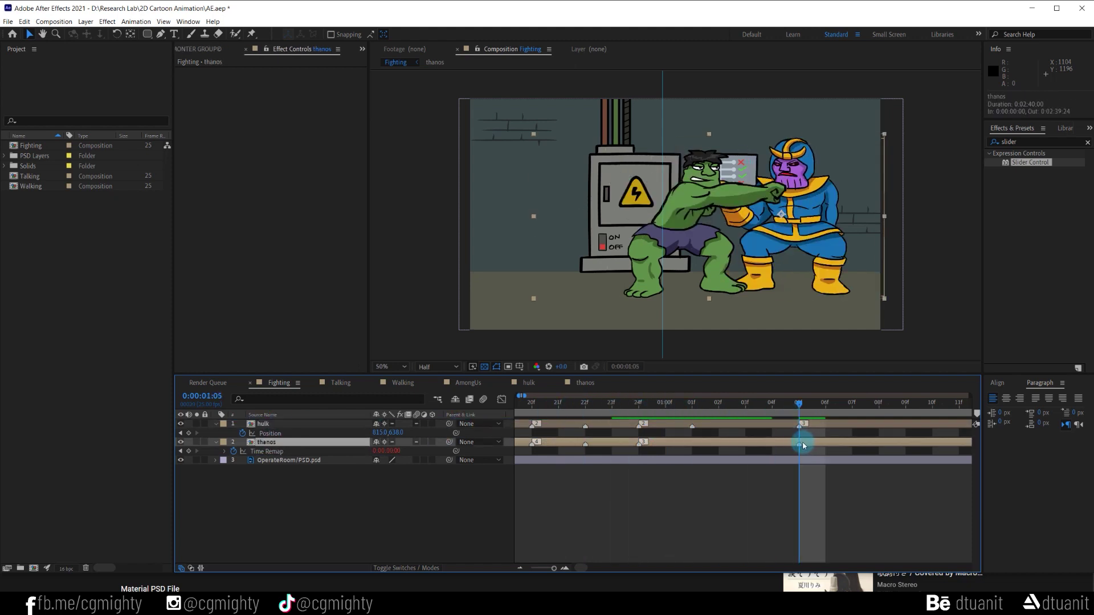
click(697, 413)
double_click(799, 444)
click(779, 362)
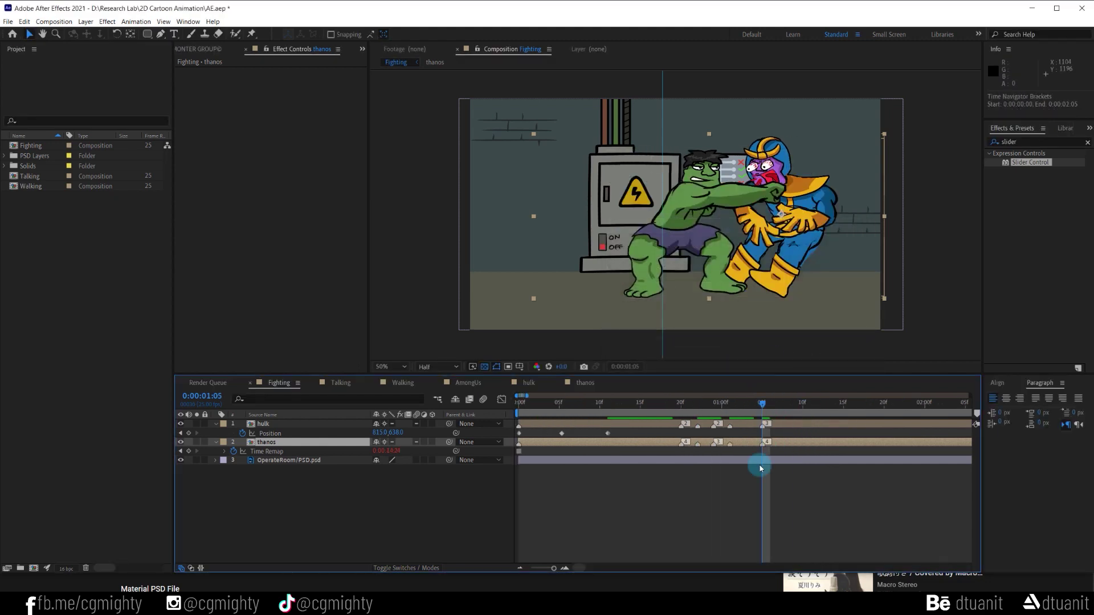
Keyframe thanos's position from 0:00:01:05 to 0:00:01:15 so he flies out of frame to about 2324, 284, and preview it
key(minus)
key(alt+shift+p)
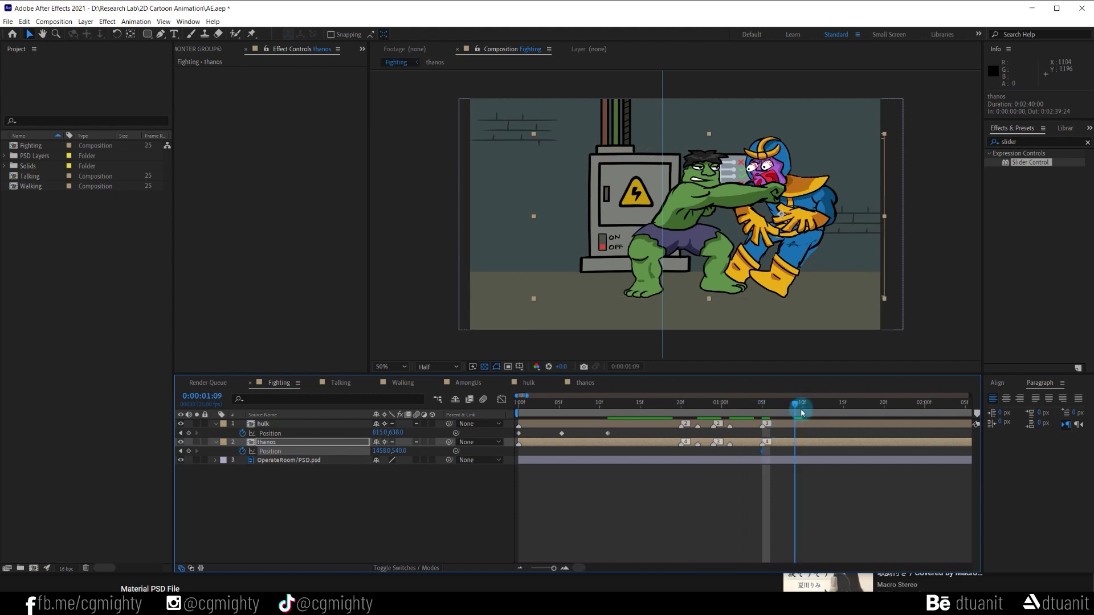
drag(801, 413, 838, 408)
drag(792, 245, 975, 191)
click(764, 407)
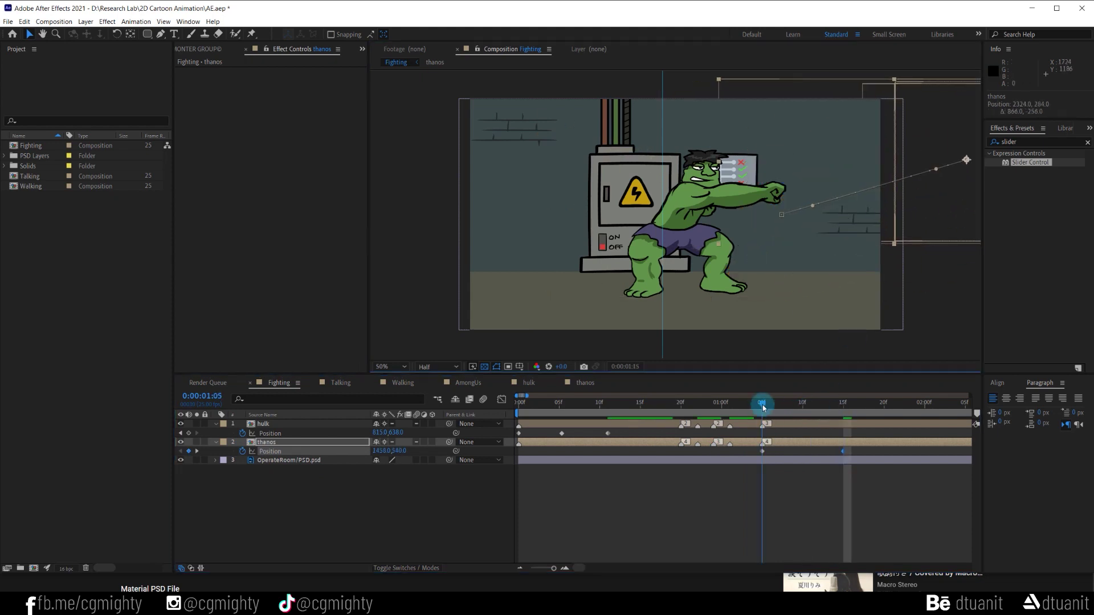
key(Home)
click(582, 503)
key(space)
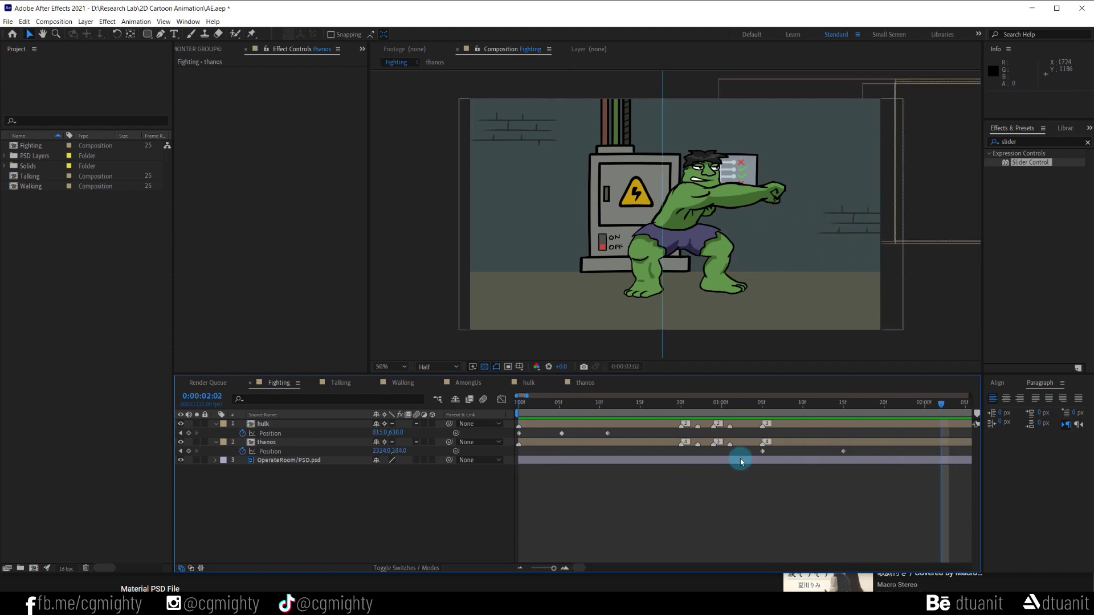
Speed up thanos's exit by moving his final position keyframe to 0:00:01:10
click(804, 408)
drag(843, 451, 803, 451)
click(707, 406)
scroll(711, 415, up, 2)
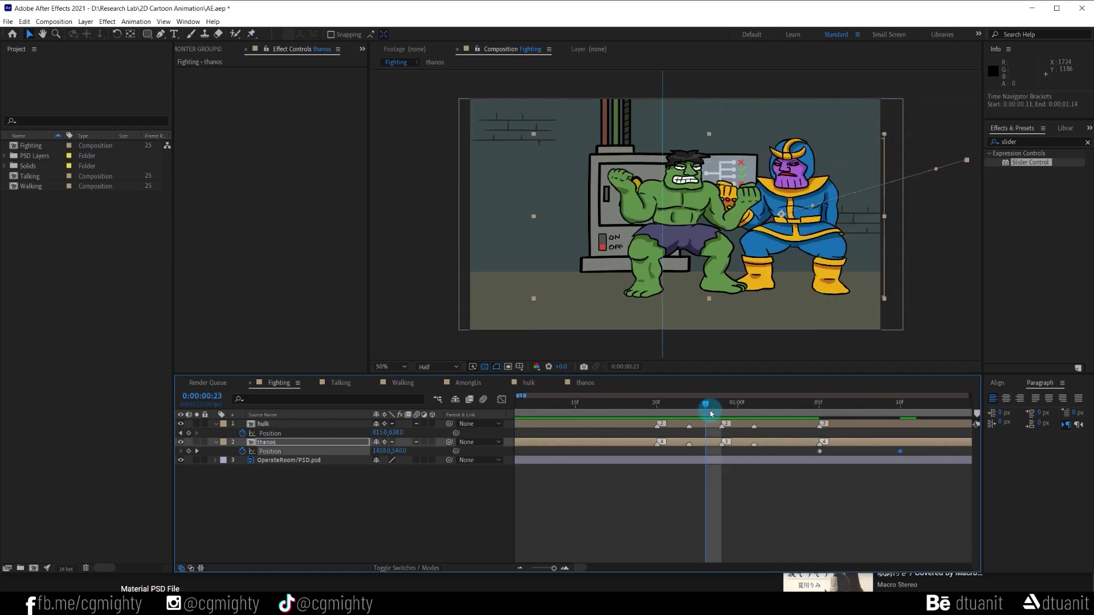
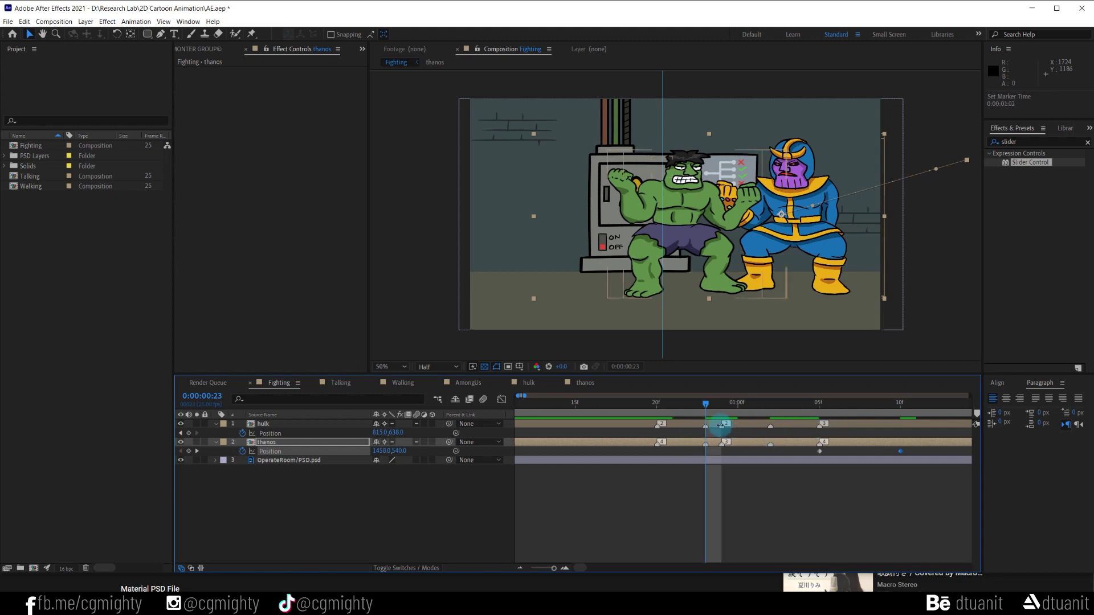
Delay hulk's marker 3, thanos's marker 4 and his first position keyframe to 0:00:01:08, and preview the fight
mouse_move(824, 424)
mouse_down()
mouse_move(871, 424)
mouse_move(864, 456)
mouse_up()
click(818, 443)
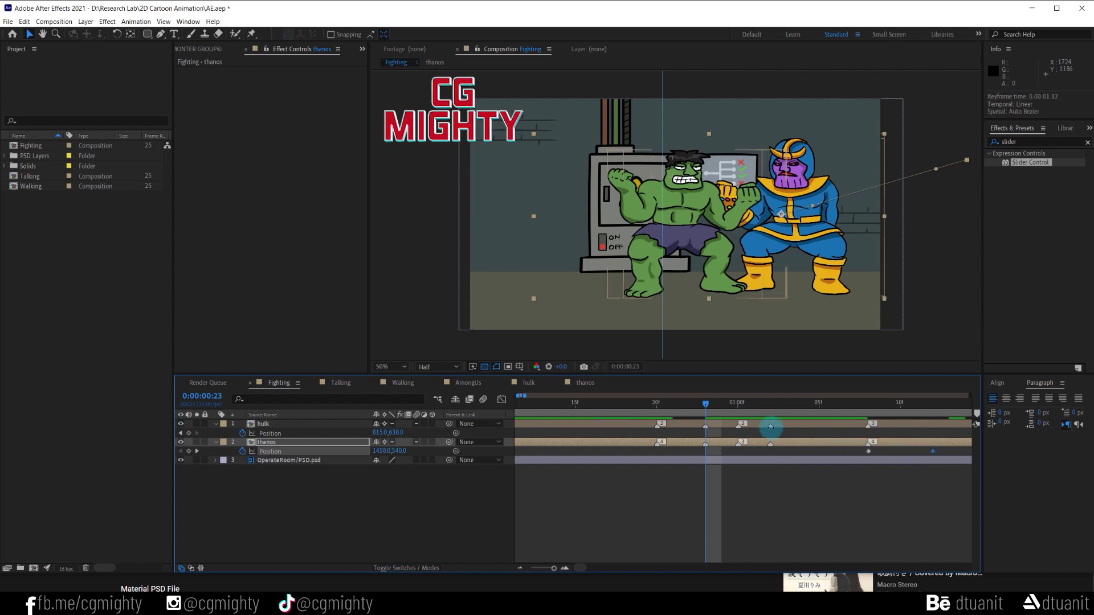
key(minus)
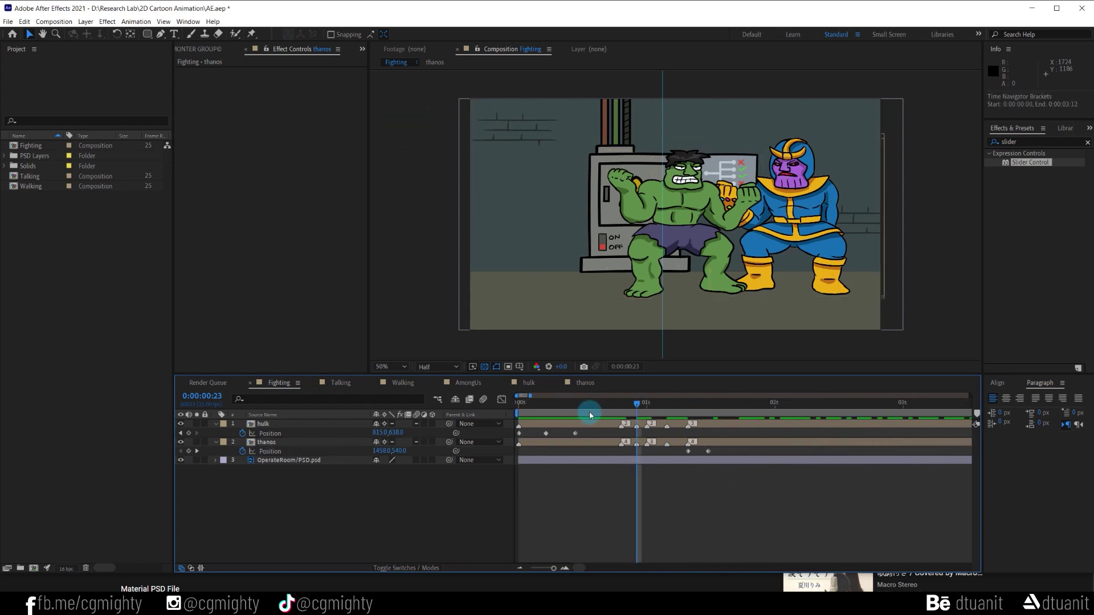
key(Home)
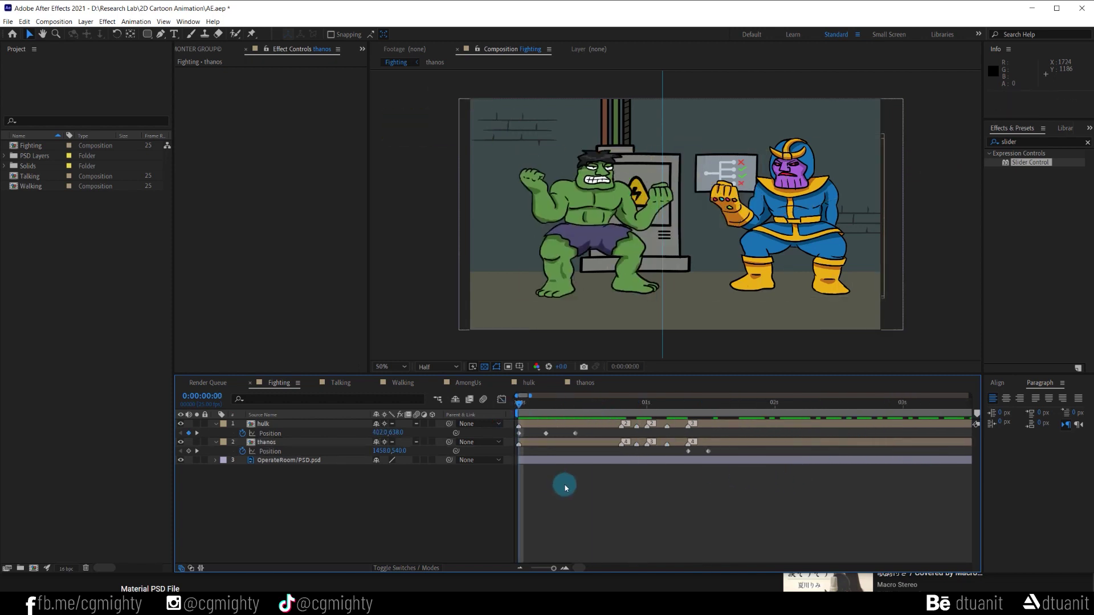
key(space)
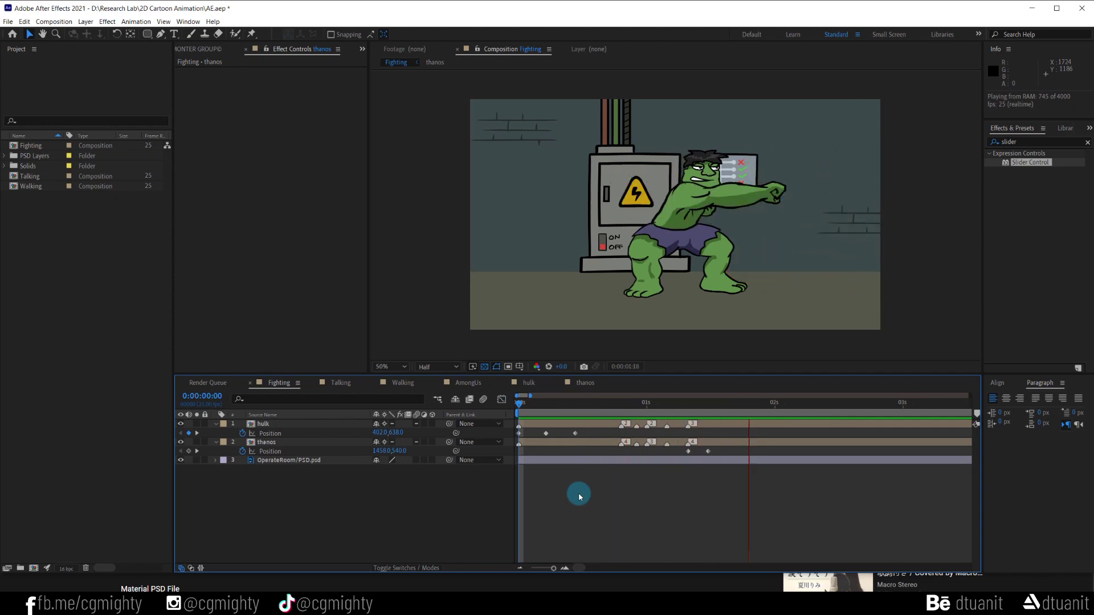
key(space)
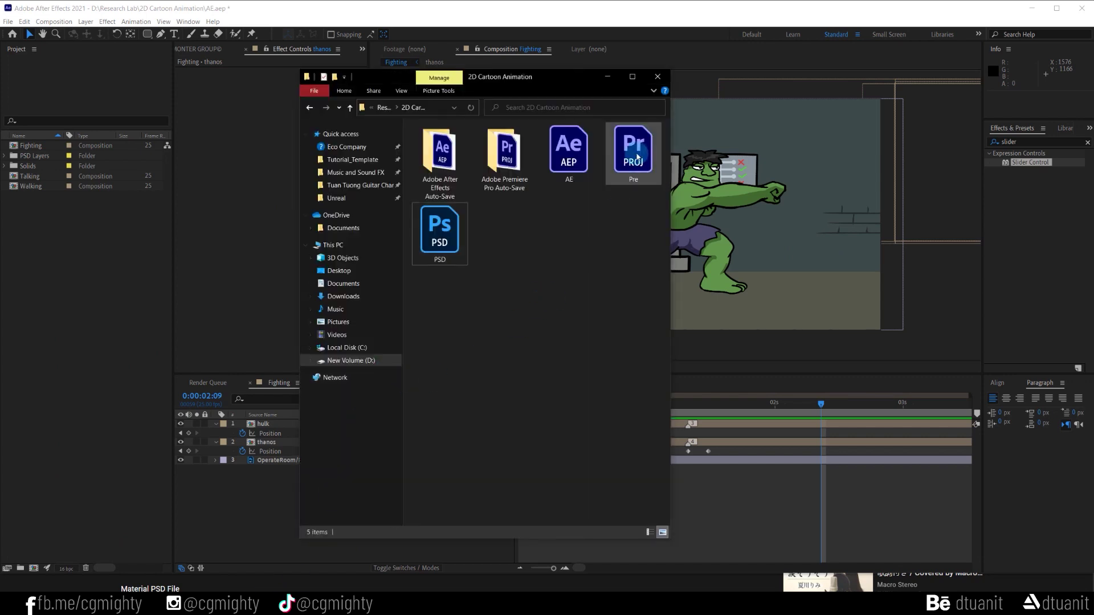
Switch to Premiere Pro by opening the Pre project from the 2D Cartoon Animation folder
click(633, 151)
double_click(634, 151)
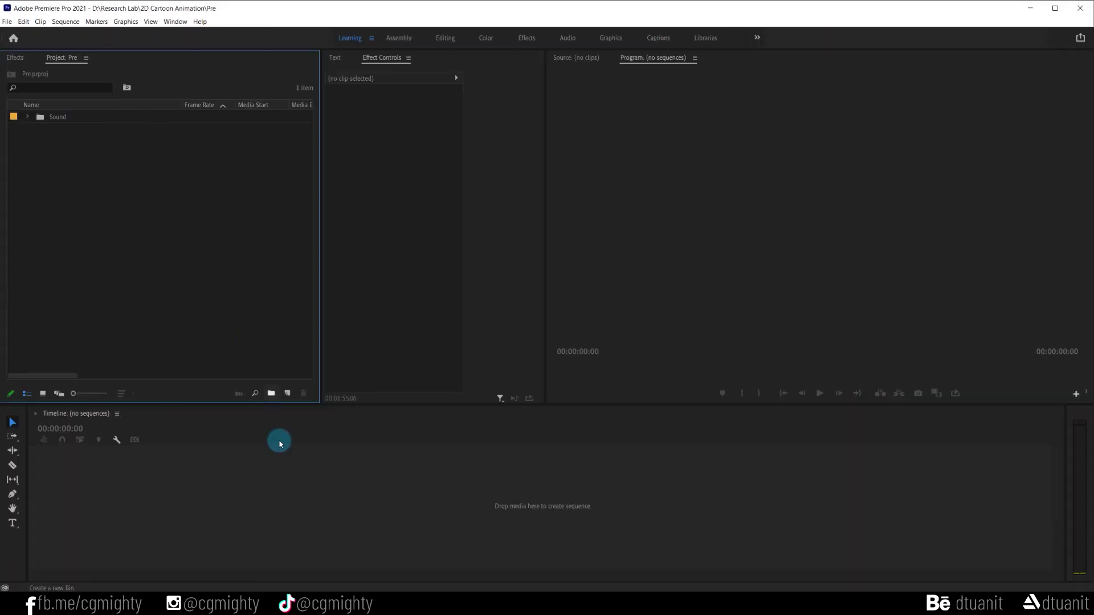
Import the Fighting composition from the AE project file and create a sequence from it
click(284, 590)
drag(569, 151, 151, 273)
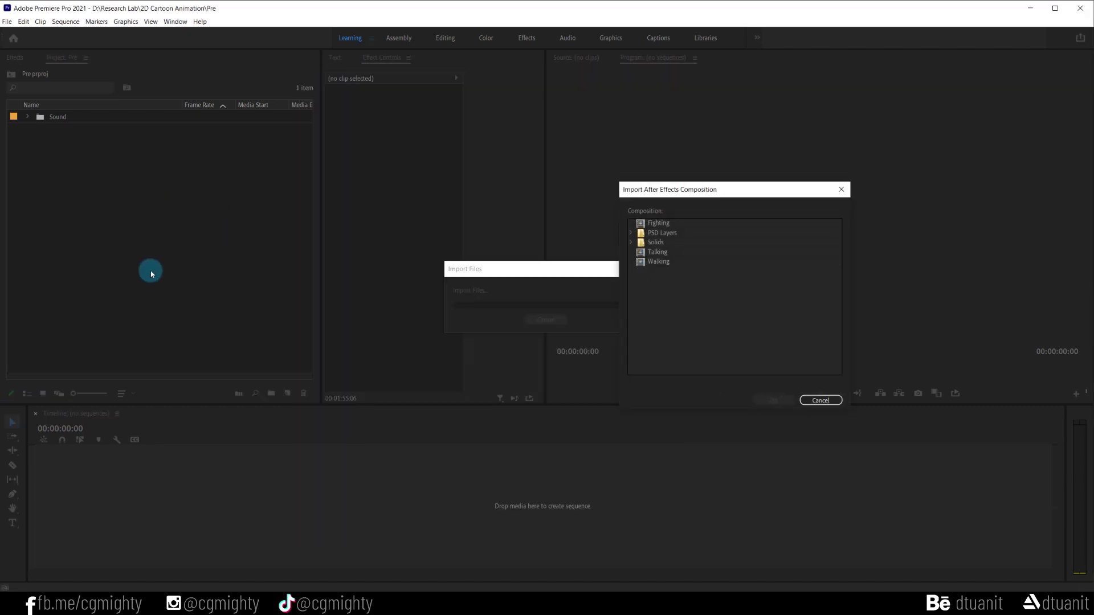
click(665, 233)
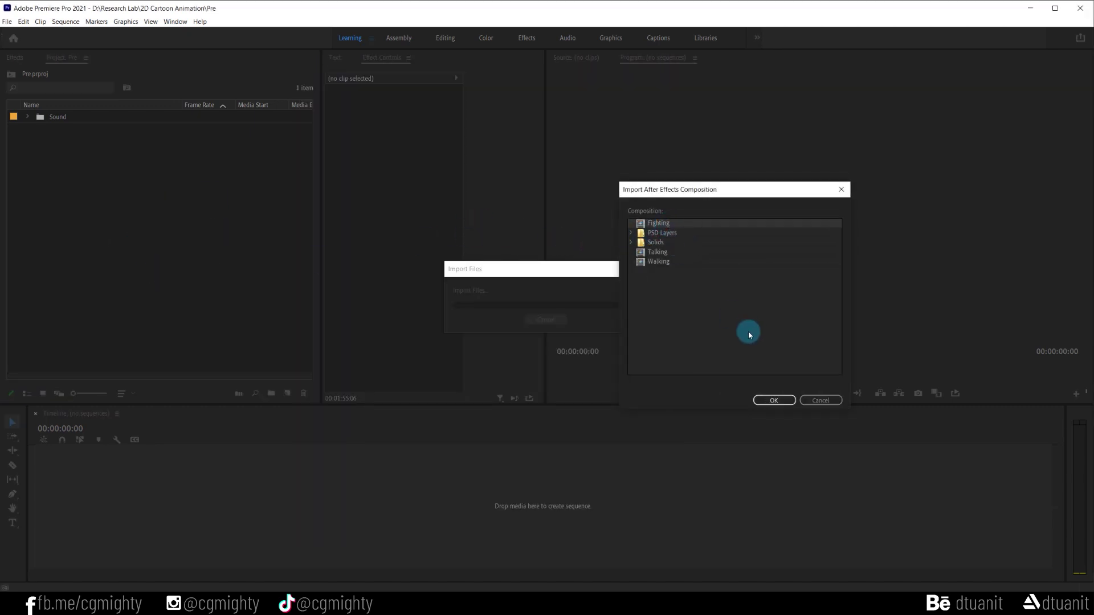
click(773, 400)
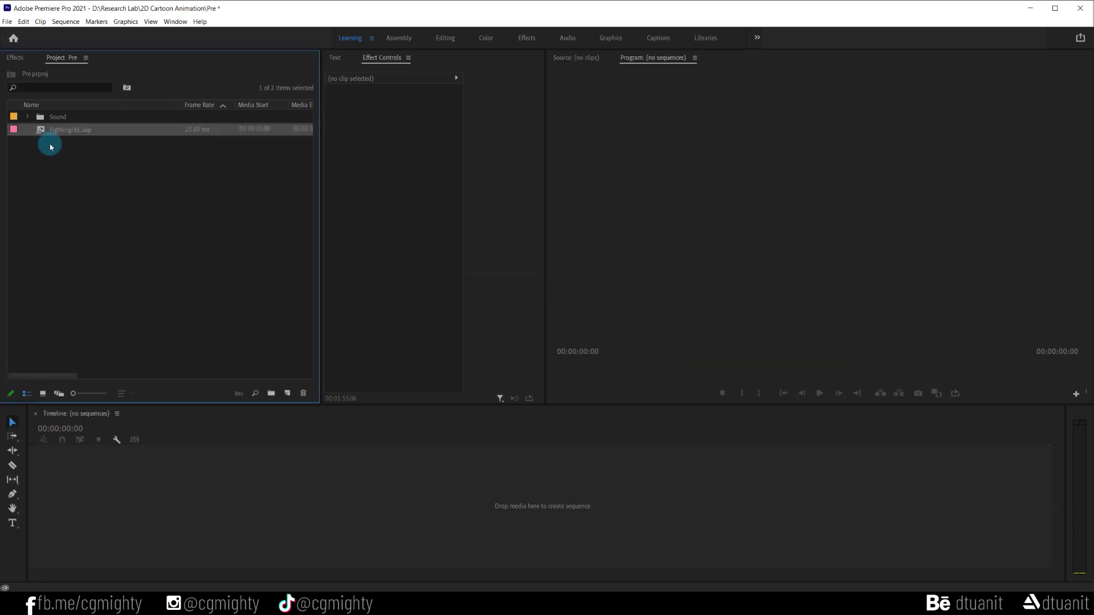
drag(289, 394, 289, 395)
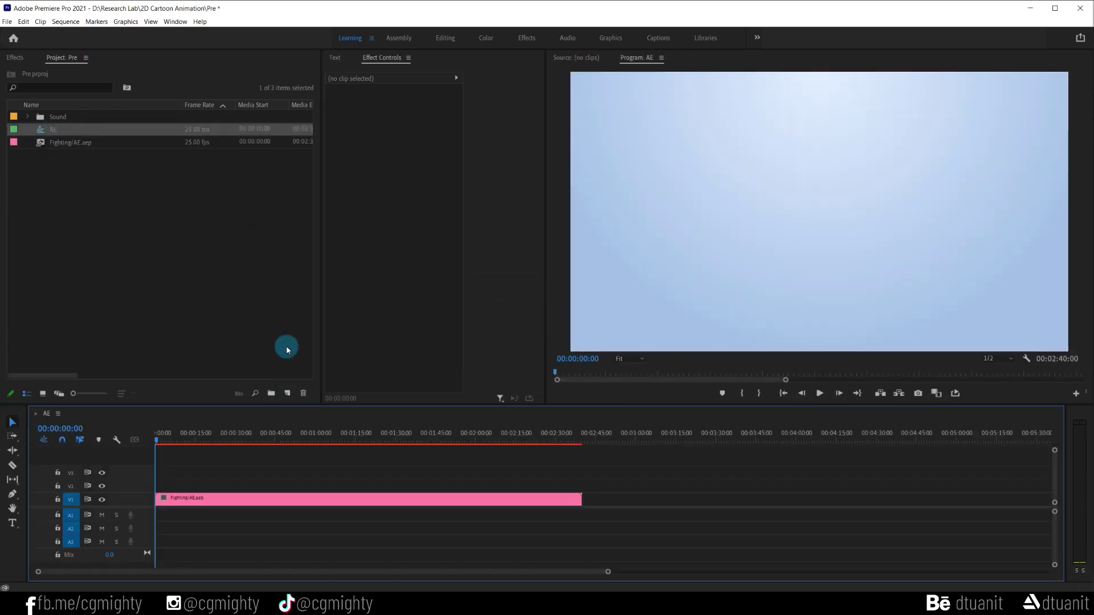
Cut the Fighting clip at 00:00:01:18, after thanos leaves the frame, and delete the remainder
click(254, 436)
click(205, 440)
drag(205, 440, 139, 440)
key(=)
key(=)
key(=)
drag(222, 440, 234, 440)
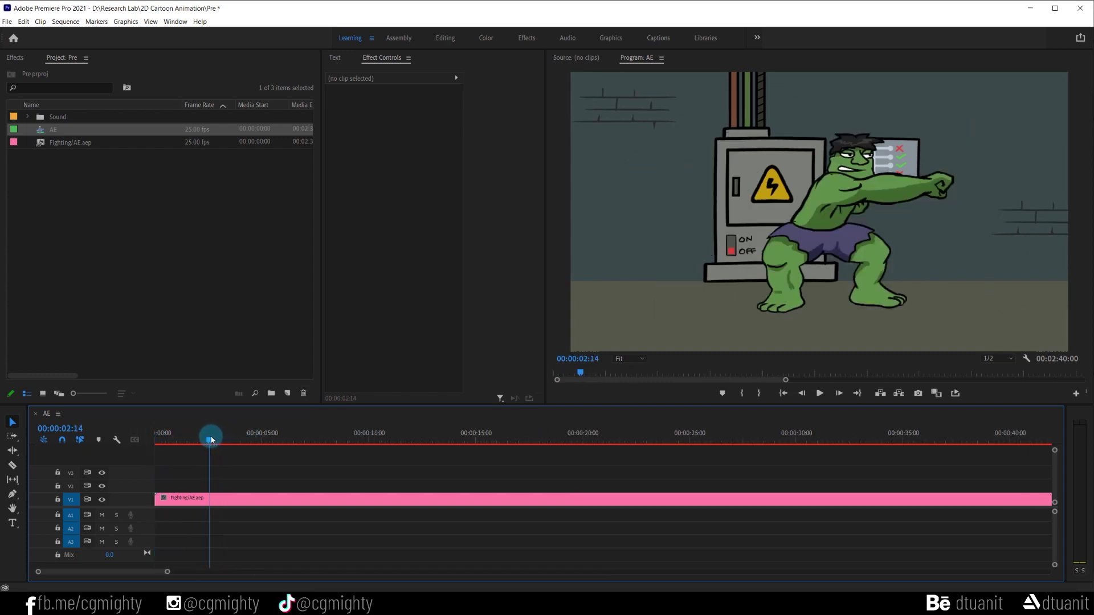
drag(193, 436, 192, 440)
key(ctrl+k)
click(212, 506)
key(Delete)
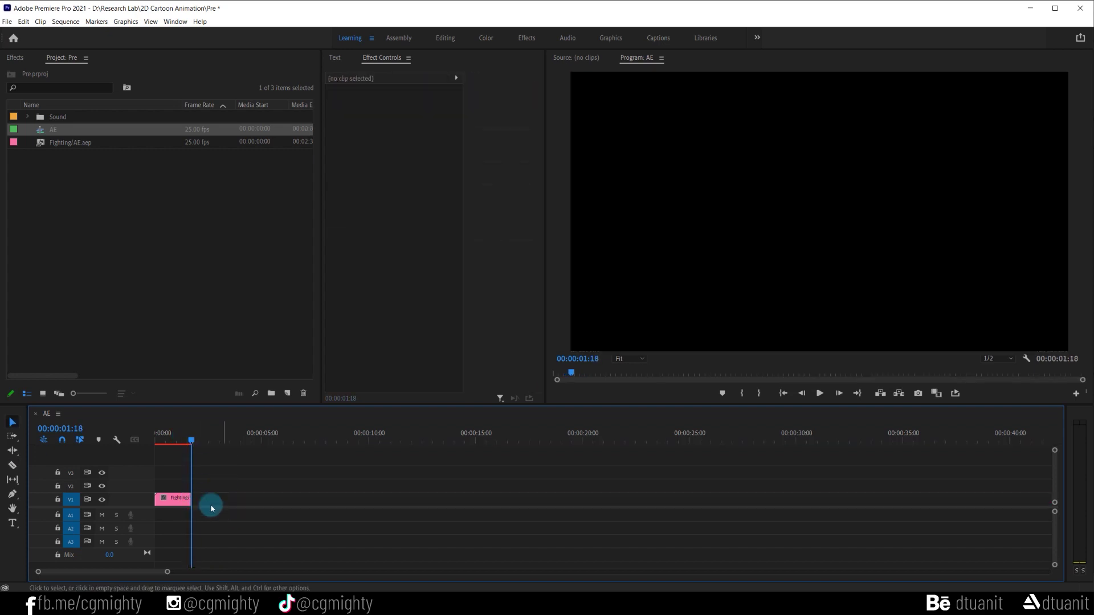
Play the trimmed sequence from the start to check the fight
key(equal)
key(equal)
key(equal)
key(space)
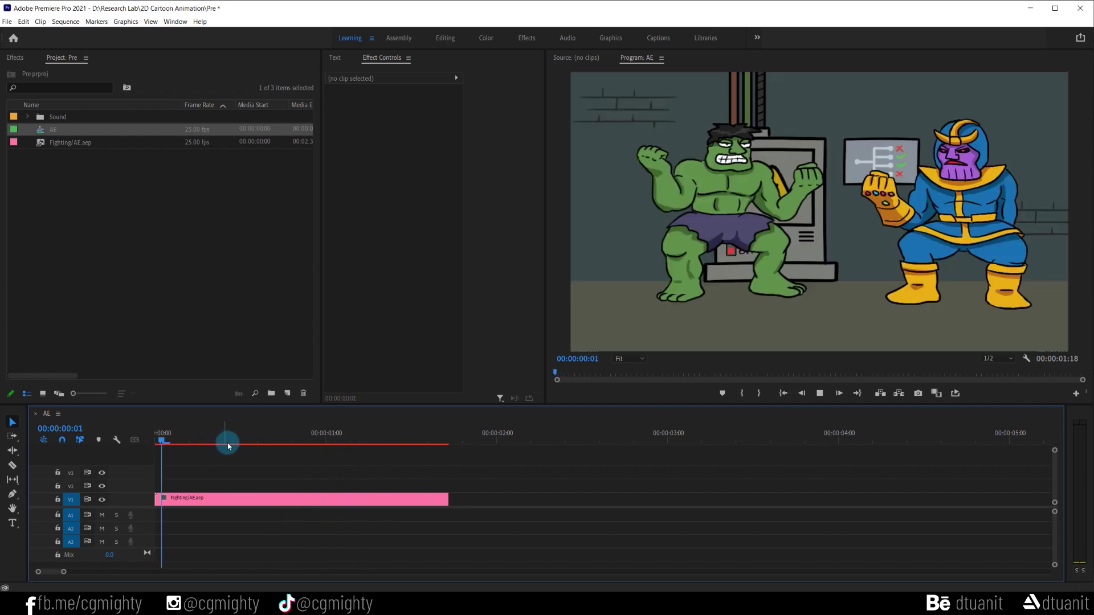
key(space)
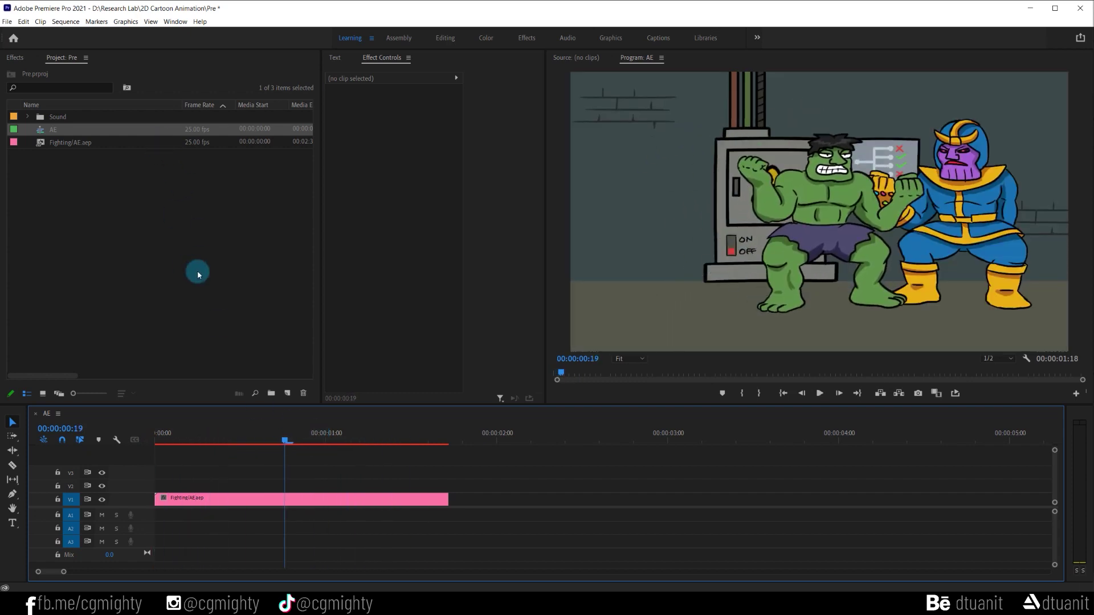
Create an adjustment layer at 1920 by 1080 and 25 fps
click(166, 301)
click(287, 393)
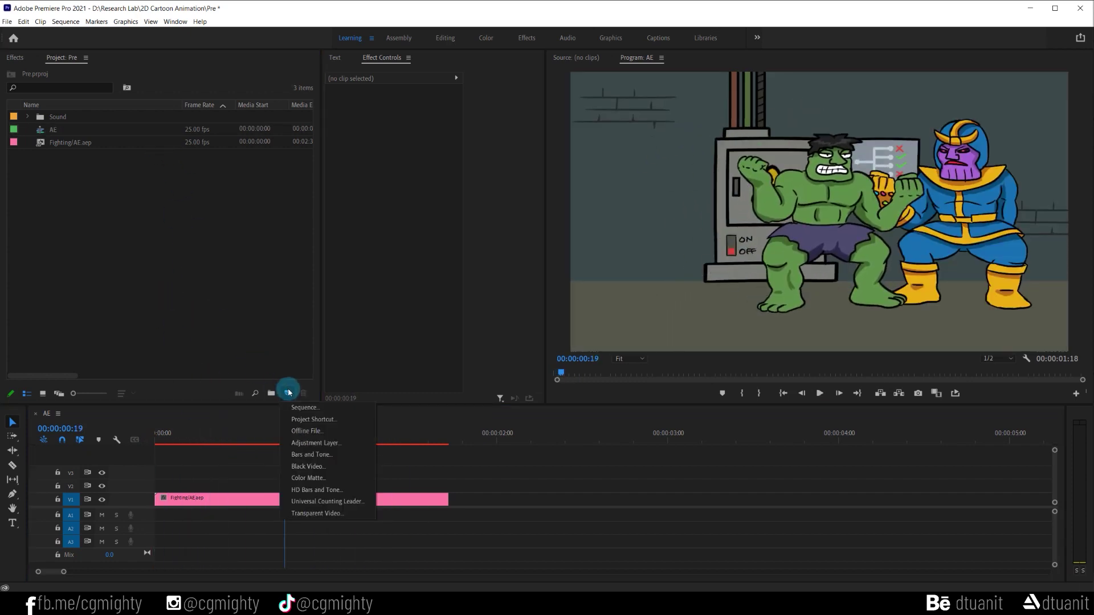
click(329, 444)
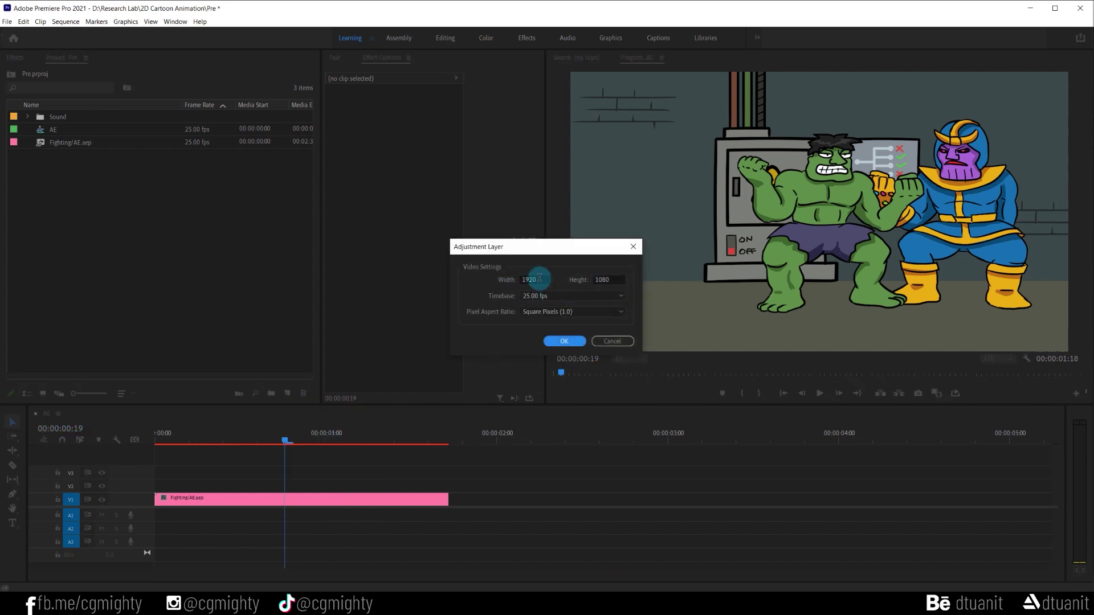
click(574, 340)
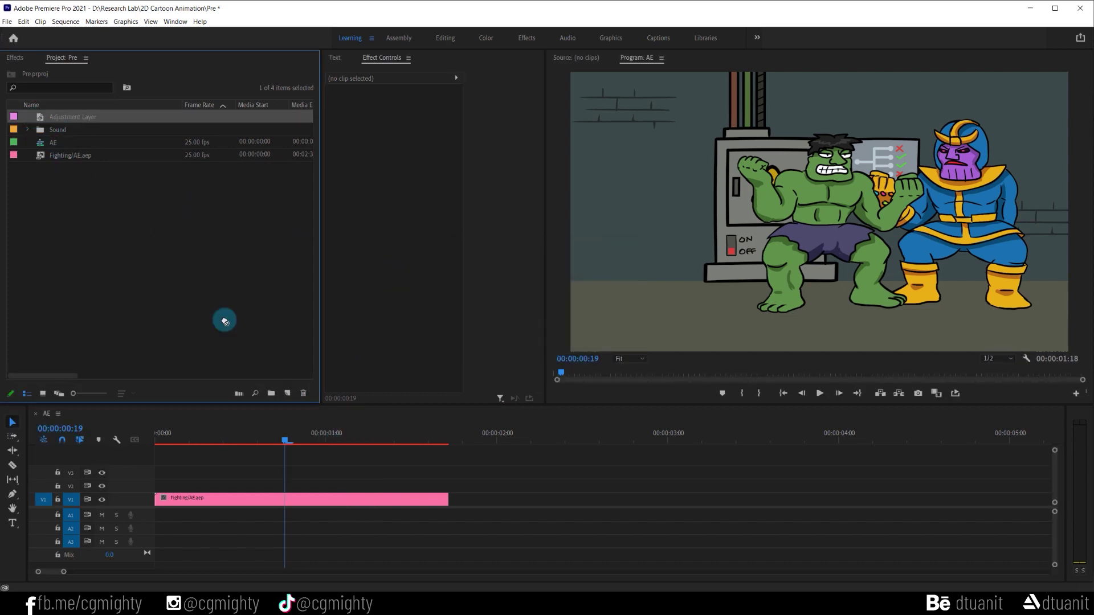
Place the adjustment layer on V2 from 00:00:01:08 and cut off the part beyond the Fighting clip's end
drag(224, 322, 320, 485)
drag(314, 441, 384, 447)
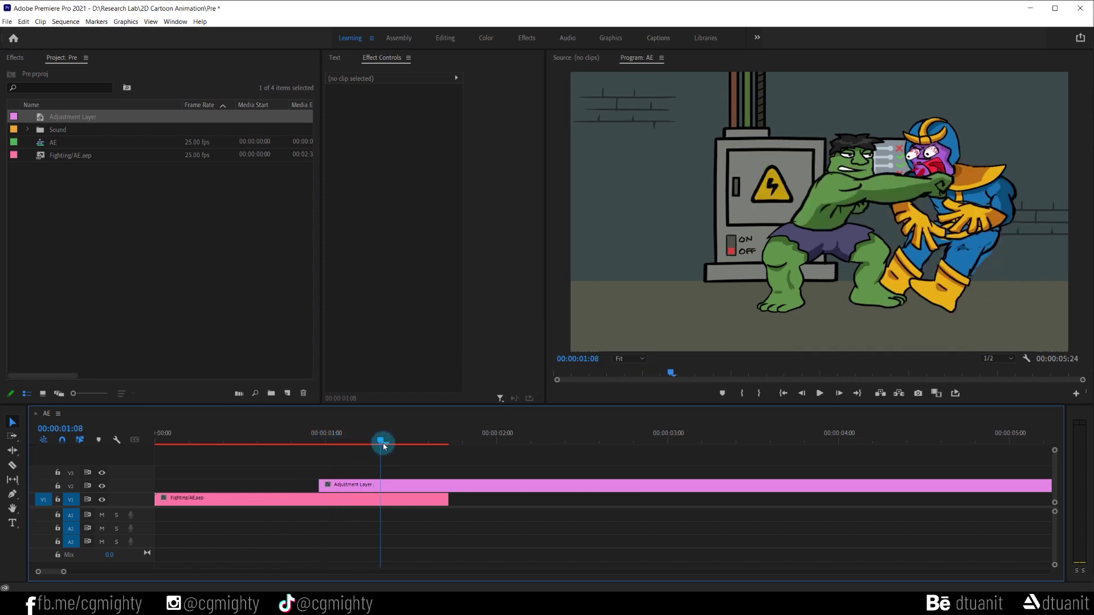
drag(368, 486, 447, 485)
click(481, 501)
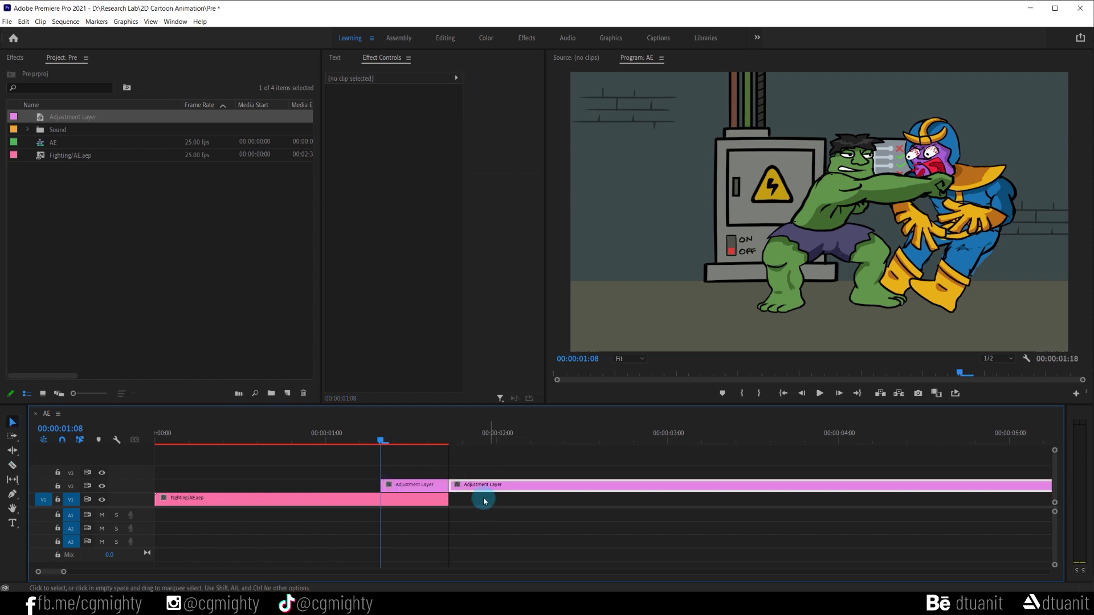
Apply the Shake Gaming By QuaHD preset to the adjustment layer and preview the punch
click(425, 488)
click(114, 247)
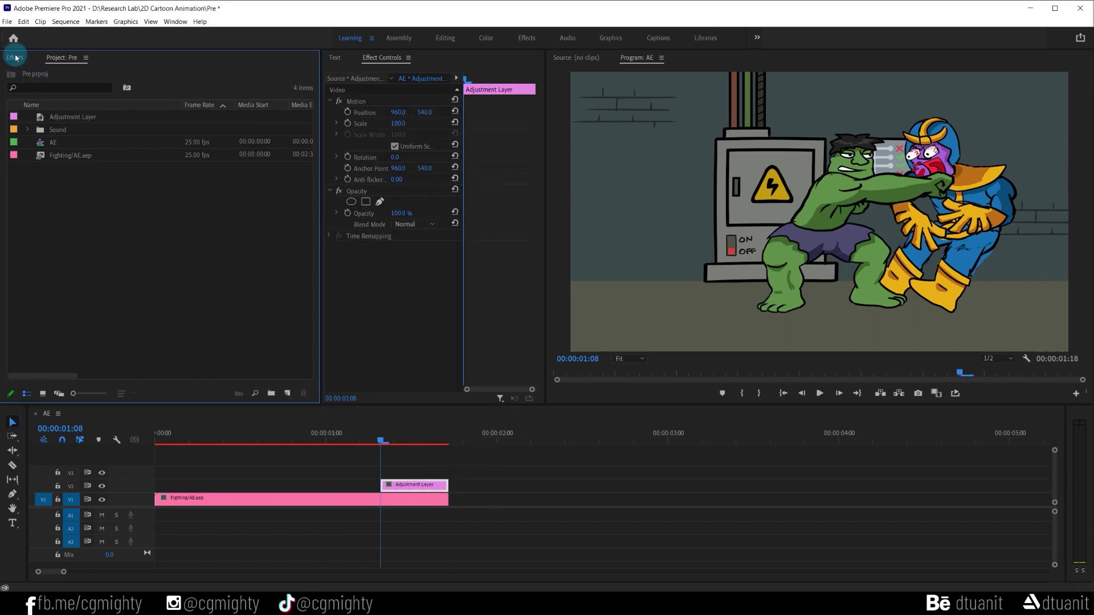
click(15, 58)
click(8, 85)
click(53, 97)
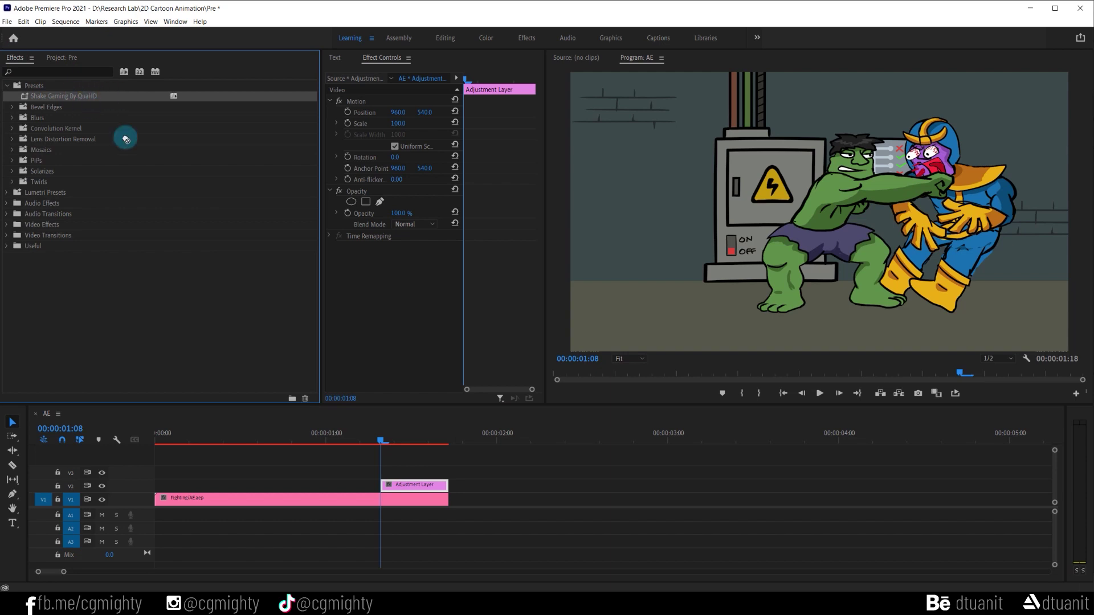
drag(126, 139, 399, 485)
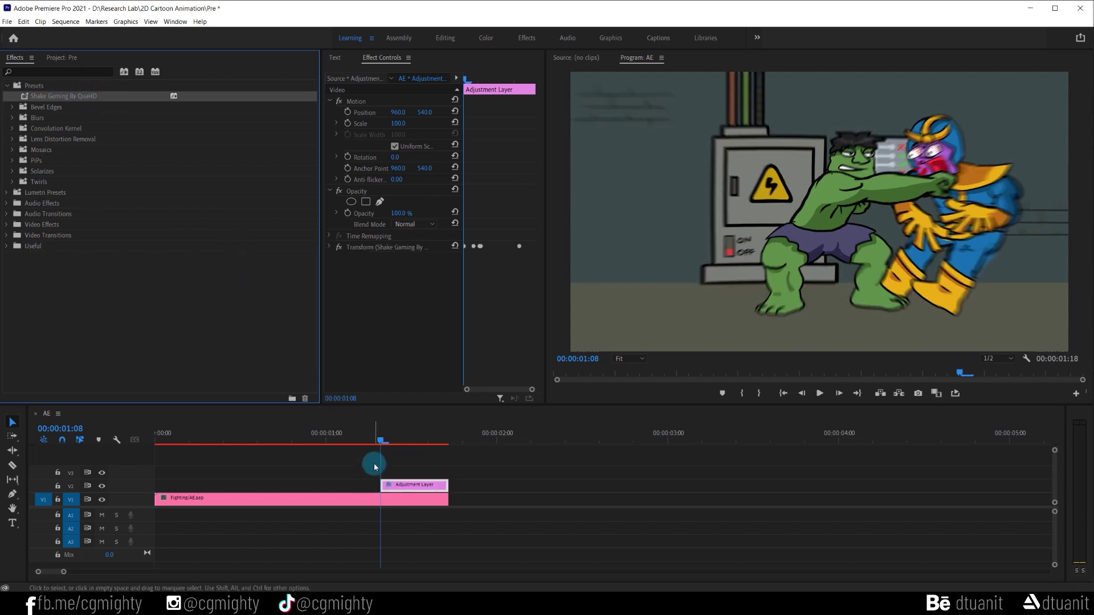
drag(374, 435, 367, 435)
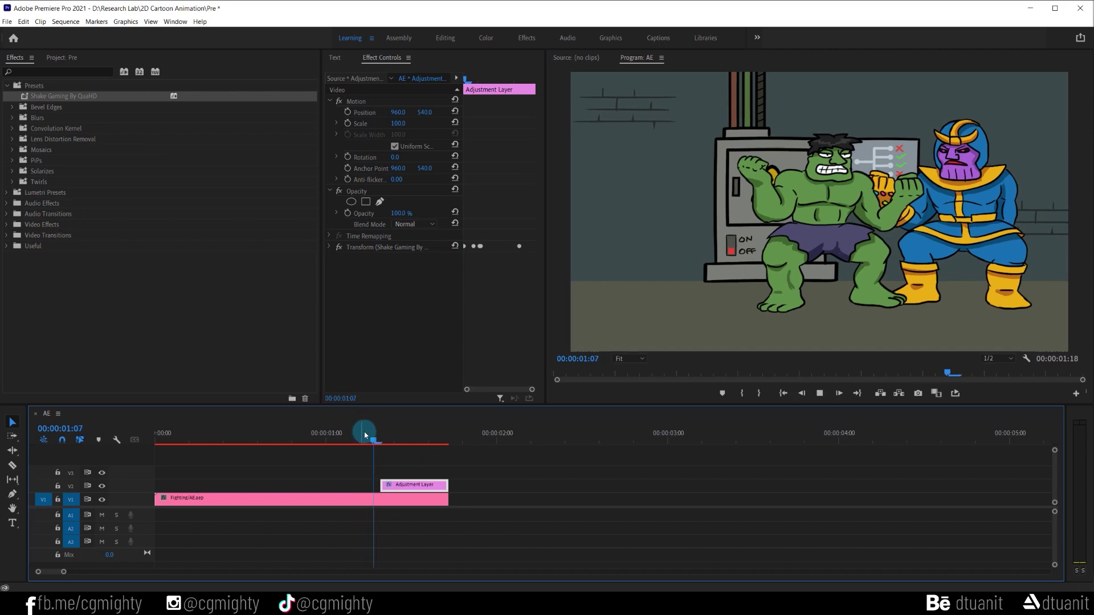
Extend the Fighting clip's end on V1 to 00:00:02:22 and play past the final punch
drag(439, 503, 490, 491)
key(space)
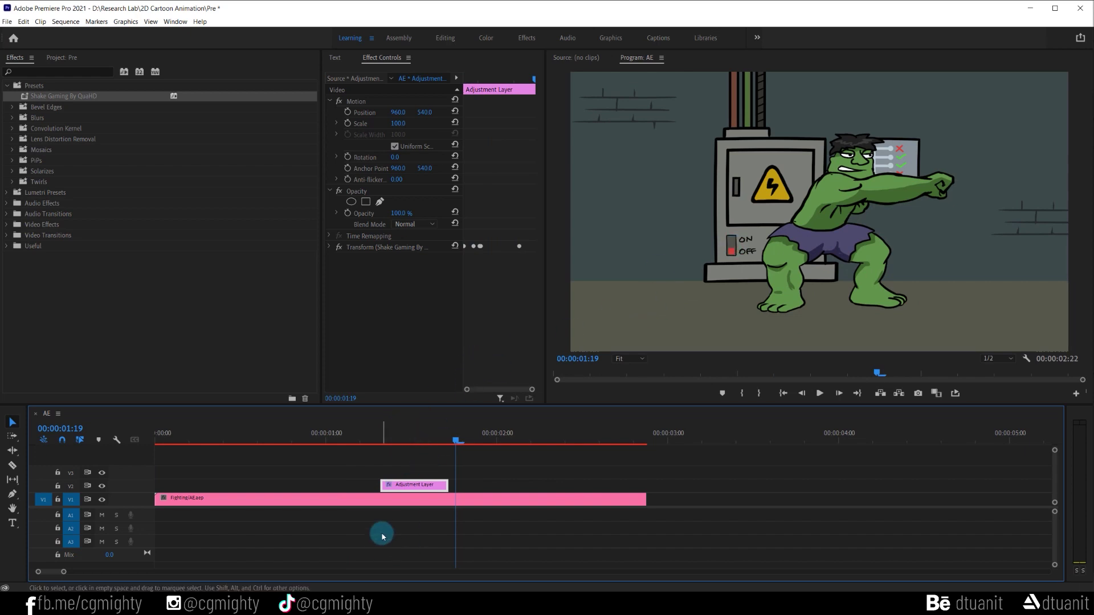
Switch to the browser and open QuạHD's Twixtor + Velocity video from the YouTube results, pausing its playback
click(204, 601)
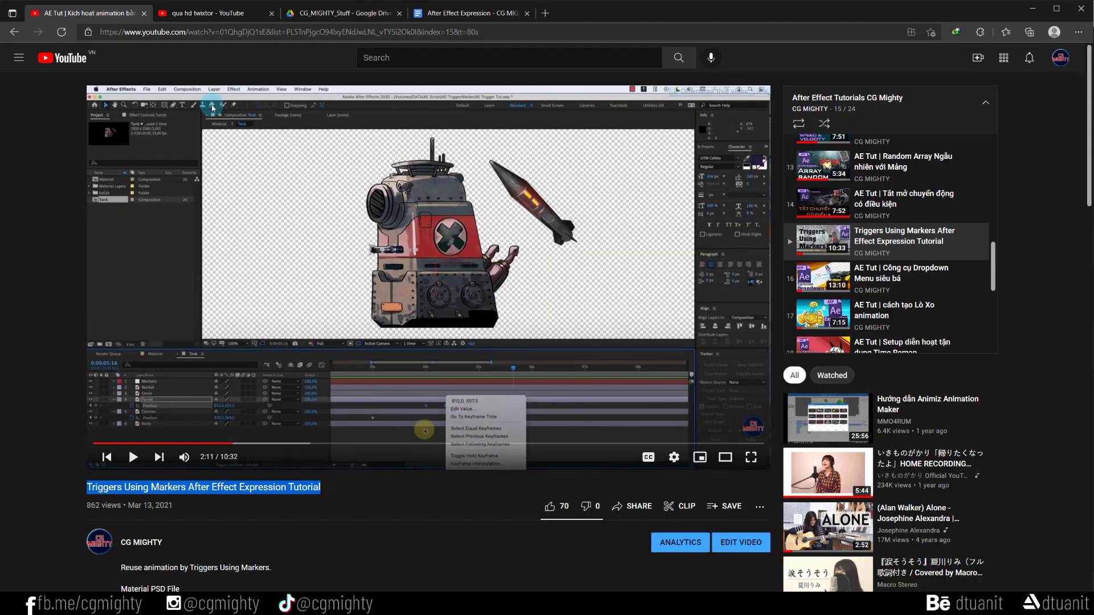
click(212, 16)
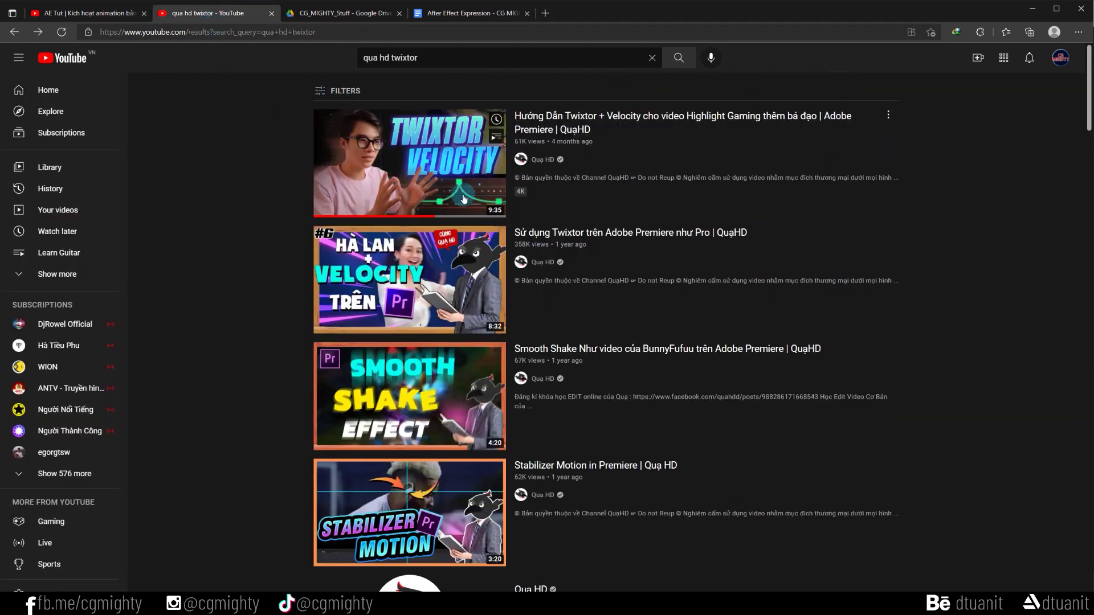
click(665, 117)
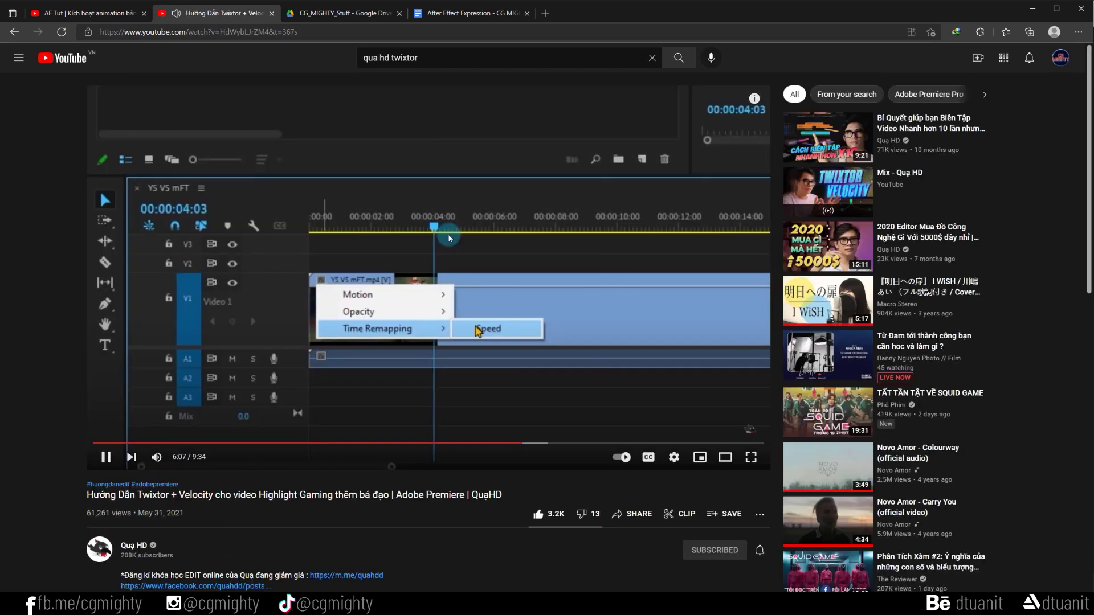
click(448, 234)
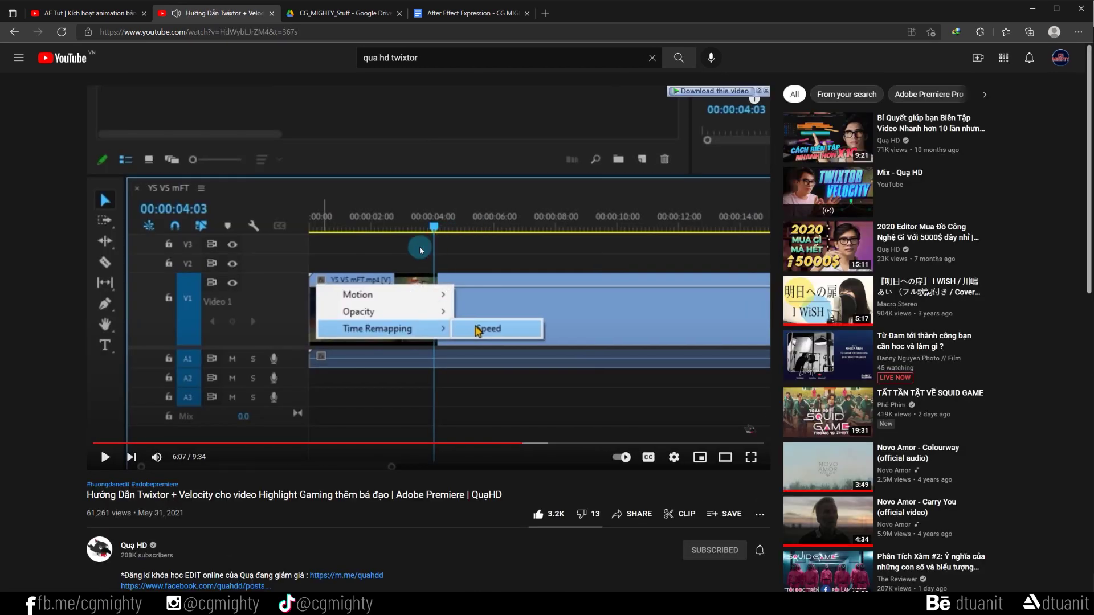
Find the preset download link in the video's description and highlight its line
scroll(420, 246, down, 3)
click(141, 447)
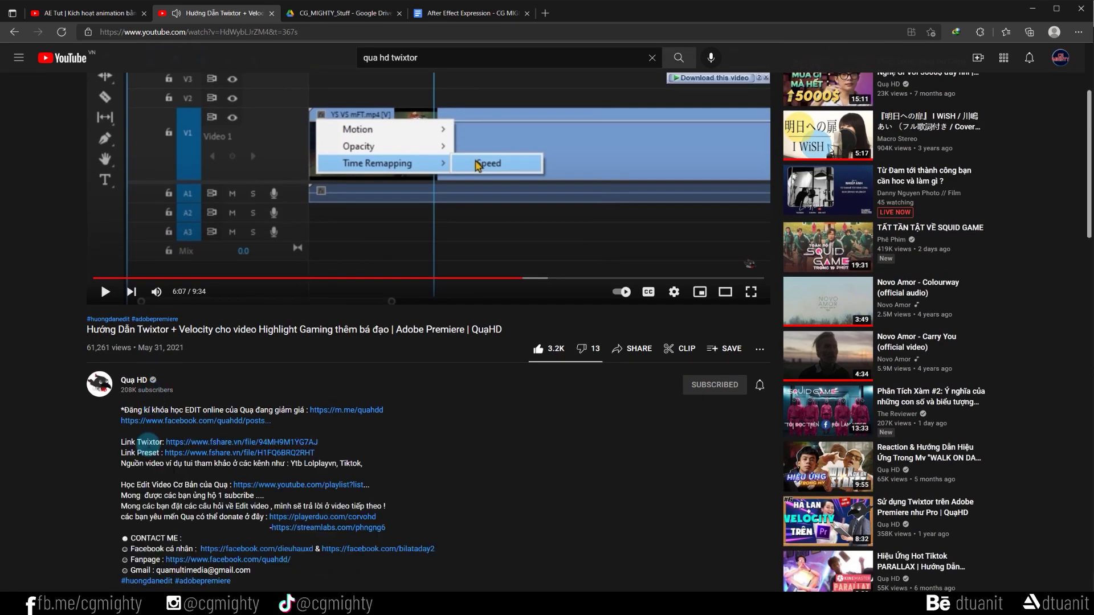
scroll(103, 410, down, 2)
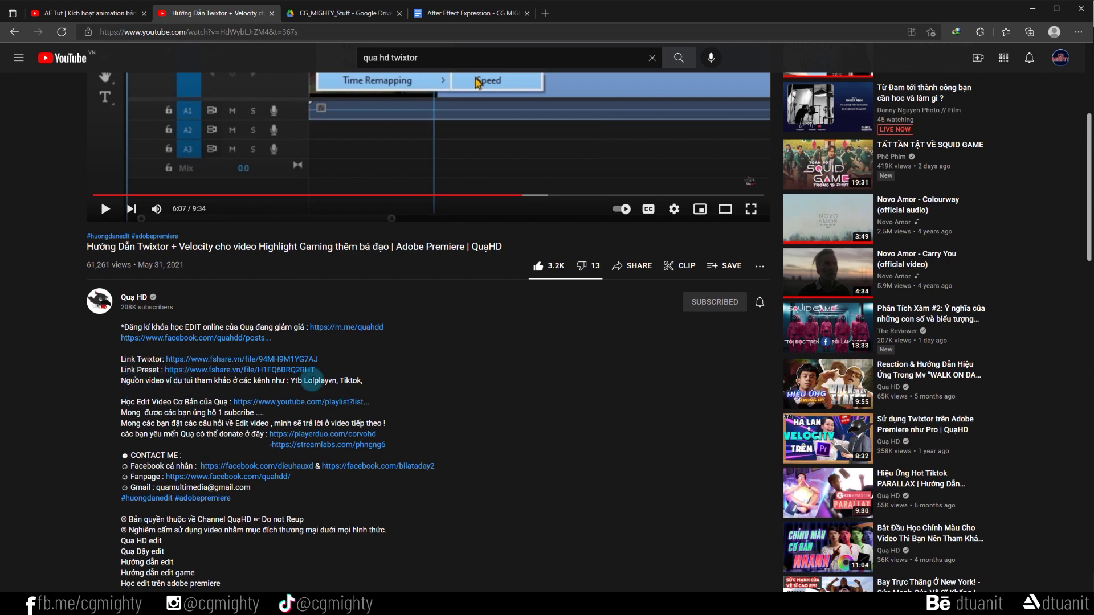
drag(330, 373, 108, 370)
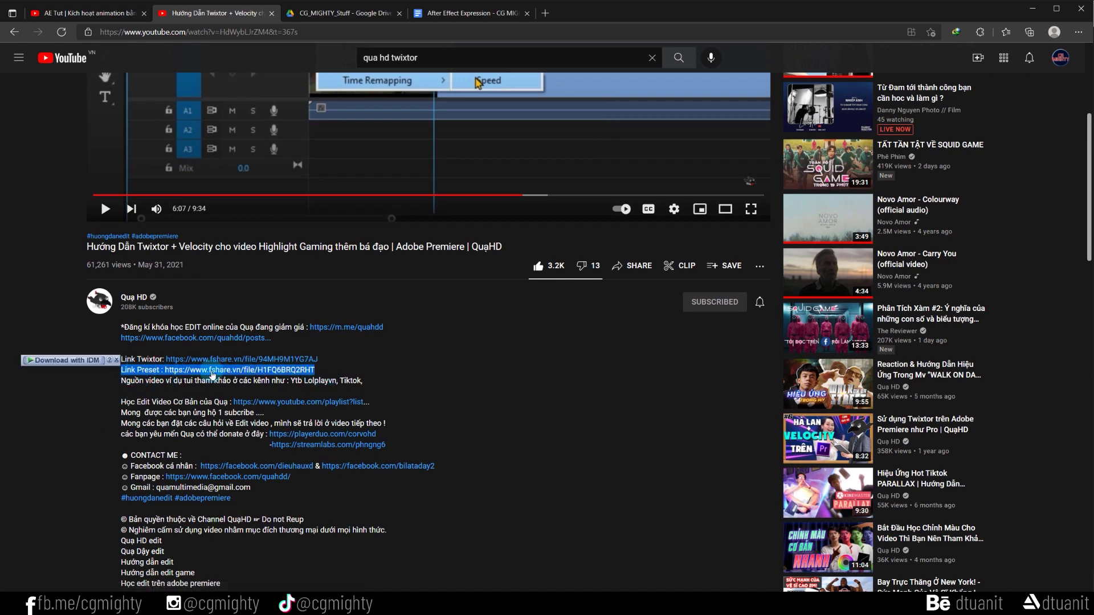
click(344, 367)
click(304, 371)
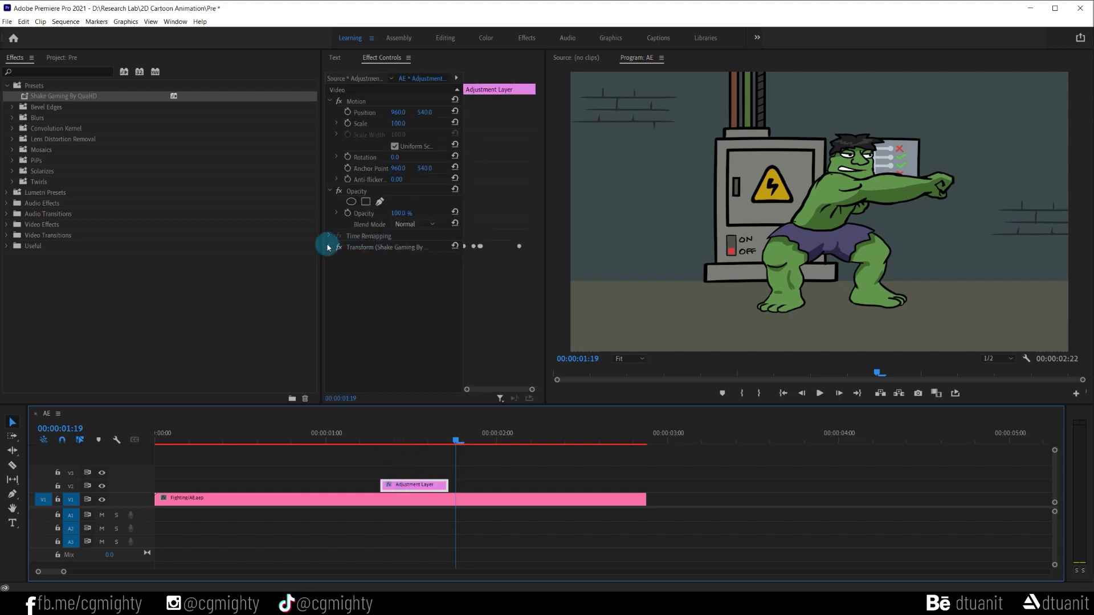
In Premiere Pro, reveal the Transform shake settings of the adjustment layer and replay the final punch
click(329, 248)
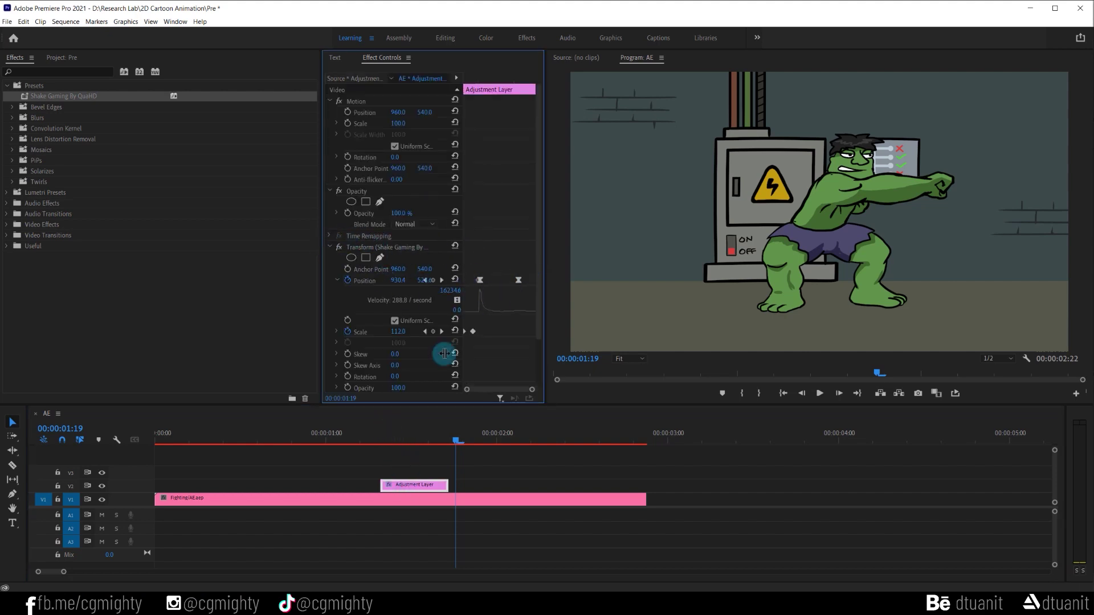
mouse_move(352, 435)
mouse_down()
mouse_move(318, 433)
mouse_move(338, 434)
mouse_up()
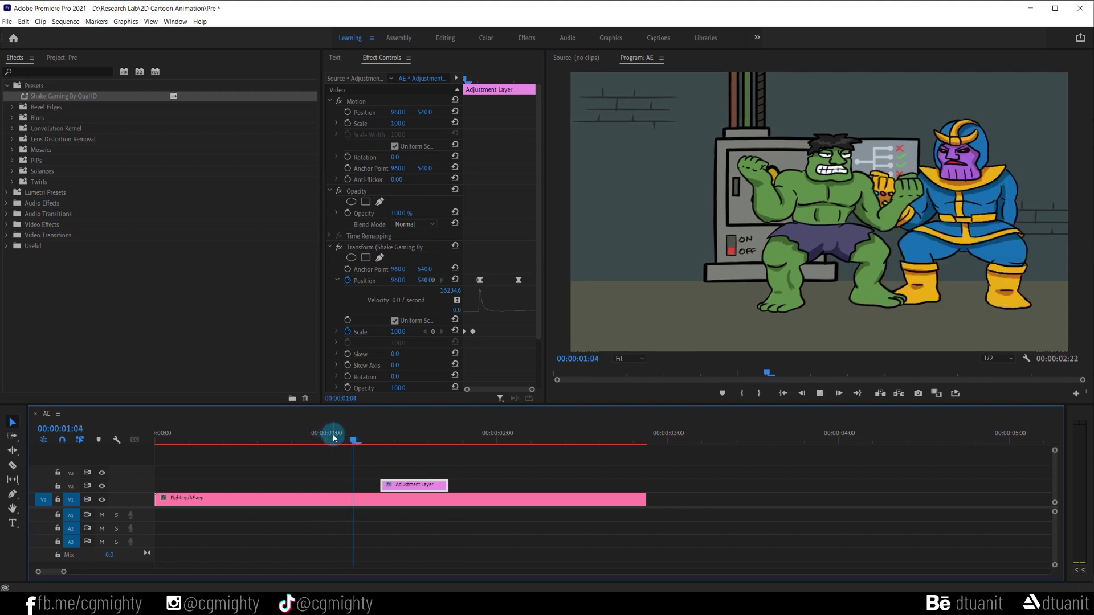
key(space)
key(space)
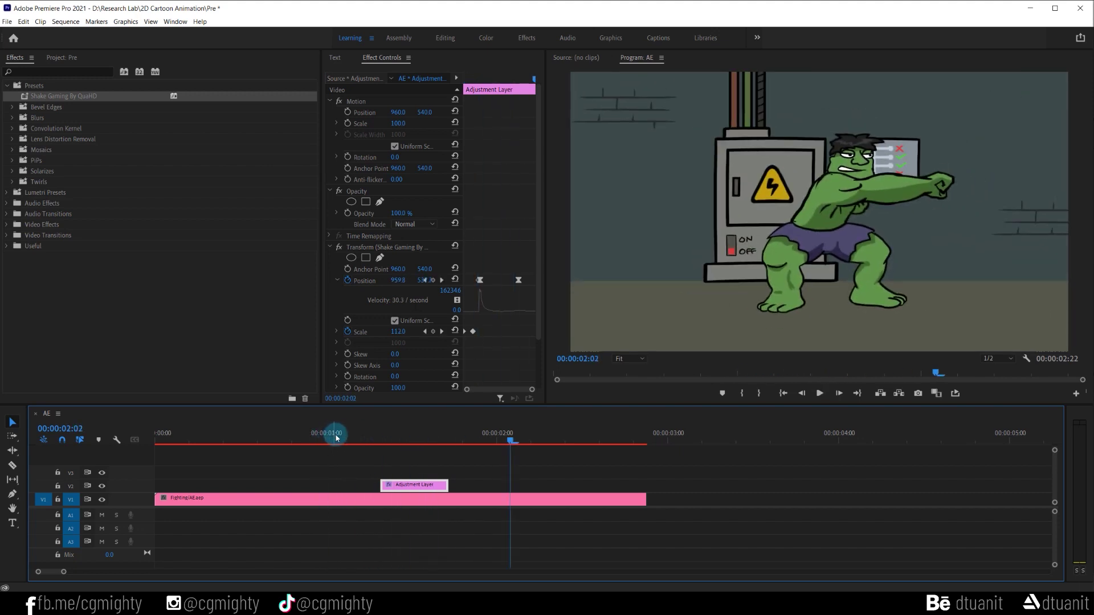
Place BOMB3.WAV from the project's Sound folder on A1, aligned with the start of the adjustment layer
click(64, 58)
click(27, 130)
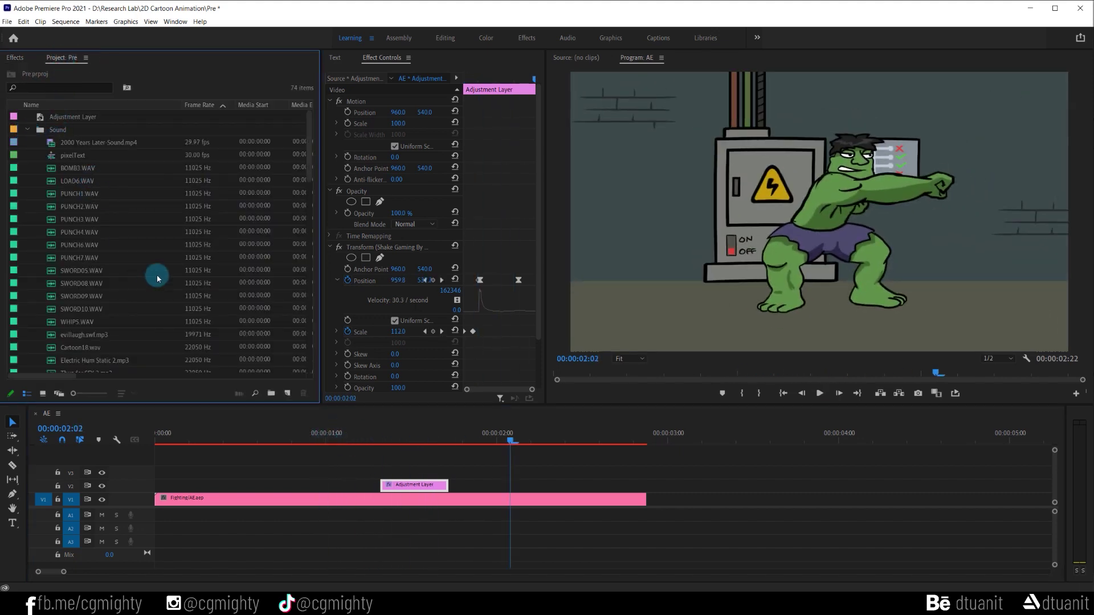
drag(76, 171, 412, 503)
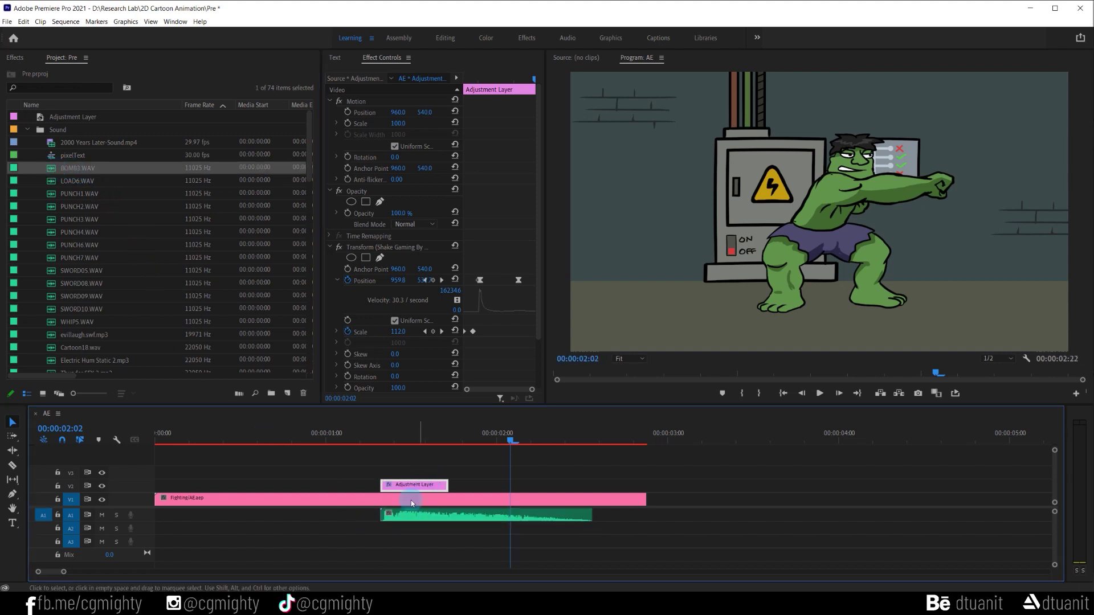
Add PUNCH1.WAV to A1 at 00:00:00:20 for the earlier hit
click(69, 194)
drag(214, 443, 291, 448)
click(49, 193)
key(.)
Place PUNCH4.WAV on A2 at 00:00:01:00 for the following hit
click(66, 206)
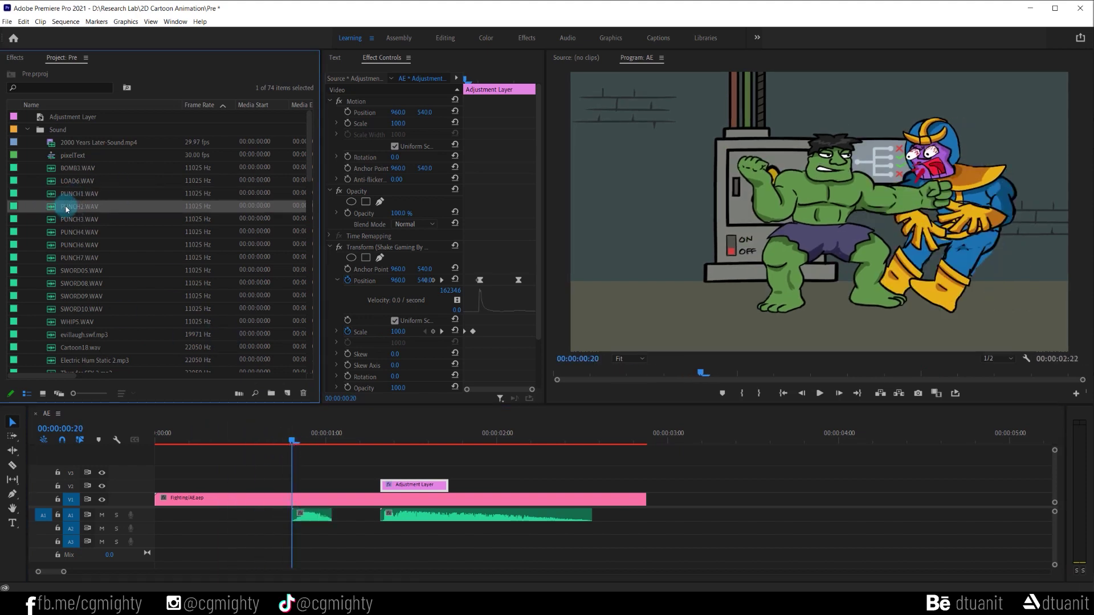
key(Down)
key(Down)
click(312, 437)
key(Right)
key(Right)
click(107, 233)
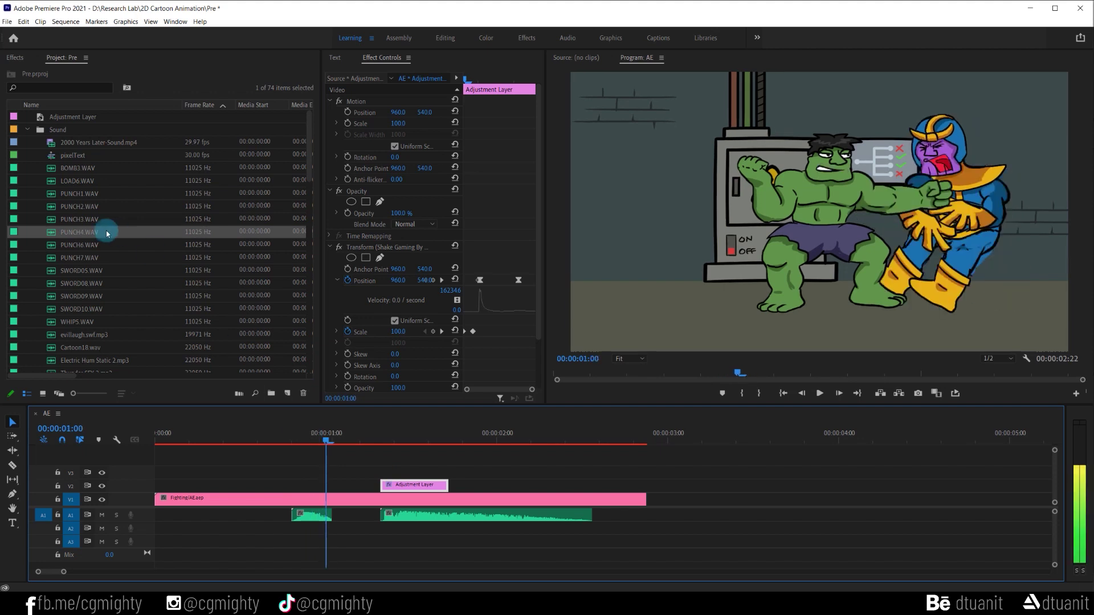
drag(52, 234, 329, 528)
key(=)
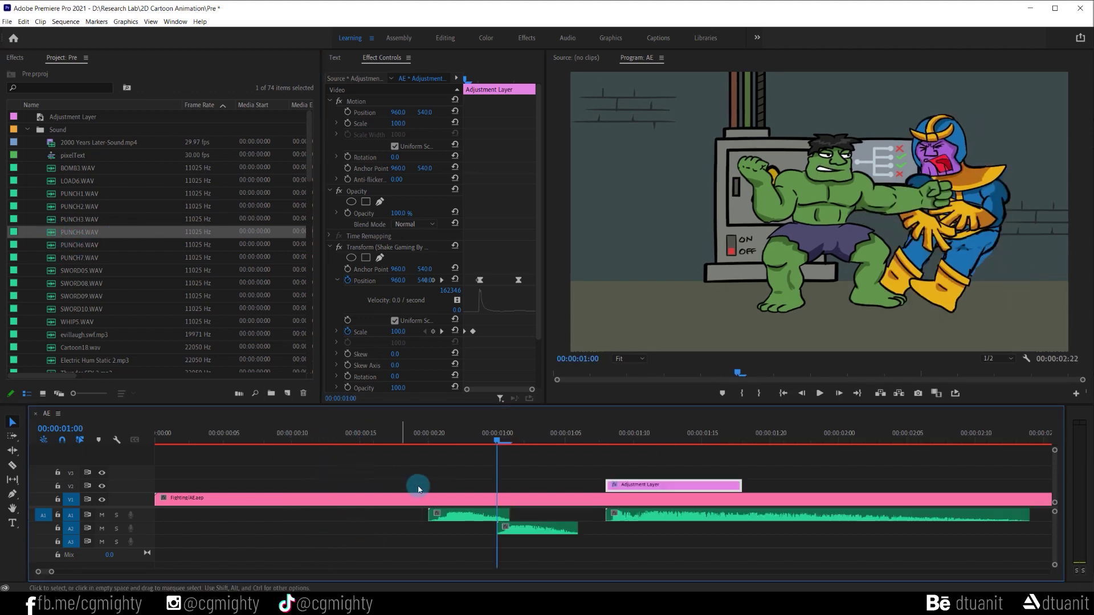
click(403, 435)
key(-)
Add WHIP5.WAV to A1 at the very start of the sequence
key(Home)
scroll(99, 272, down, 2)
click(97, 270)
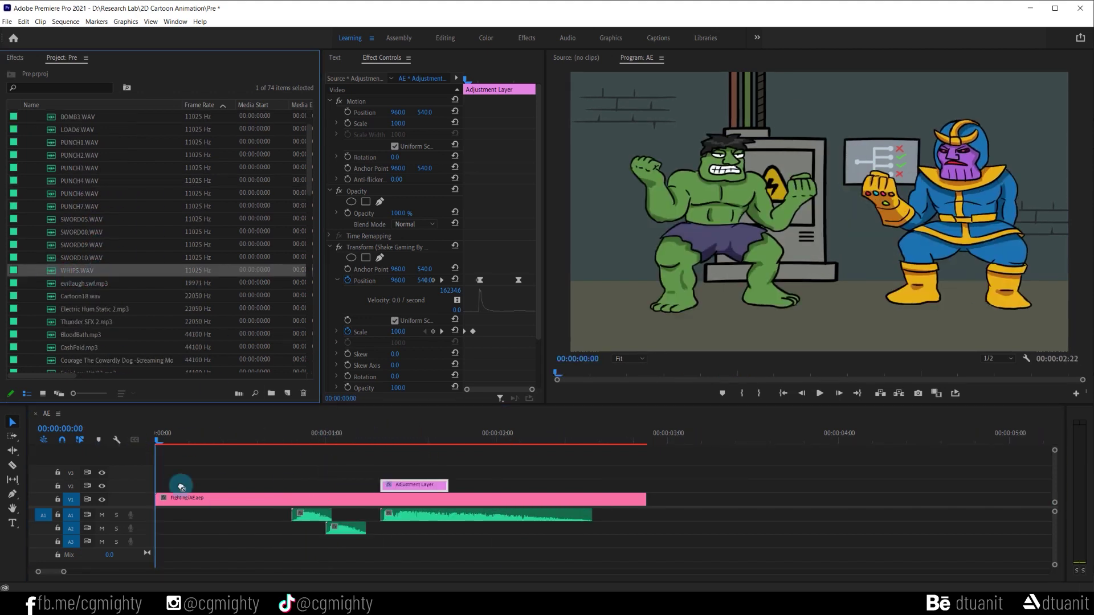
key(=)
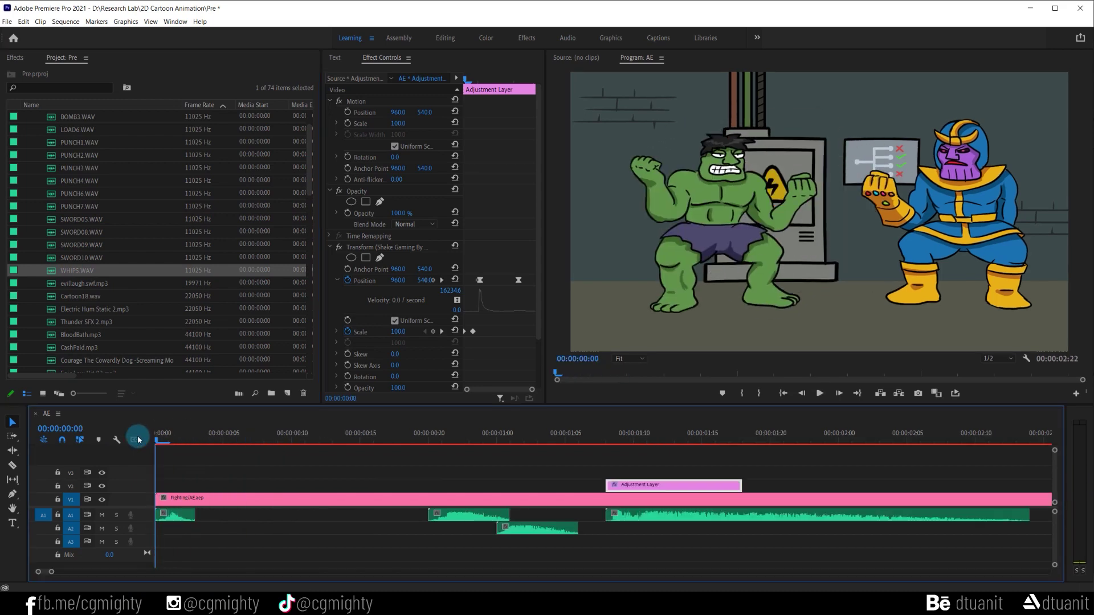
key(-)
Play the fight from the start with its sound effects and move the playhead to 00:00:02:21
key(space)
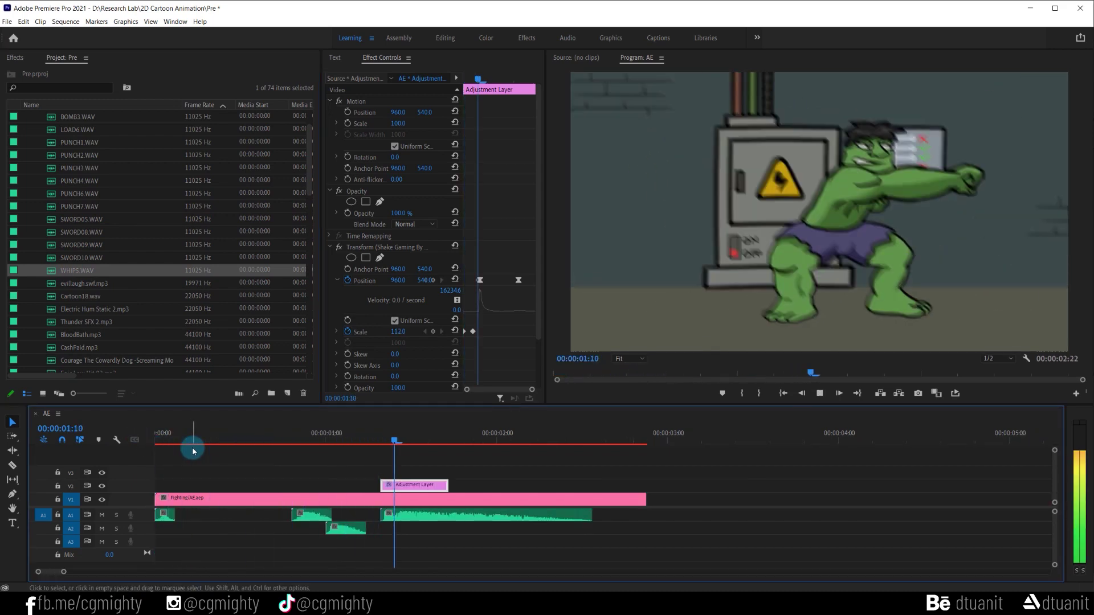
key(space)
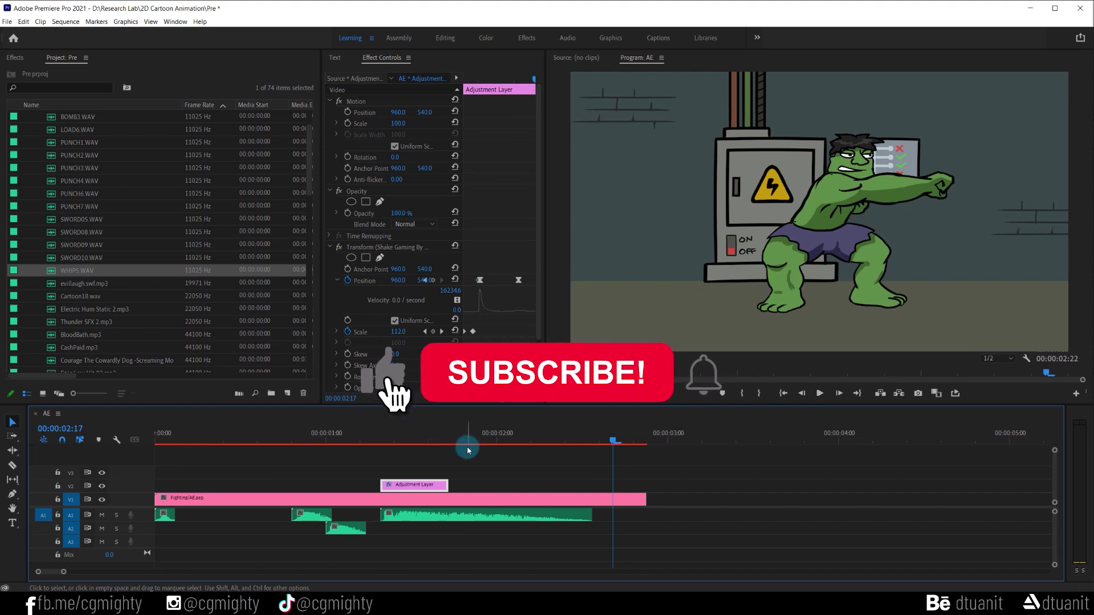
drag(614, 442, 640, 442)
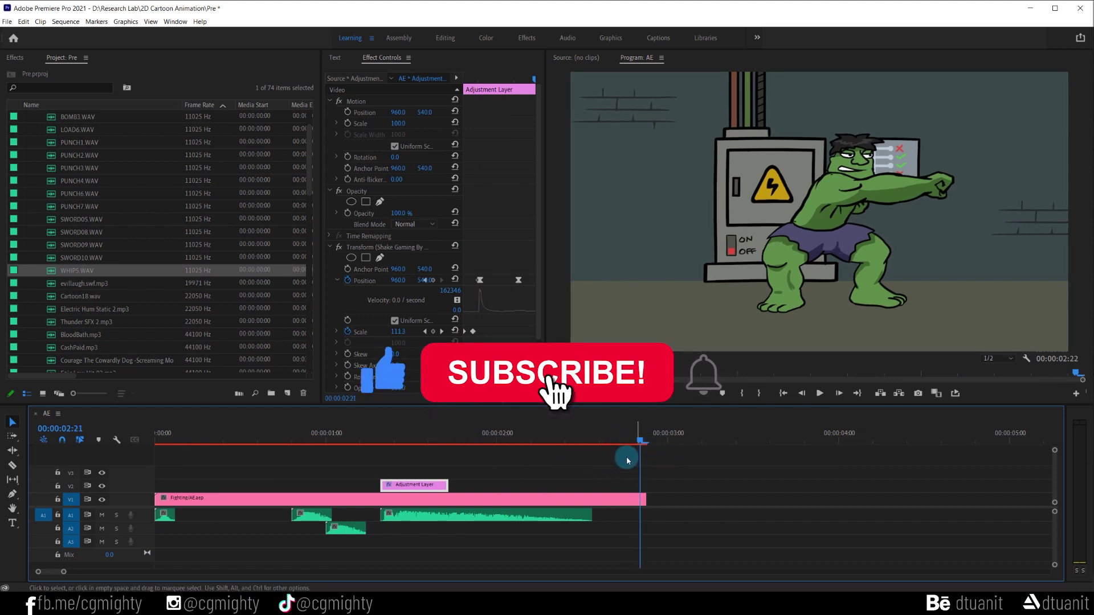